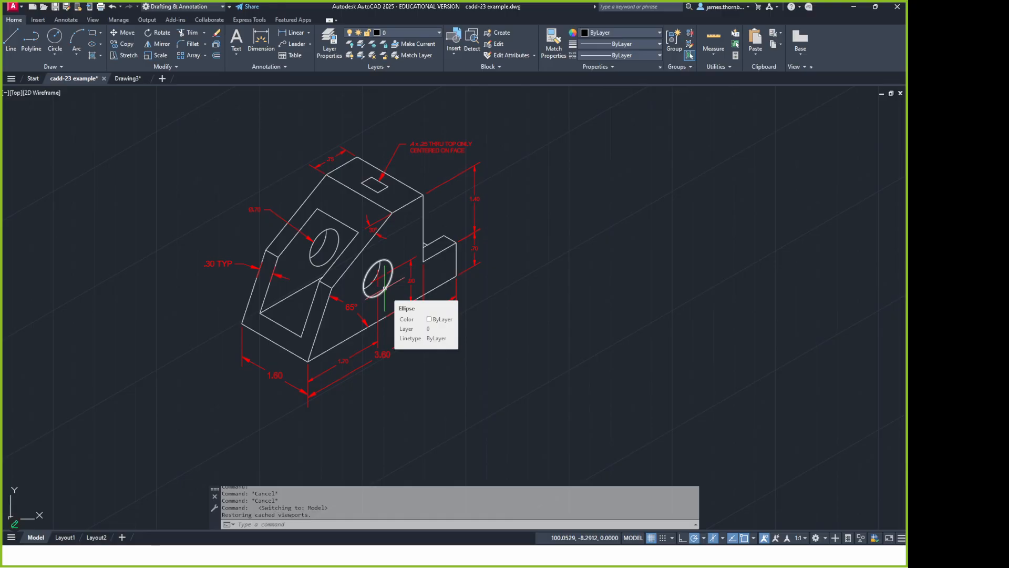
pyautogui.moveTo(621, 355); pyautogui.dragTo(606, 328, button='middle')
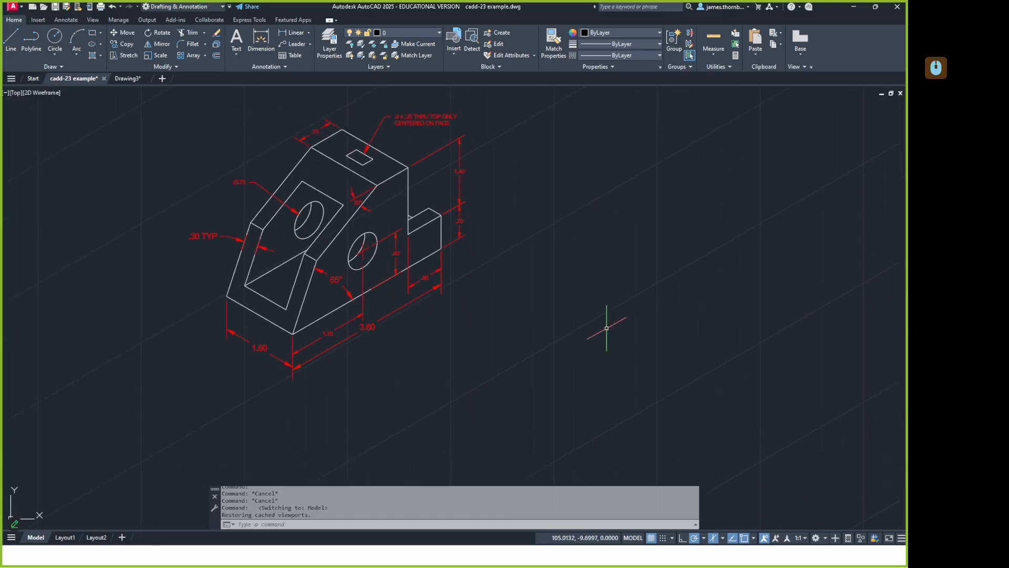
pyautogui.write('LINE Specify first point:')
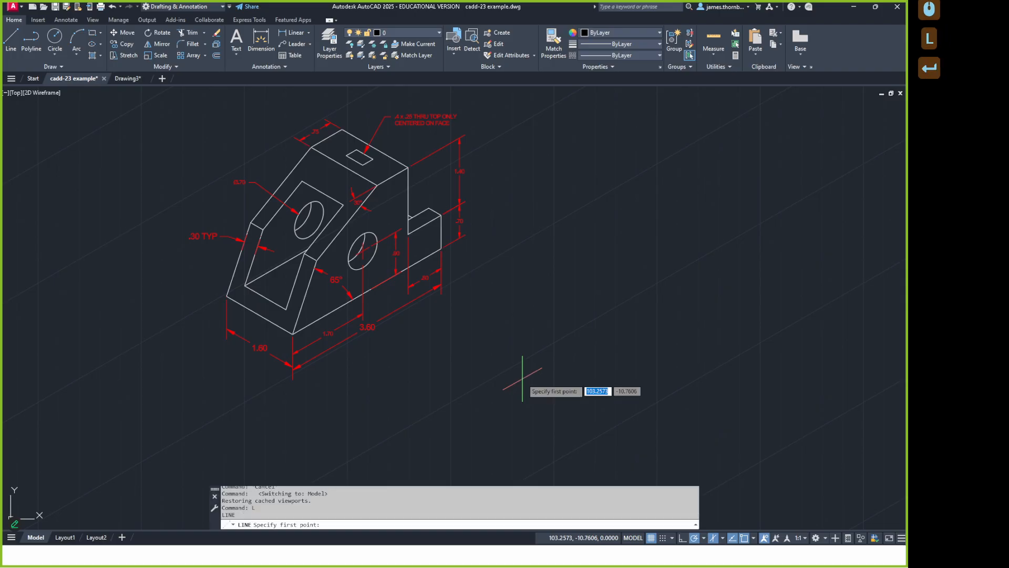
pyautogui.press('Return')
pyautogui.press('Escape')
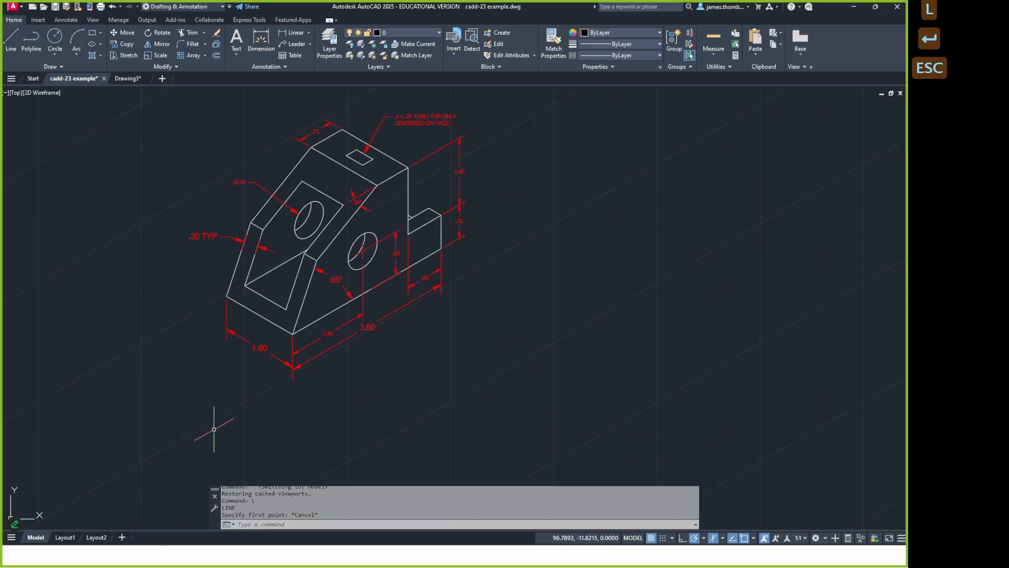
# Set the grid snap type to Rectangular snap in the drafting settings
pyautogui.rightClick(661, 532)
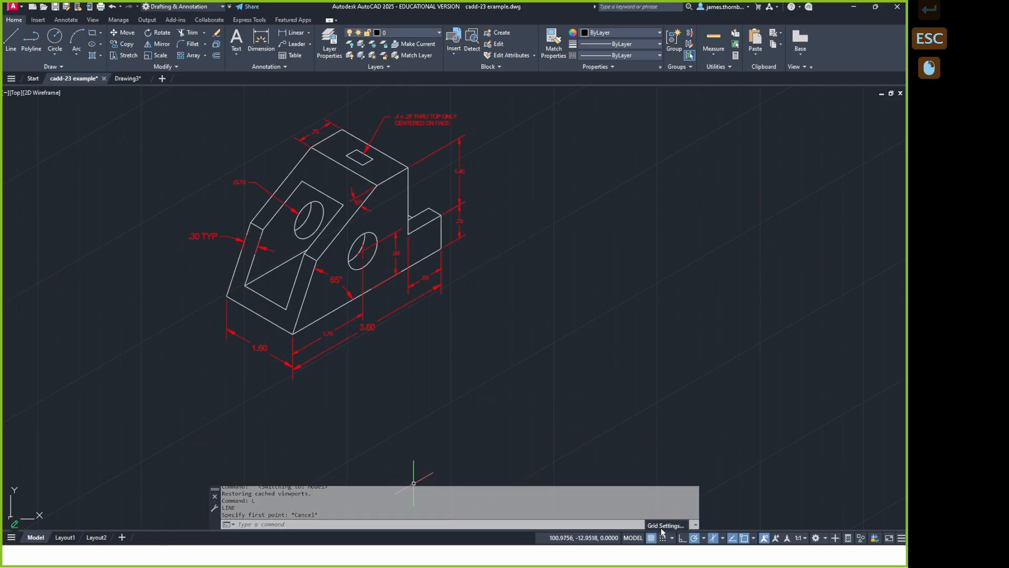
pyautogui.click(661, 527)
pyautogui.click(389, 325)
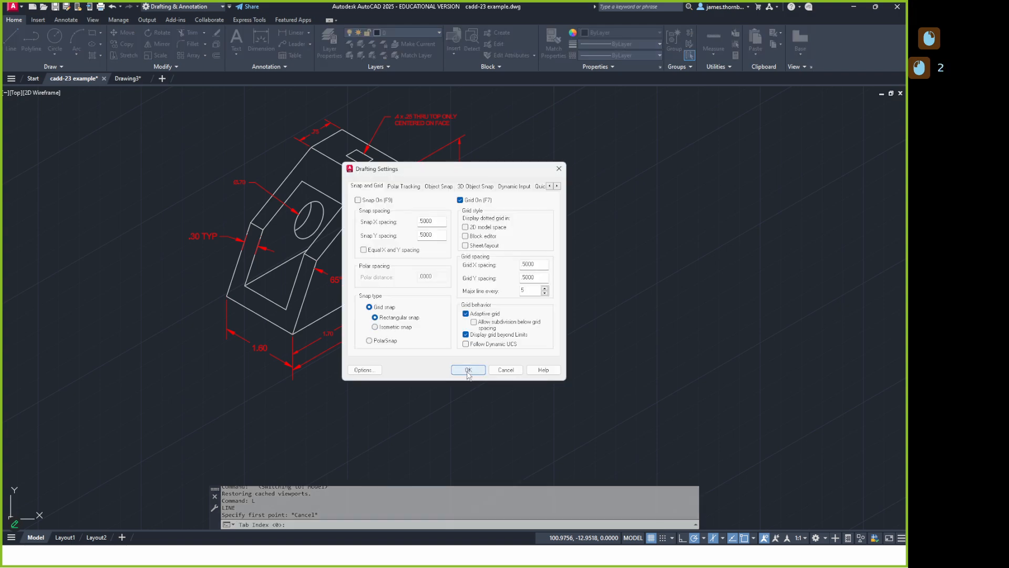
pyautogui.click(468, 371)
# Start the side-view outline beside the isometric part with a 3.6 base line to the right and a 0.7 edge upward
pyautogui.press('l')
pyautogui.press('Return')
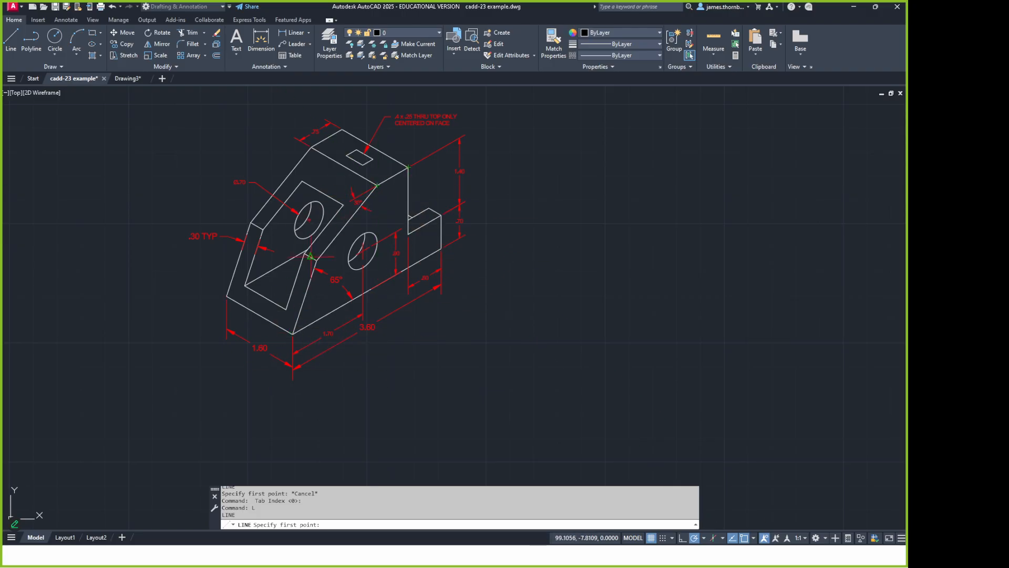
pyautogui.click(592, 321)
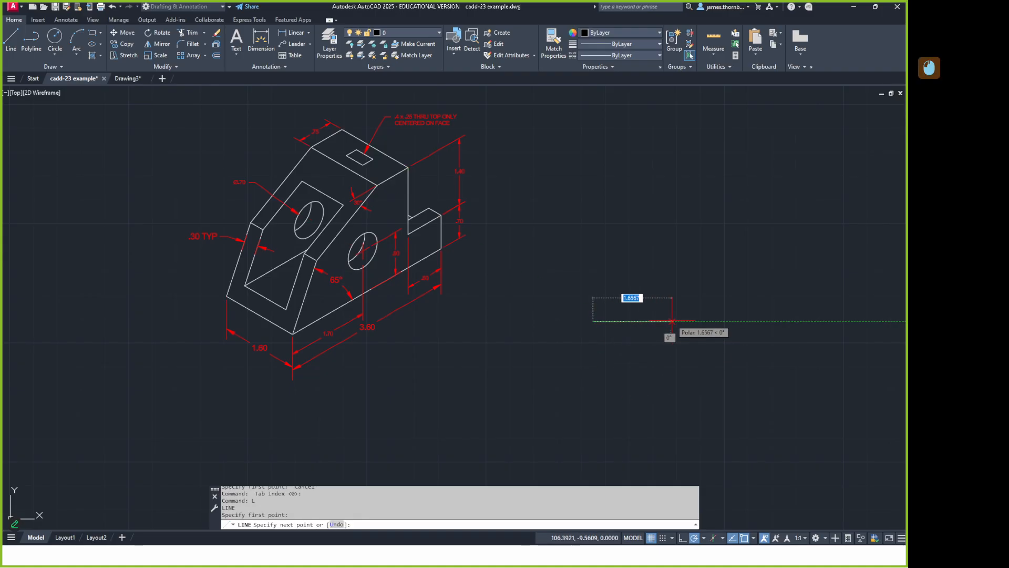
pyautogui.write('3.6')
pyautogui.press('Return')
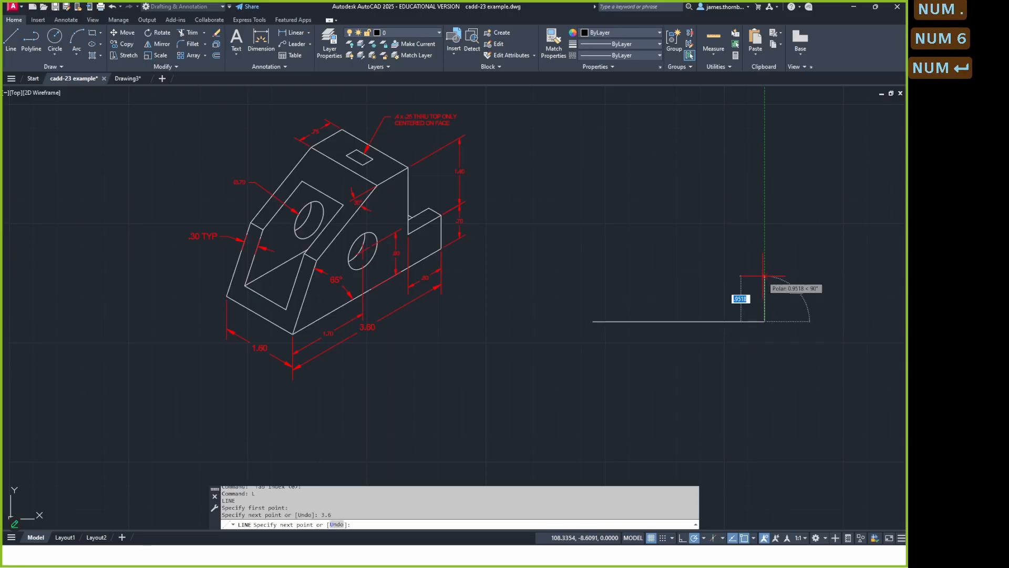
pyautogui.write('.7')
pyautogui.press('Return')
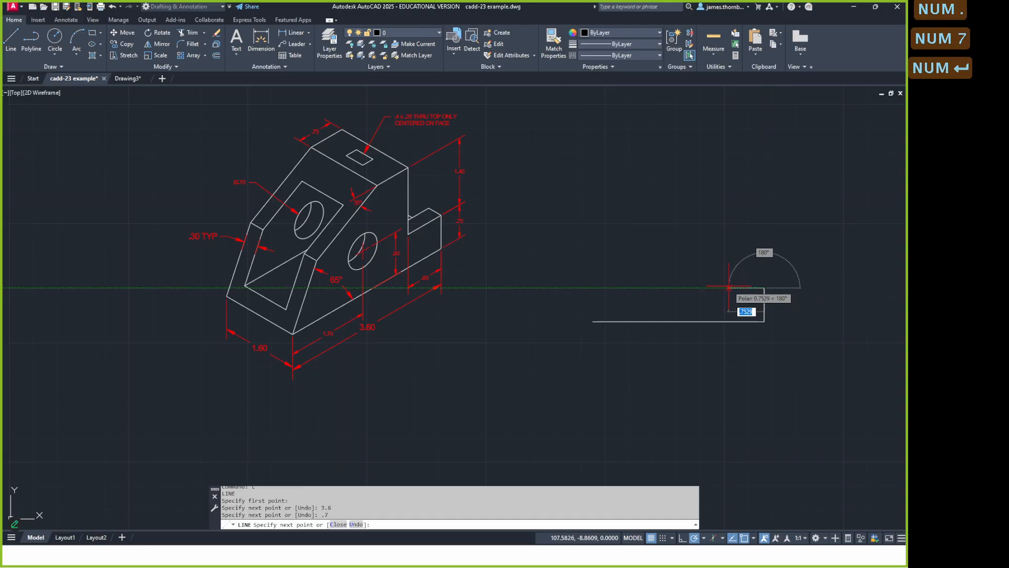
# Continue the outline 0.8 to the left, 1.4 up and 0.75 to the left, ending the line there
pyautogui.write('.8')
pyautogui.press('Return')
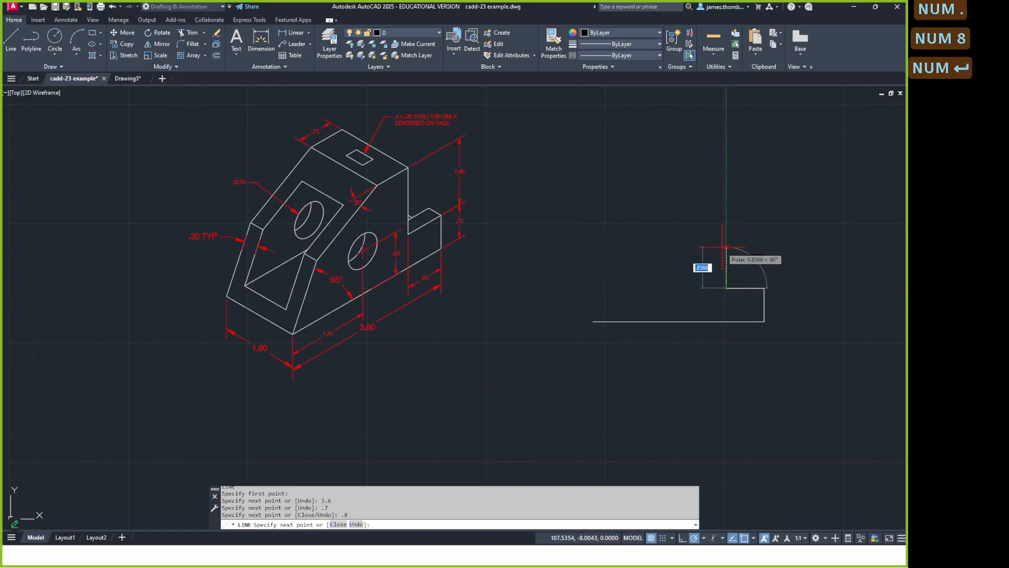
pyautogui.write('1.4')
pyautogui.press('Return')
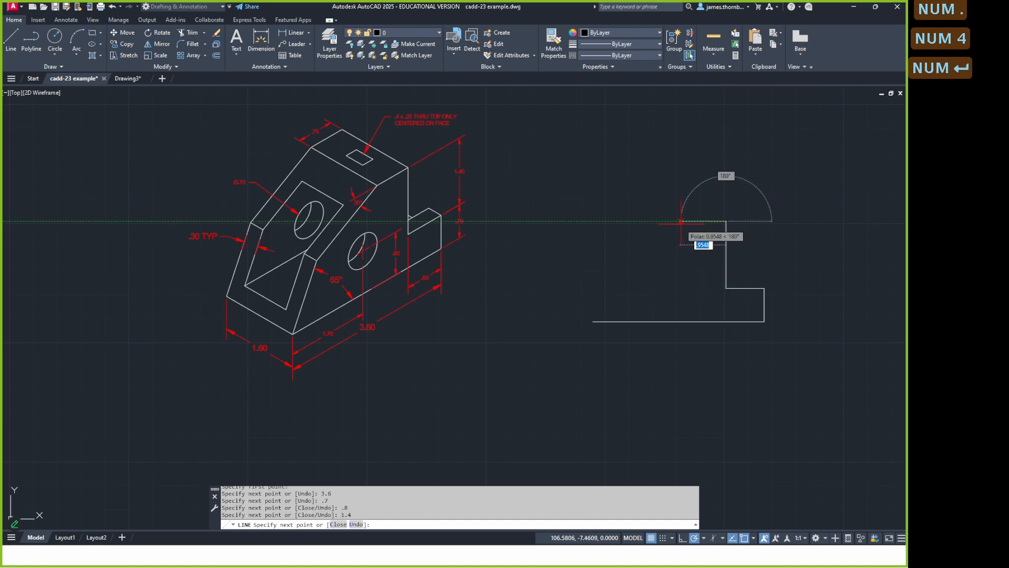
pyautogui.write('.75')
pyautogui.press('Return')
pyautogui.press('Return')
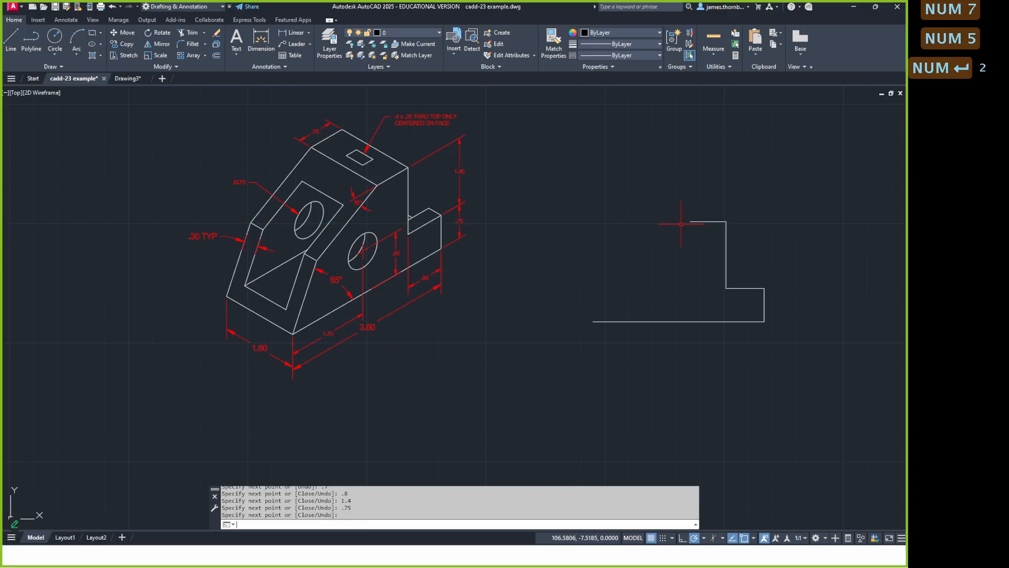
# Highlight the isometric part's base, end, step, rear vertical and top edges to compare them with the drawn outline, and clear the selection
pyautogui.click(410, 266)
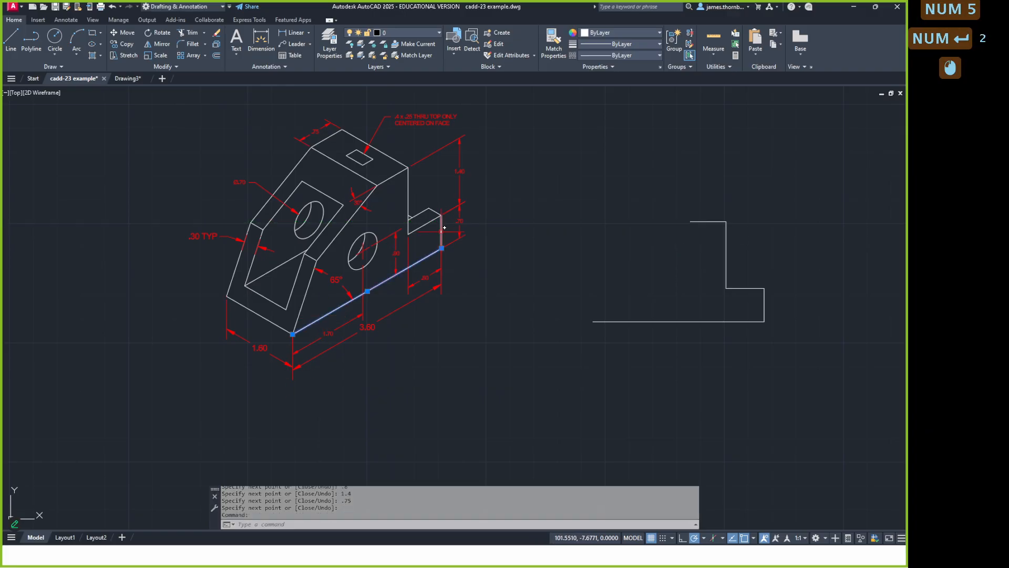
pyautogui.click(444, 227)
pyautogui.click(408, 200)
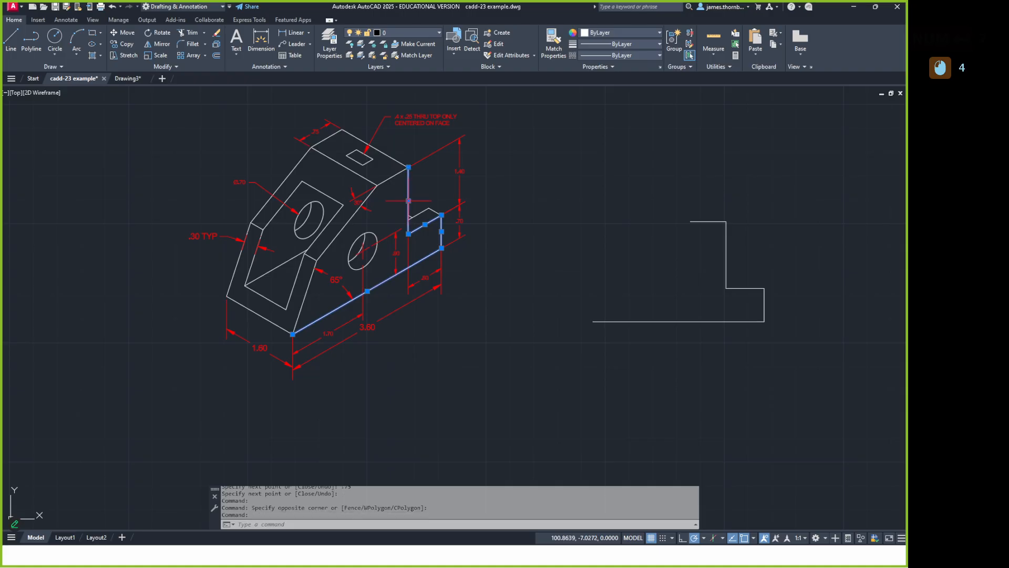
pyautogui.click(401, 172)
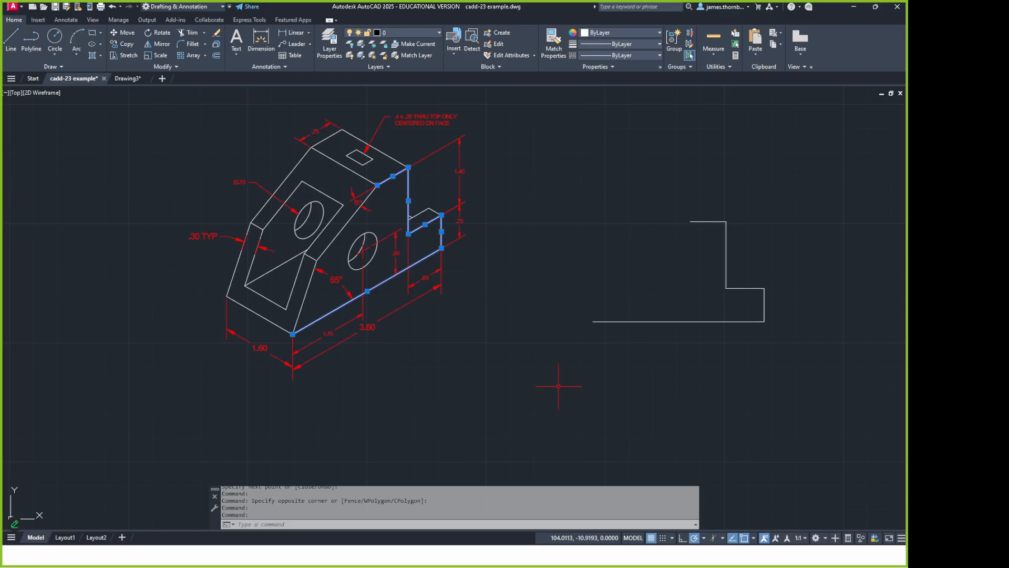
pyautogui.press('Escape')
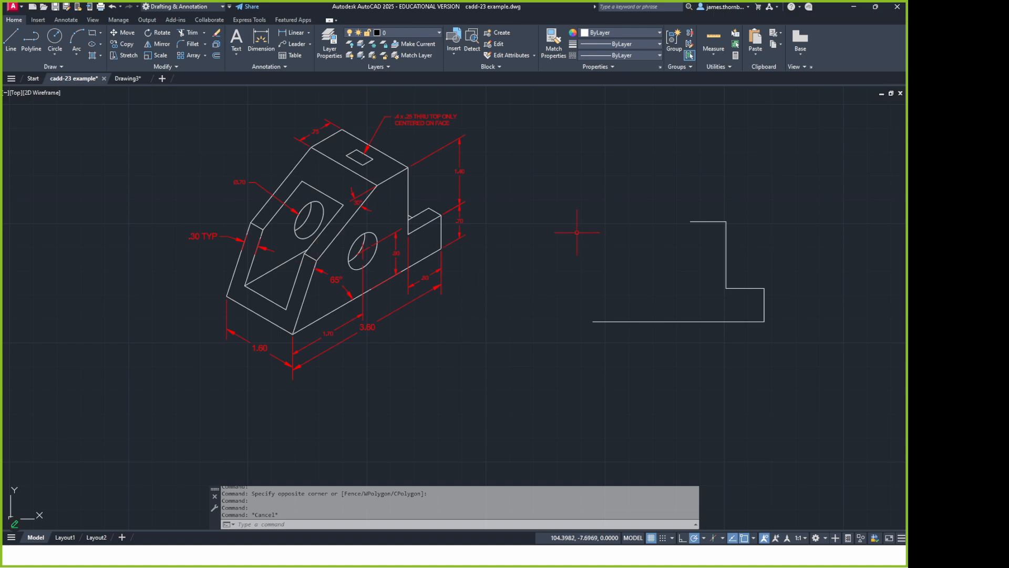
# Draw a polar-tracked line from the top edge's left end, sloping down-left at 30° and extending past the base line's left end
pyautogui.write('L')
pyautogui.press('Return')
pyautogui.click(690, 221)
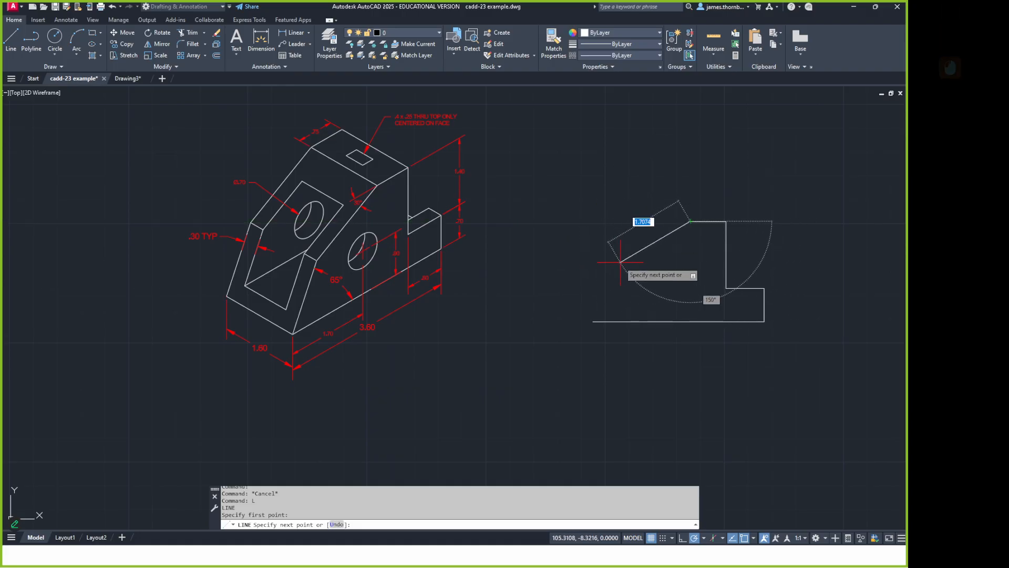
pyautogui.click(703, 538)
pyautogui.click(719, 455)
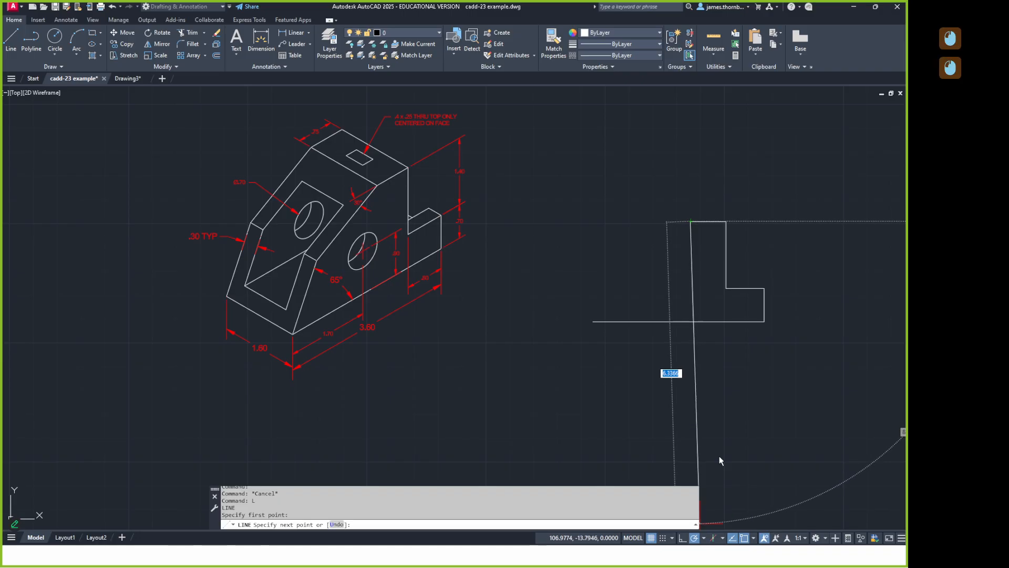
pyautogui.click(578, 287)
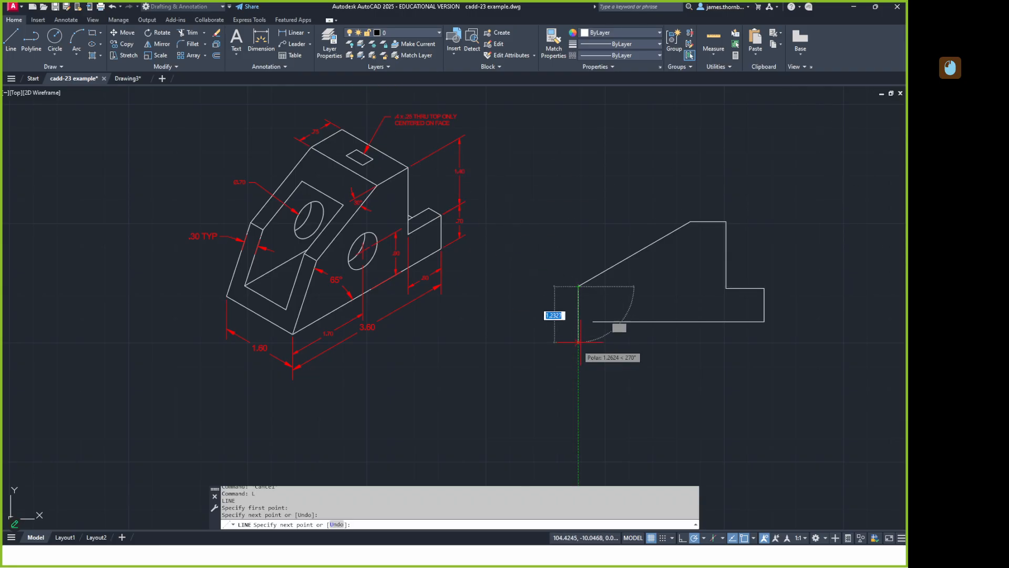
pyautogui.press('Return')
# Check the angle between the top edge and the sloping line with an unplaced dimension, accepting annotation scale 1:1
pyautogui.click(261, 41)
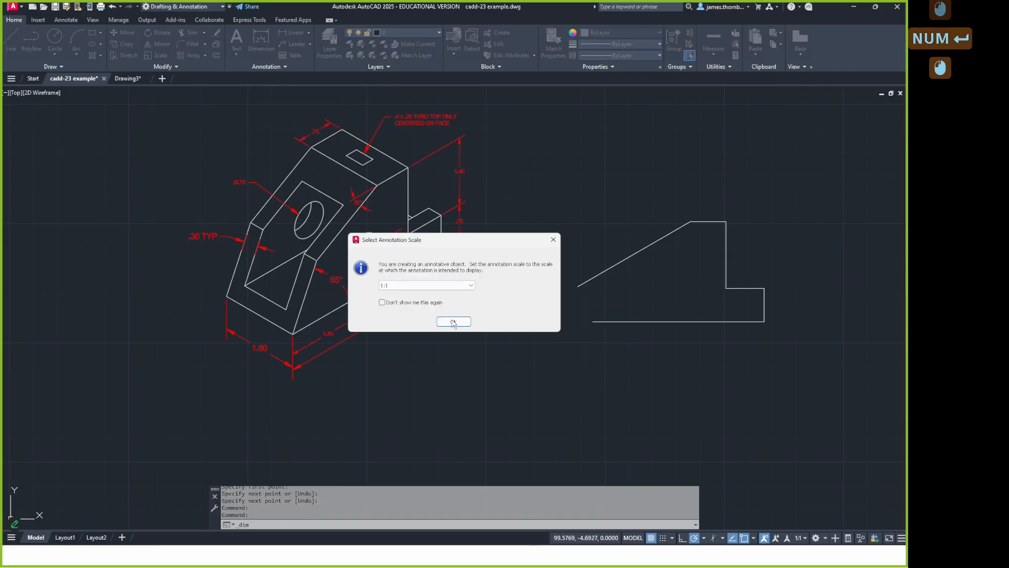
pyautogui.click(453, 322)
pyautogui.scroll(5, 698, 218)
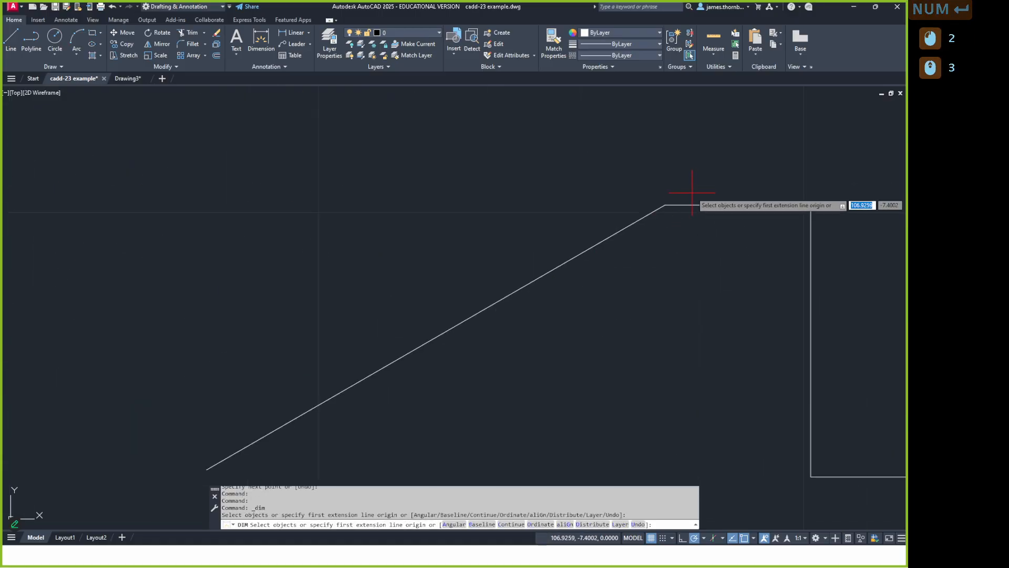
pyautogui.click(685, 205)
pyautogui.click(638, 219)
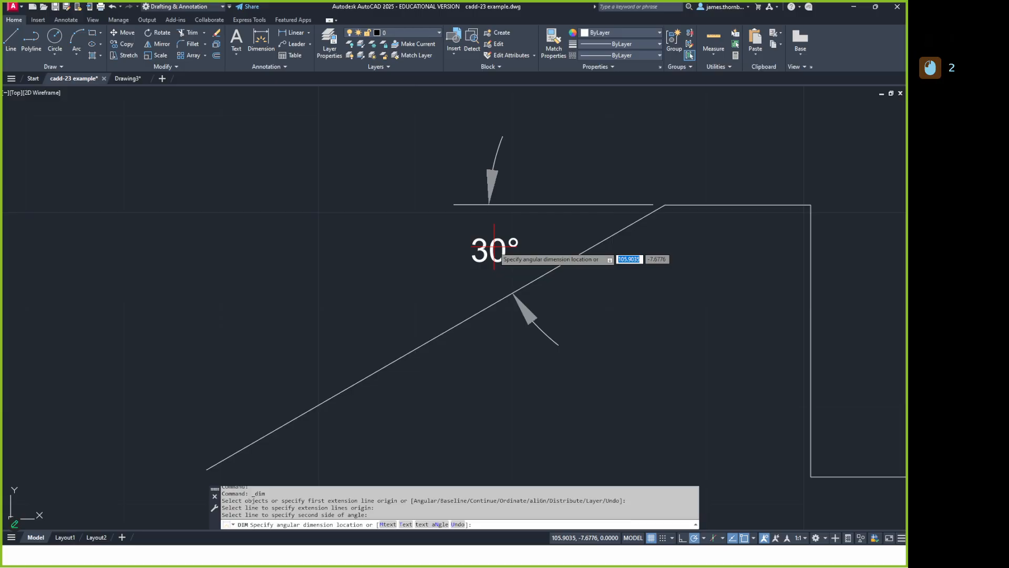
pyautogui.press('Escape')
# Draw a line about 2.21 long from the base line's left end, up-right at about 65° and crossing the sloping line
pyautogui.scroll(-3, 525, 345)
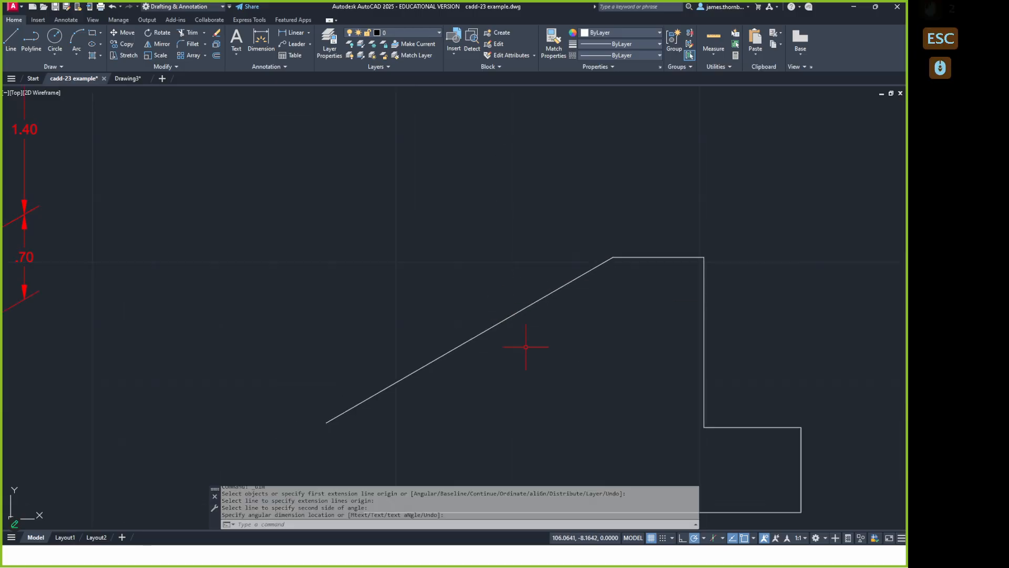
pyautogui.moveTo(525, 344); pyautogui.dragTo(560, 193, button='middle')
pyautogui.write('l')
pyautogui.press('Return')
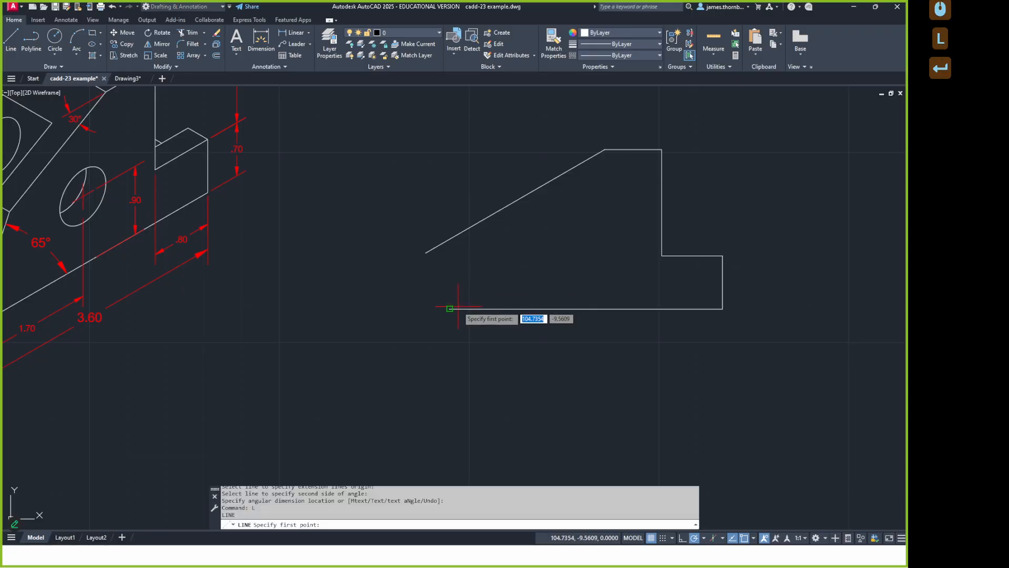
pyautogui.click(450, 309)
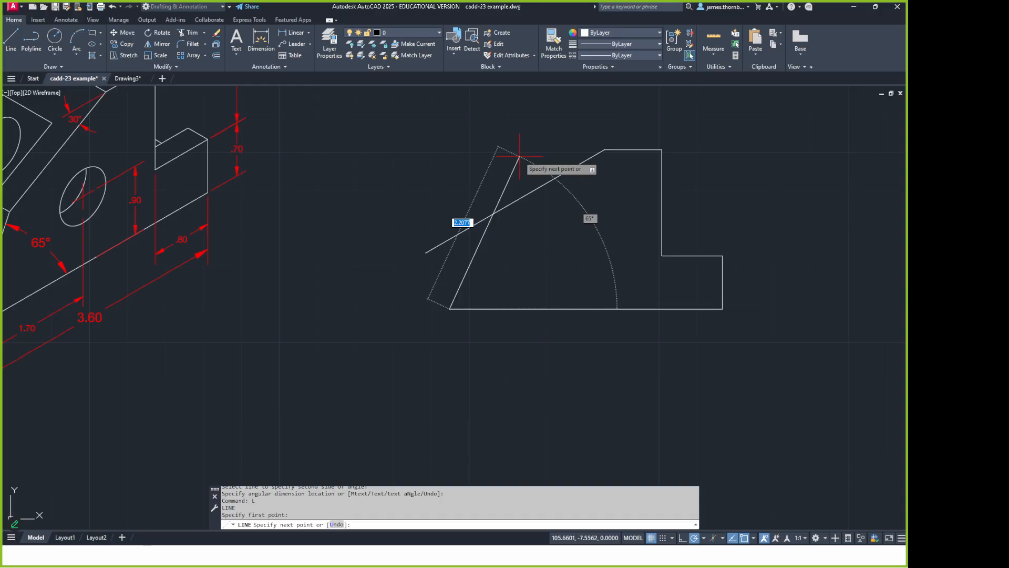
pyautogui.click(519, 156)
pyautogui.press('Escape')
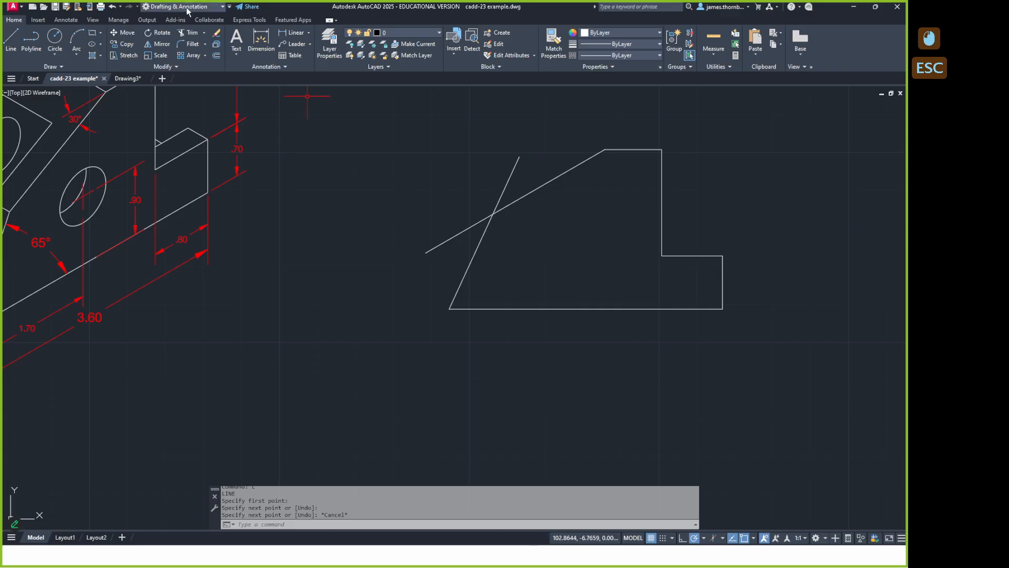
# Add an angular dimension between the steep left line and the base line, placed inside the outline
pyautogui.click(261, 42)
pyautogui.click(458, 292)
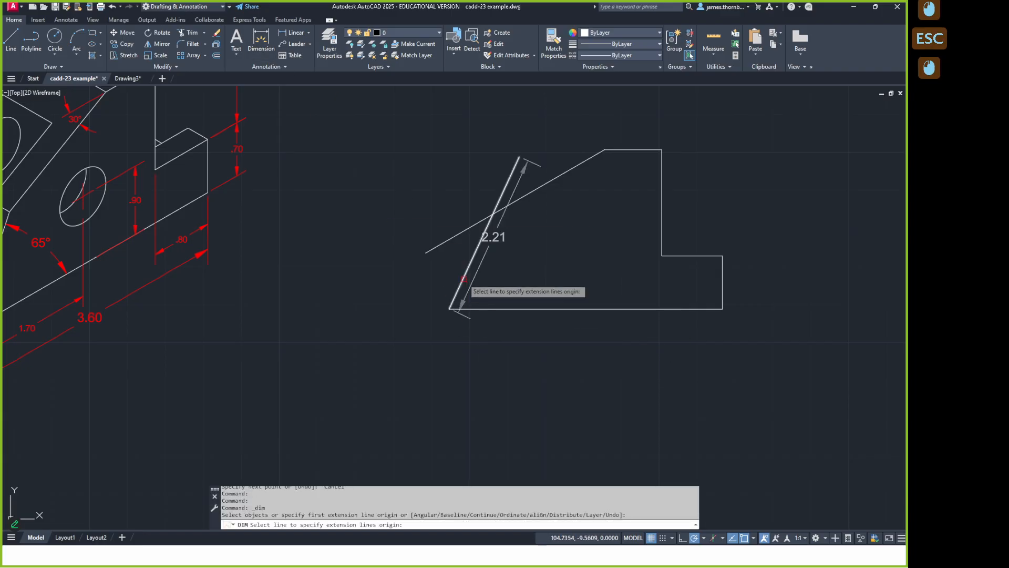
pyautogui.click(496, 309)
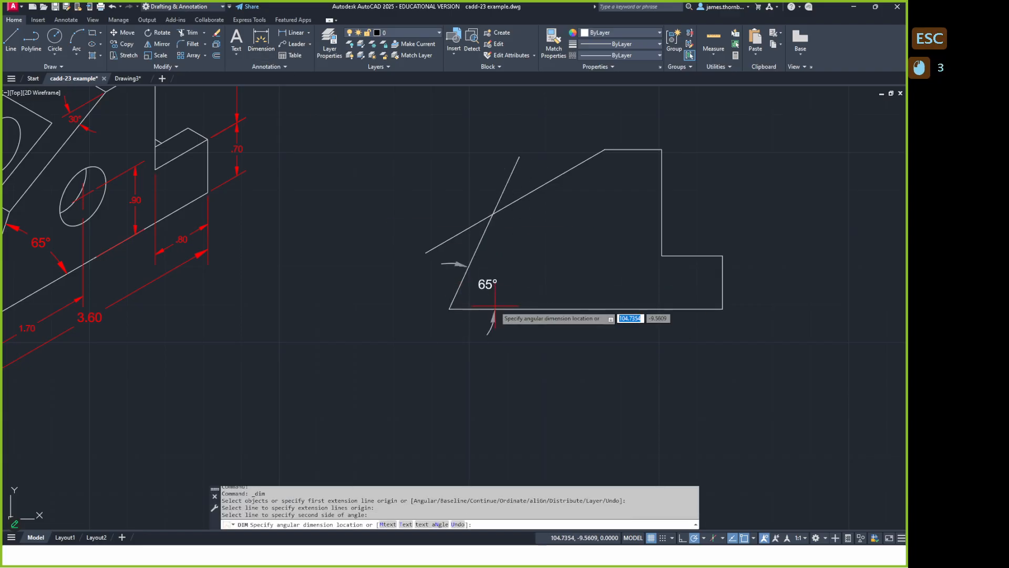
pyautogui.click(517, 283)
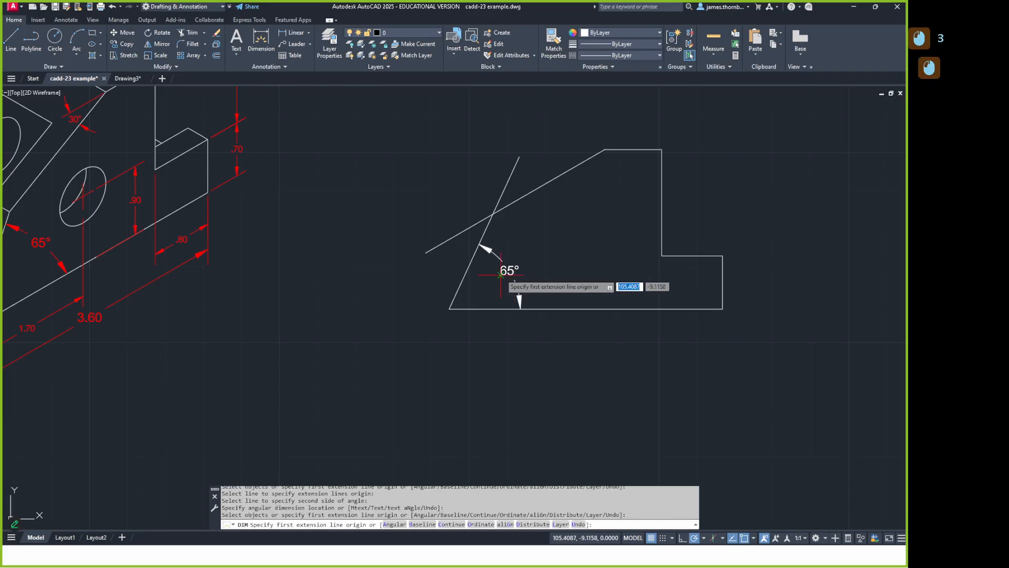
pyautogui.press('Escape')
# Modify the Annotative dimension style to show angular dimensions with four decimal places
pyautogui.click(63, 21)
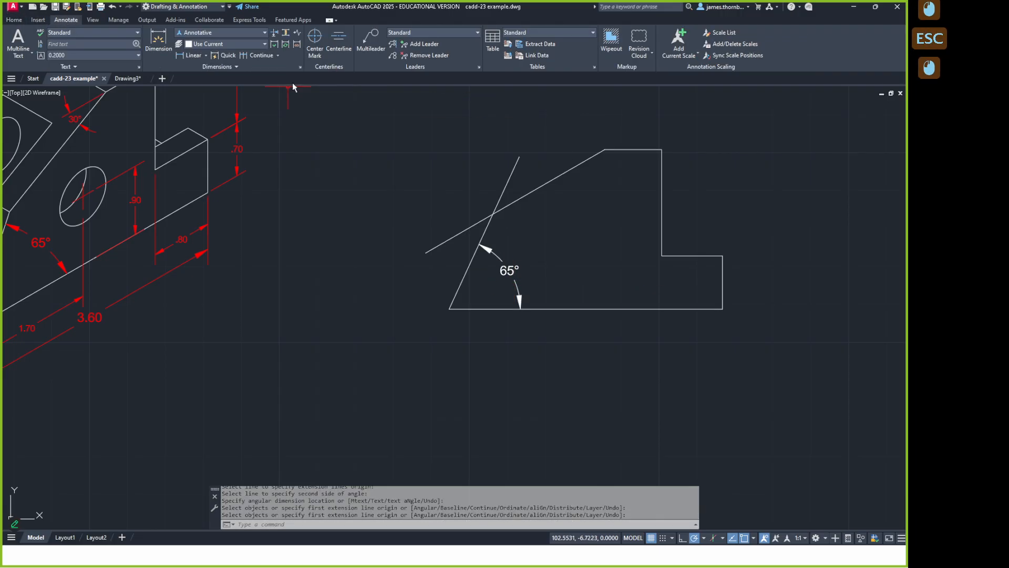
pyautogui.click(300, 67)
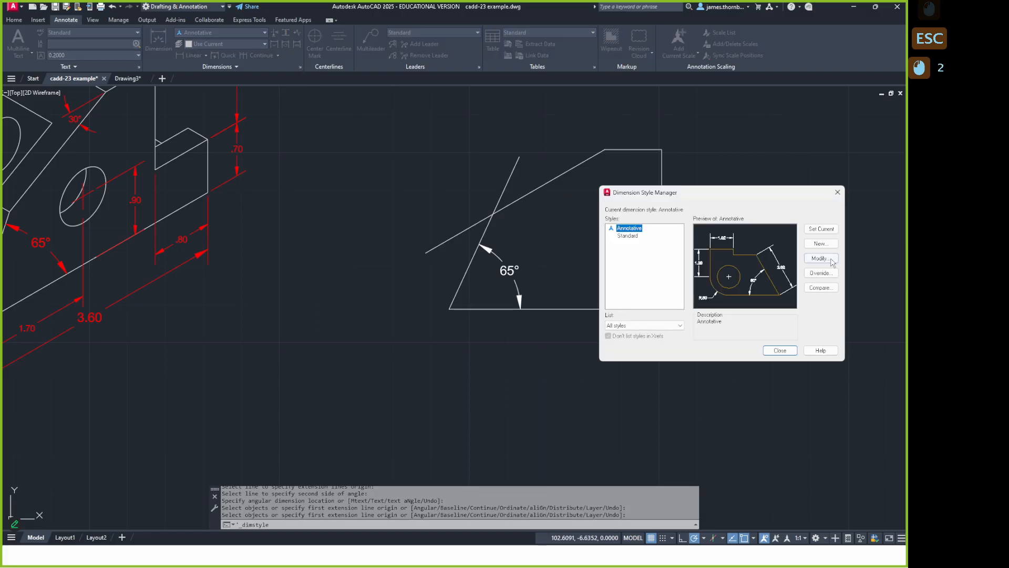
pyautogui.click(820, 258)
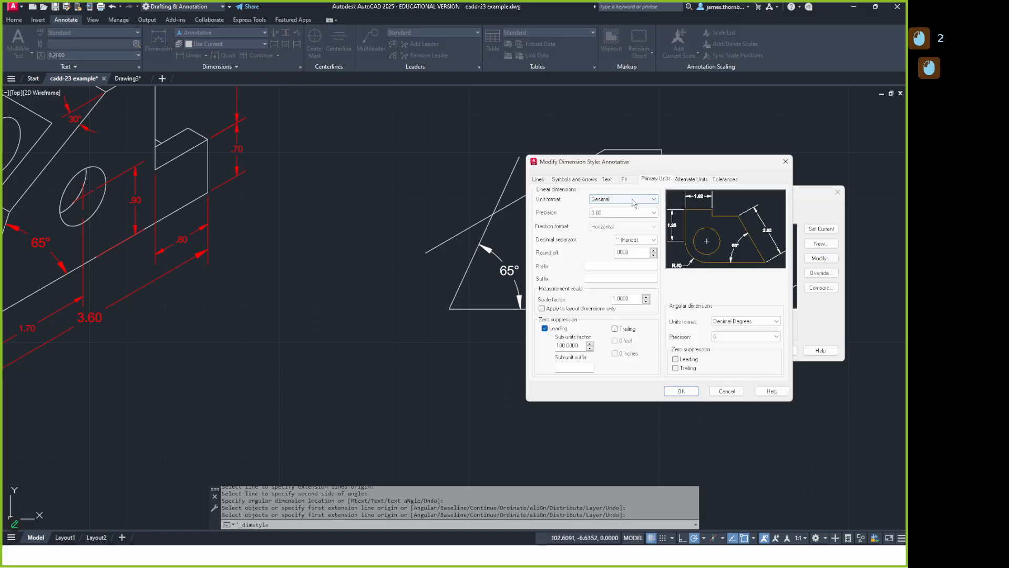
pyautogui.click(746, 336)
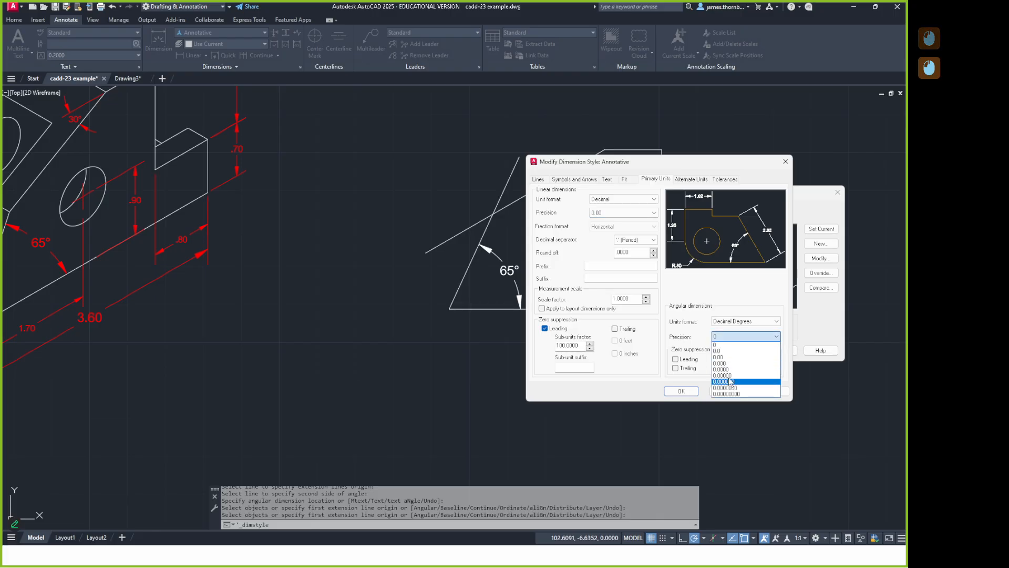
pyautogui.click(731, 382)
pyautogui.click(681, 390)
pyautogui.click(780, 350)
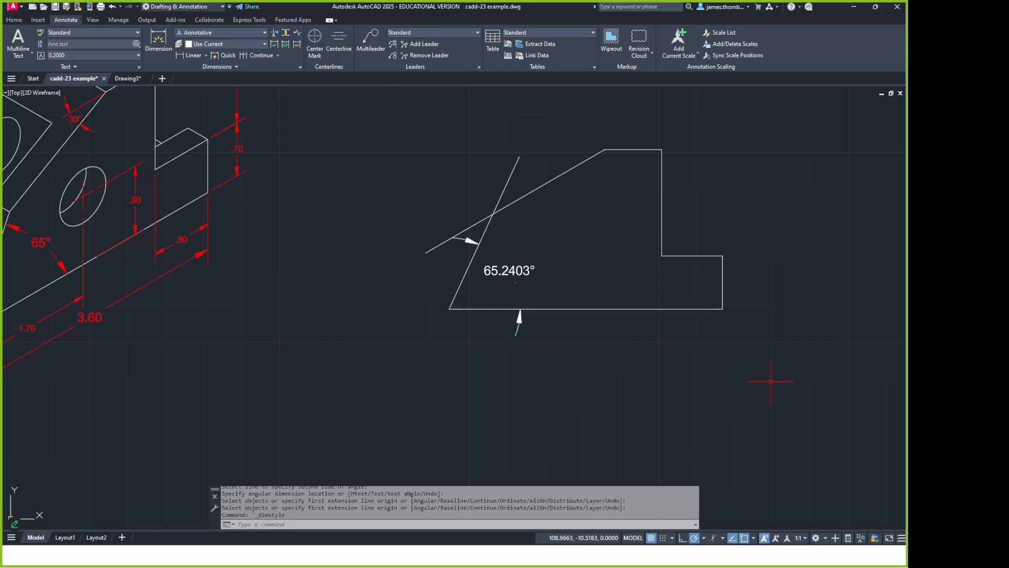
# Erase the angular dimension and the steep left line from the profile
pyautogui.click(656, 296)
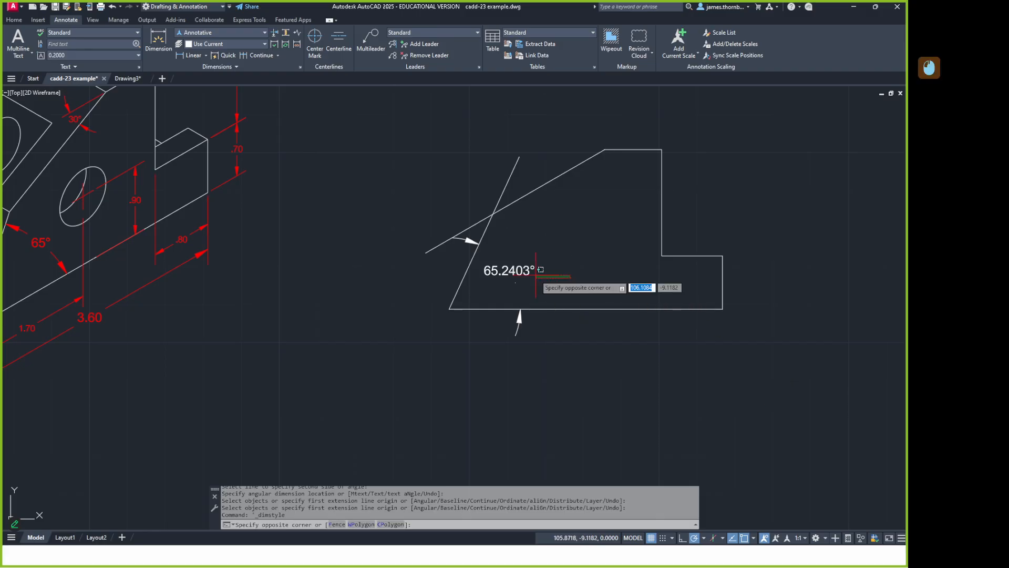
pyautogui.click(446, 265)
pyautogui.press('Delete')
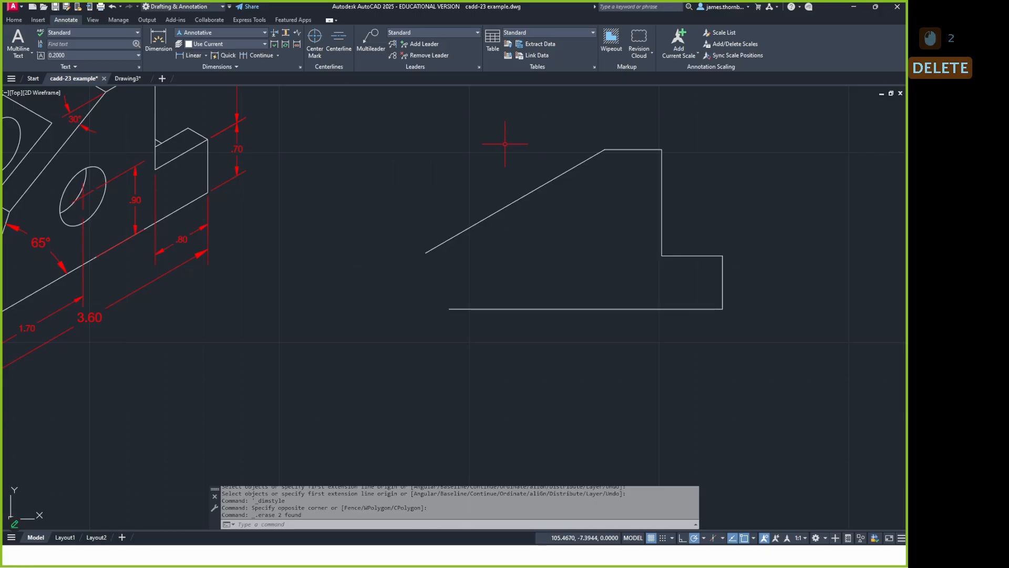
# Draw a line from the base line's left end up-right at exactly 65°, extending past the sloping line
pyautogui.write('l')
pyautogui.press('Return')
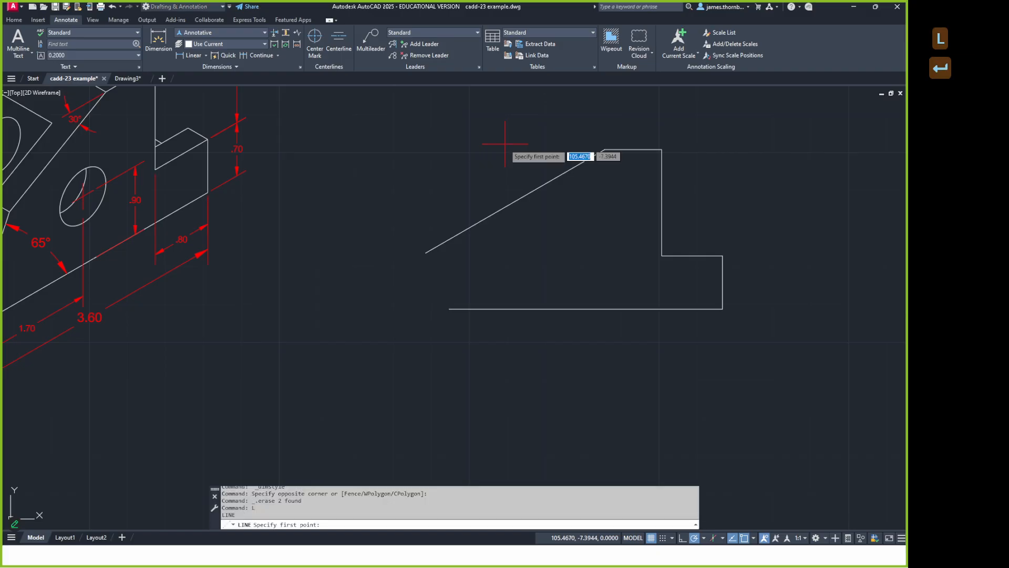
pyautogui.click(450, 308)
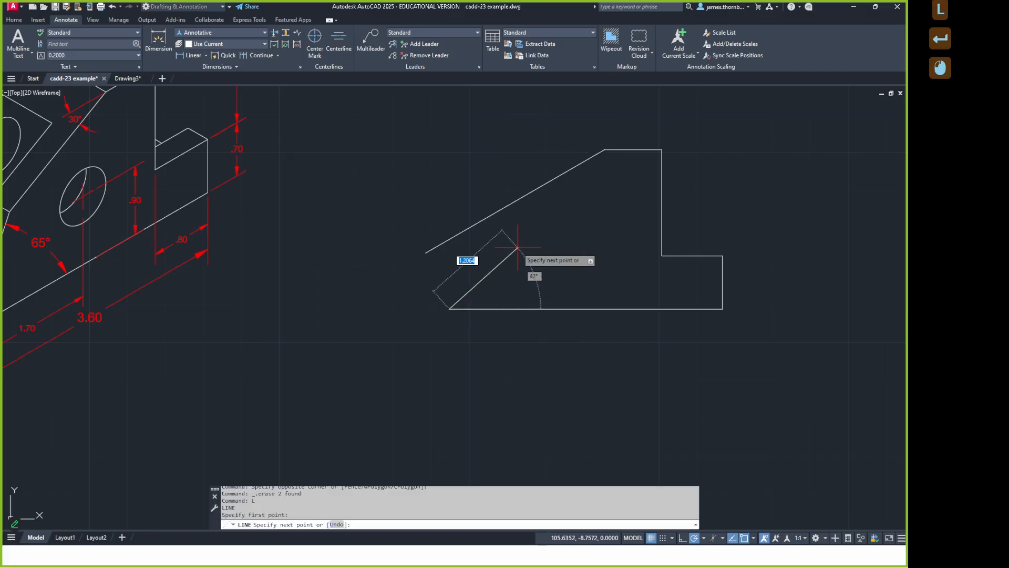
pyautogui.press('Tab')
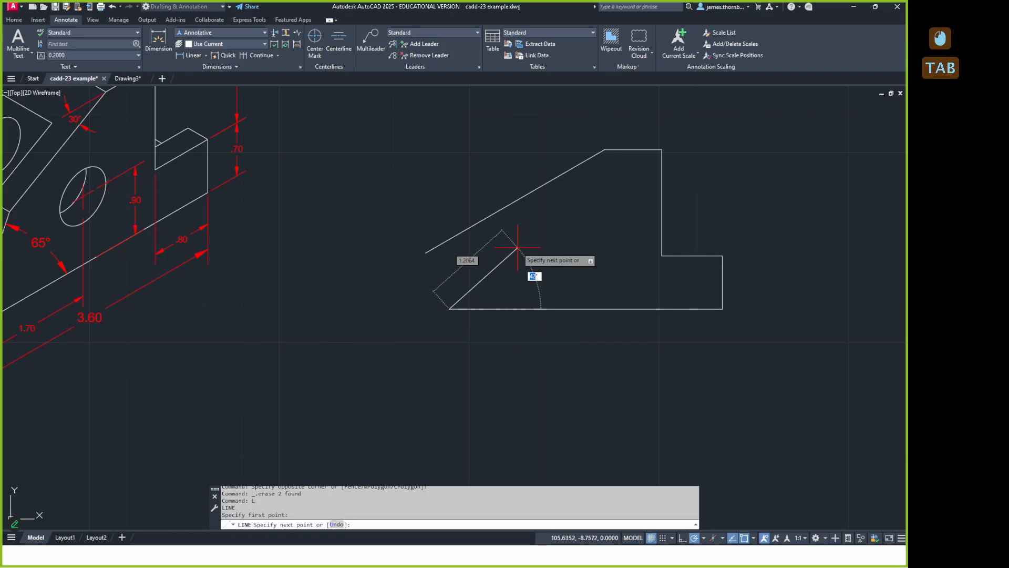
pyautogui.write('65')
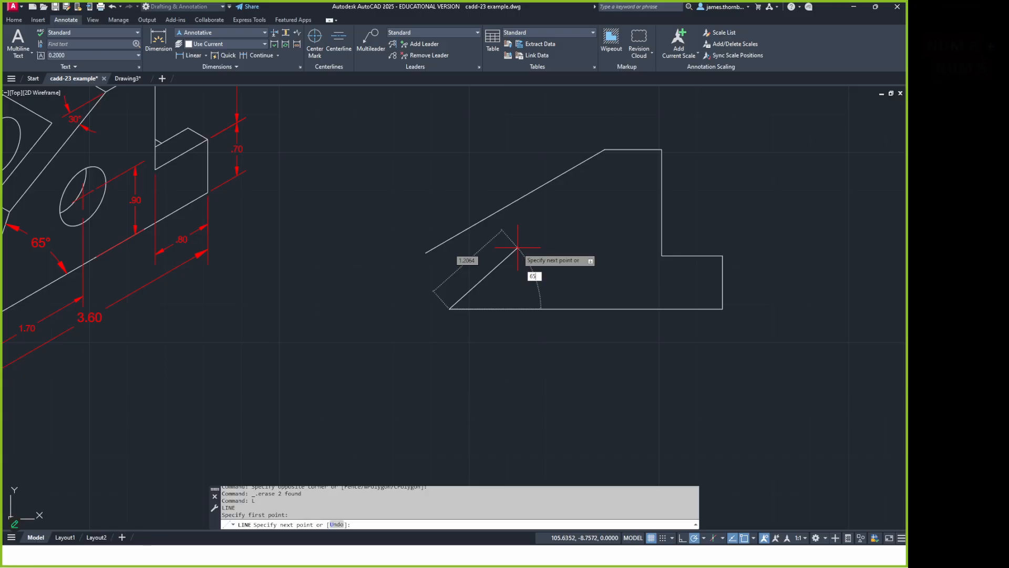
pyautogui.press('Return')
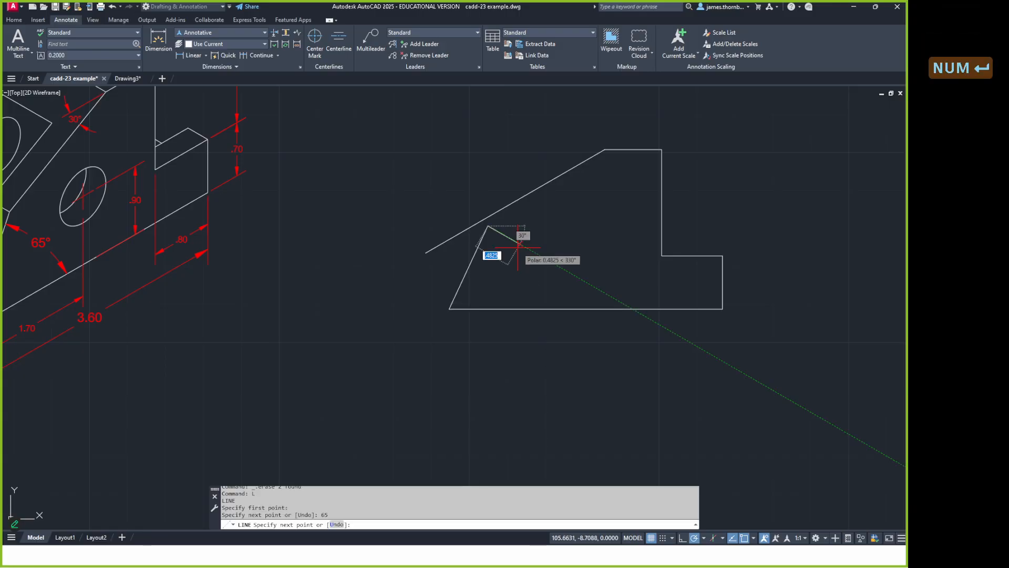
pyautogui.write('u')
pyautogui.press('Return')
pyautogui.press('Tab')
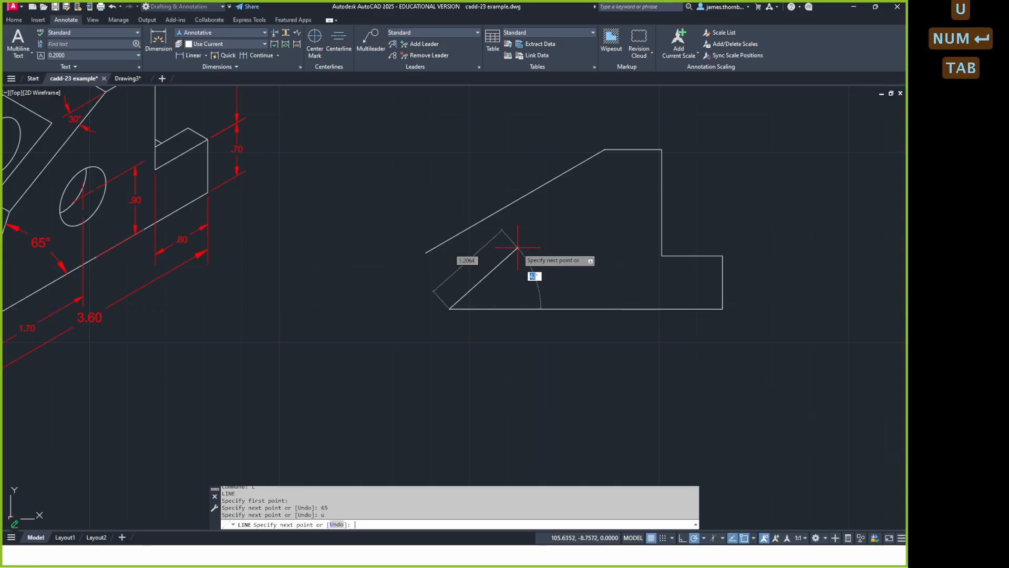
pyautogui.write('65')
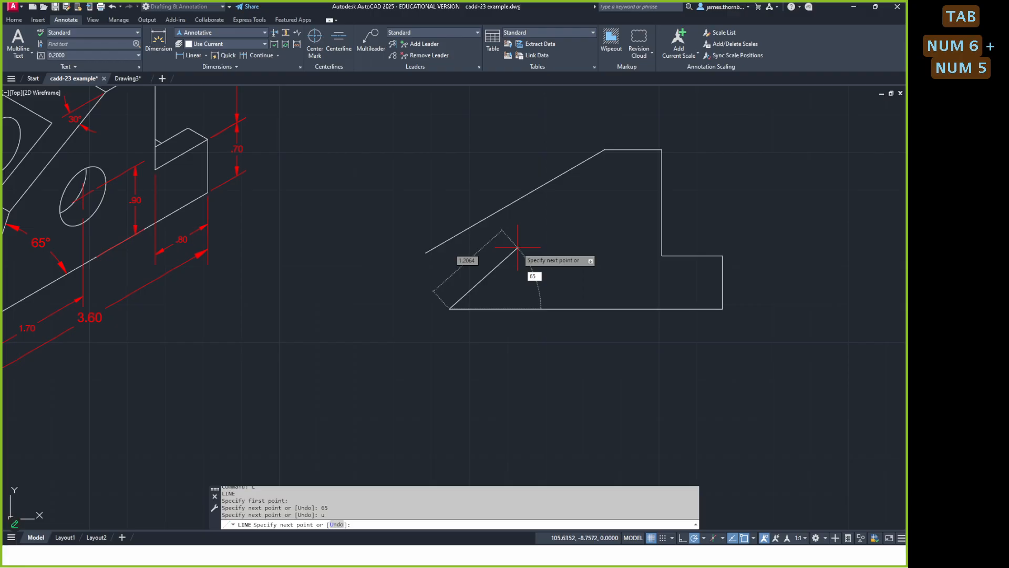
pyautogui.press('Tab')
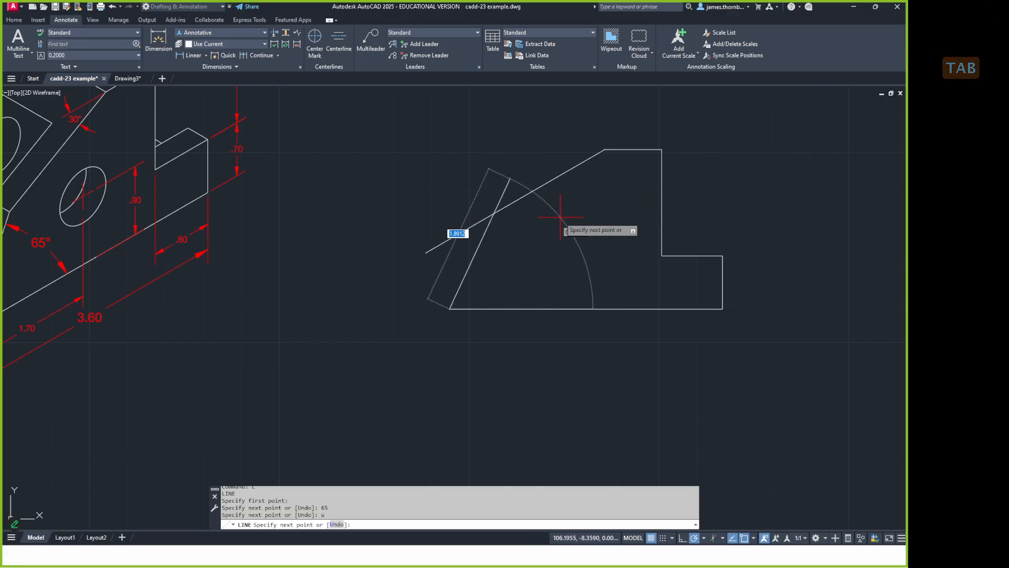
pyautogui.click(561, 222)
pyautogui.press('Escape')
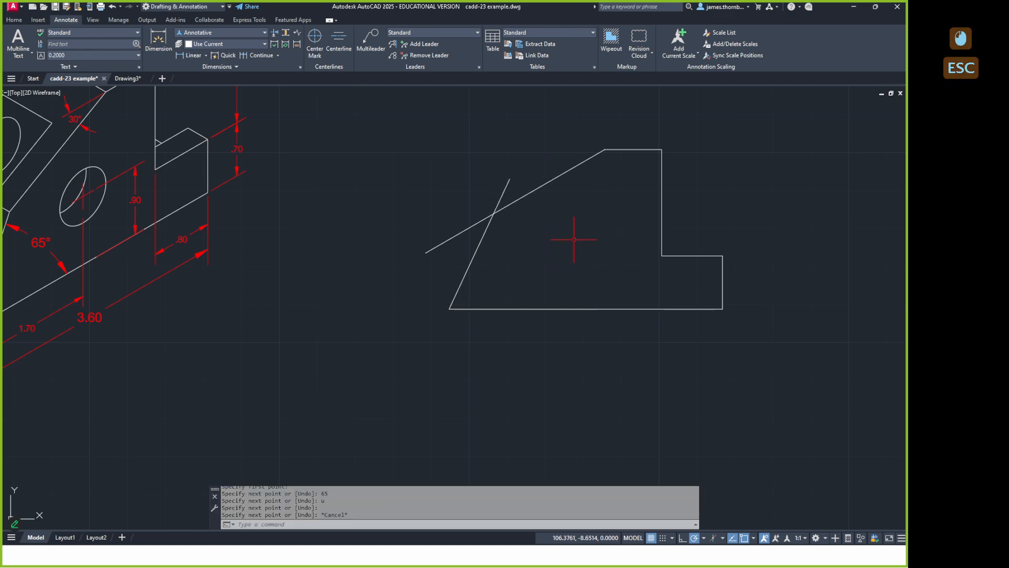
# Trim the overhanging ends of the 65° line and the sloping line where they cross
pyautogui.write('tr')
pyautogui.press('Return')
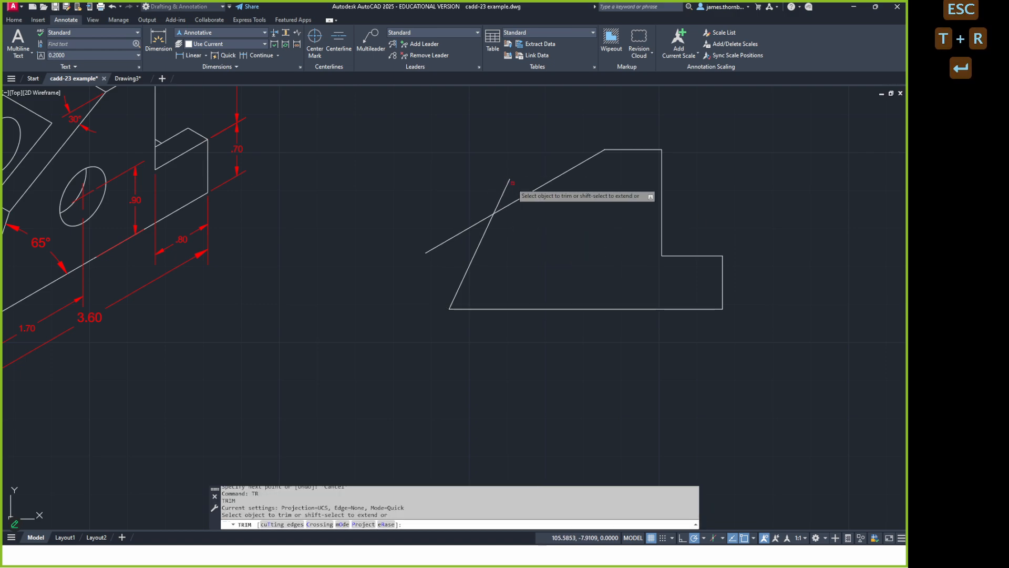
pyautogui.click(503, 193)
pyautogui.click(469, 227)
pyautogui.press('Return')
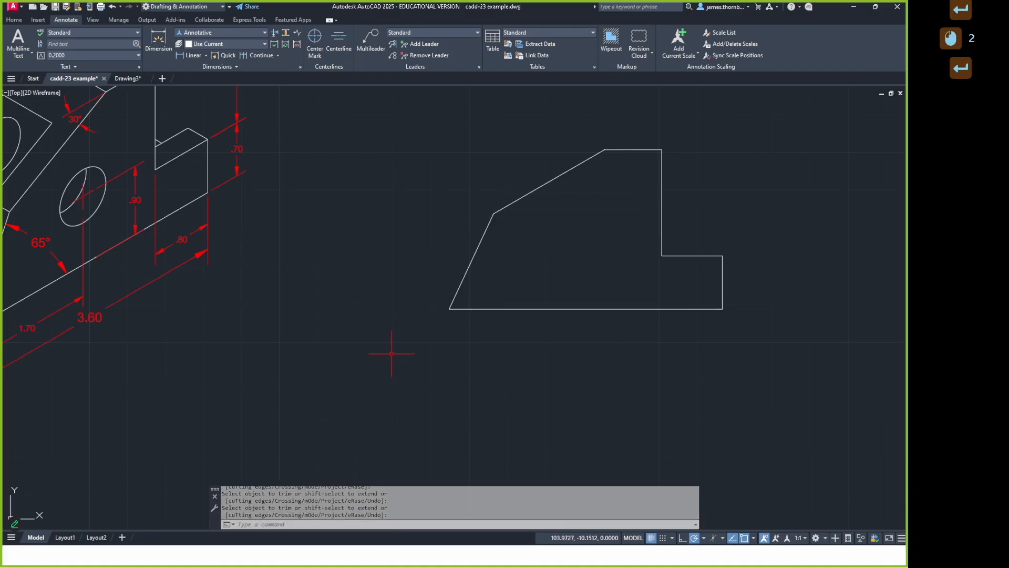
# Examine the isometric part's dimensions that locate and size the side-face hole
pyautogui.moveTo(401, 329); pyautogui.dragTo(381, 336, button='middle')
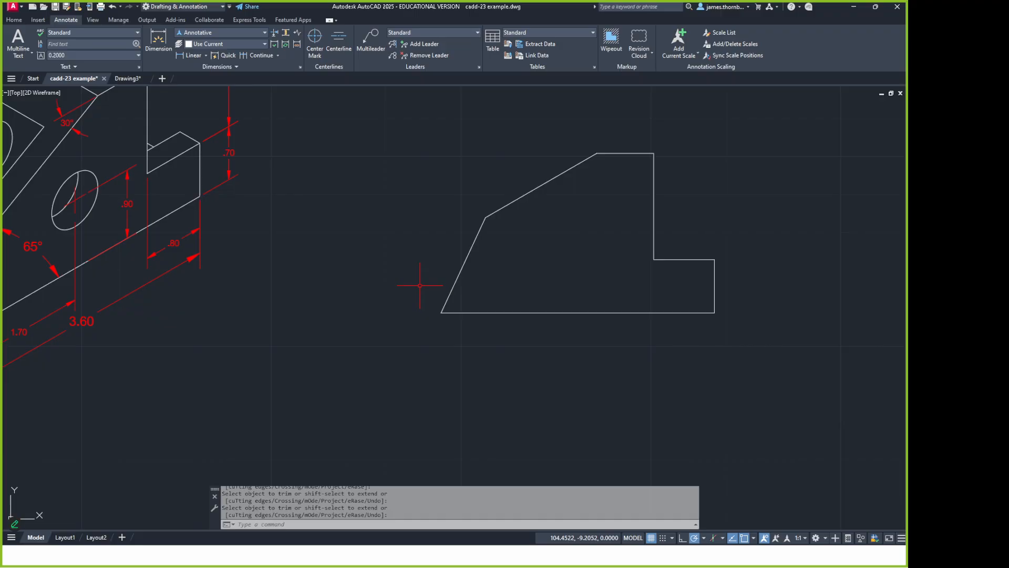
pyautogui.moveTo(410, 286); pyautogui.dragTo(507, 281, button='middle')
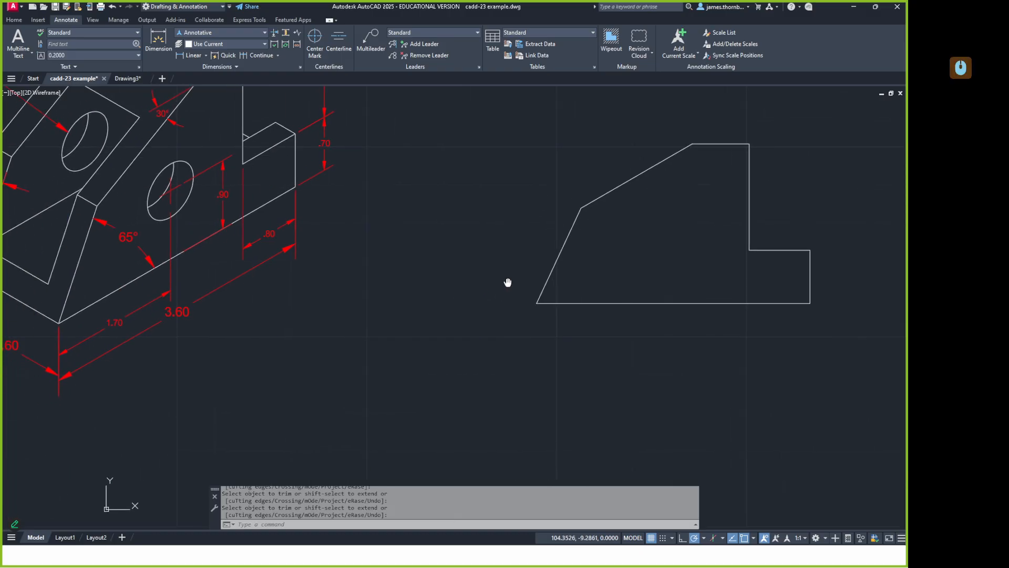
pyautogui.scroll(2, 503, 283)
pyautogui.scroll(-2, 501, 282)
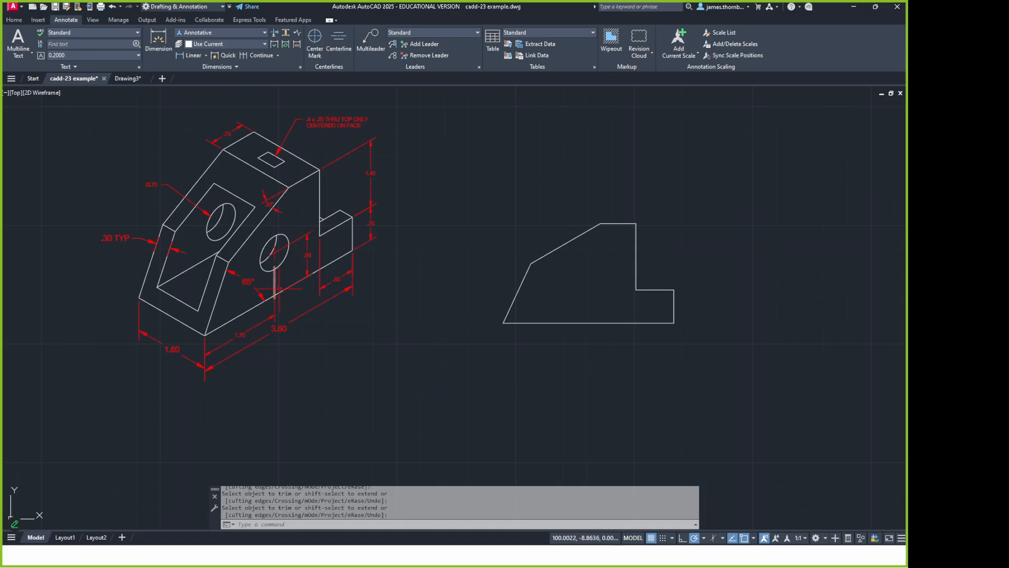
pyautogui.scroll(3, 298, 270)
pyautogui.scroll(-3, 298, 268)
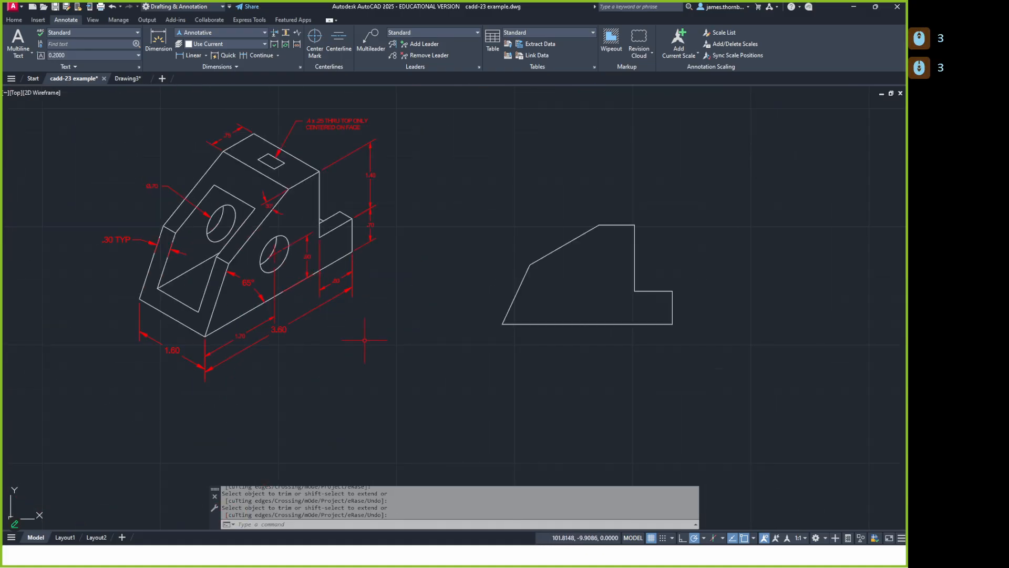
pyautogui.moveTo(364, 340); pyautogui.dragTo(352, 342, button='middle')
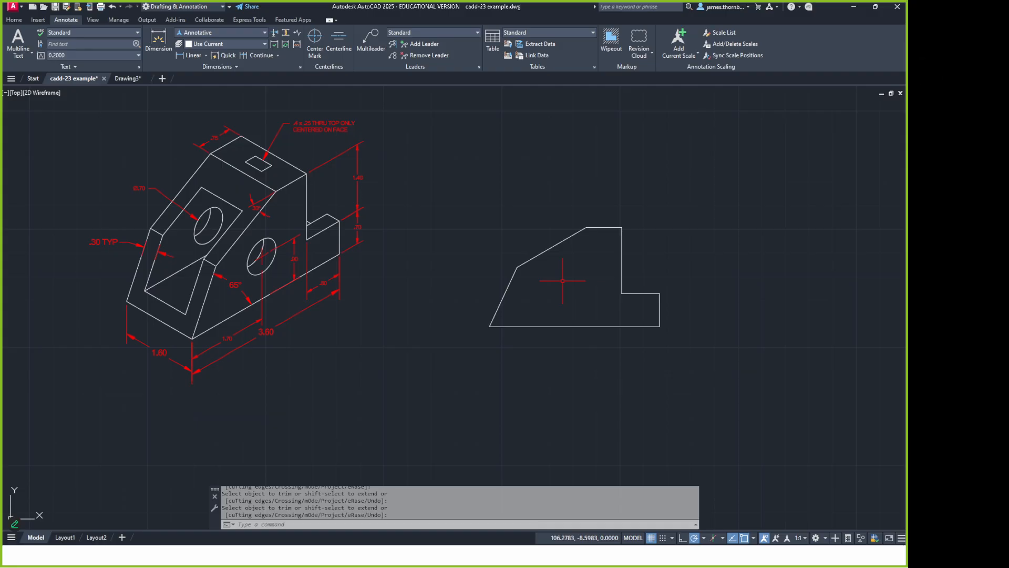
pyautogui.press('Escape')
pyautogui.click(221, 337)
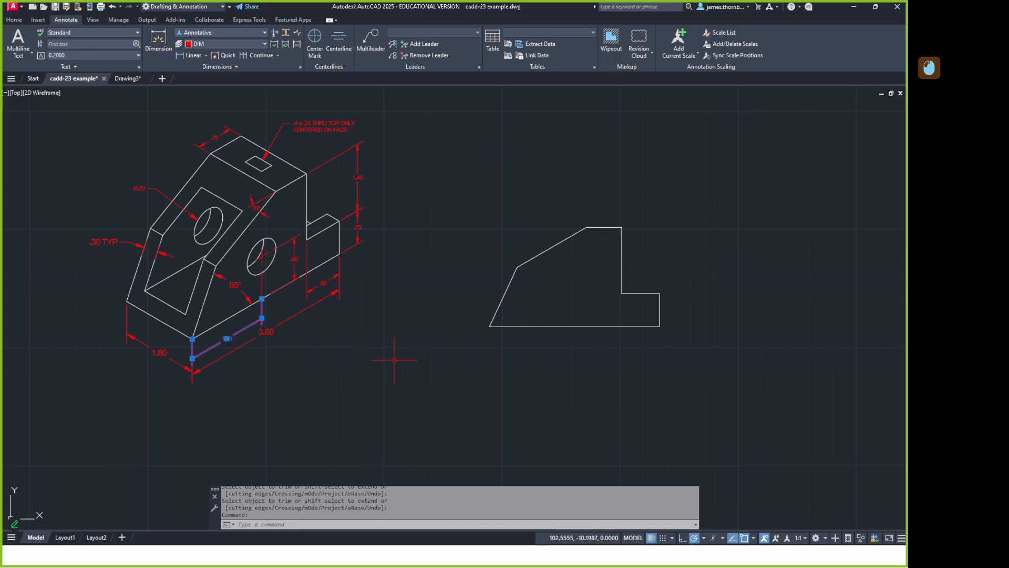
pyautogui.press('Escape')
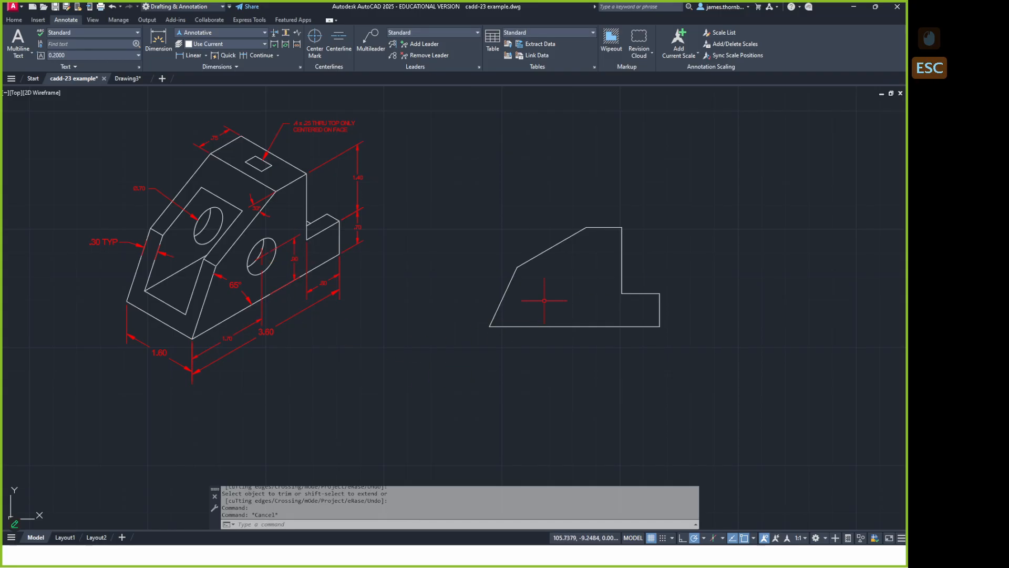
# Draw a construction line from the profile's lower-left corner to the hole centre at relative offset 1.7,.9
pyautogui.write('L')
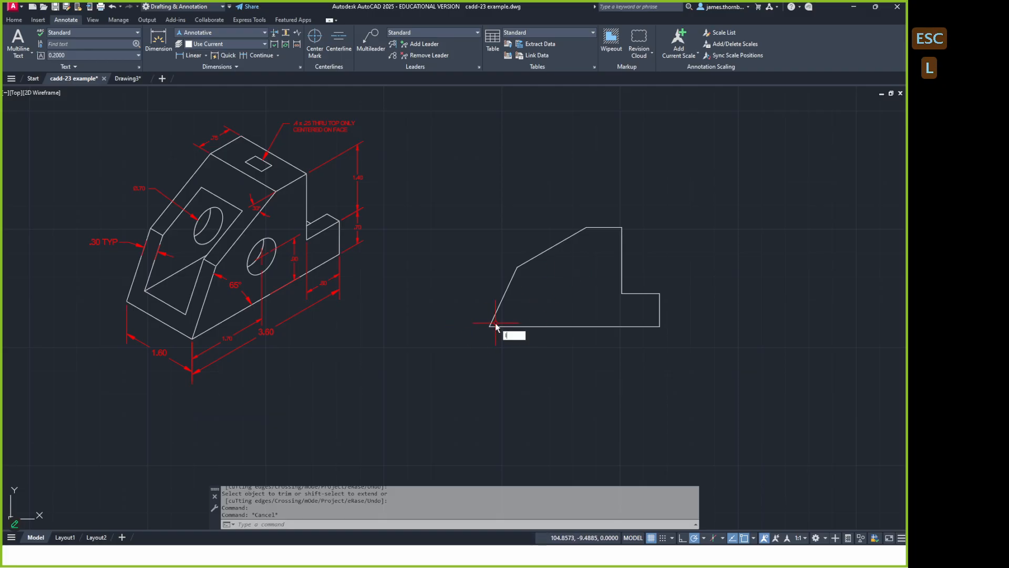
pyautogui.press('Return')
pyautogui.click(489, 325)
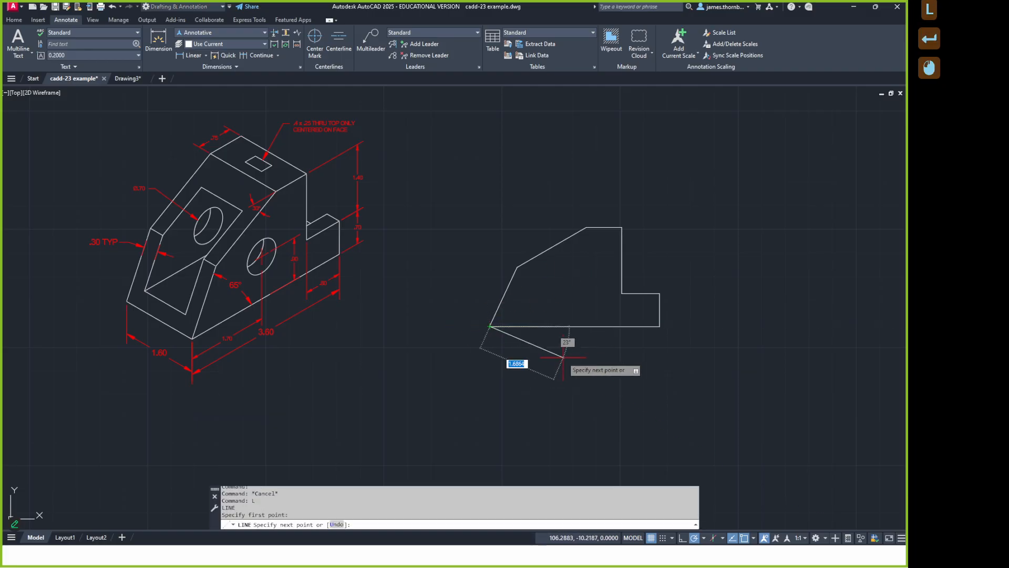
pyautogui.write('1.7,.9')
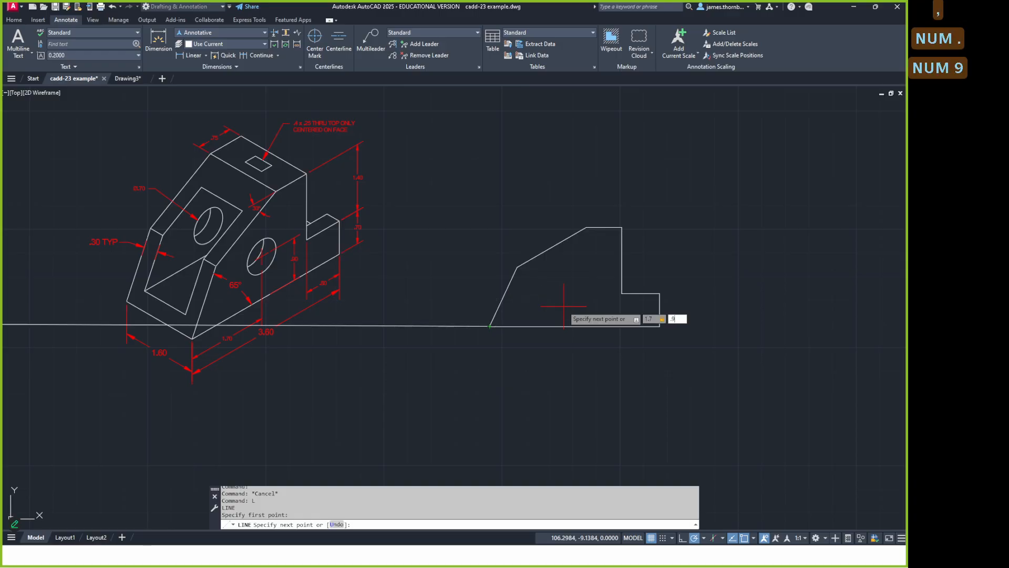
pyautogui.press('Return')
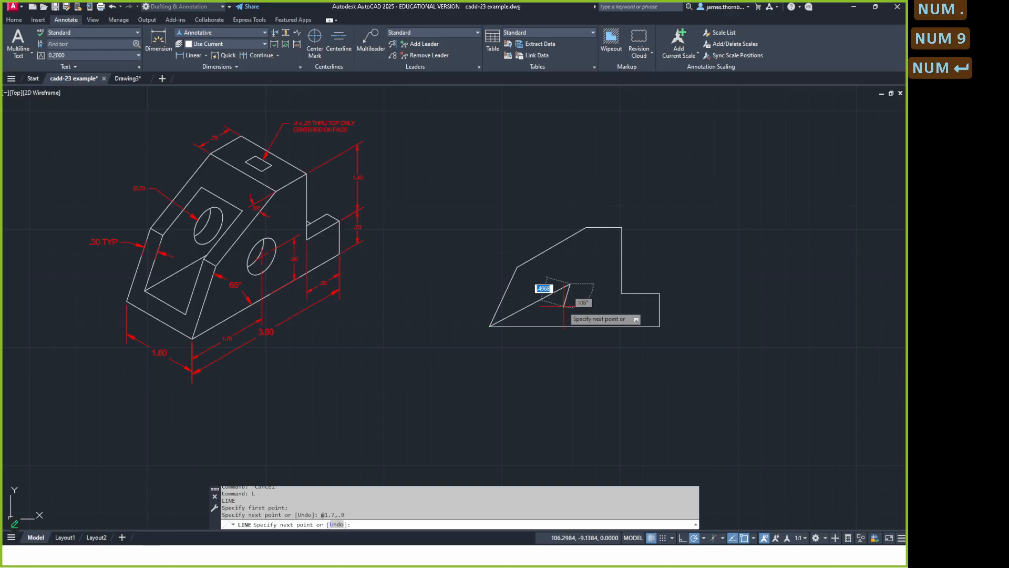
pyautogui.press('Return')
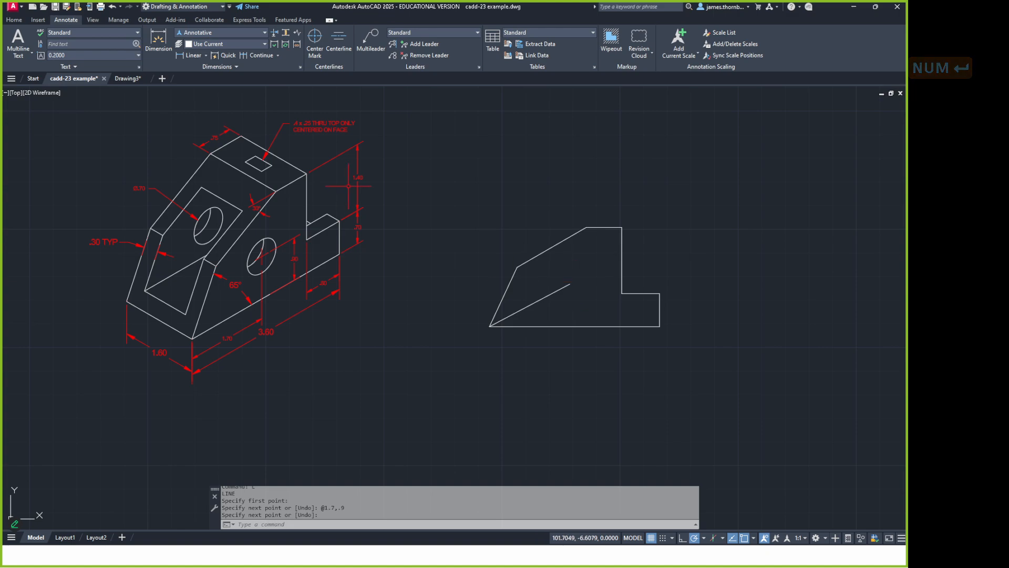
# Draw a circle of diameter .7 centred on the construction line's upper end
pyautogui.write('C')
pyautogui.press('Return')
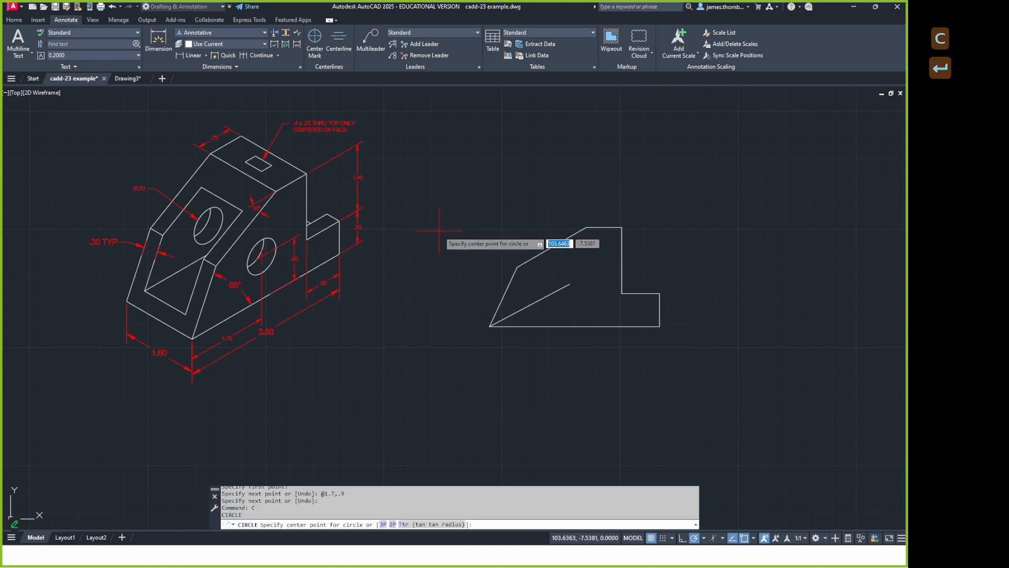
pyautogui.click(569, 283)
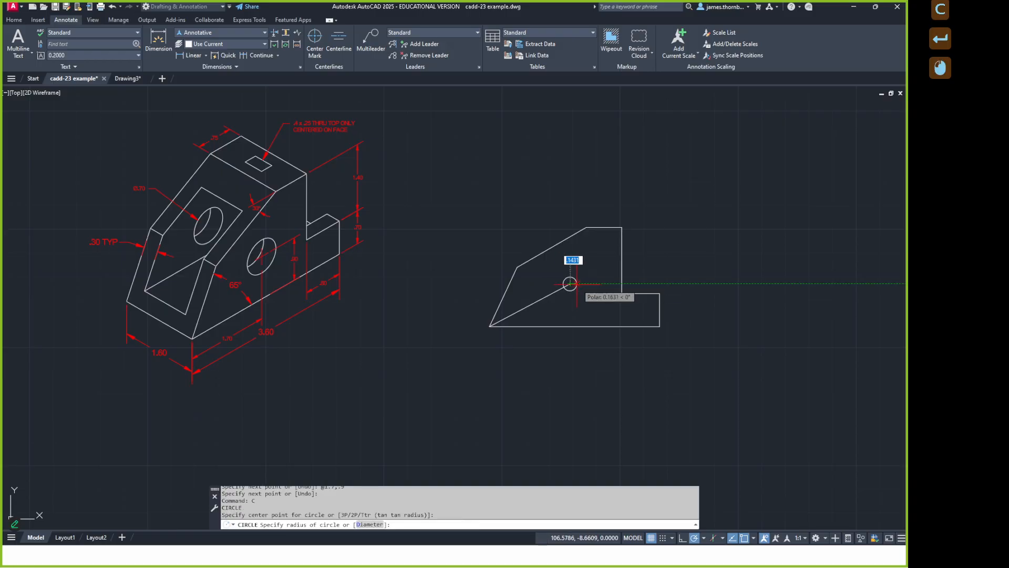
pyautogui.write('d')
pyautogui.press('Return')
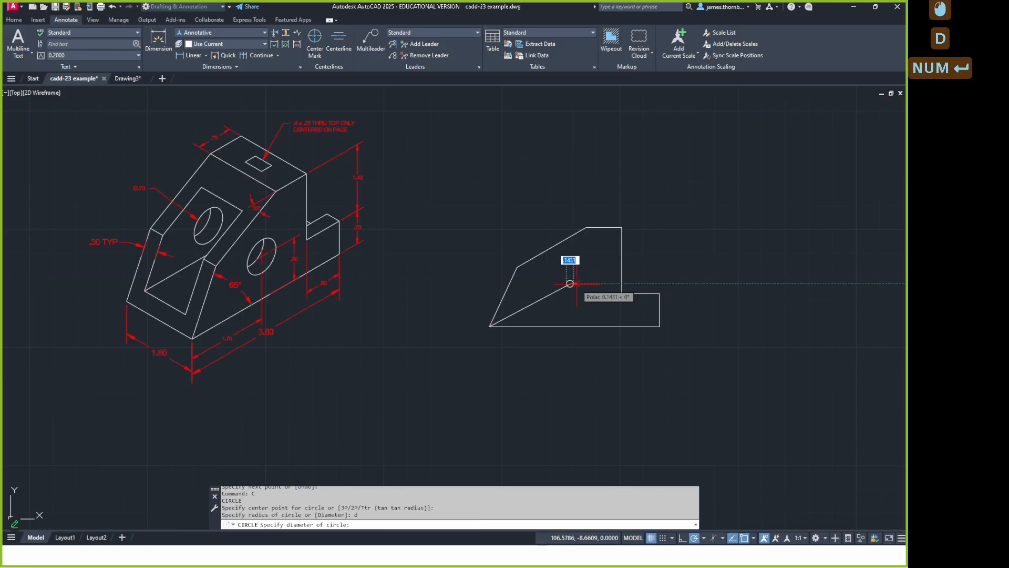
pyautogui.write('.7')
pyautogui.press('Return')
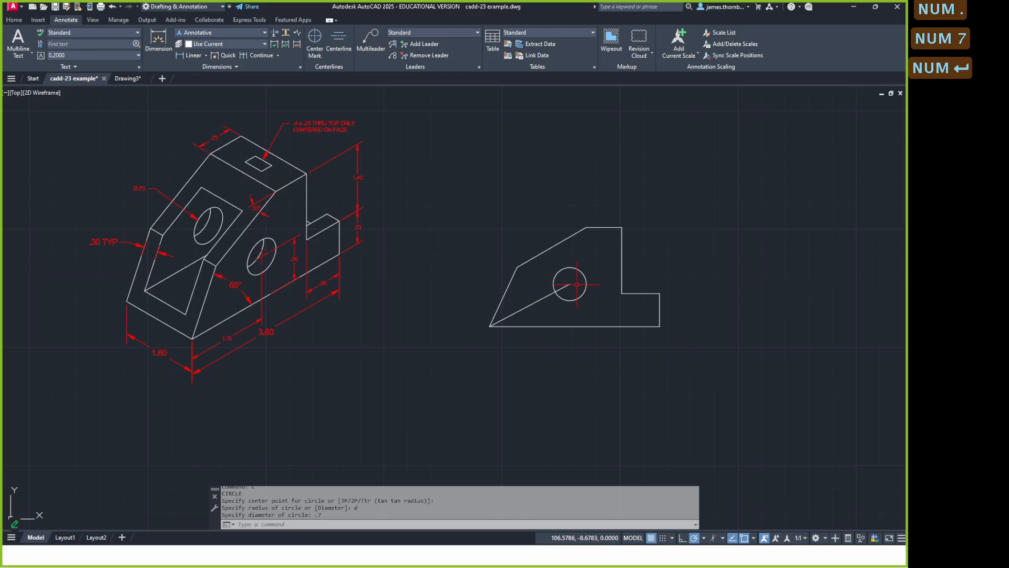
# Erase the diagonal construction line between the lower-left corner and the circle
pyautogui.click(536, 297)
pyautogui.click(531, 313)
pyautogui.press('Delete')
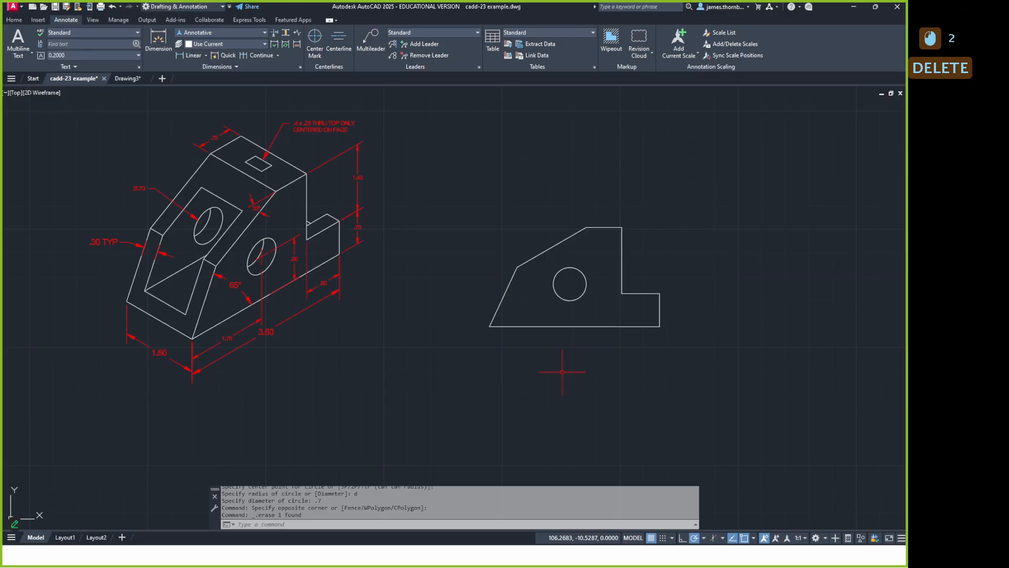
# Move the whole side view, profile and circle, straight down by about 2.5 units
pyautogui.moveTo(560, 372); pyautogui.dragTo(538, 374, button='middle')
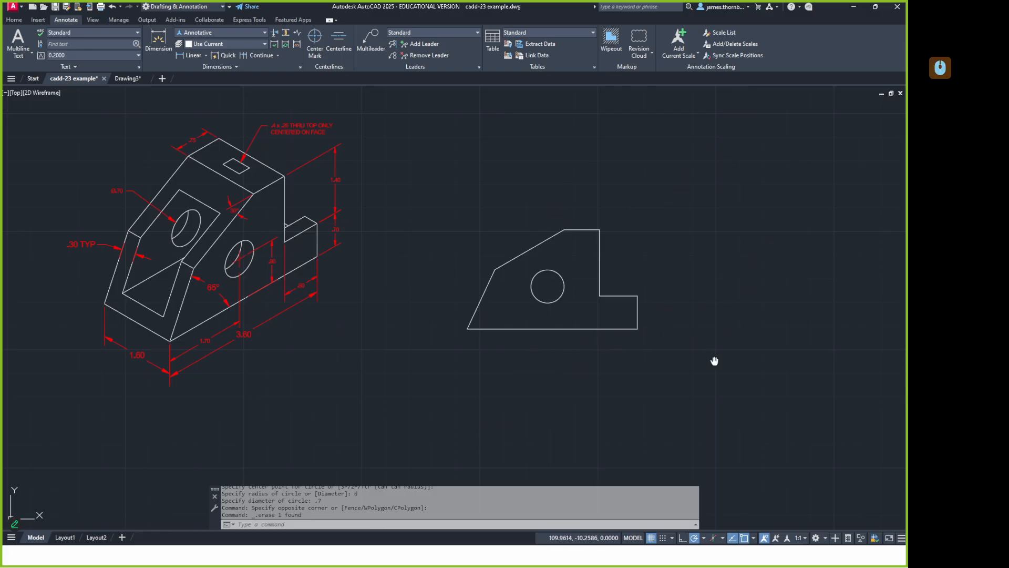
pyautogui.moveTo(714, 361); pyautogui.dragTo(672, 333, button='middle')
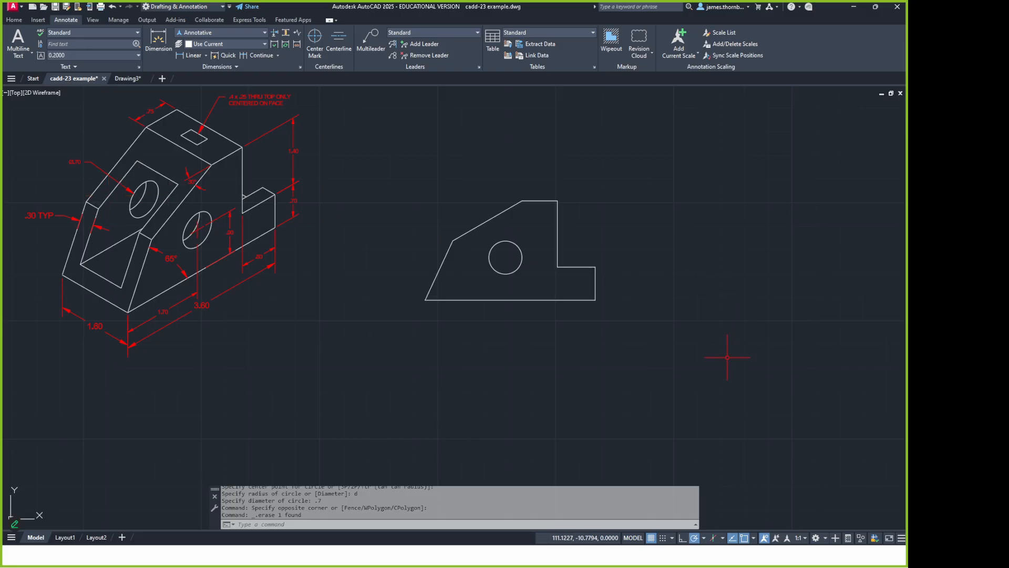
pyautogui.moveTo(602, 337); pyautogui.dragTo(542, 342, button='middle')
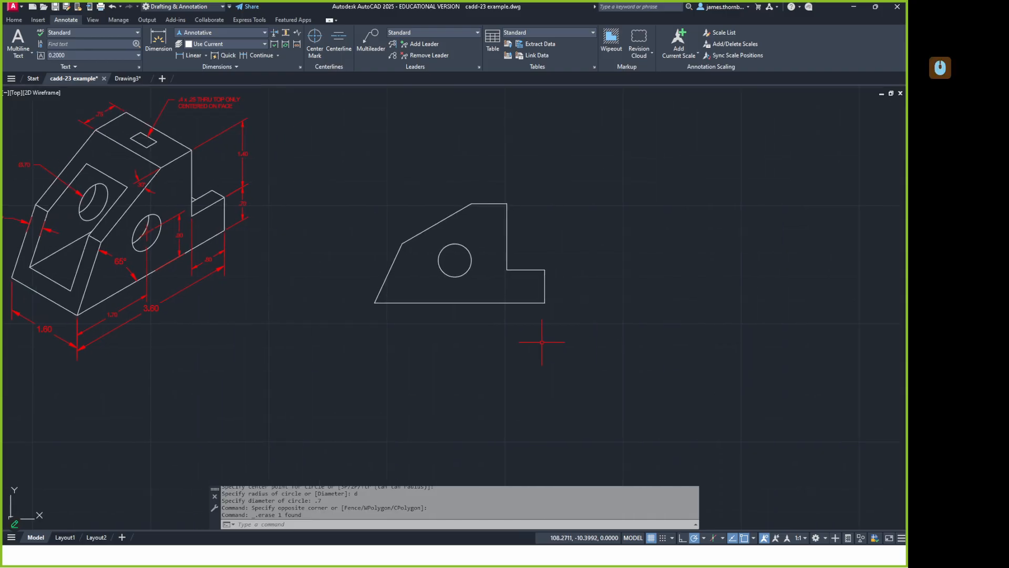
pyautogui.scroll(-2, 395, 279)
pyautogui.scroll(2, 431, 262)
pyautogui.click(496, 211)
pyautogui.click(355, 334)
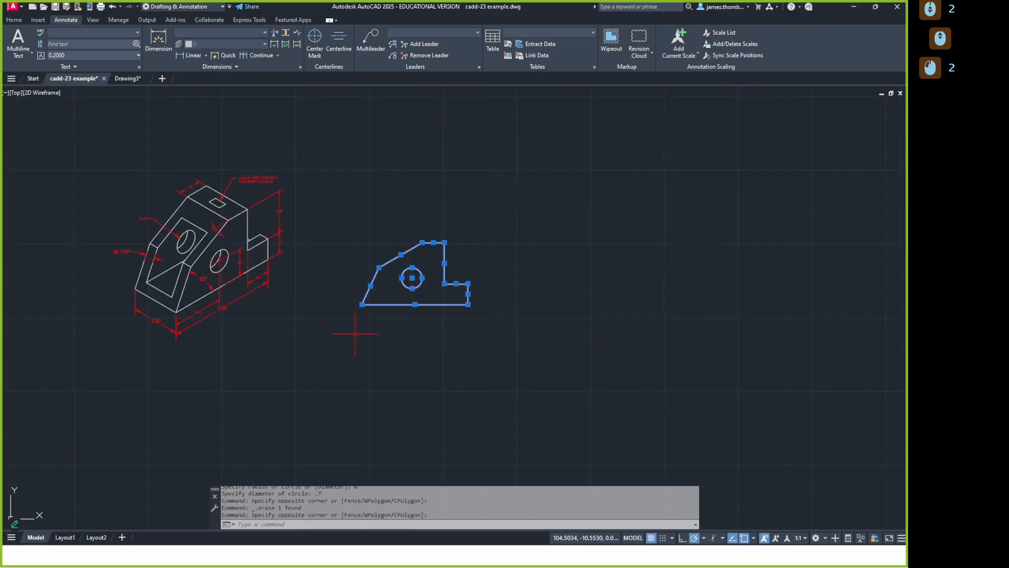
pyautogui.write('m')
pyautogui.press('Return')
pyautogui.click(452, 336)
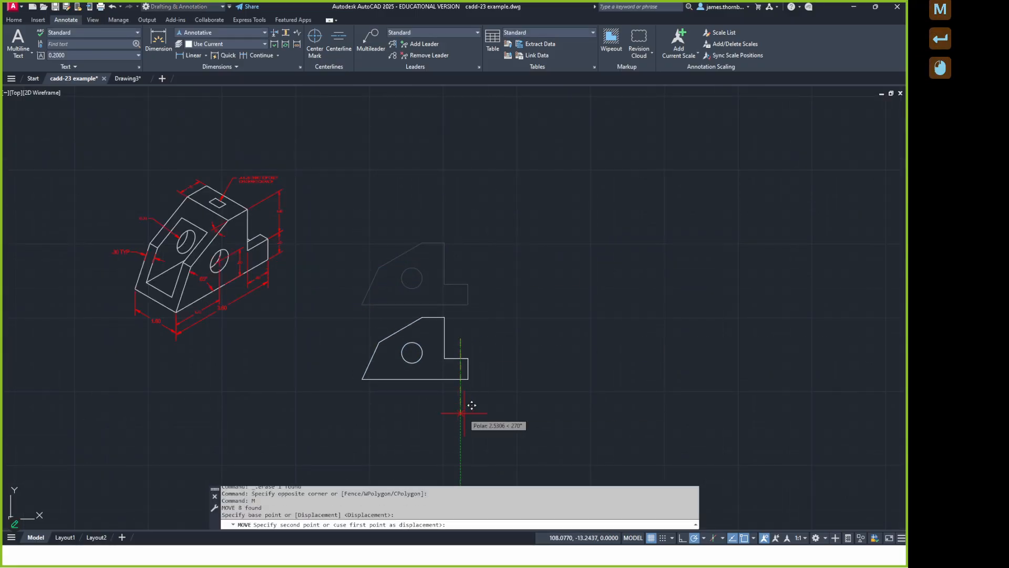
pyautogui.click(468, 410)
# Shift the side view slightly right and up to leave clear space around it for the other views
pyautogui.click(505, 297)
pyautogui.click(347, 402)
pyautogui.write('m')
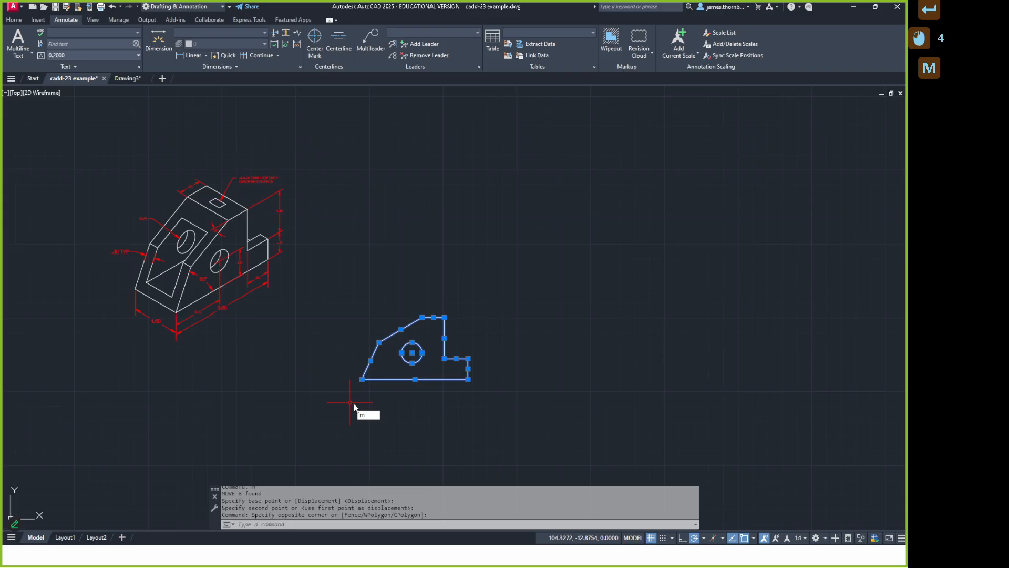
pyautogui.press('Return')
pyautogui.click(360, 390)
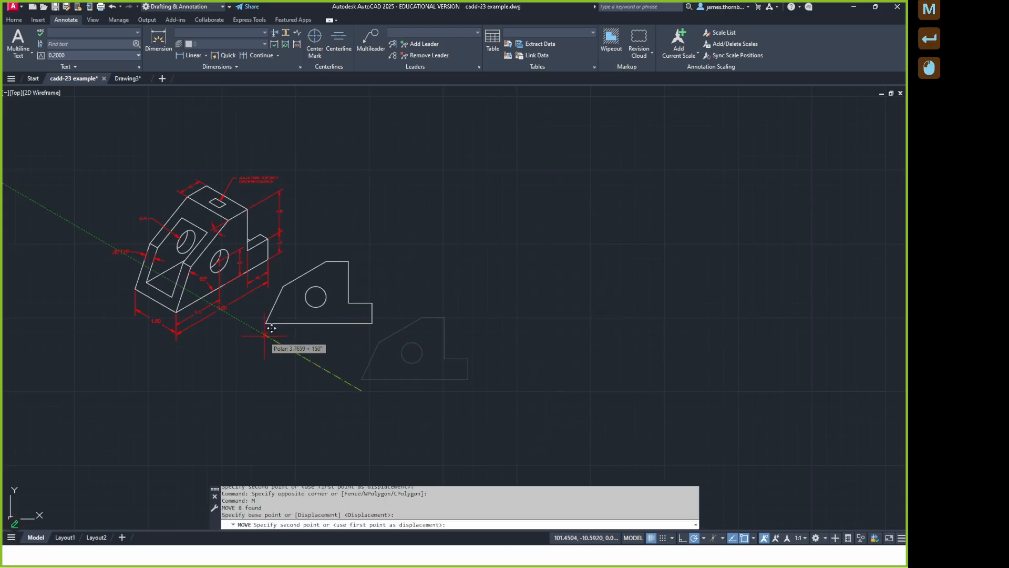
pyautogui.click(412, 367)
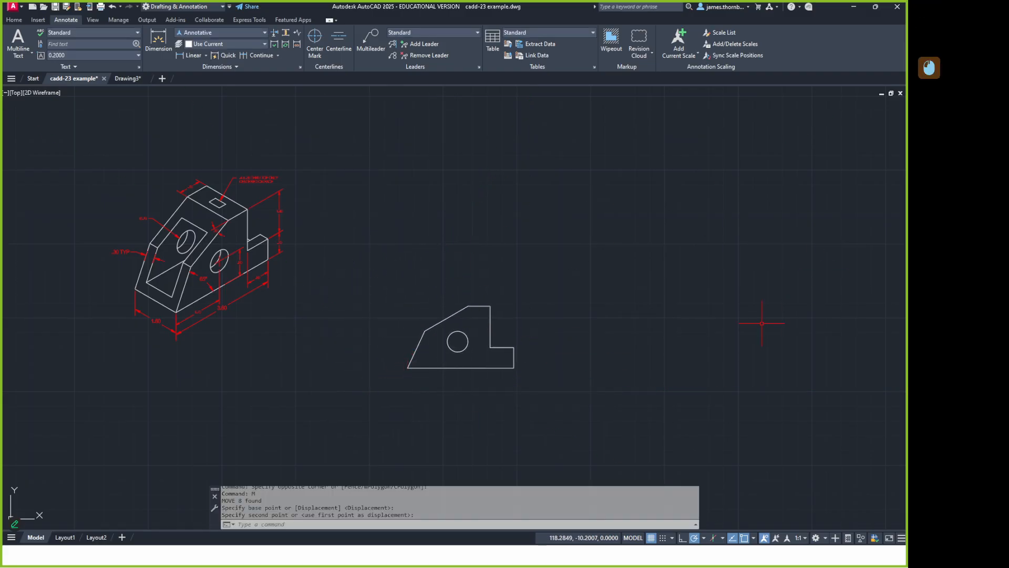
# Draw a horizontal projection line about 7.9 units long to the right from the side view's lower-right corner
pyautogui.moveTo(645, 319); pyautogui.dragTo(627, 315, button='middle')
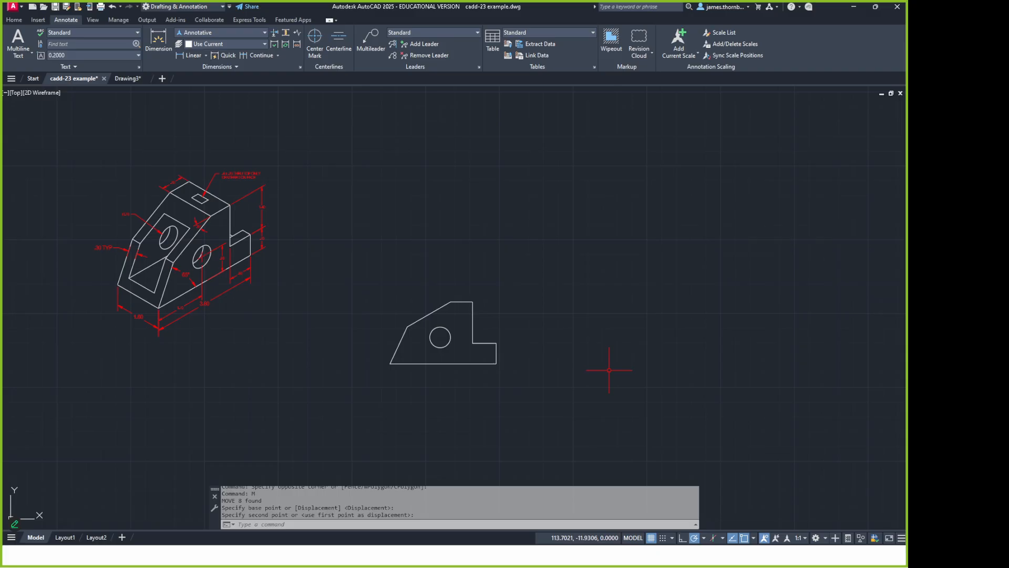
pyautogui.moveTo(603, 313)
pyautogui.mouseDown(button='middle')
pyautogui.moveTo(586, 304)
pyautogui.moveTo(588, 286)
pyautogui.mouseUp(button='middle')
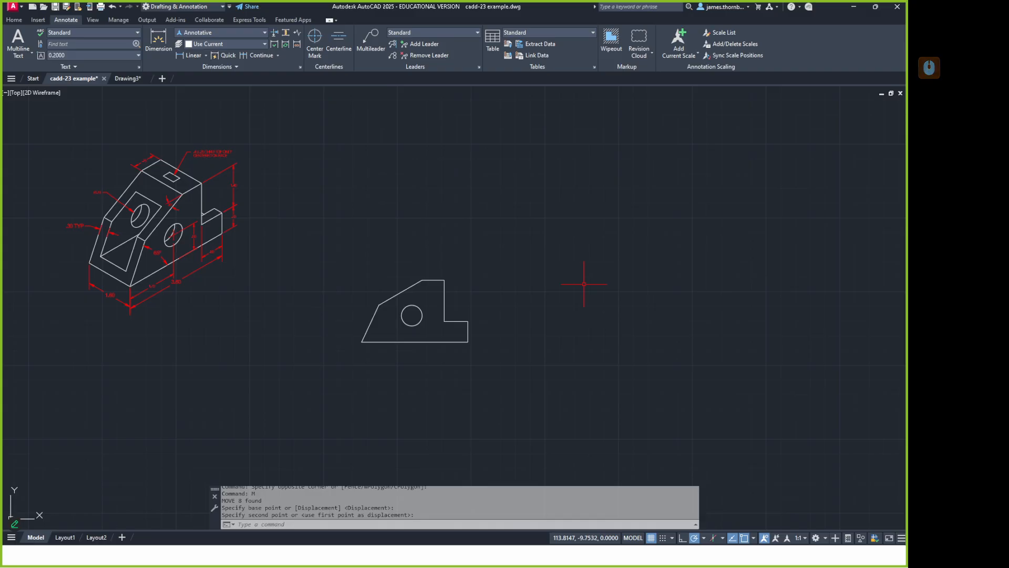
pyautogui.write('l')
pyautogui.press('Return')
pyautogui.click(468, 341)
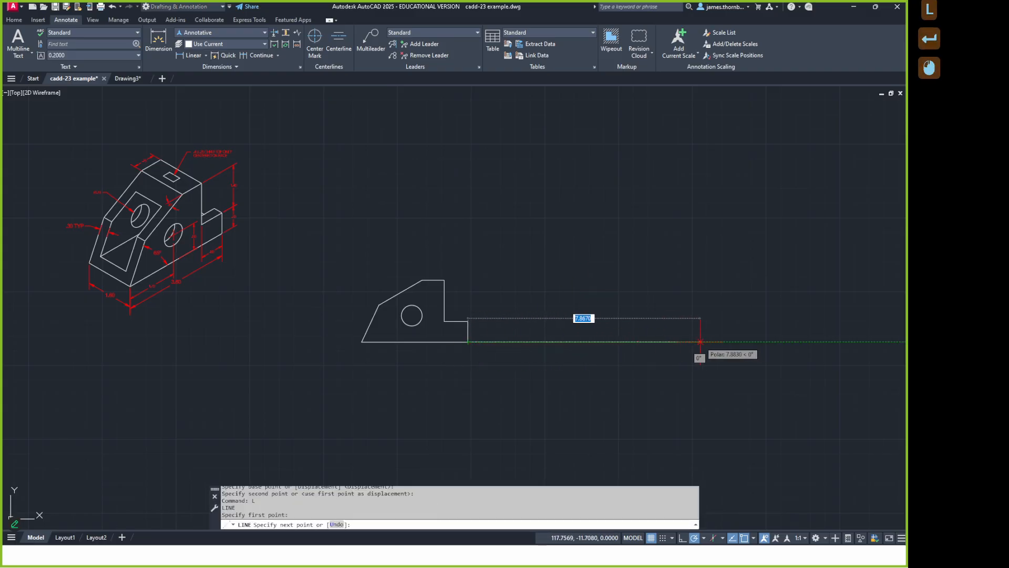
pyautogui.click(699, 341)
pyautogui.press('Return')
# Draw two more horizontal projection lines rightward, one from the low step's upper-right corner and one from the profile's top-right corner
pyautogui.press('Return')
pyautogui.click(467, 321)
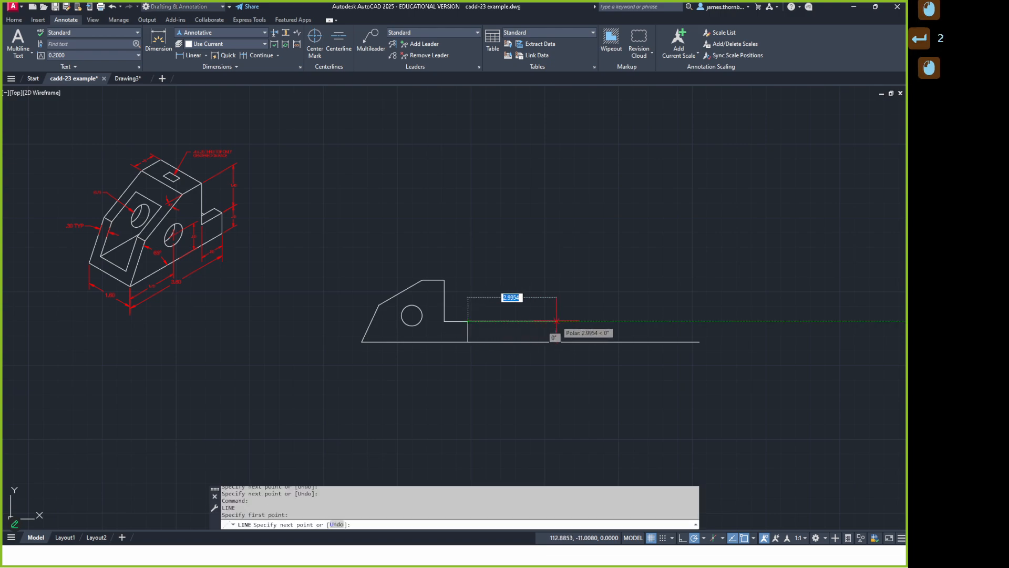
pyautogui.press('Return')
pyautogui.press('Return')
pyautogui.click(444, 279)
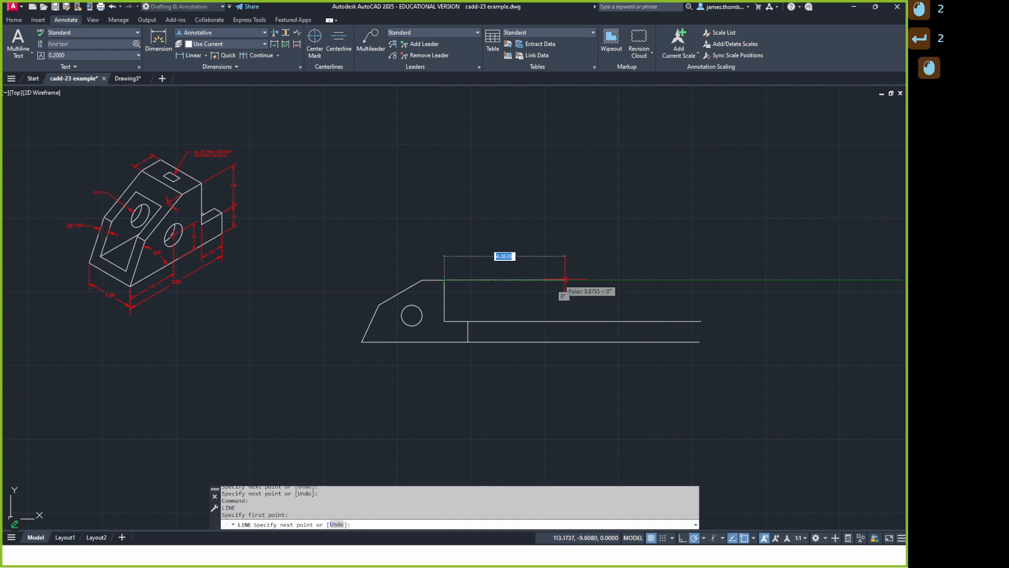
pyautogui.click(701, 280)
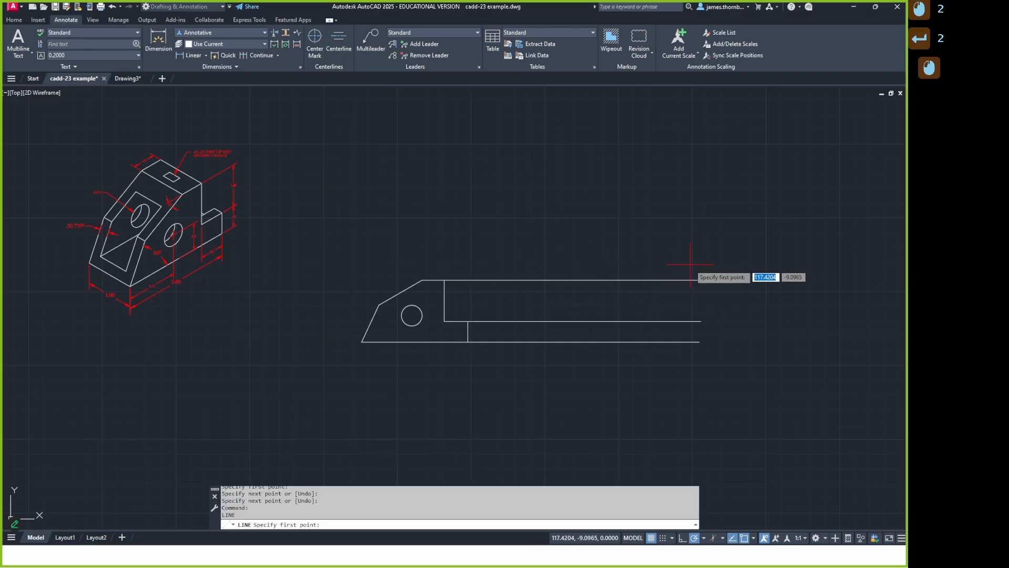
# Draw a vertical line crossing all three projection lines near their right ends
pyautogui.press('Return')
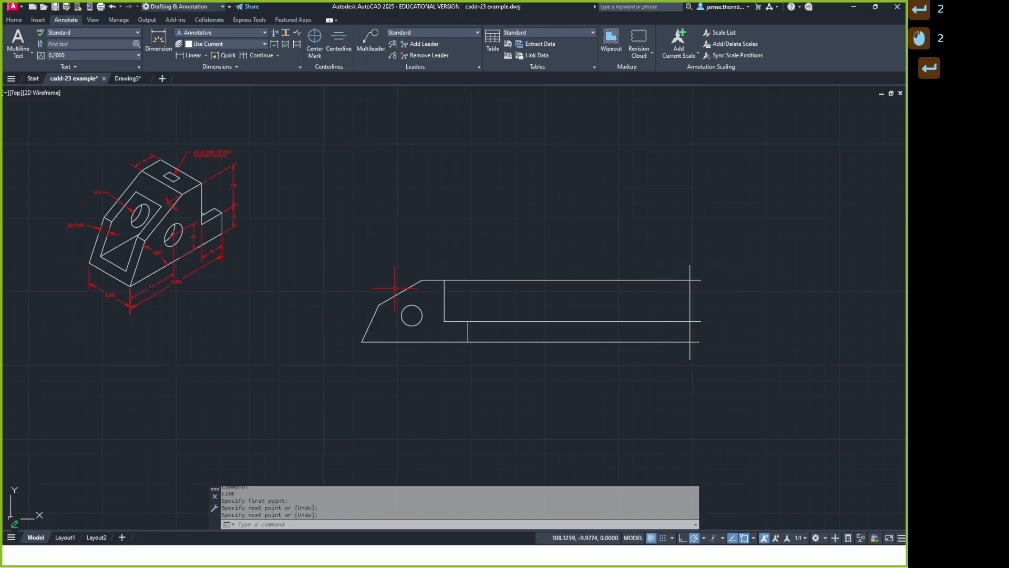
pyautogui.scroll(4, 105, 310)
pyautogui.scroll(-4, 88, 286)
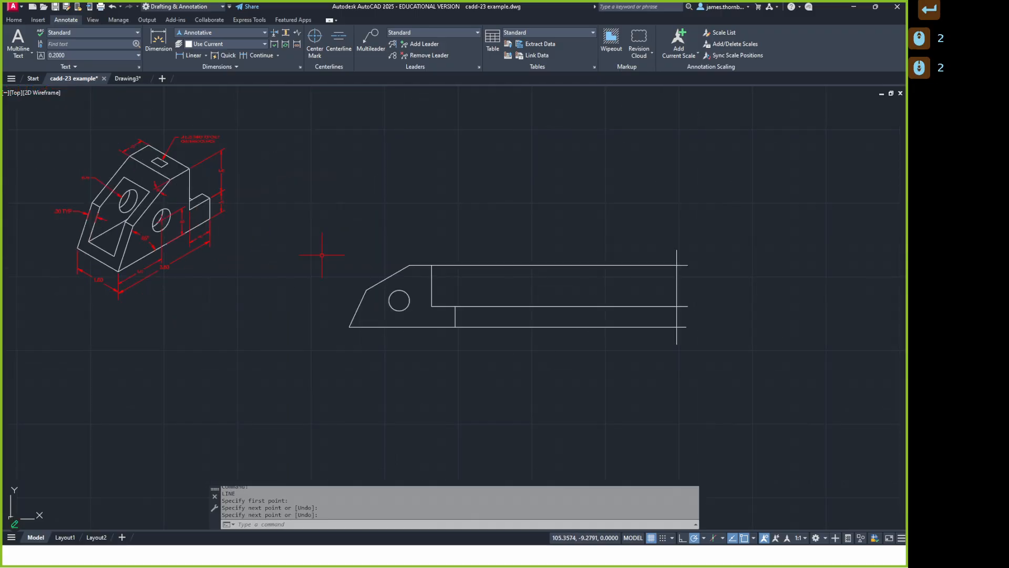
# Offset the vertical line 1.6 to the left to set the width of the end view
pyautogui.write('o')
pyautogui.press('Return')
pyautogui.write('1.6')
pyautogui.press('Return')
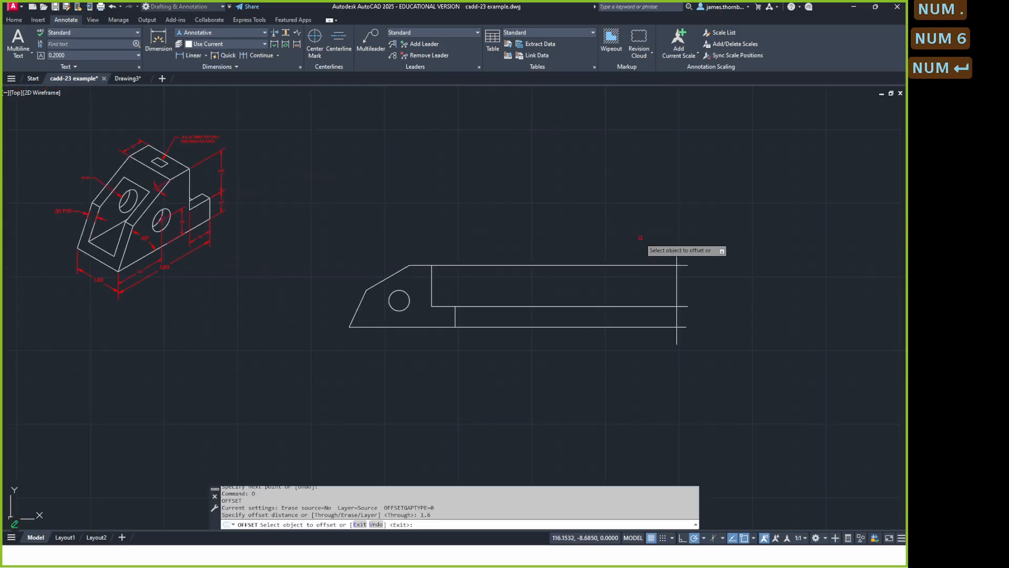
pyautogui.click(677, 251)
pyautogui.click(627, 255)
pyautogui.press('Return')
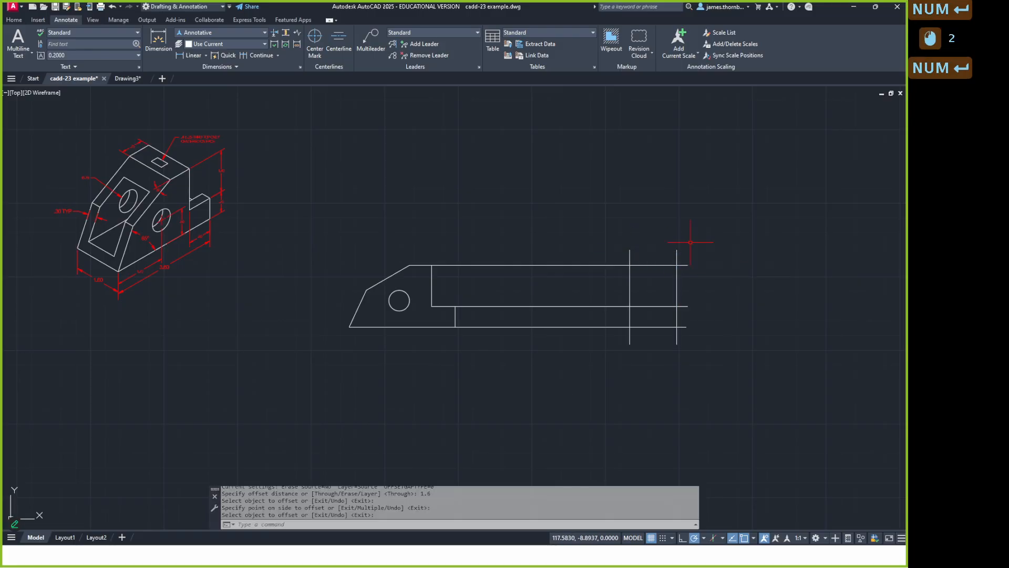
# Trim the projection lines and the overhanging line ends, leaving only the end view's rectangle with its horizontal step edge
pyautogui.write('tr')
pyautogui.press('Return')
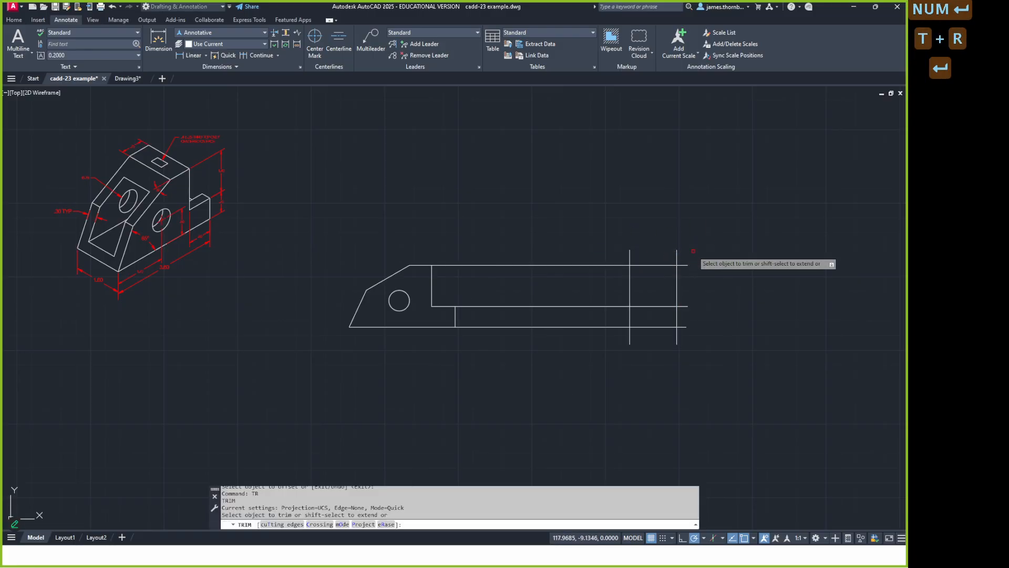
pyautogui.moveTo(692, 249); pyautogui.dragTo(613, 256)
pyautogui.click(583, 360)
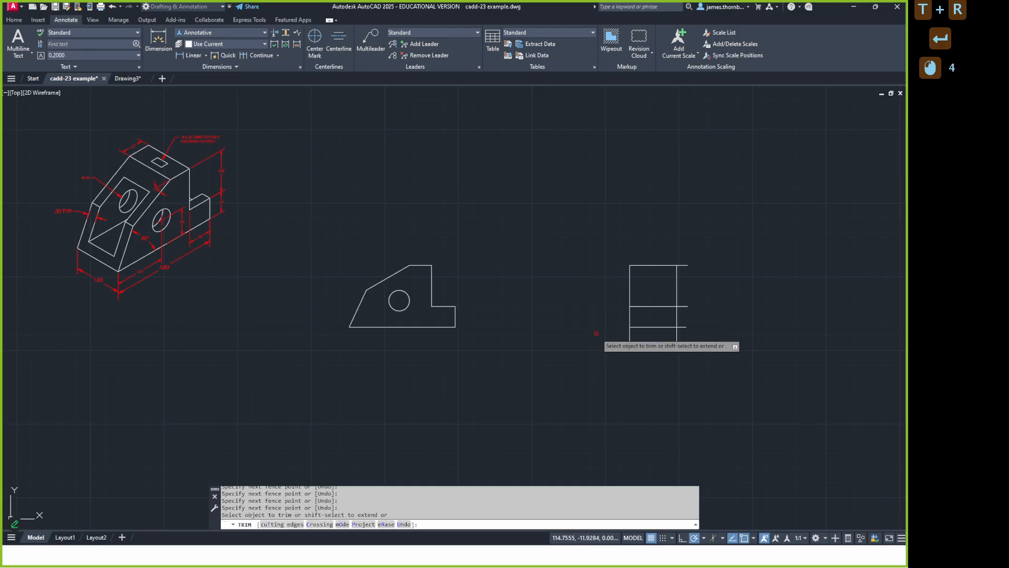
pyautogui.click(596, 332)
pyautogui.click(696, 342)
pyautogui.click(684, 346)
pyautogui.click(684, 269)
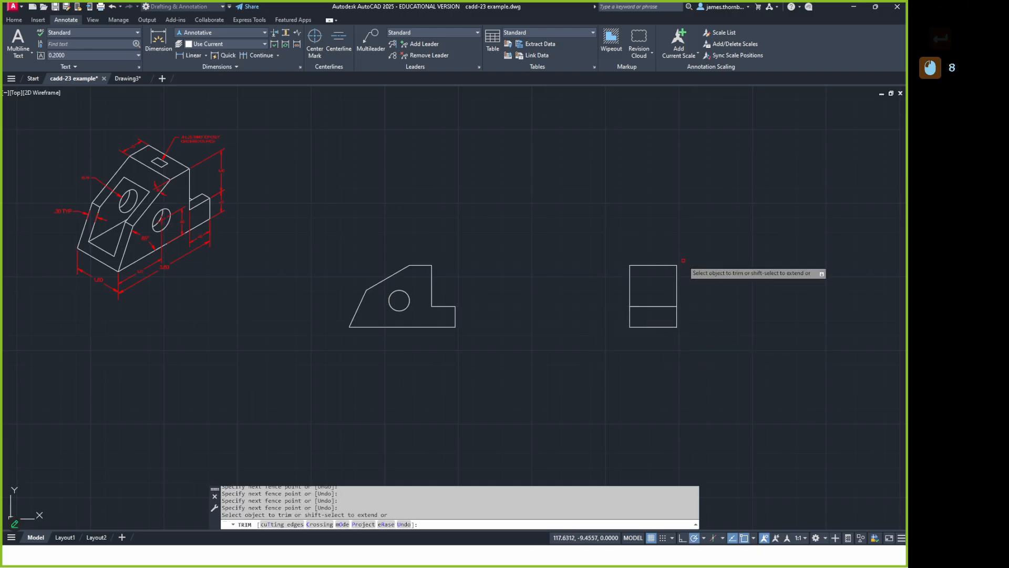
pyautogui.press('Return')
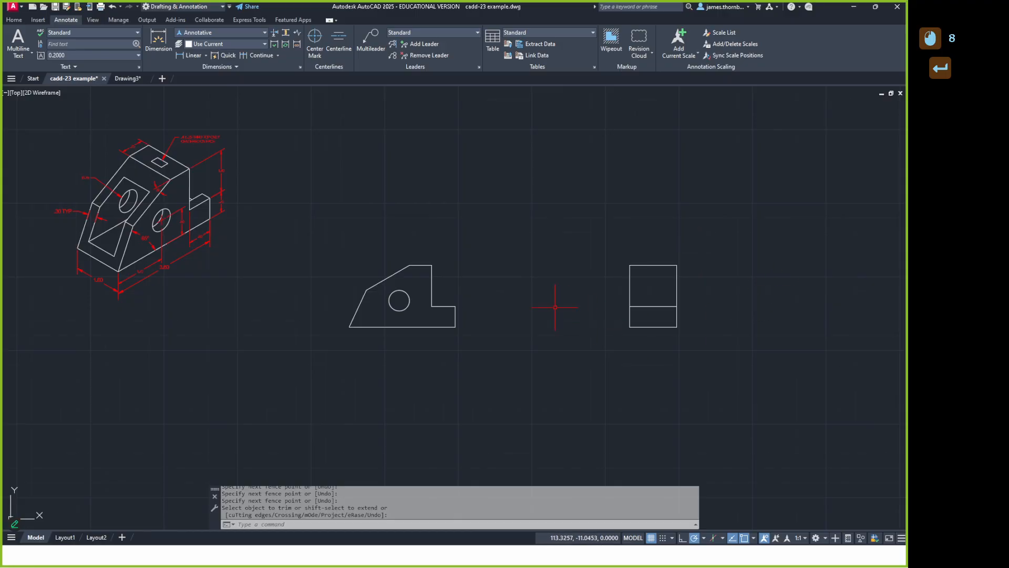
pyautogui.rightClick(364, 288)
pyautogui.press('Escape')
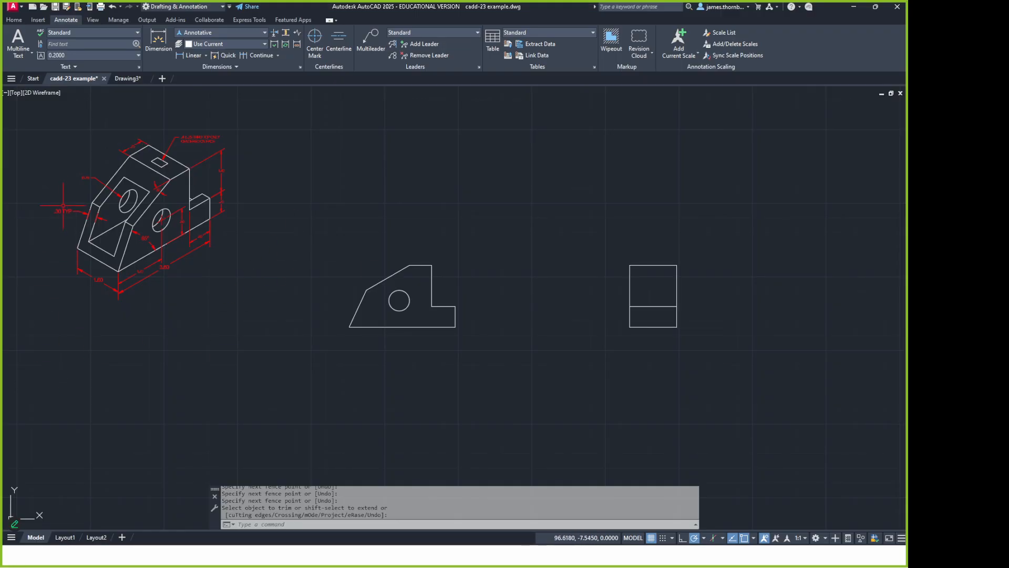
# Join the four outer edges of the end view into one polyline, leaving out the inner horizontal edge
pyautogui.scroll(3, 51, 190)
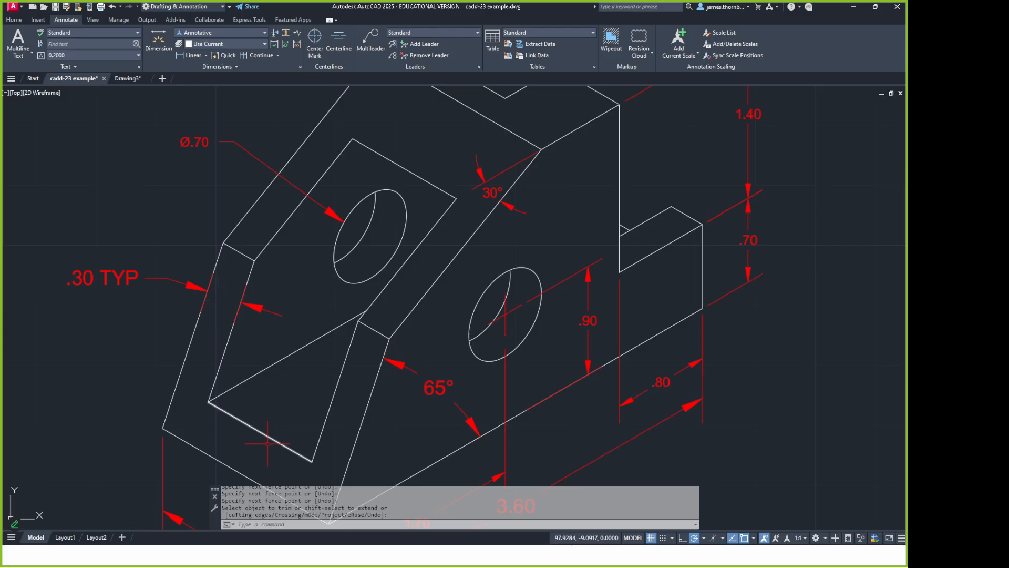
pyautogui.scroll(-4, 395, 182)
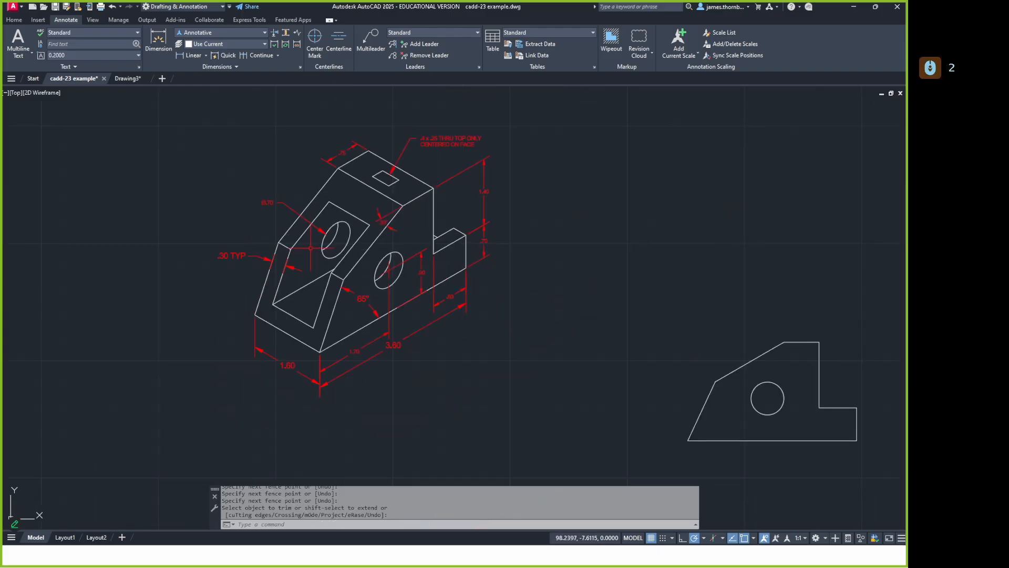
pyautogui.scroll(-2, 458, 246)
pyautogui.moveTo(728, 288); pyautogui.dragTo(622, 297, button='middle')
pyautogui.scroll(1, 622, 298)
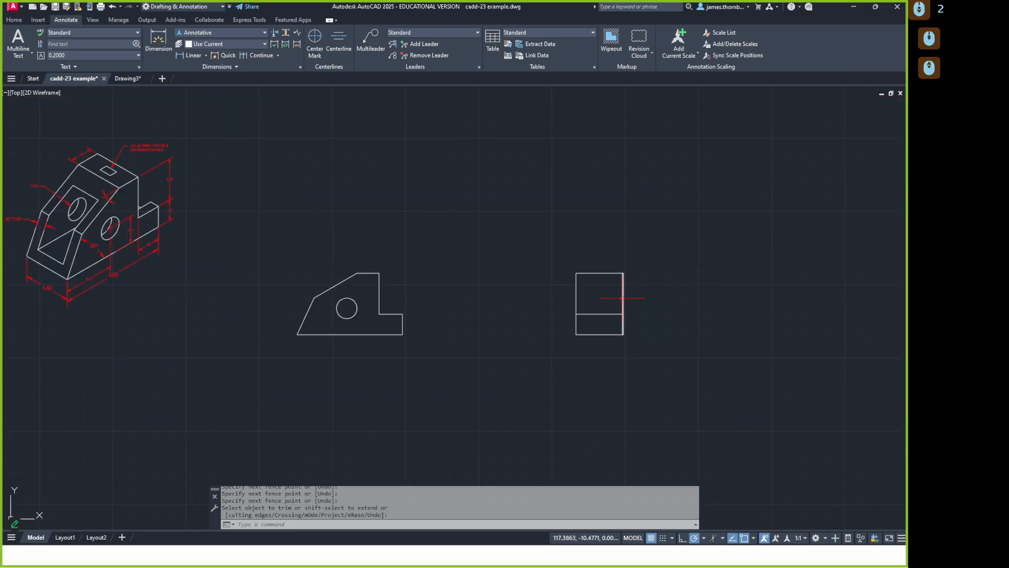
pyautogui.click(660, 243)
pyautogui.click(611, 337)
pyautogui.click(589, 337)
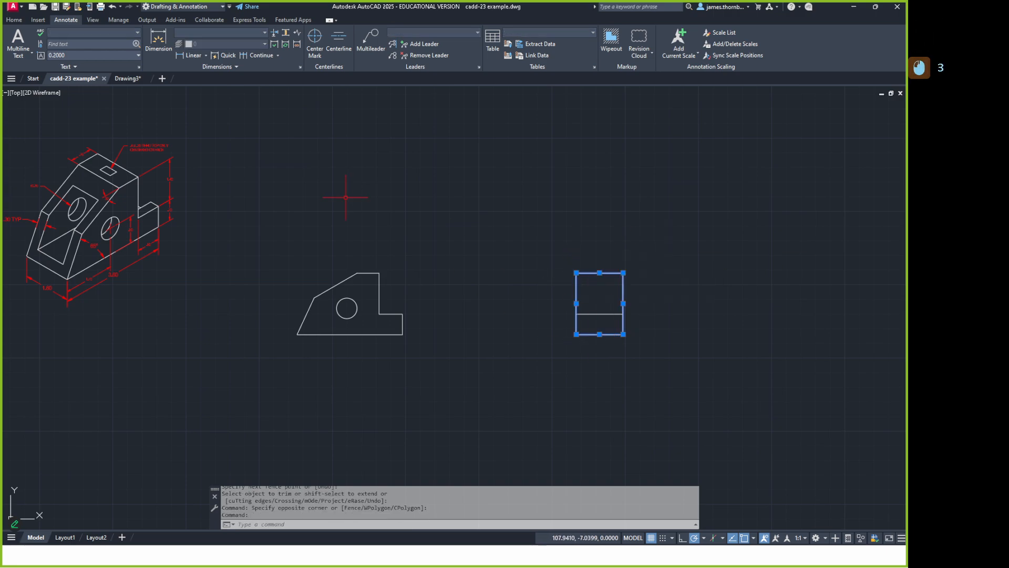
pyautogui.click(14, 21)
pyautogui.click(166, 67)
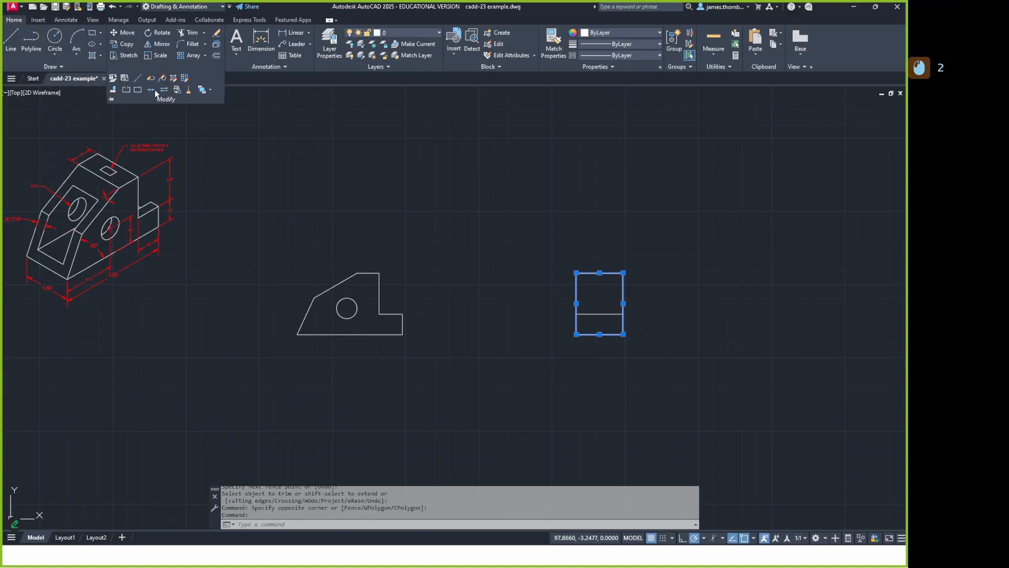
pyautogui.click(151, 90)
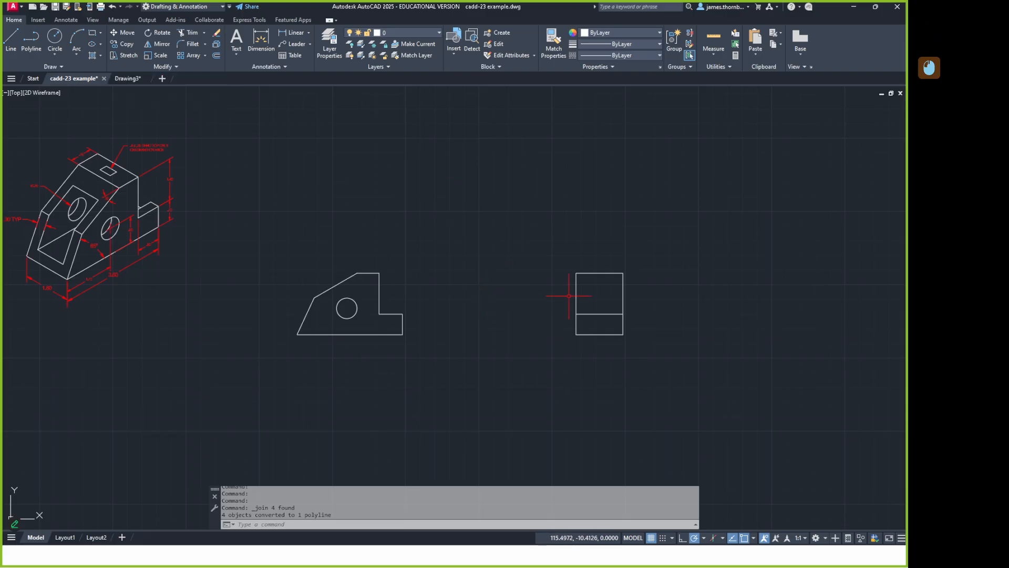
# Offset the end view's outer rectangle .3 inward
pyautogui.click(584, 273)
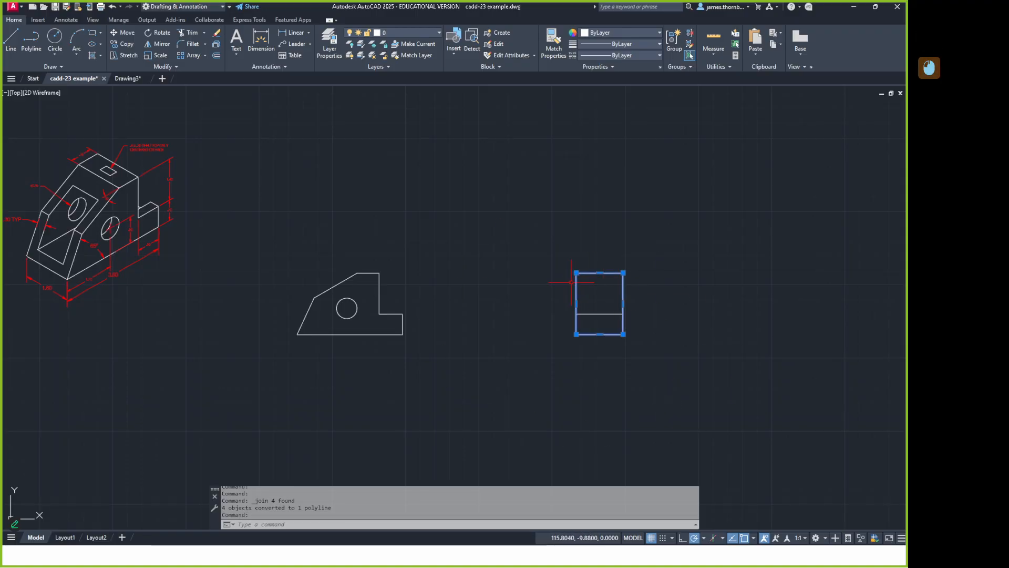
pyautogui.write('O')
pyautogui.press('Return')
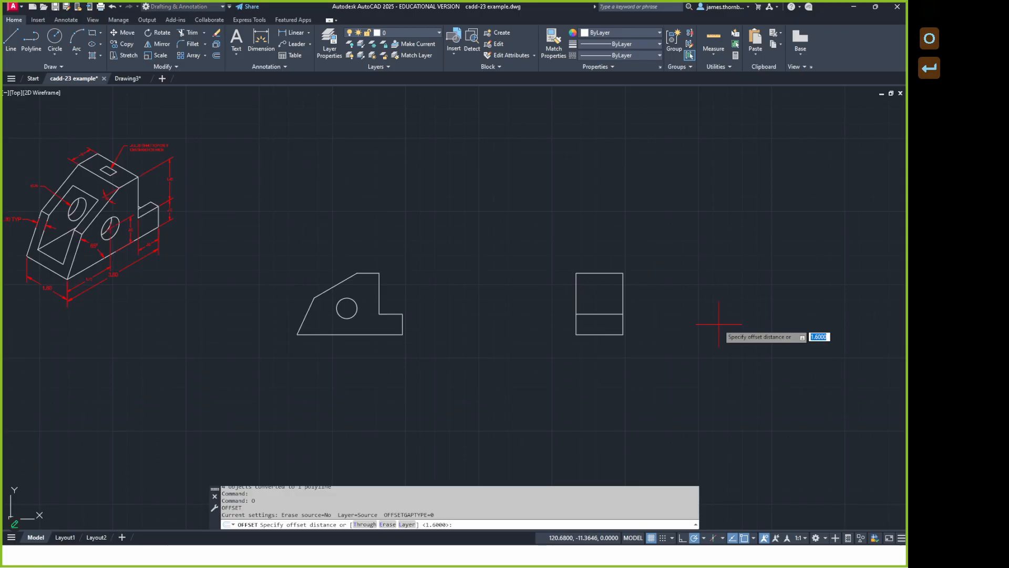
pyautogui.write('.3')
pyautogui.press('Return')
pyautogui.click(576, 294)
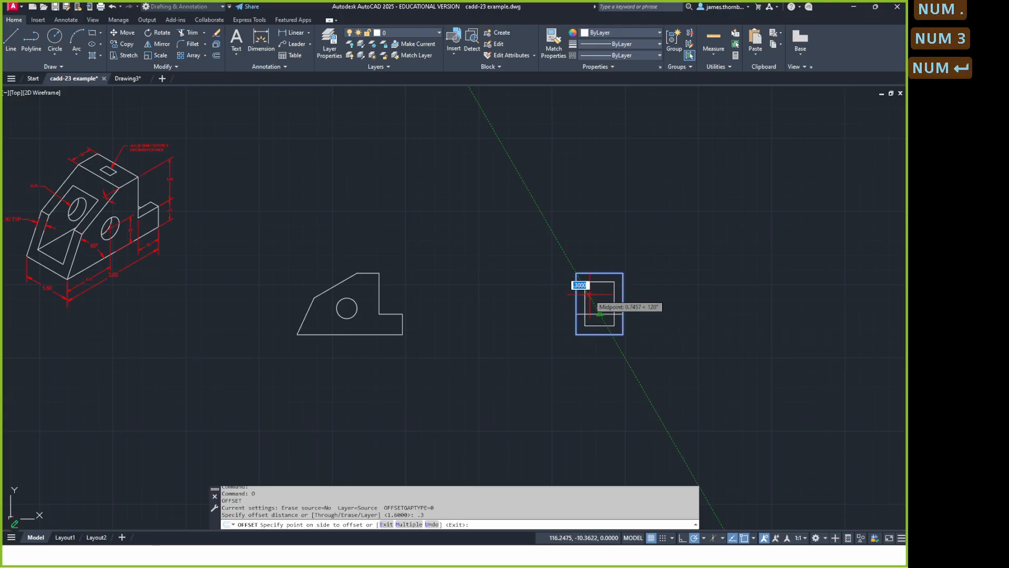
pyautogui.click(579, 285)
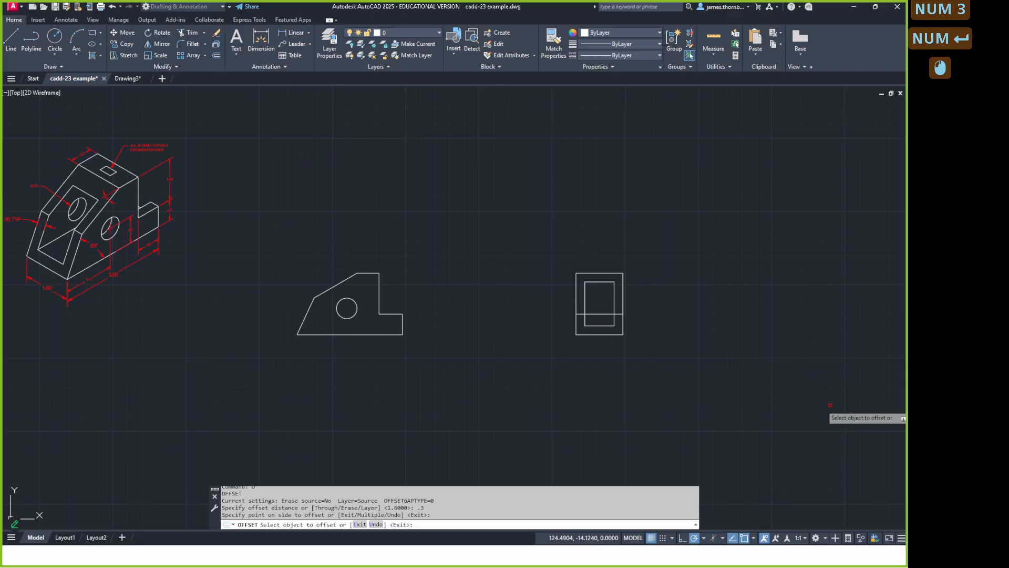
pyautogui.press('Return')
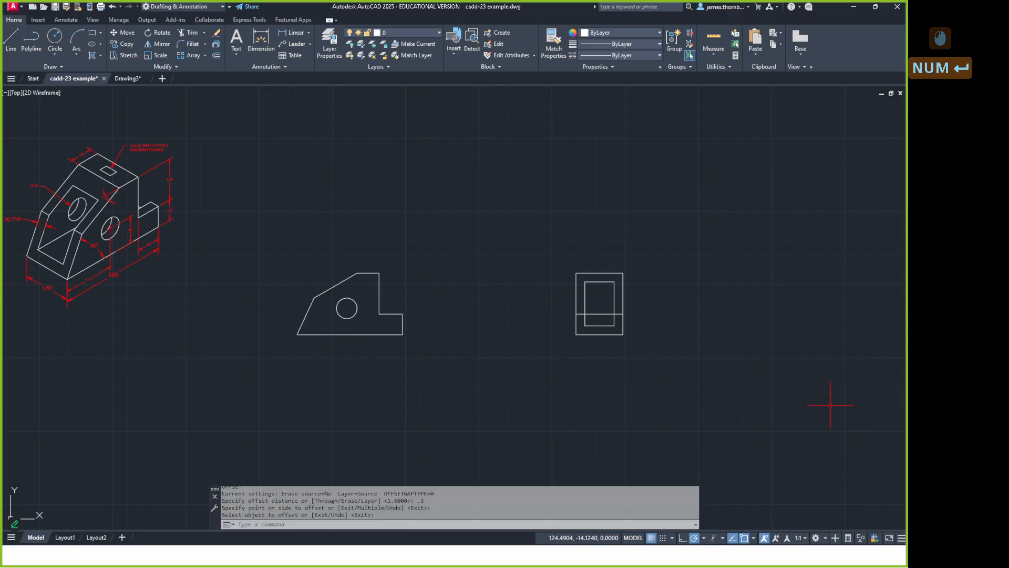
# Trim away the part of the end view's horizontal step edge that crosses the inner rectangle
pyautogui.write('tr')
pyautogui.press('Return')
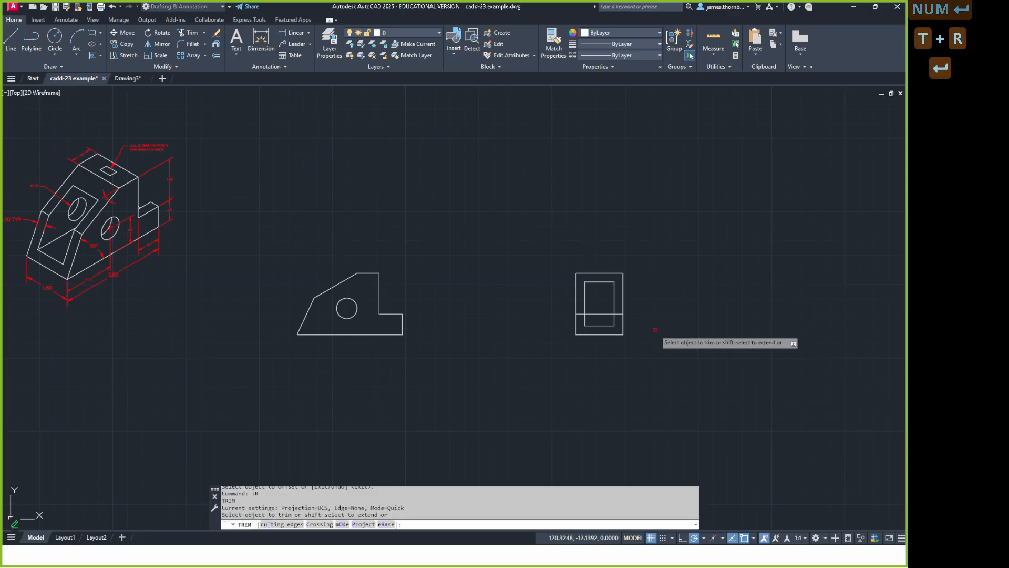
pyautogui.press('Return')
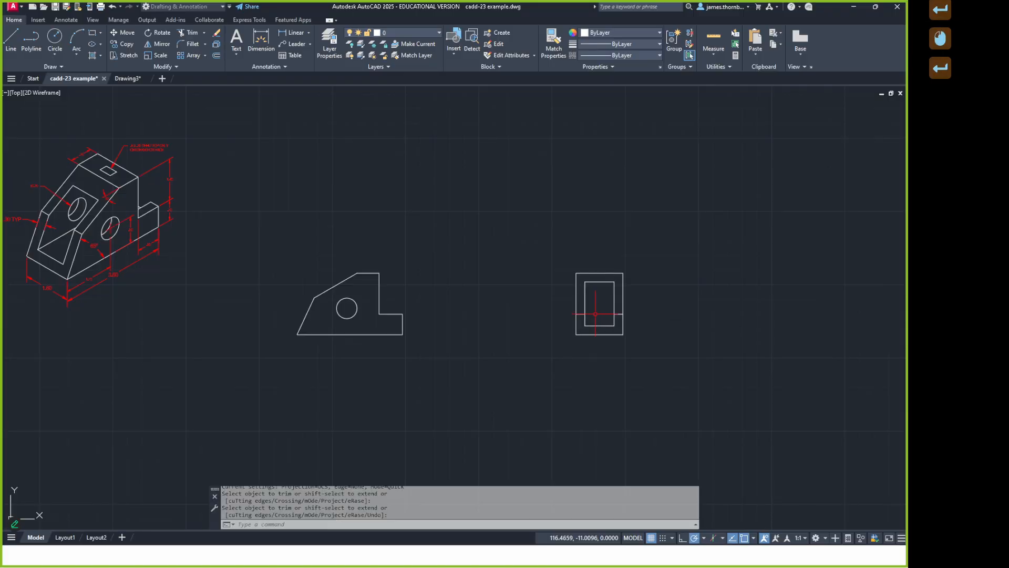
# Draw a horizontal projection line from the side view's upper-left slope corner to just past the far edge of the end view
pyautogui.write('l')
pyautogui.press('Return')
pyautogui.click(314, 298)
pyautogui.click(646, 298)
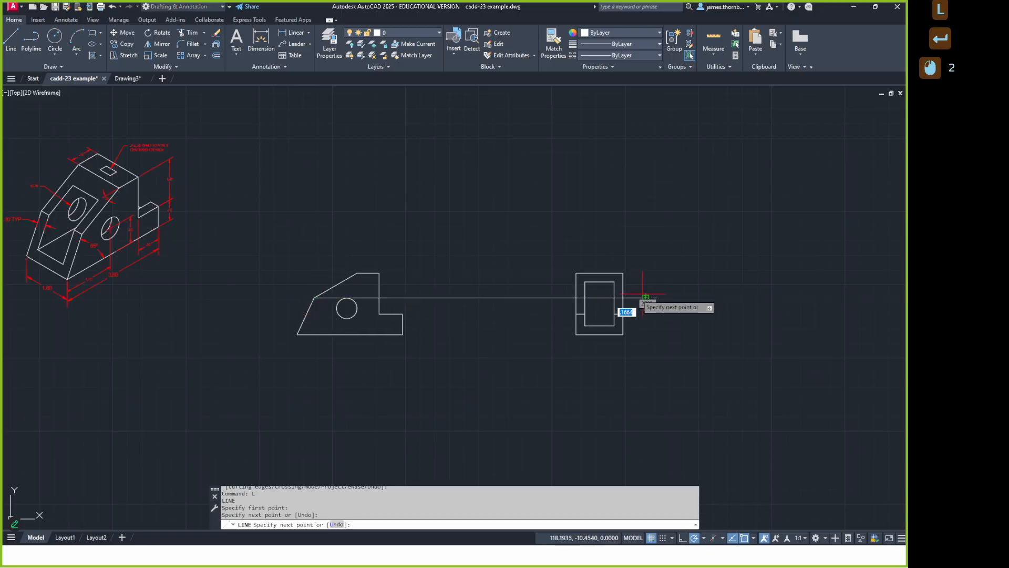
pyautogui.press('Return')
pyautogui.click(499, 278)
pyautogui.click(481, 315)
pyautogui.click(411, 37)
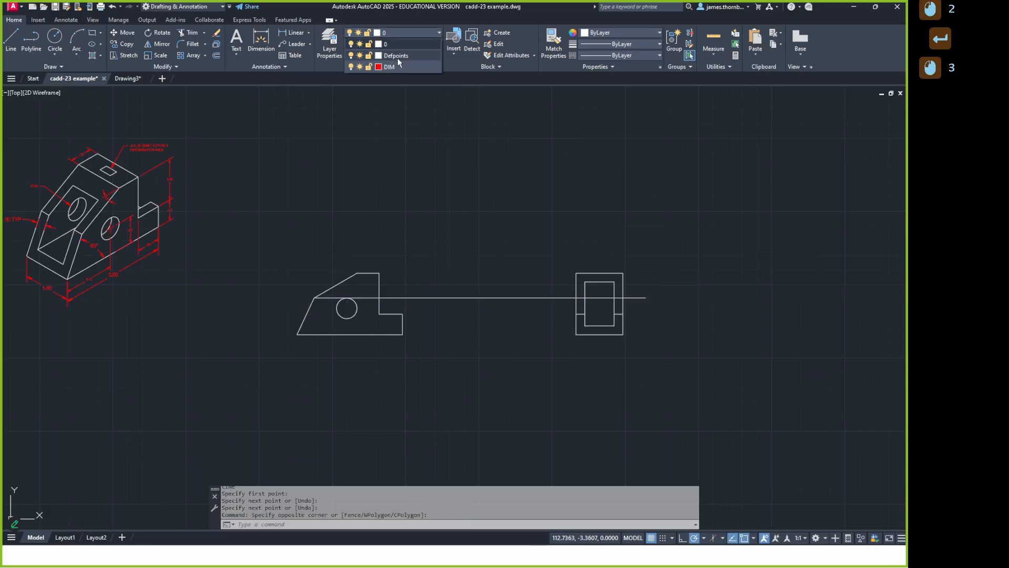
# Create a new layer named hidden and set its color to yellow
pyautogui.click(329, 44)
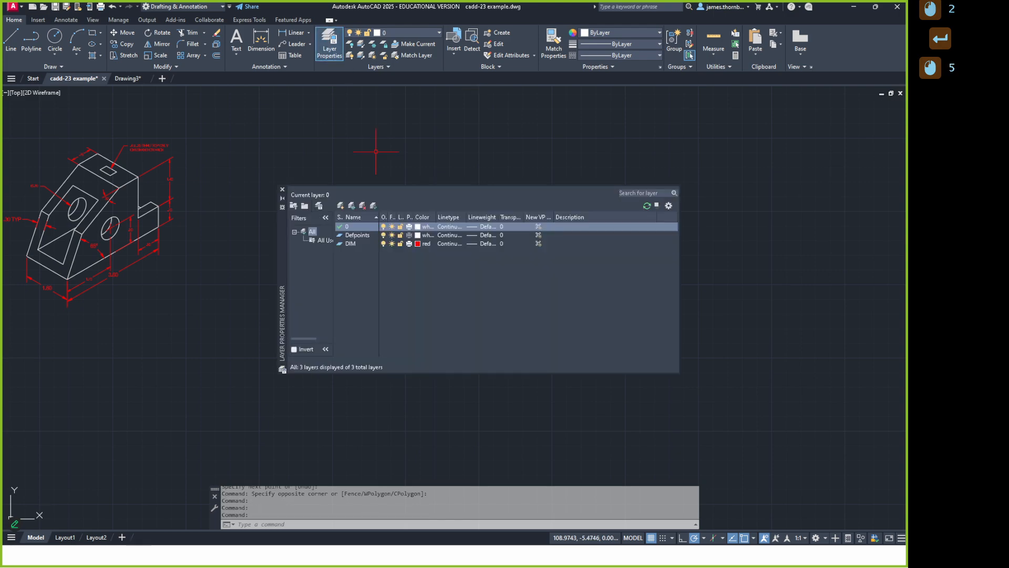
pyautogui.click(340, 205)
pyautogui.write('hi')
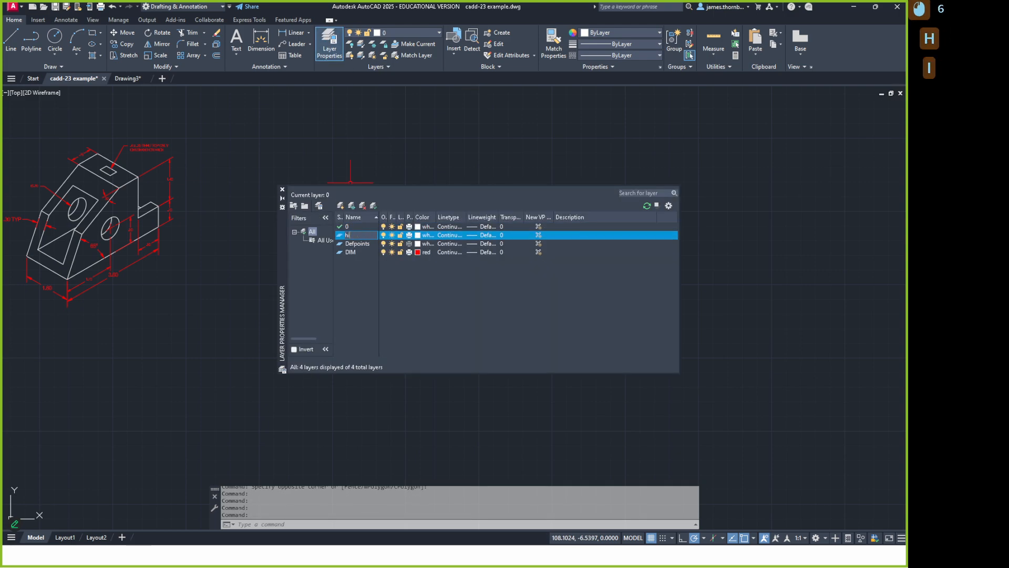
pyautogui.write('dden')
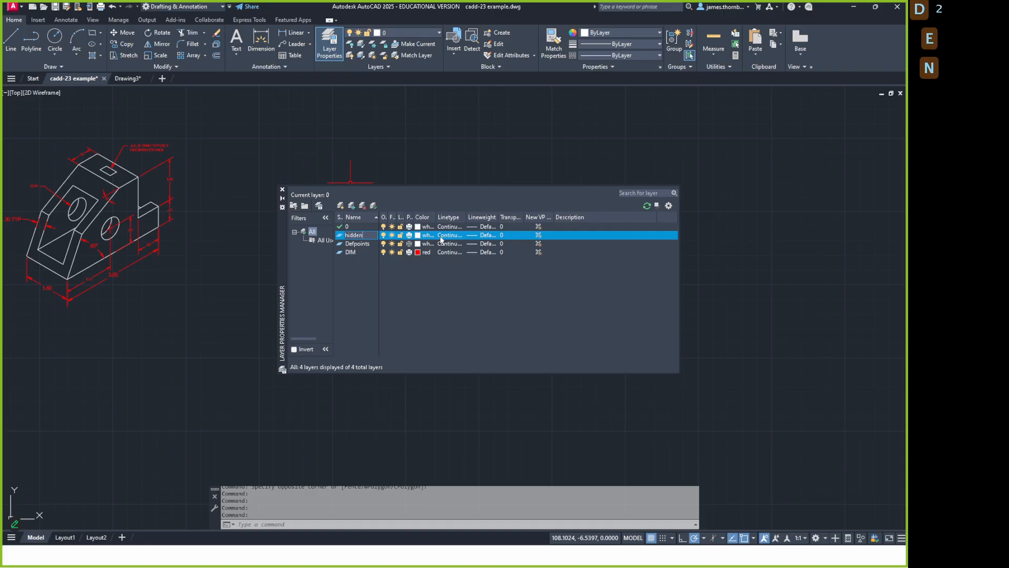
pyautogui.click(422, 235)
pyautogui.click(391, 310)
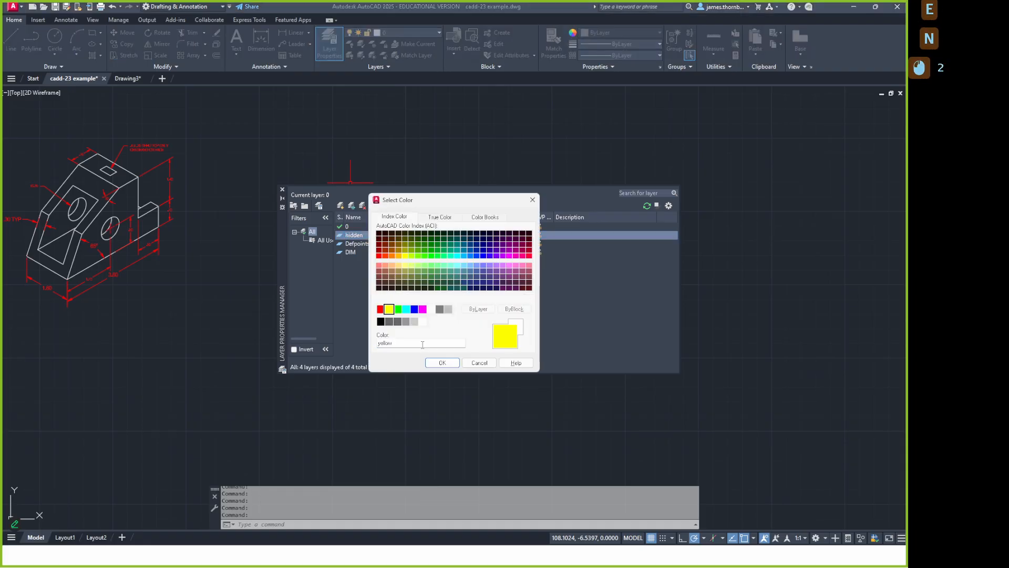
pyautogui.click(442, 362)
# Load the HIDDEN2 linetype and assign it to the hidden layer
pyautogui.click(444, 235)
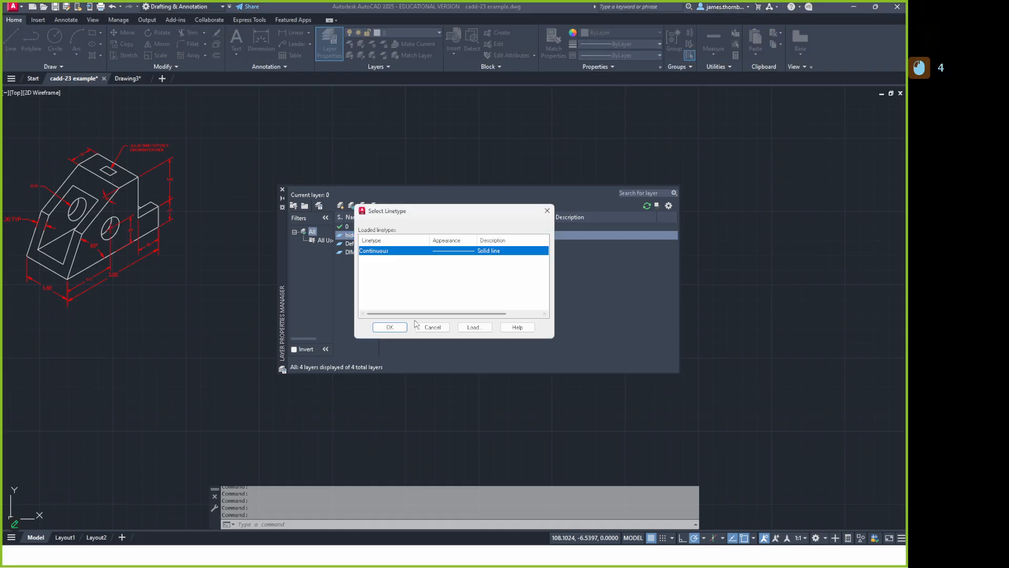
pyautogui.click(485, 329)
pyautogui.click(433, 286)
pyautogui.press('h')
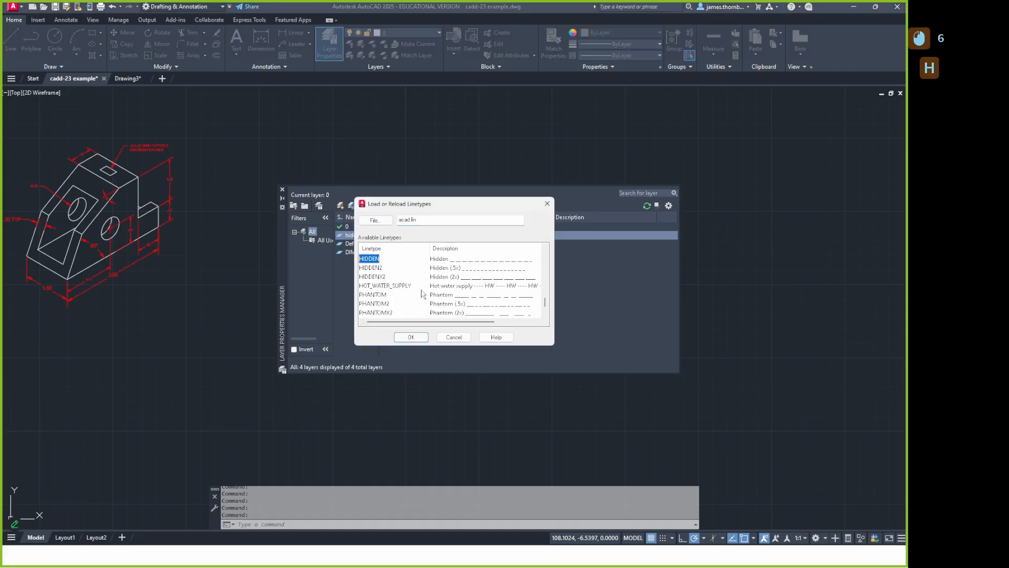
pyautogui.doubleClick(377, 267)
pyautogui.click(412, 262)
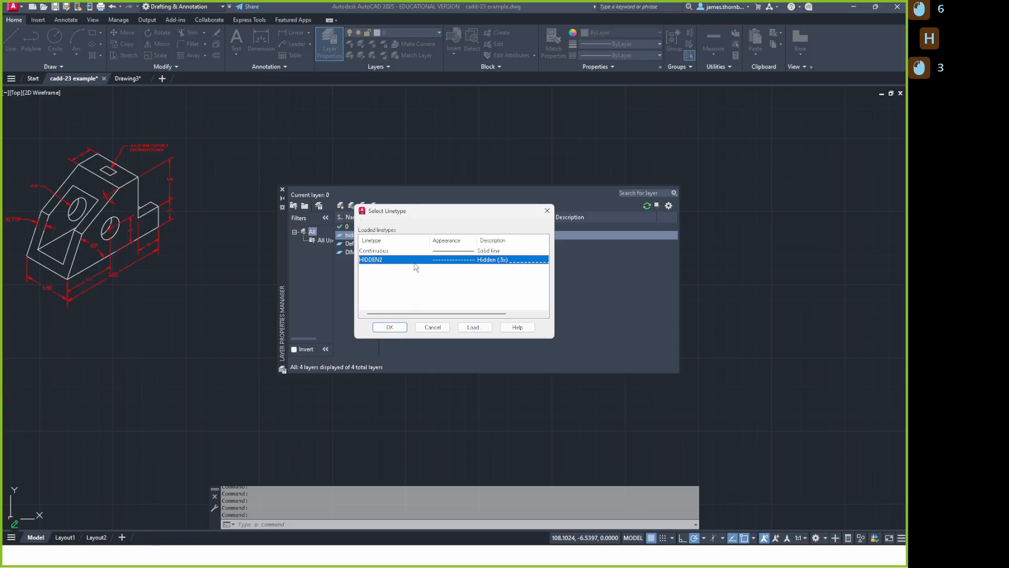
pyautogui.click(398, 328)
pyautogui.click(282, 189)
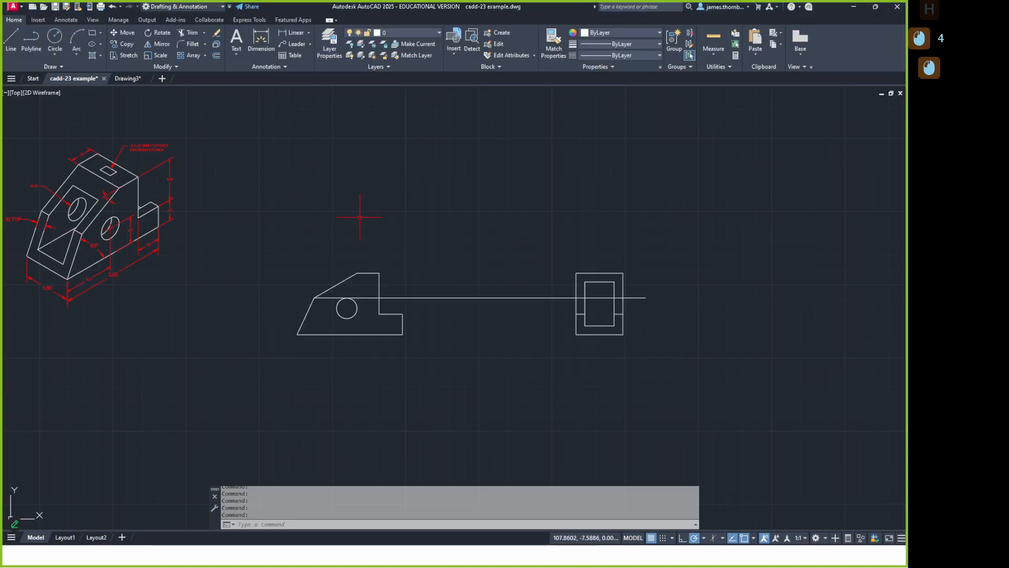
# Move the horizontal projection line onto the hidden layer
pyautogui.click(501, 278)
pyautogui.click(488, 344)
pyautogui.click(398, 32)
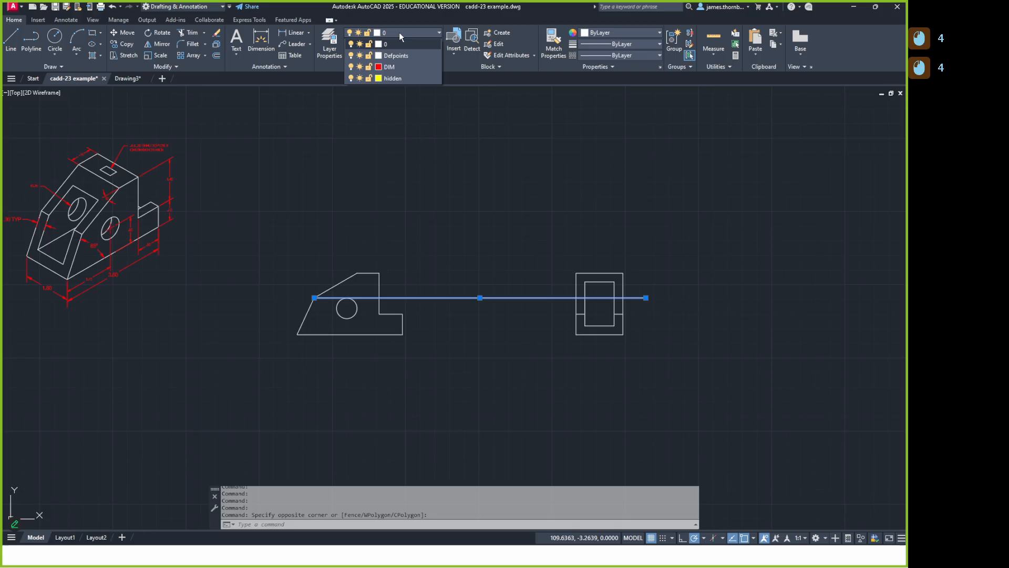
pyautogui.click(396, 79)
pyautogui.press('Escape')
# Trim the hidden line to the two segments between the end view's inner and outer rectangles, and erase its leftover in the side view
pyautogui.write('tr')
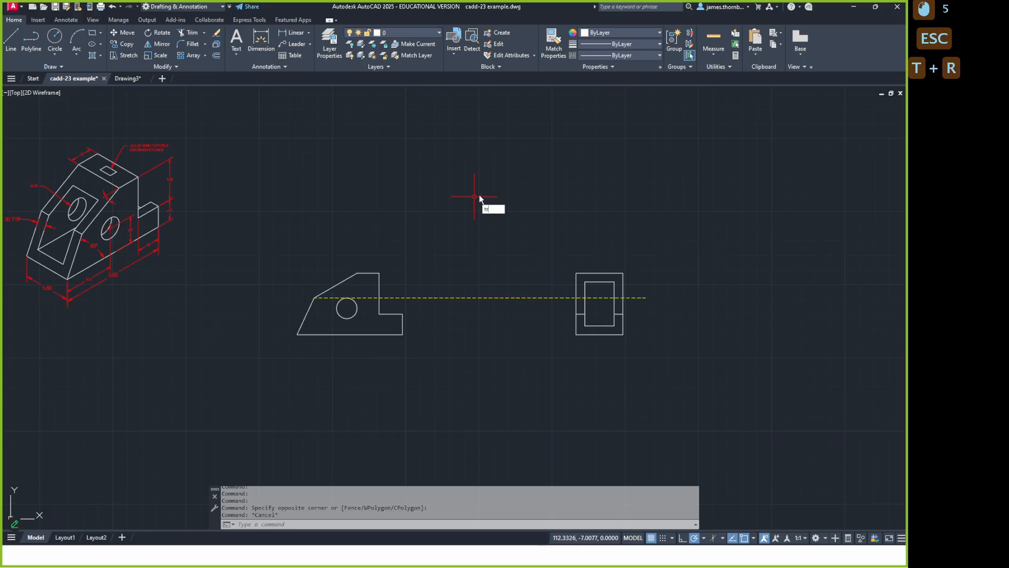
pyautogui.press('Return')
pyautogui.moveTo(546, 283); pyautogui.dragTo(540, 298)
pyautogui.click(528, 321)
pyautogui.click(513, 257)
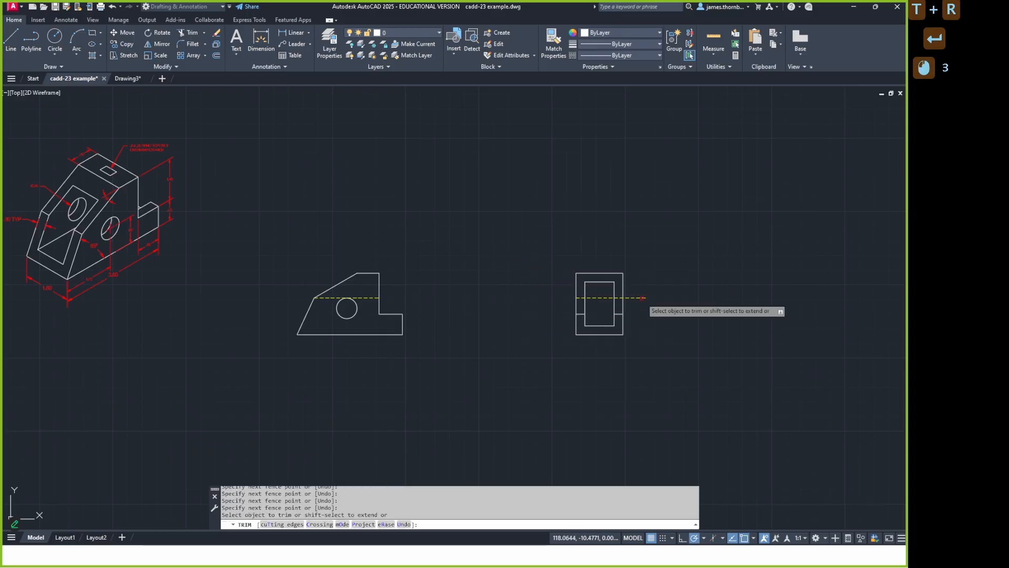
pyautogui.click(634, 298)
pyautogui.click(603, 298)
pyautogui.press('Return')
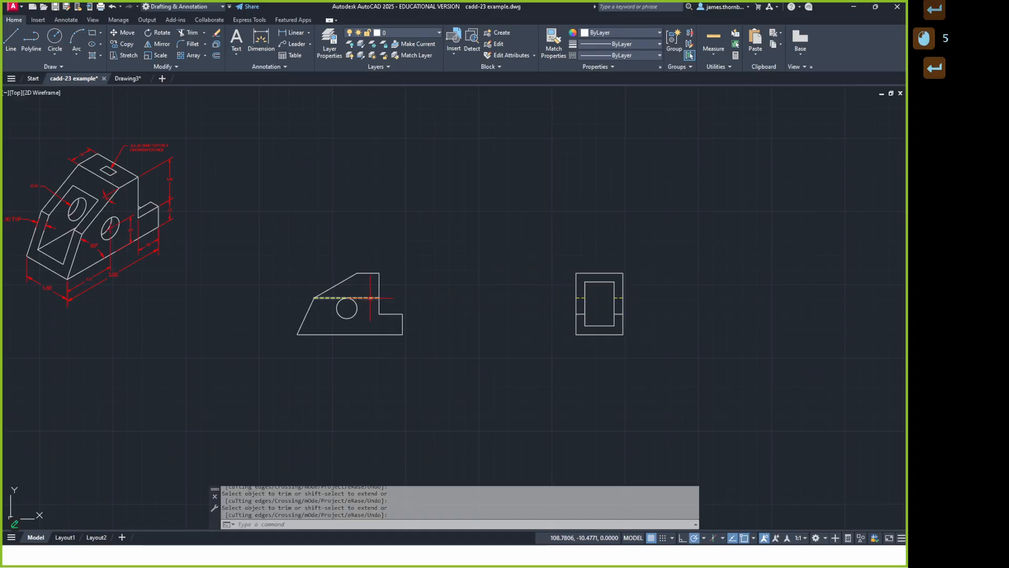
pyautogui.click(371, 297)
pyautogui.press('Delete')
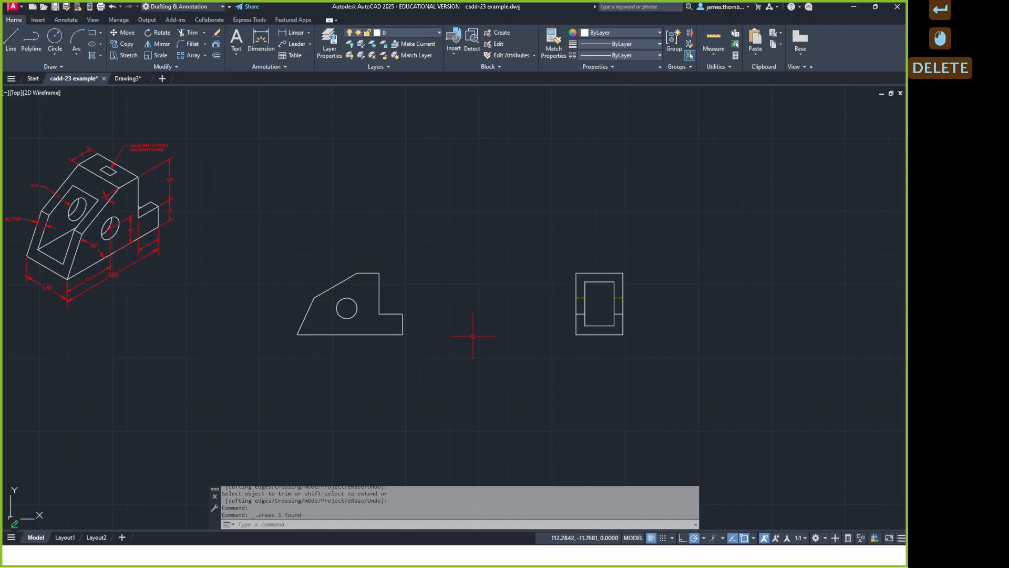
pyautogui.moveTo(461, 339); pyautogui.dragTo(475, 339, button='middle')
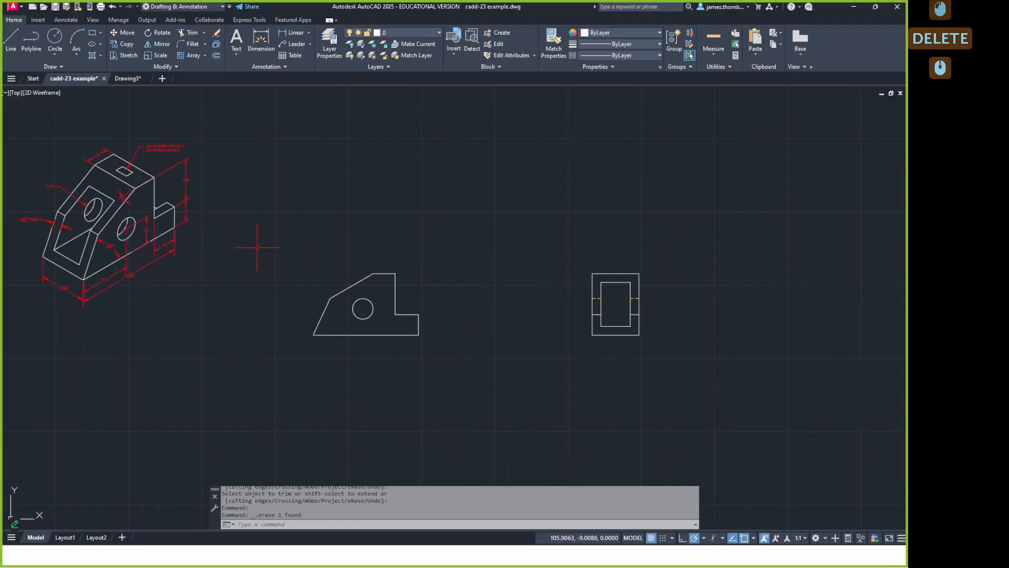
pyautogui.scroll(3, 420, 318)
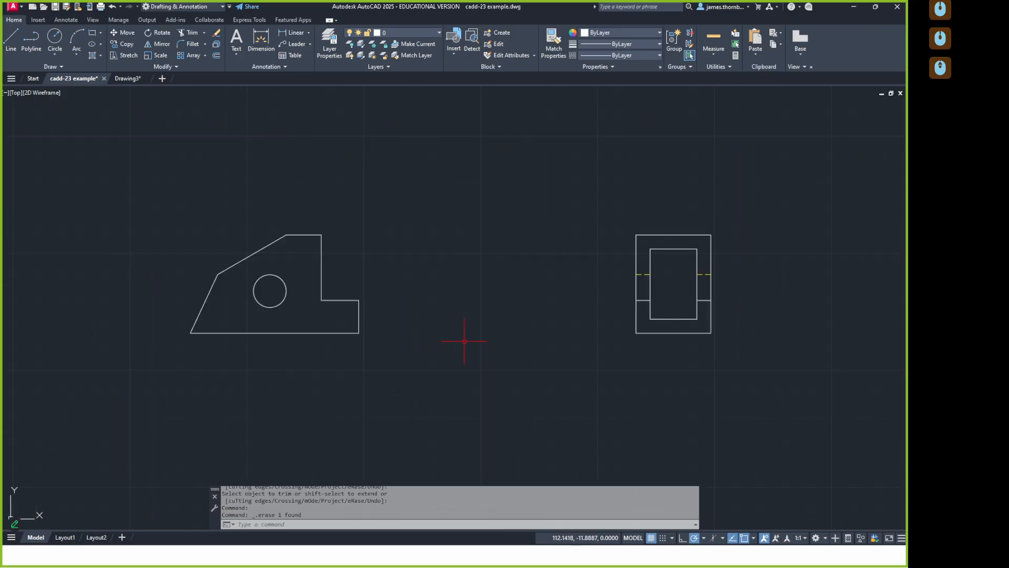
pyautogui.moveTo(464, 342); pyautogui.dragTo(482, 333, button='middle')
pyautogui.scroll(-2, 491, 324)
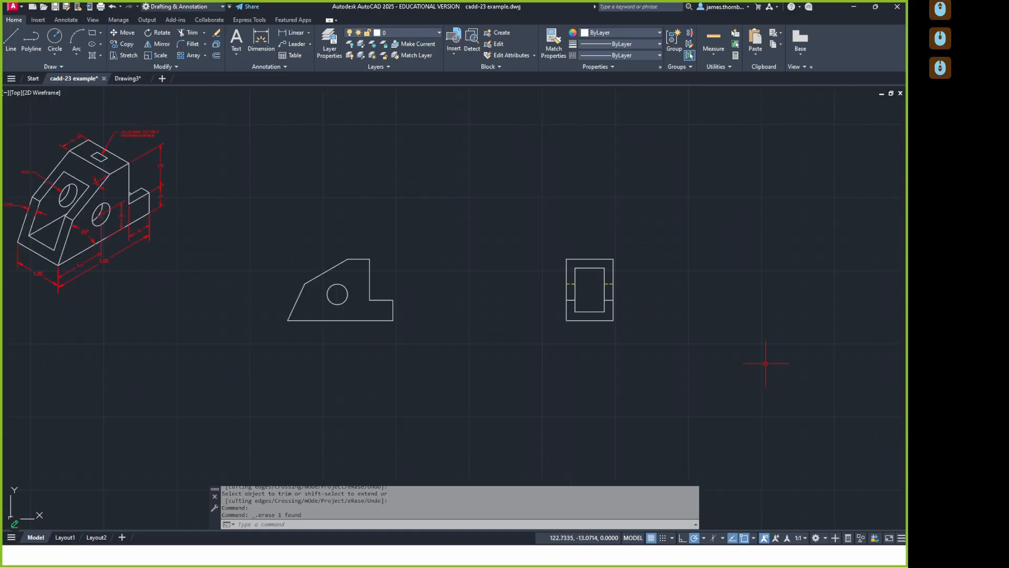
pyautogui.moveTo(724, 381); pyautogui.dragTo(749, 373, button='middle')
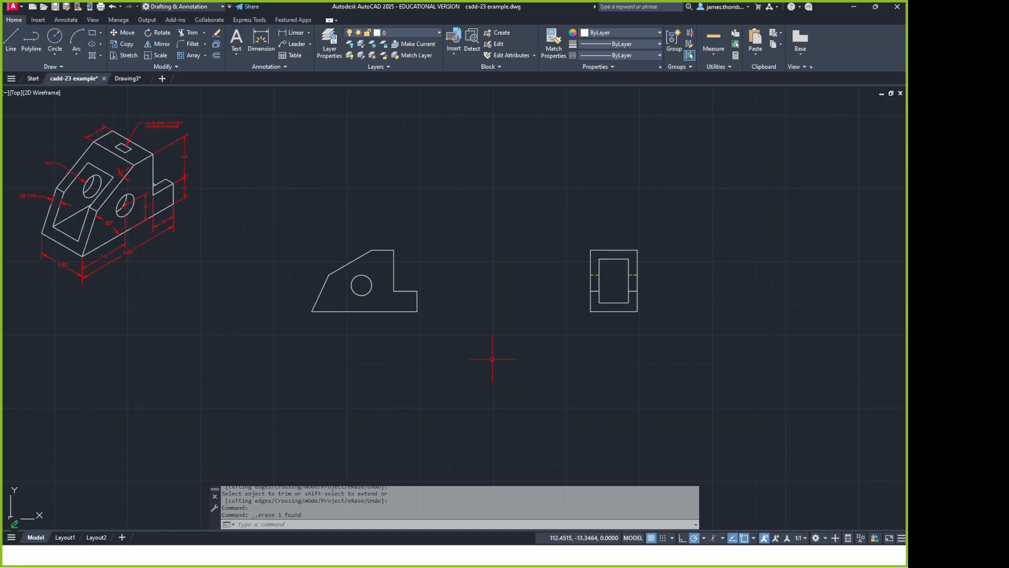
# Draw a horizontal projection line from the top of the side view's circle to past the far edge of the end view
pyautogui.write('L')
pyautogui.press('Return')
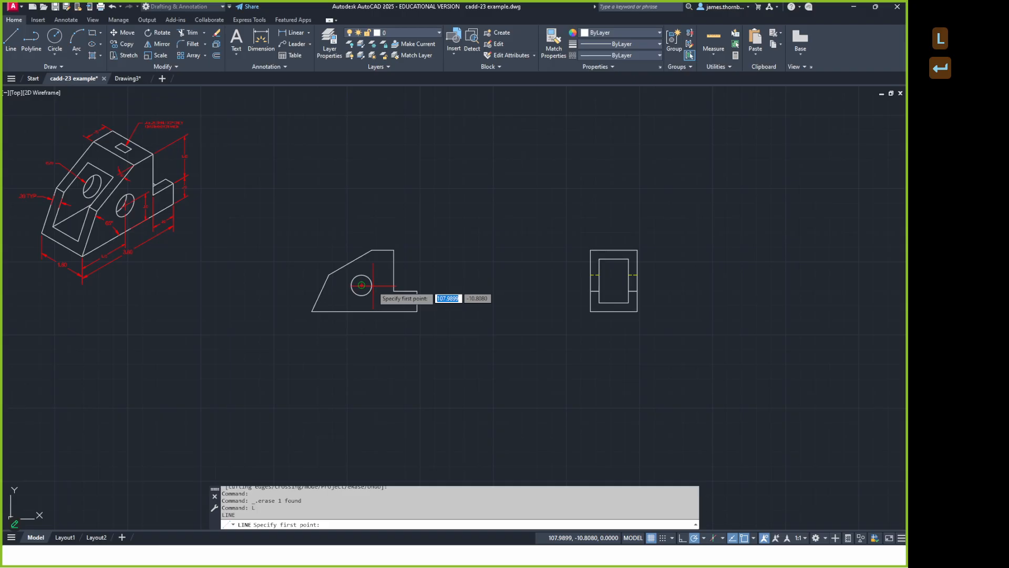
pyautogui.scroll(2, 373, 285)
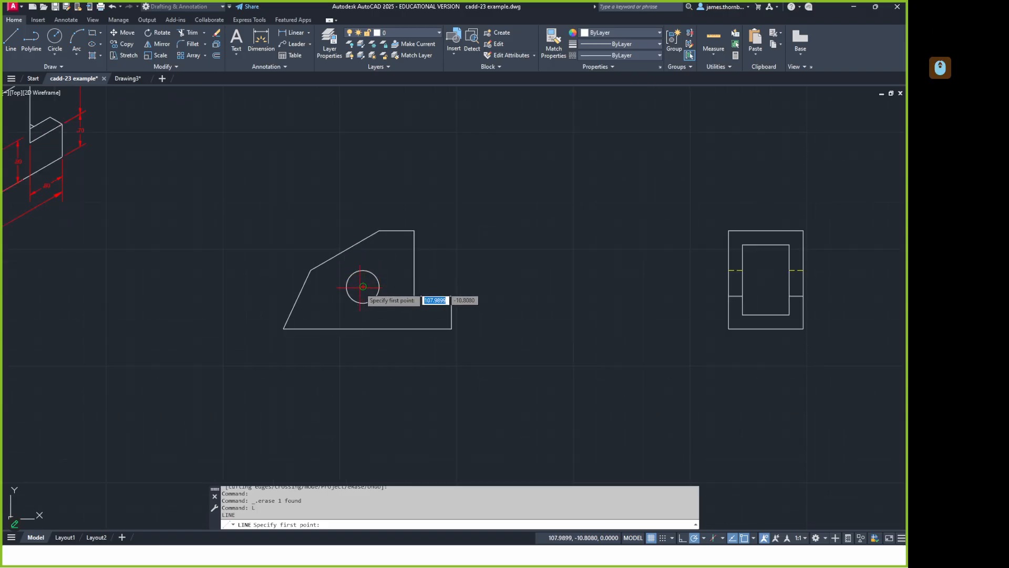
pyautogui.click(362, 270)
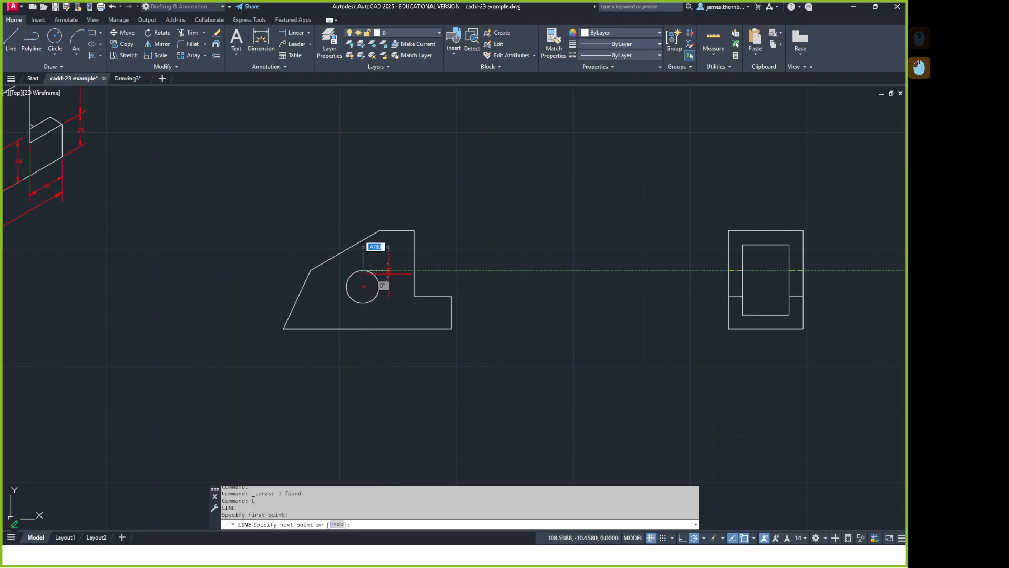
pyautogui.click(852, 270)
pyautogui.press('Return')
pyautogui.scroll(7, 822, 275)
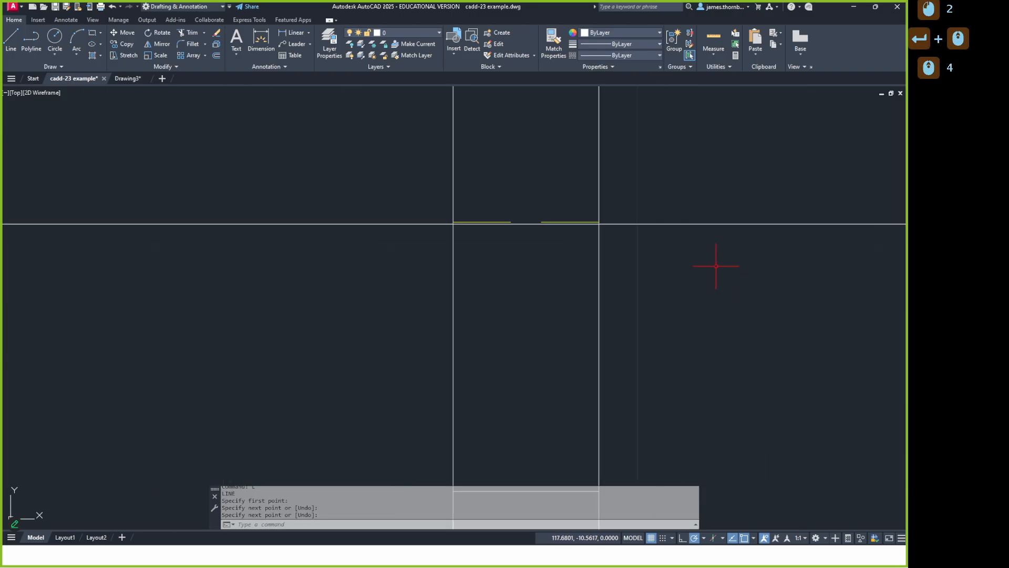
pyautogui.scroll(-9, 575, 236)
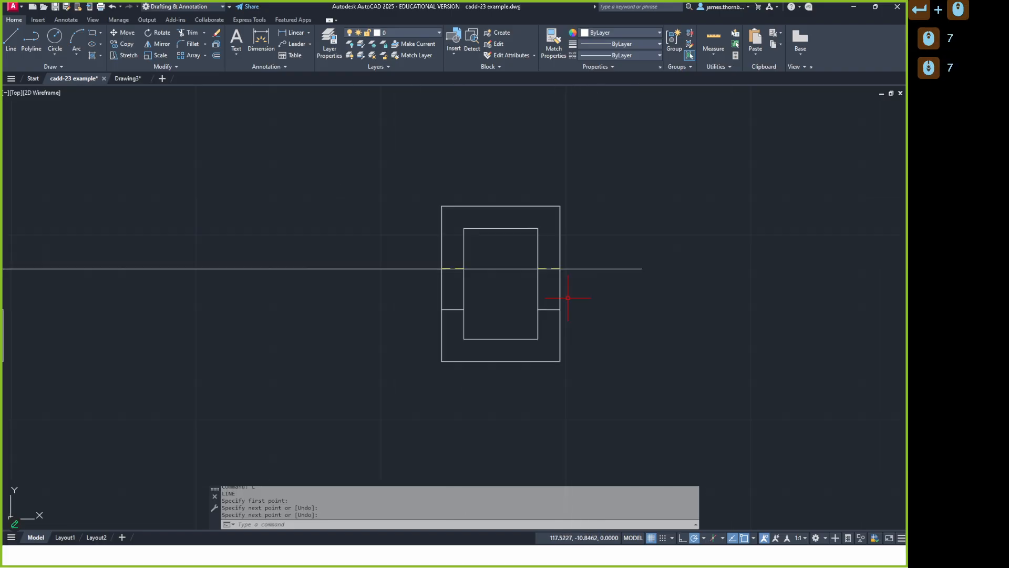
pyautogui.scroll(1, 304, 306)
pyautogui.press('Return')
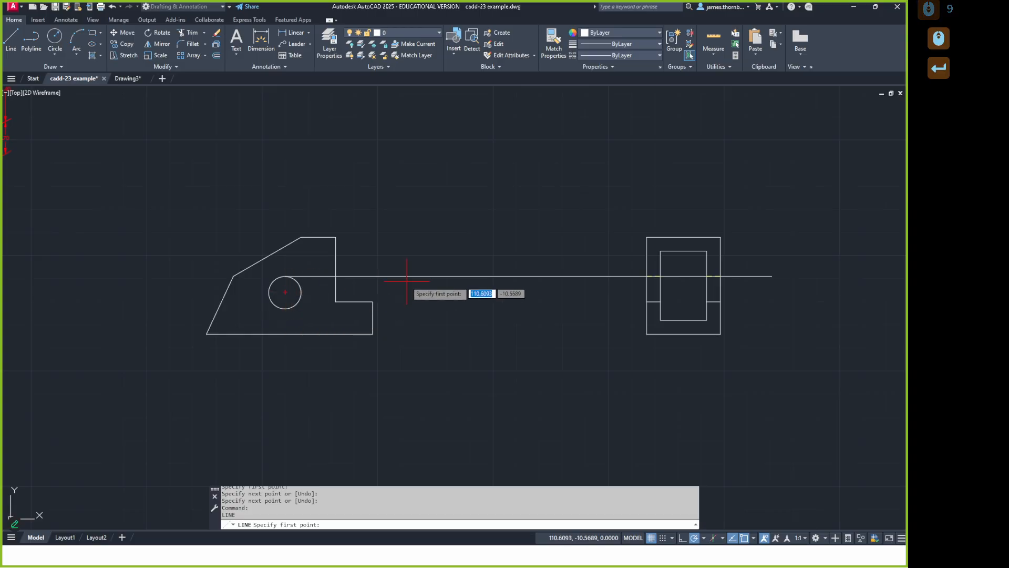
pyautogui.press('Escape')
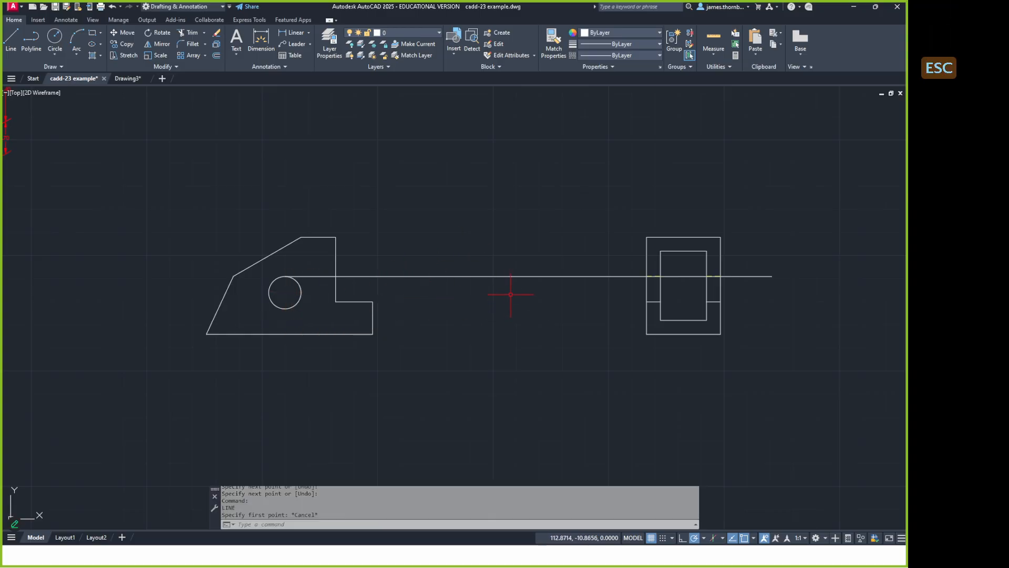
# Trim the circle's projection line against the end view's two rectangles, keeping only the segments between them
pyautogui.write('TR')
pyautogui.press('Return')
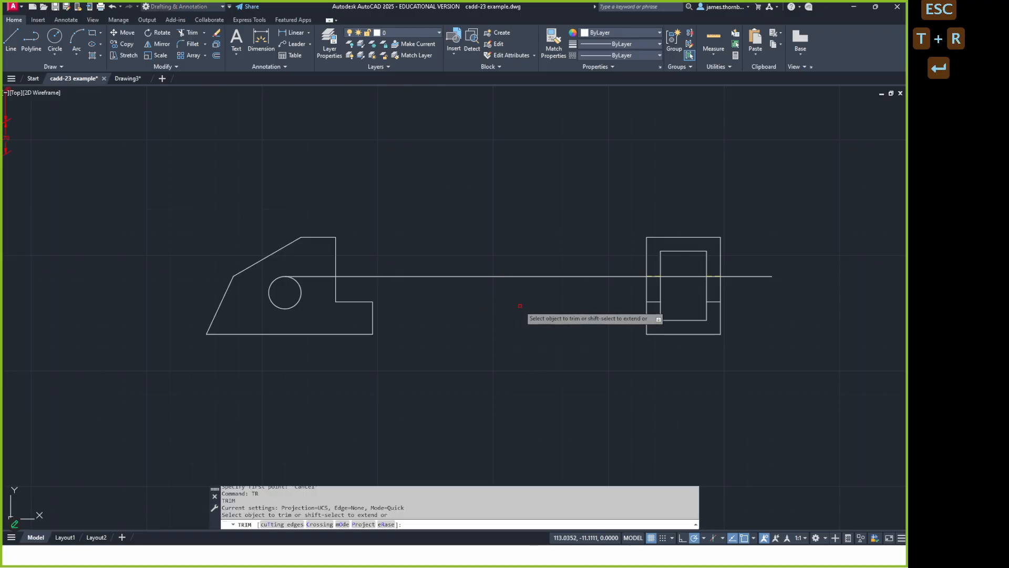
pyautogui.click(279, 528)
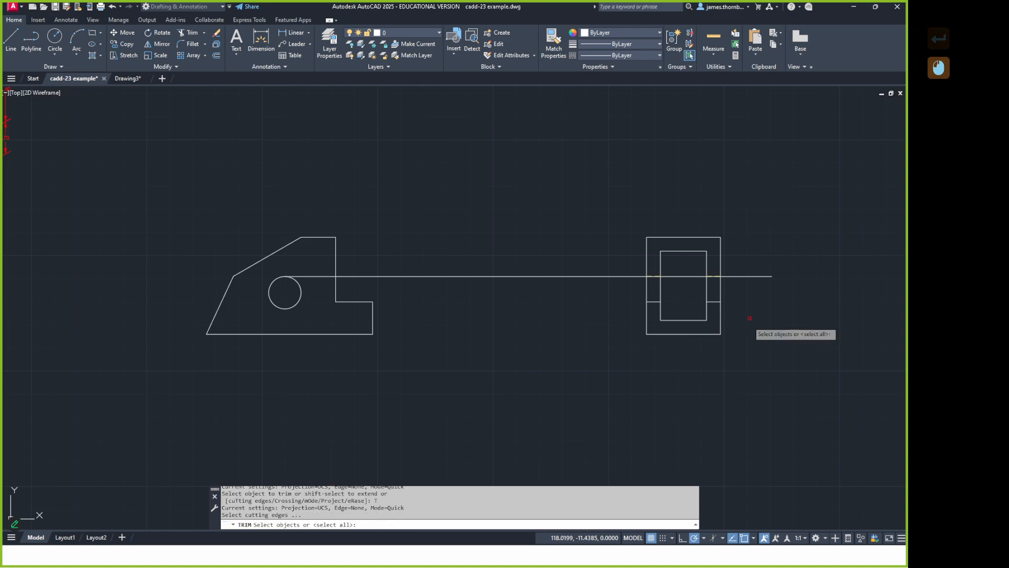
pyautogui.click(747, 286)
pyautogui.click(627, 291)
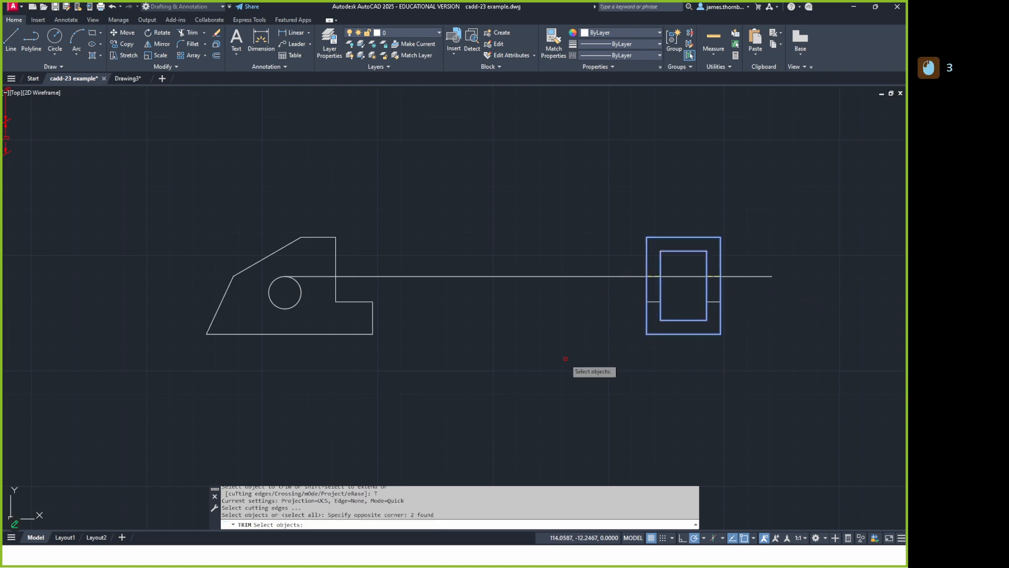
pyautogui.press('Return')
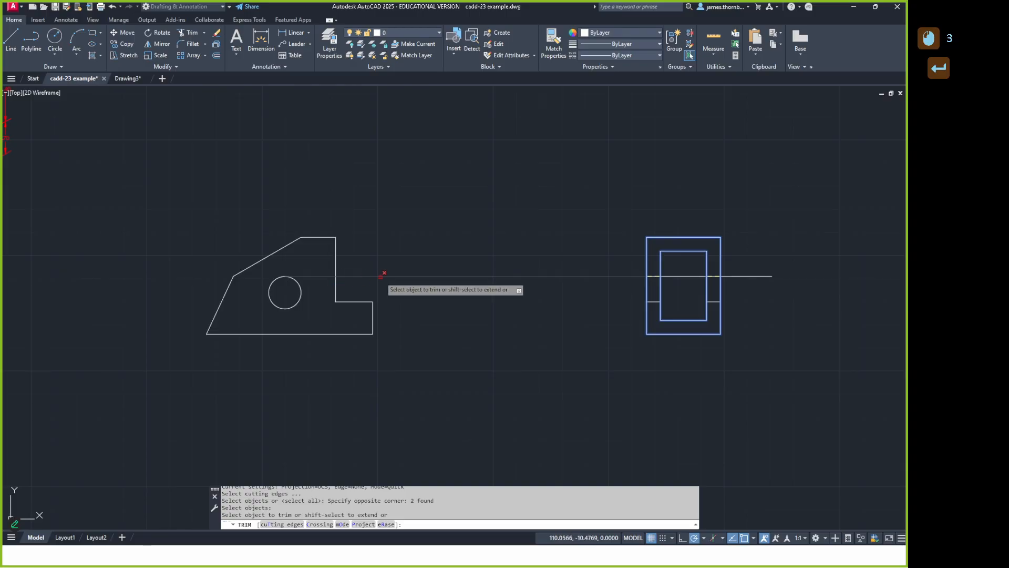
pyautogui.click(378, 276)
pyautogui.click(746, 277)
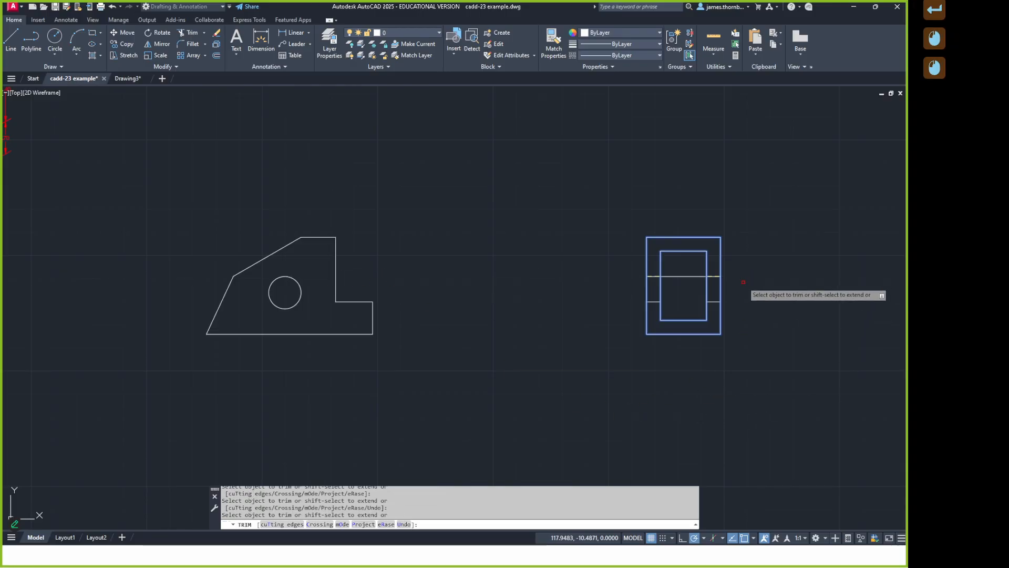
pyautogui.press('Return')
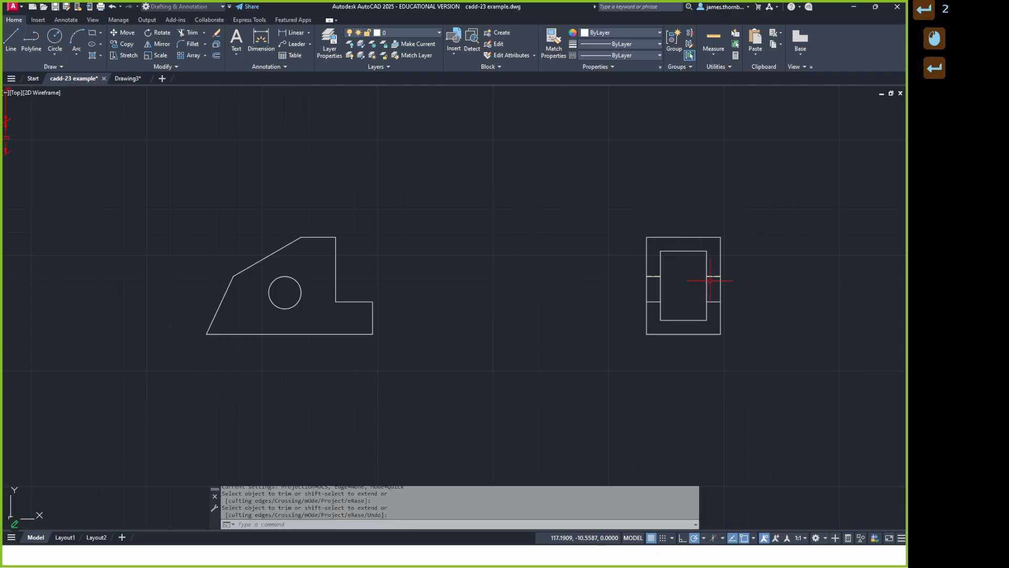
# Move the two line segments projected from the top of the side view's circle onto the hidden layer
pyautogui.scroll(4, 717, 282)
pyautogui.click(711, 256)
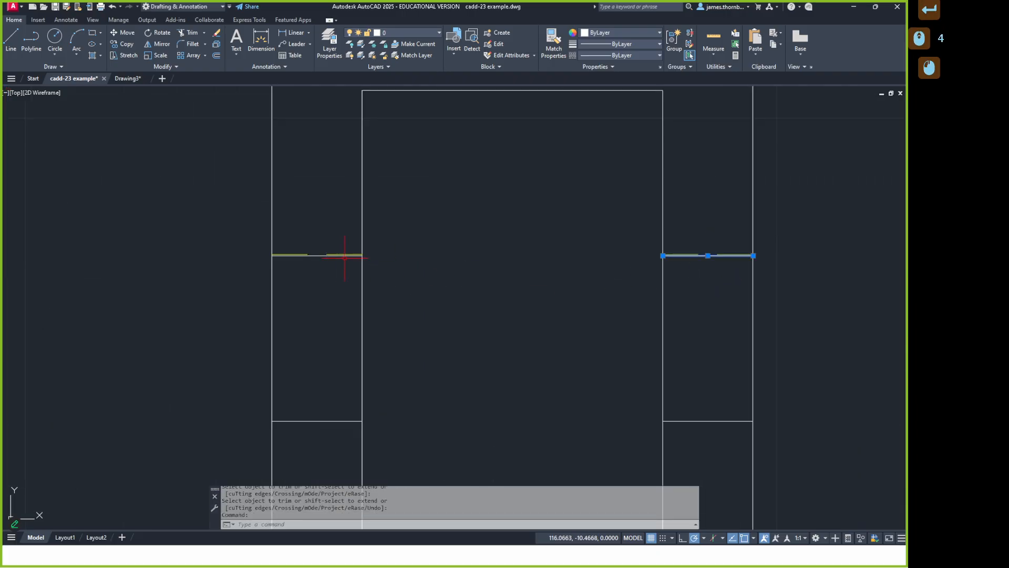
pyautogui.click(323, 256)
pyautogui.click(409, 33)
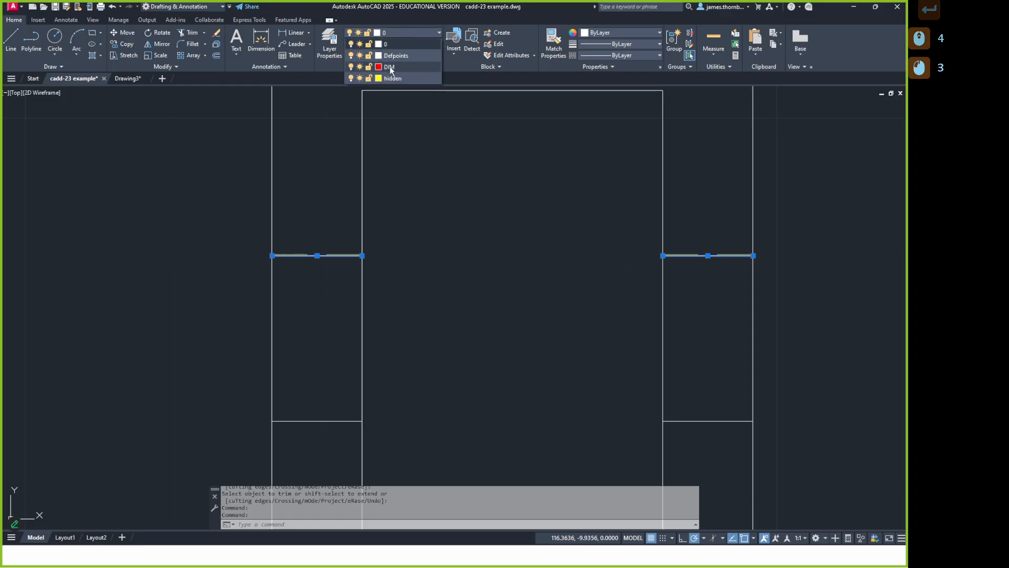
pyautogui.click(392, 74)
pyautogui.scroll(3, 541, 265)
pyautogui.scroll(-4, 548, 275)
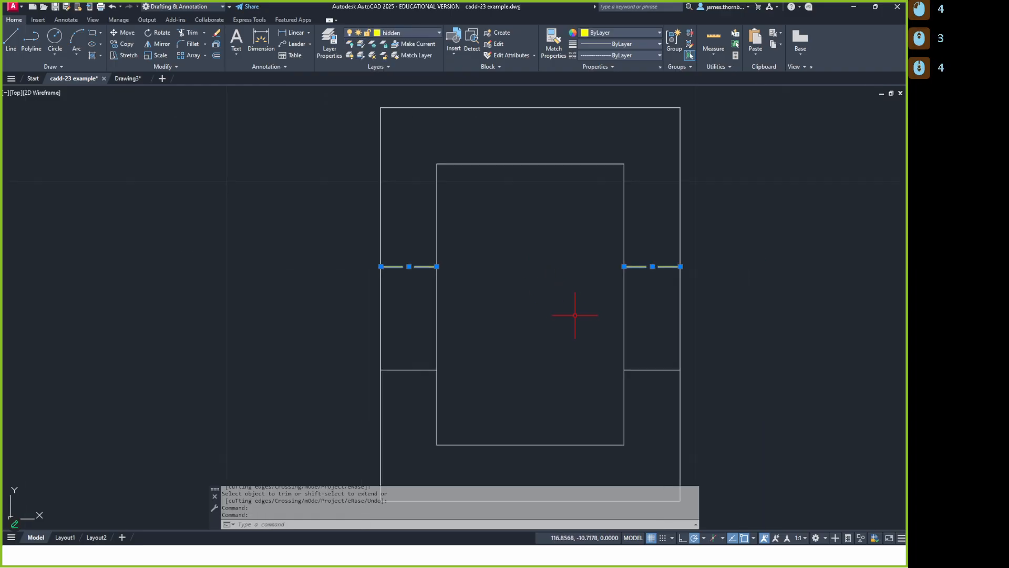
# Copy the two hidden segments down in the end view, using the circle's top and bottom quadrants as base and second point
pyautogui.write('cp')
pyautogui.press('Return')
pyautogui.scroll(-3, 576, 315)
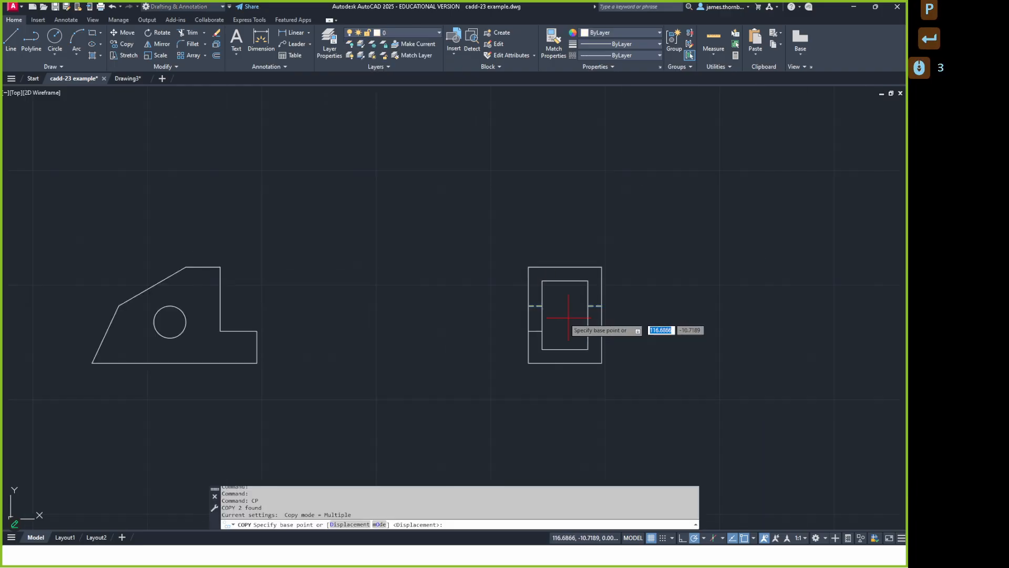
pyautogui.click(169, 305)
pyautogui.click(169, 337)
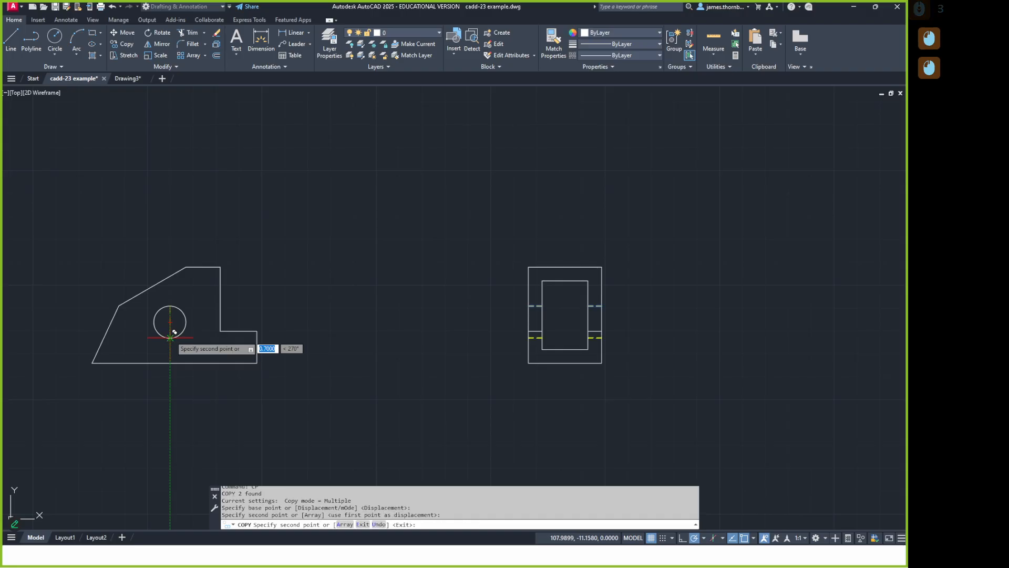
pyautogui.press('Return')
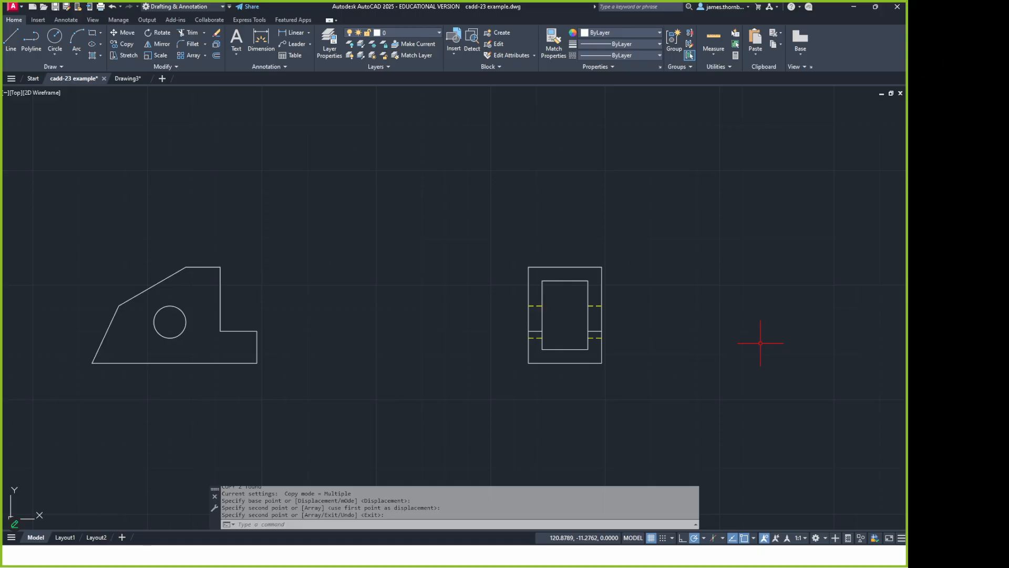
# Examine the hidden bend and hole edges between the end view's inner and outer rectangles
pyautogui.scroll(5, 578, 287)
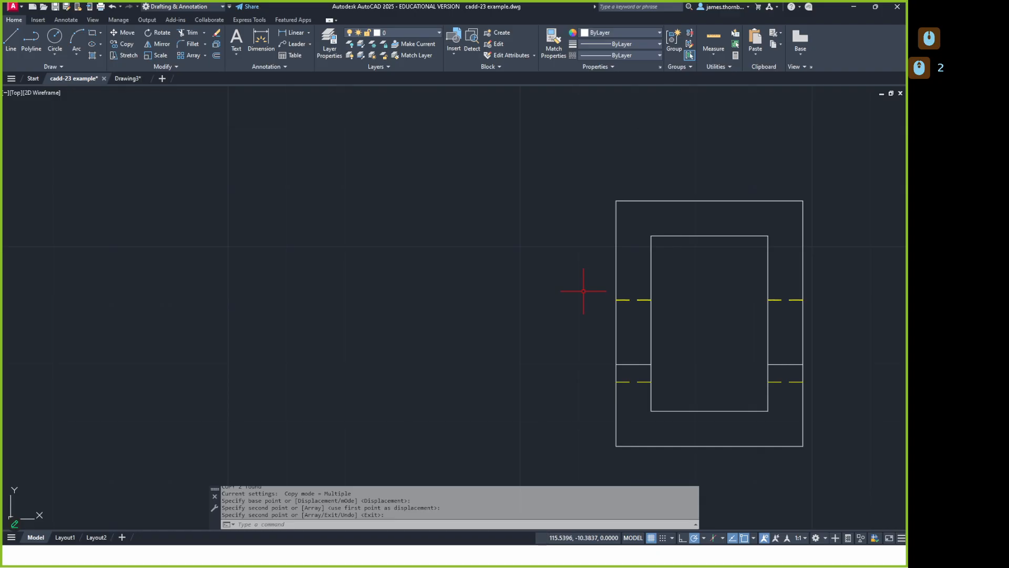
pyautogui.scroll(-3, 629, 294)
pyautogui.scroll(7, 506, 289)
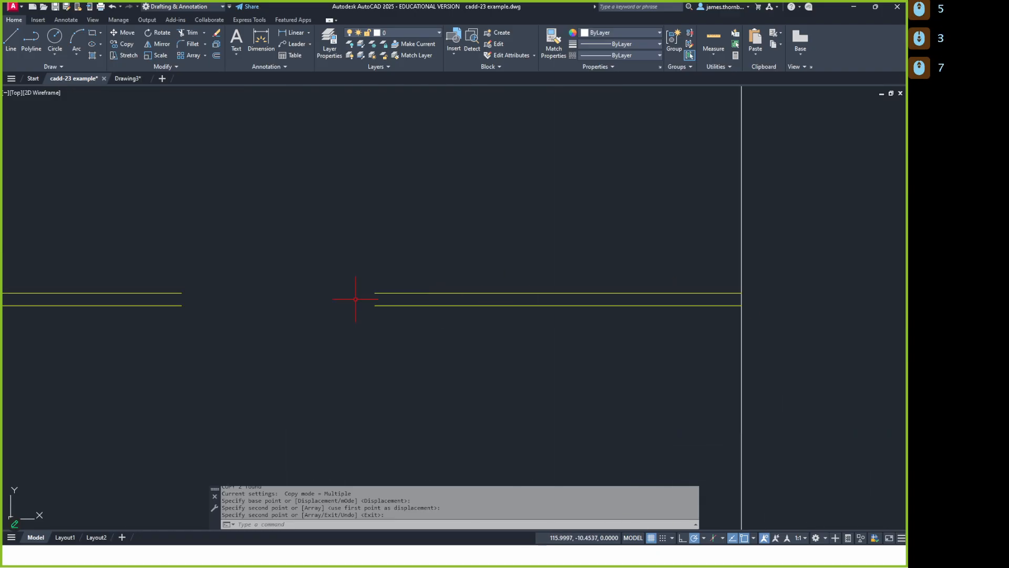
pyautogui.scroll(-6, 444, 328)
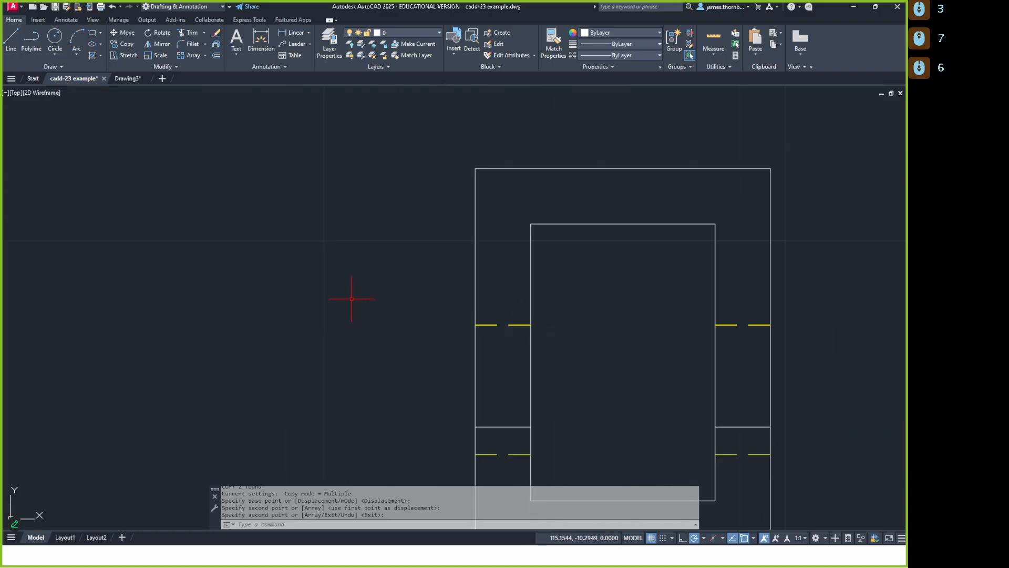
pyautogui.moveTo(348, 305); pyautogui.dragTo(554, 283, button='middle')
pyautogui.scroll(-2, 554, 284)
pyautogui.scroll(-4, 683, 295)
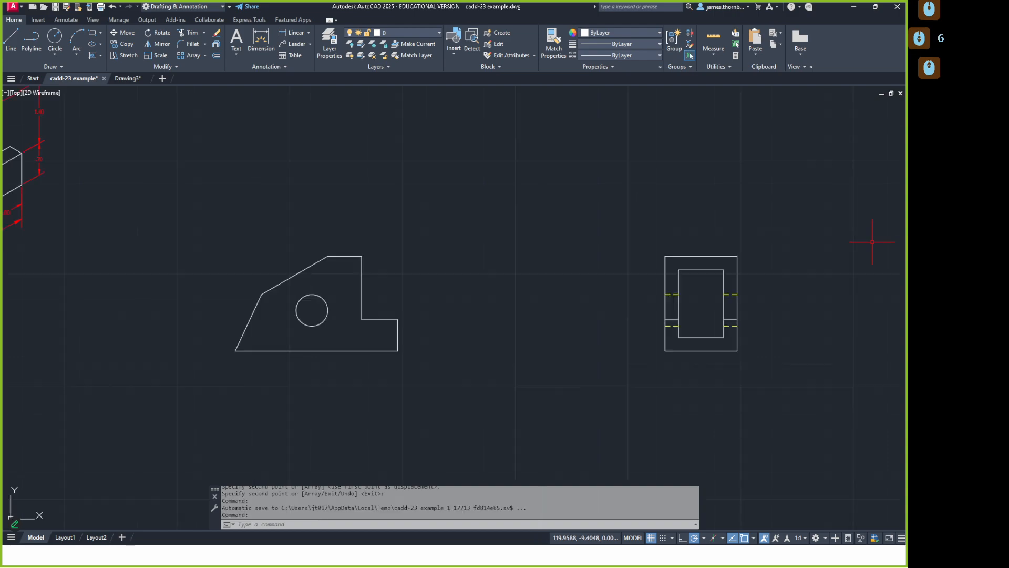
pyautogui.moveTo(727, 302); pyautogui.dragTo(705, 314, button='middle')
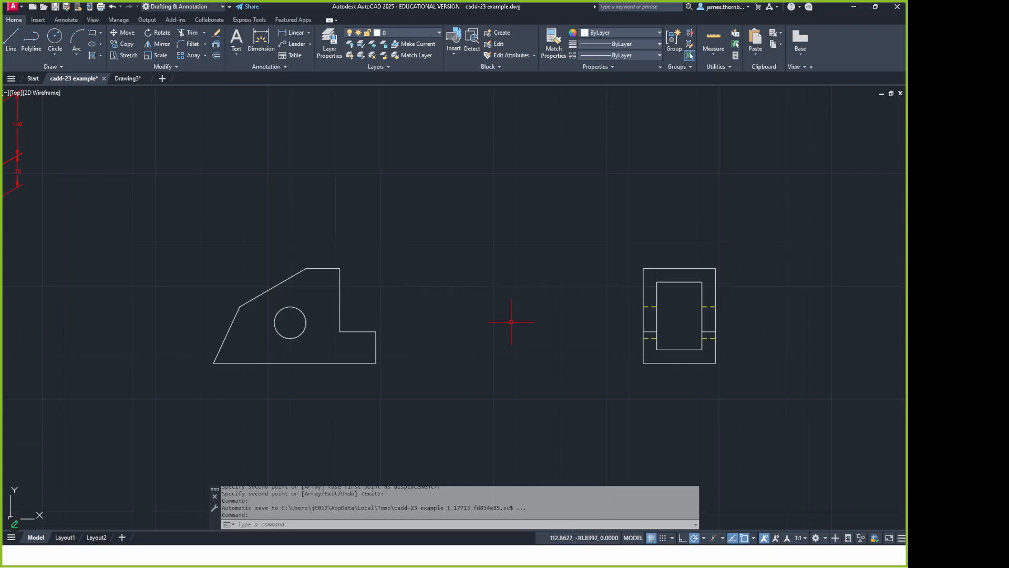
# Compare the isometric part's openings and dimensions with the side and end views to find edges still missing
pyautogui.scroll(-4, 520, 312)
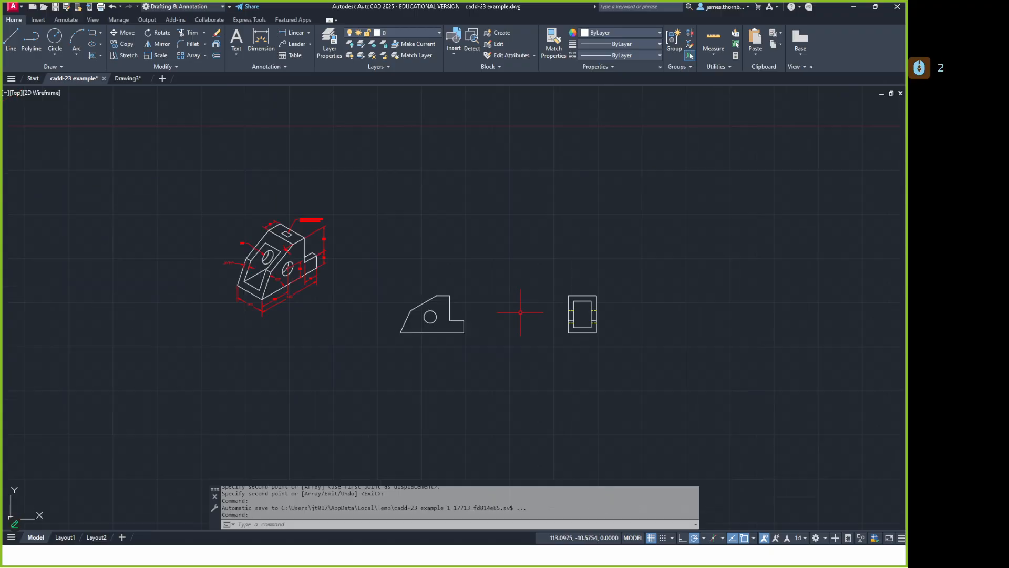
pyautogui.scroll(2, 366, 301)
pyautogui.moveTo(366, 301); pyautogui.dragTo(374, 310, button='middle')
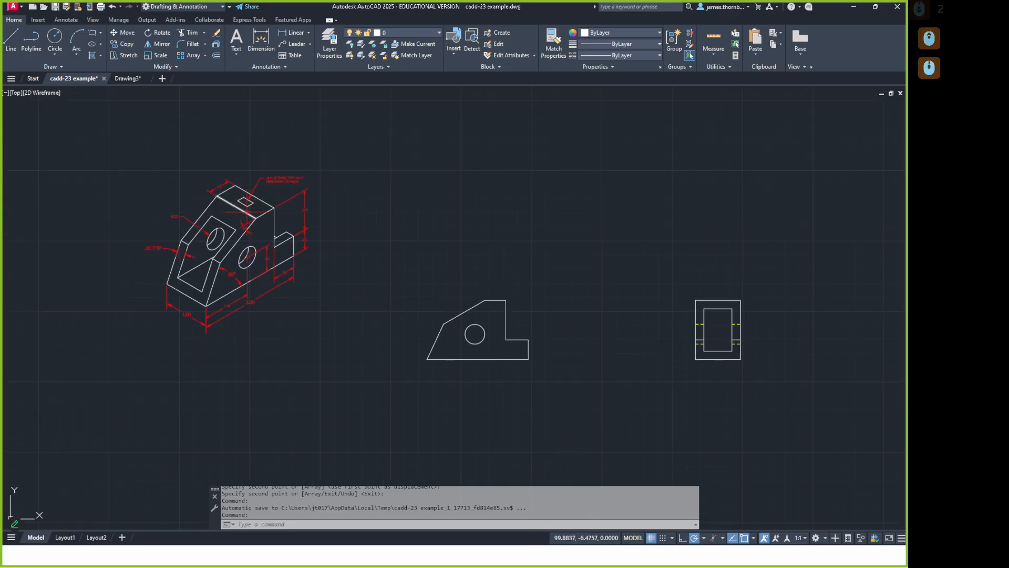
pyautogui.scroll(8, 277, 181)
pyautogui.scroll(-3, 283, 173)
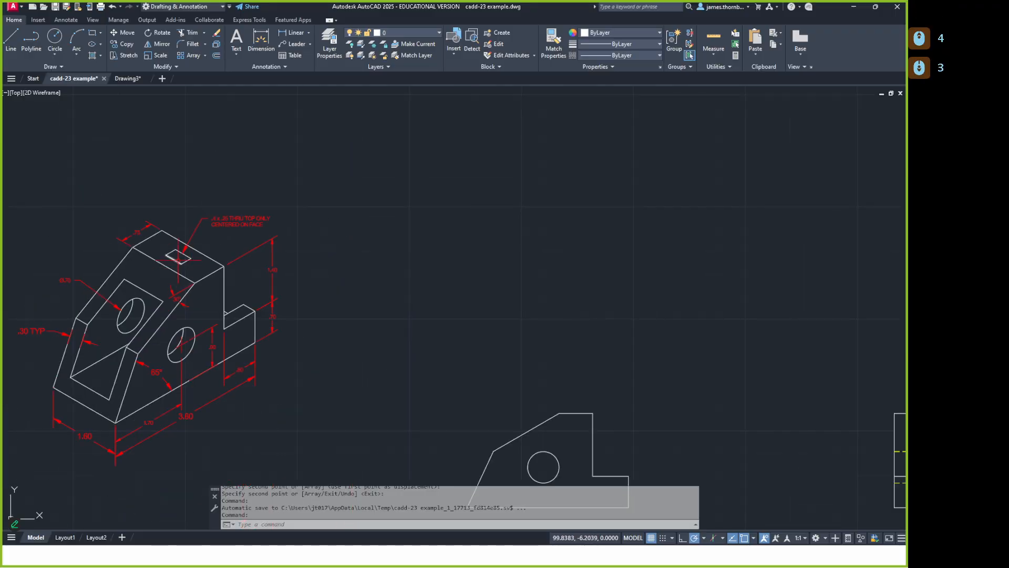
pyautogui.scroll(-2, 176, 258)
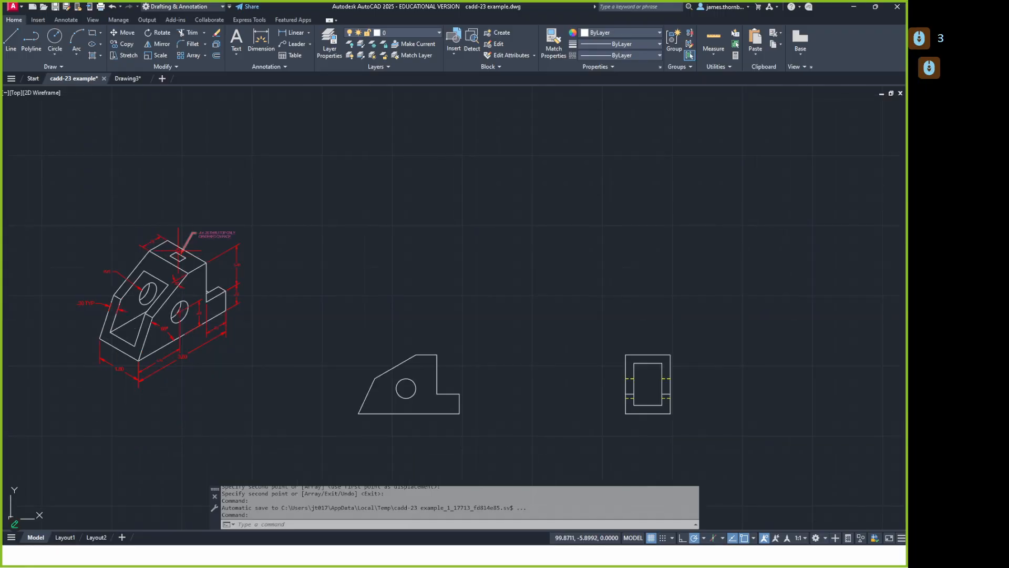
pyautogui.moveTo(249, 271); pyautogui.dragTo(301, 199, button='middle')
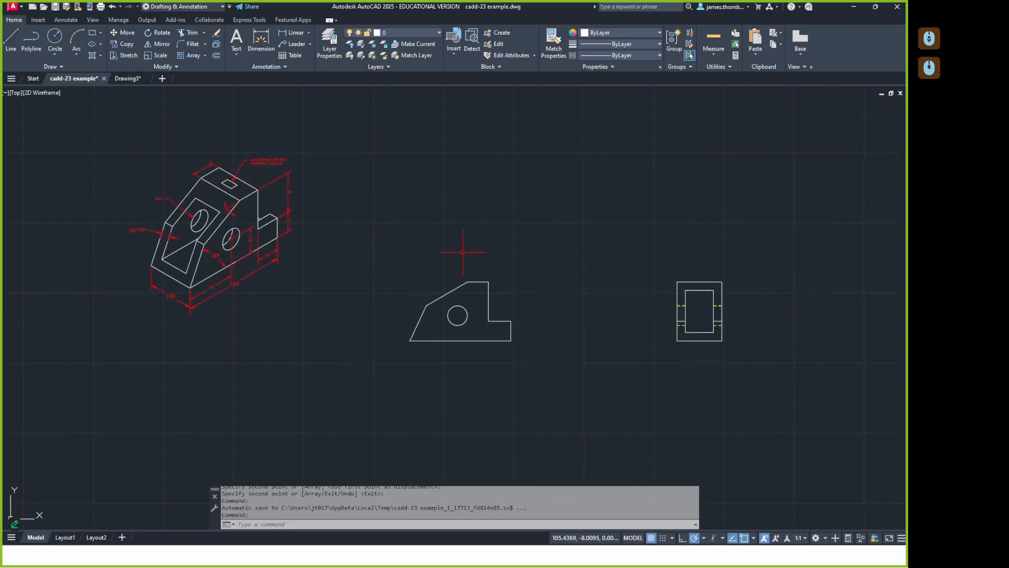
pyautogui.scroll(2, 604, 296)
pyautogui.scroll(2, 852, 288)
pyautogui.moveTo(755, 270); pyautogui.dragTo(819, 237, button='middle')
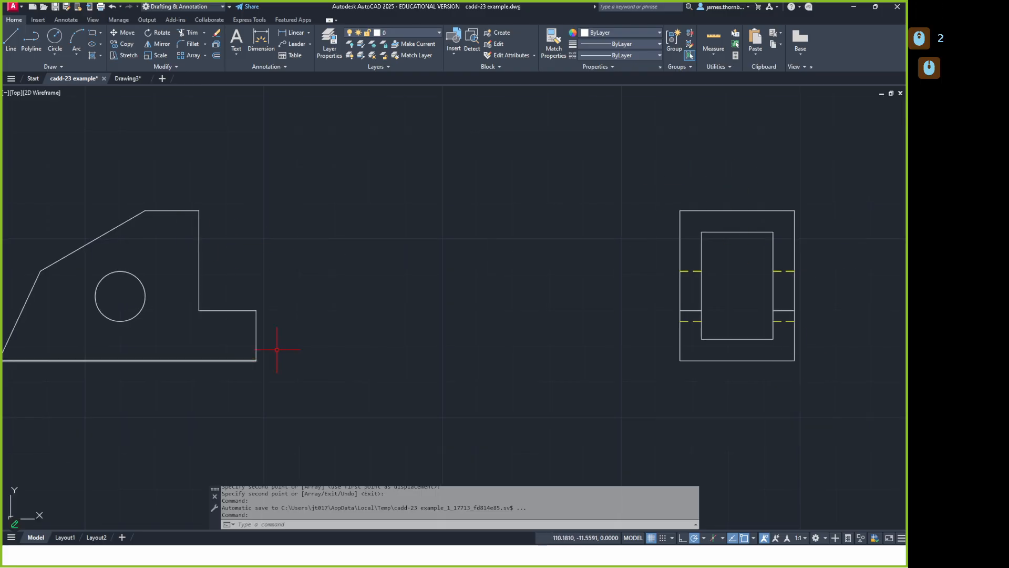
pyautogui.moveTo(175, 237); pyautogui.dragTo(345, 199, button='middle')
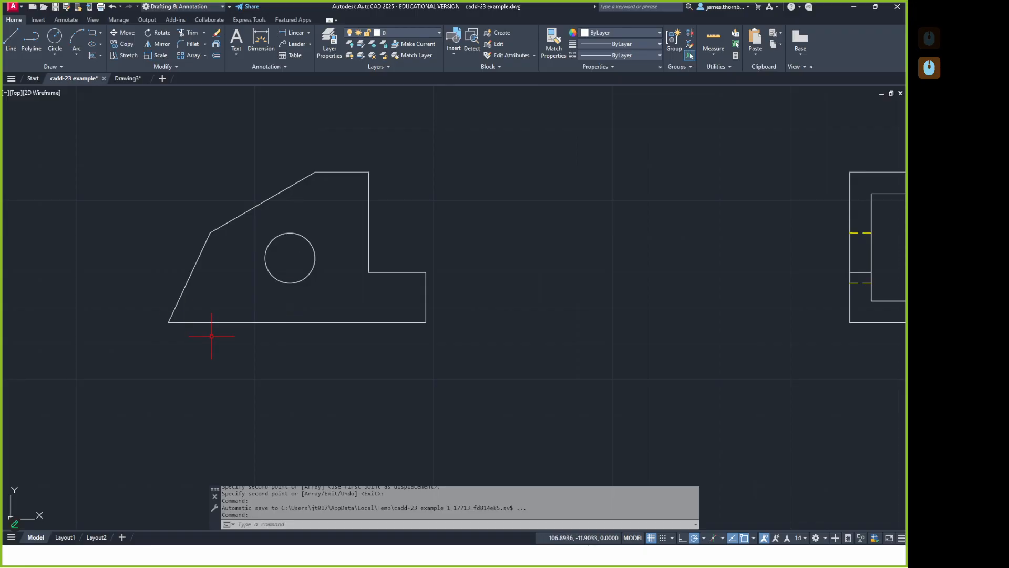
# Draw a horizontal line in the side view from its upper vertical edge to the slope, level with the end view's inner rectangle top
pyautogui.scroll(-2, 274, 338)
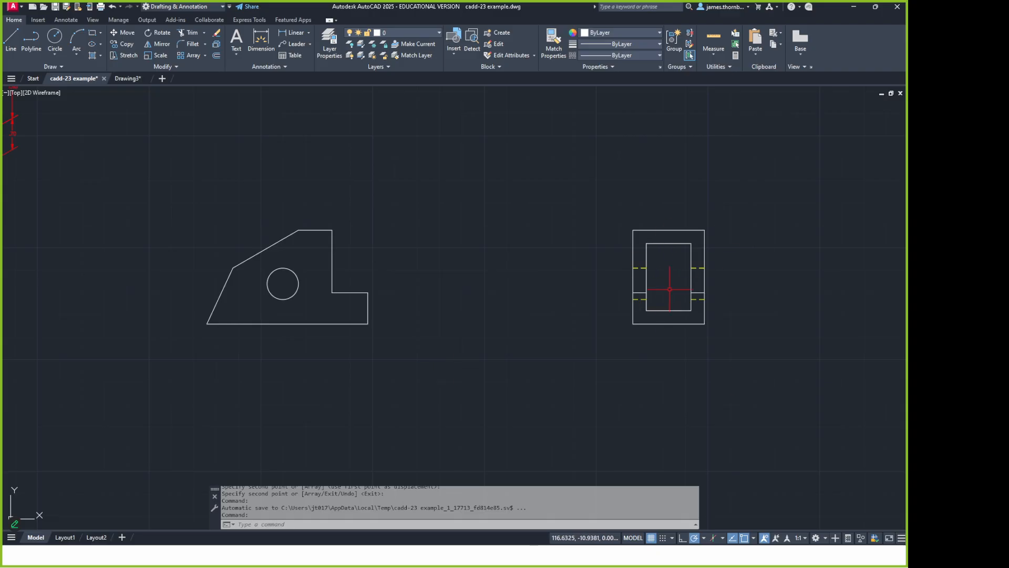
pyautogui.write('L')
pyautogui.press('Return')
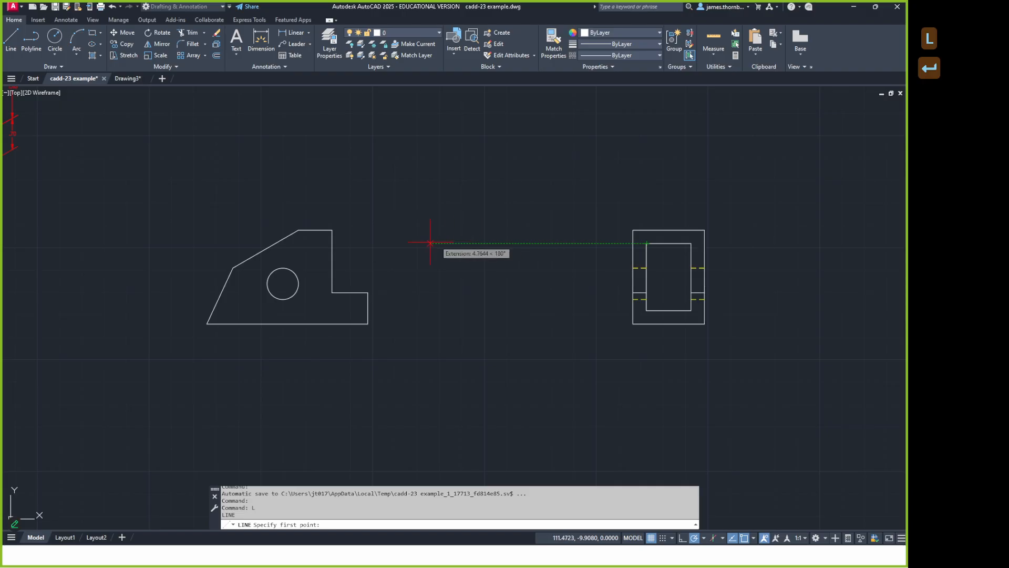
pyautogui.click(332, 243)
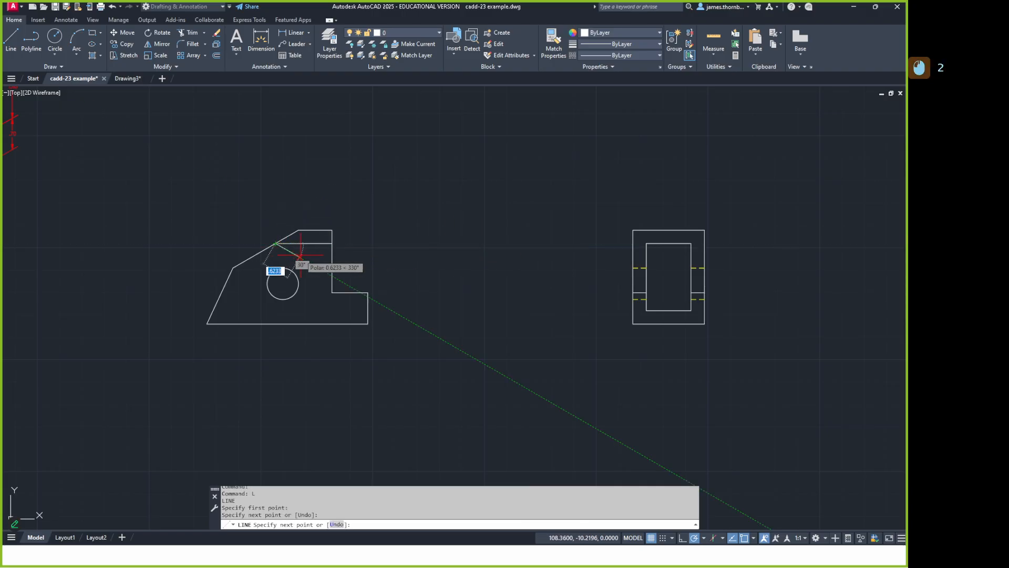
pyautogui.press('Return')
# Draw a horizontal line across the side view's base to the steep edge, level with the end view's inner rectangle bottom
pyautogui.press('Return')
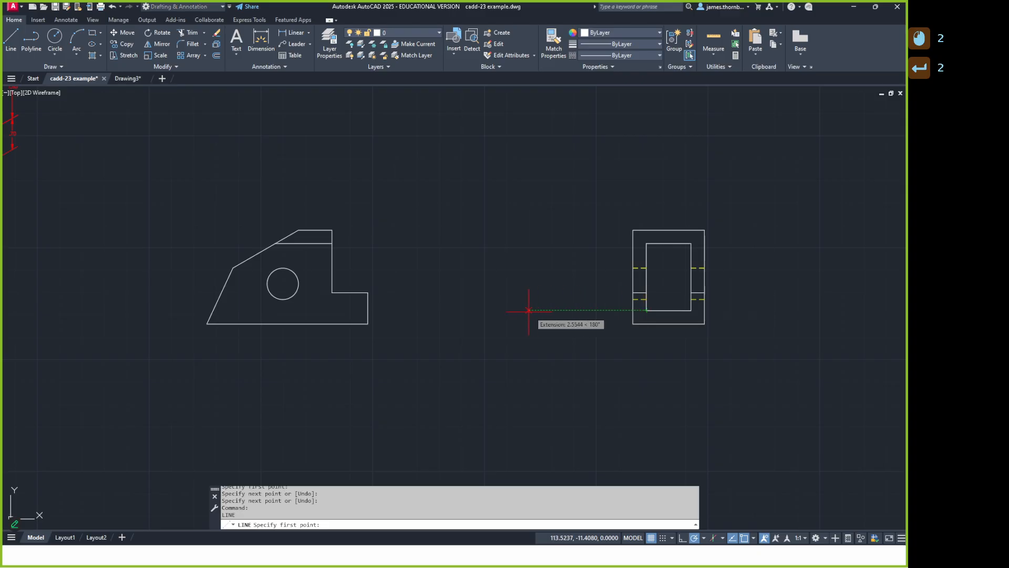
pyautogui.click(368, 310)
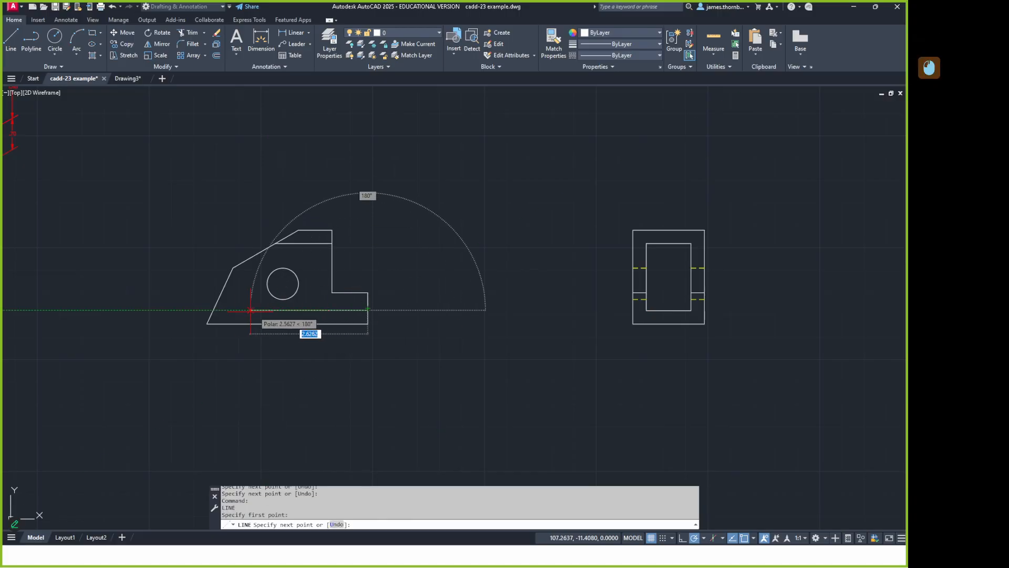
pyautogui.click(213, 310)
pyautogui.press('Return')
# Move the side view's upper and lower inner horizontal lines onto the hidden layer
pyautogui.click(260, 310)
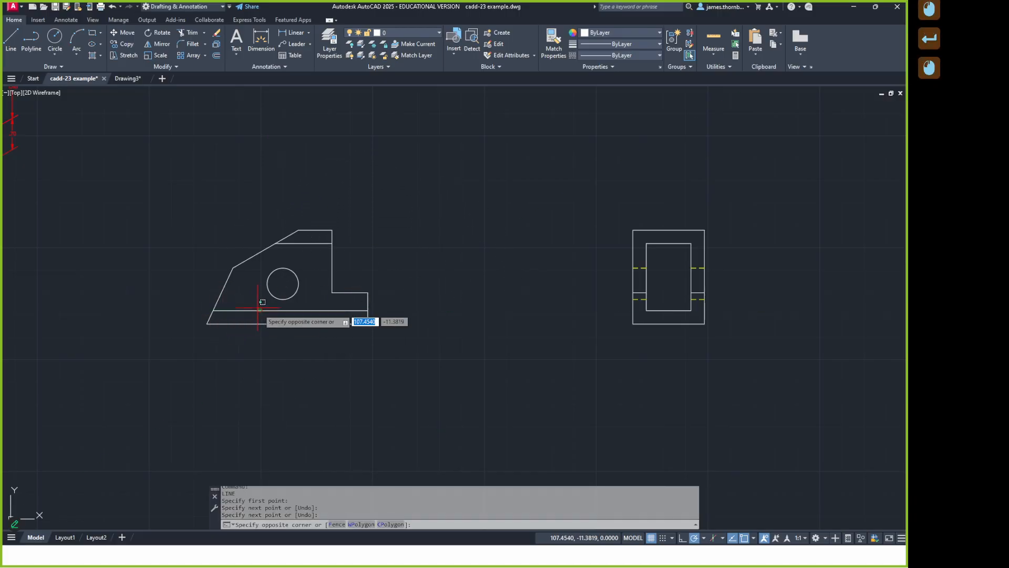
pyautogui.click(300, 243)
pyautogui.click(298, 245)
pyautogui.click(416, 33)
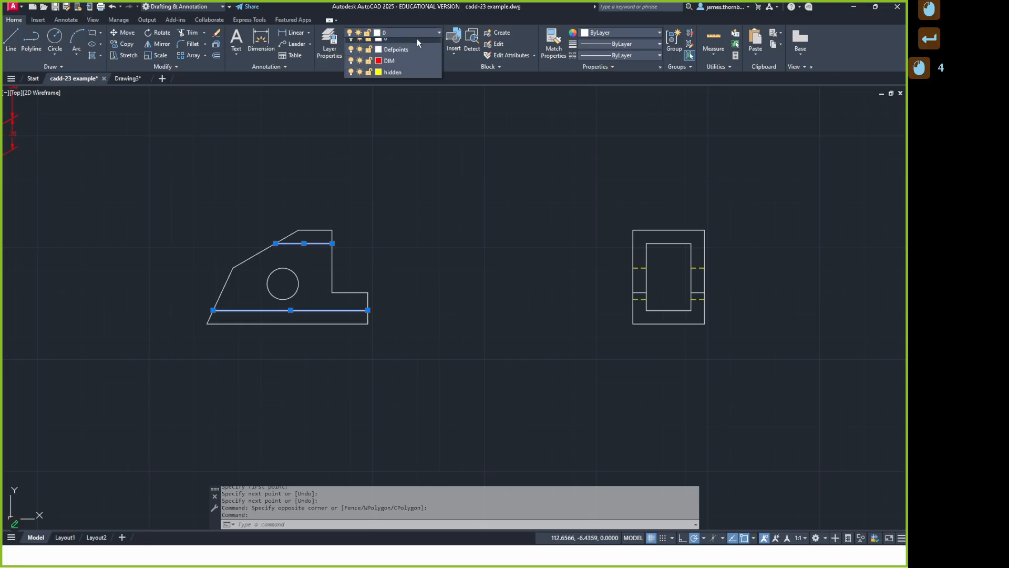
pyautogui.click(404, 78)
pyautogui.press('Escape')
pyautogui.press('Escape')
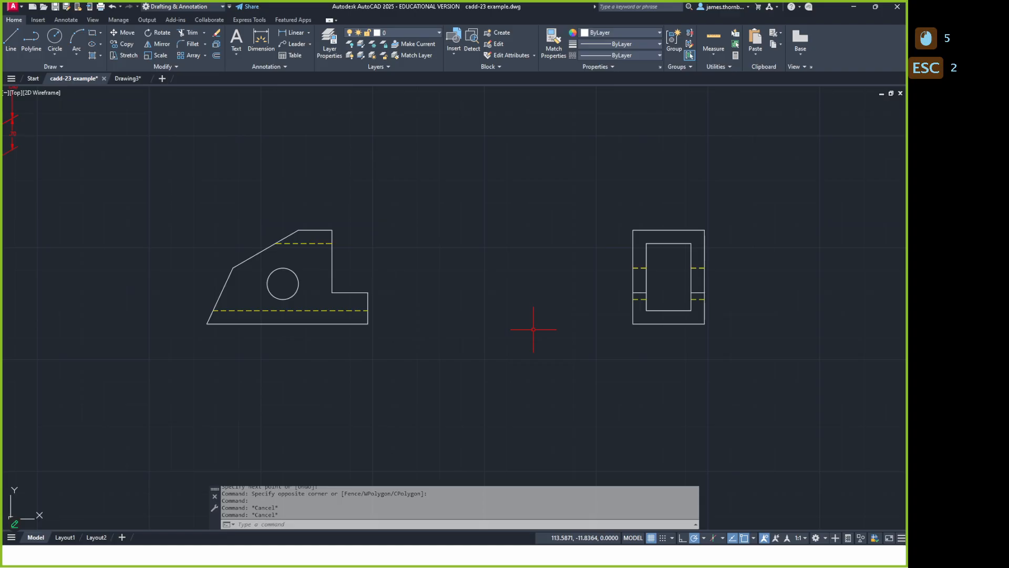
# Replace the side view's lower hidden line with a horizontal line from the end view's inner rectangle lower corner to the side view's steep edge
pyautogui.click(368, 310)
pyautogui.press('Delete')
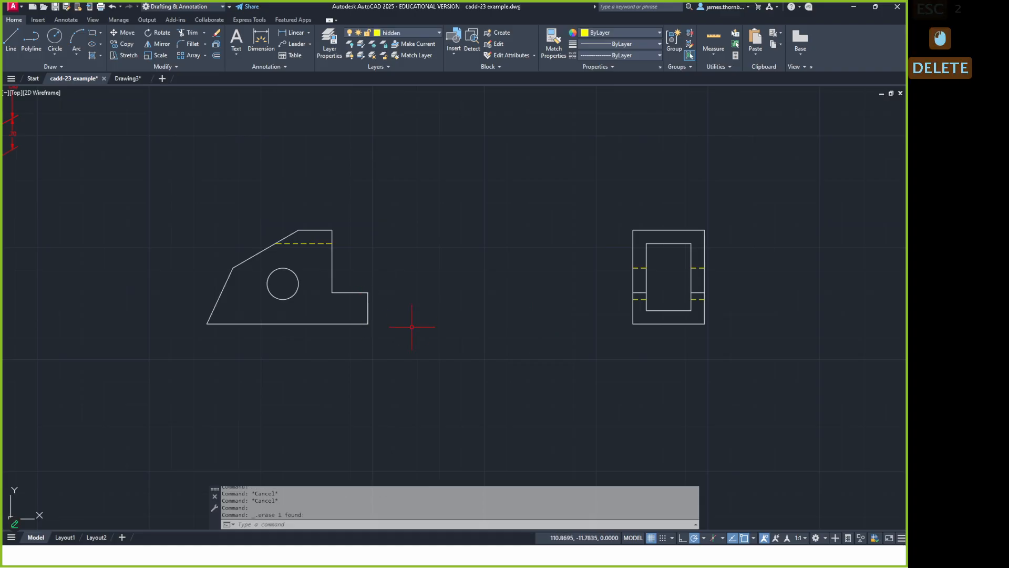
pyautogui.write('l')
pyautogui.press('Return')
pyautogui.click(634, 310)
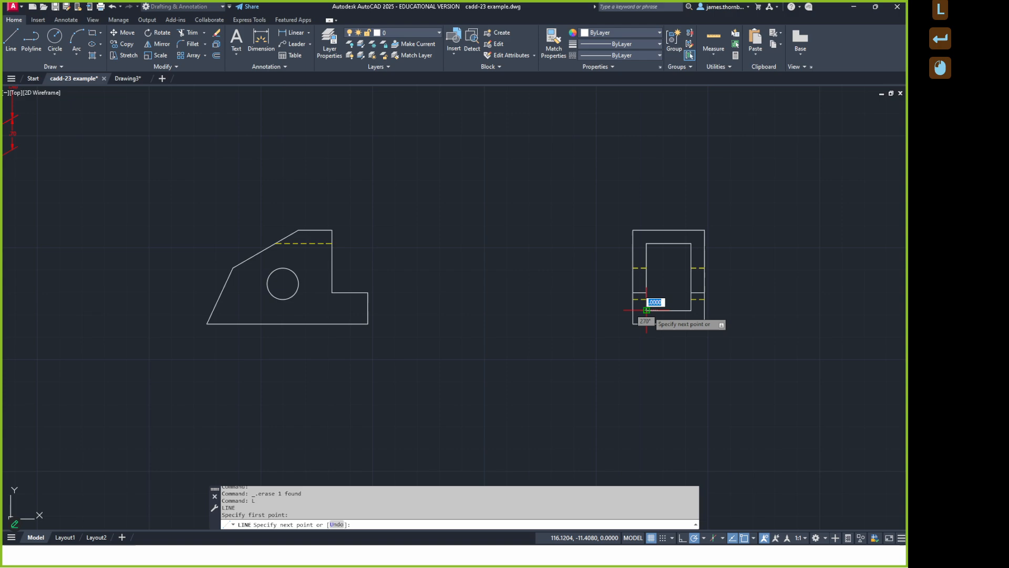
pyautogui.click(212, 310)
pyautogui.press('Return')
# Shorten the projected line to end at the side view's short vertical edge, and move it onto the hidden layer
pyautogui.click(605, 300)
pyautogui.click(580, 328)
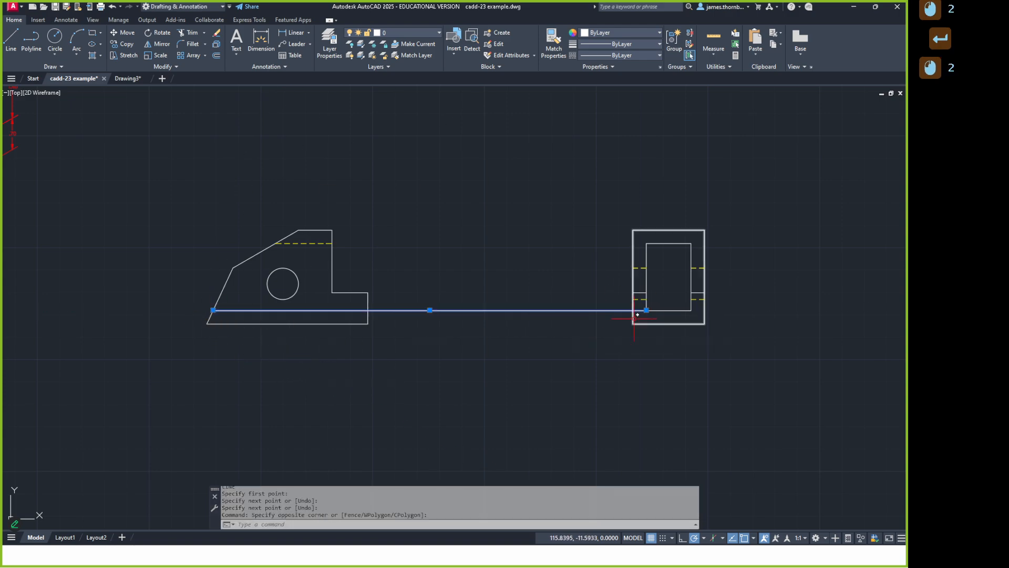
pyautogui.click(646, 310)
pyautogui.click(368, 310)
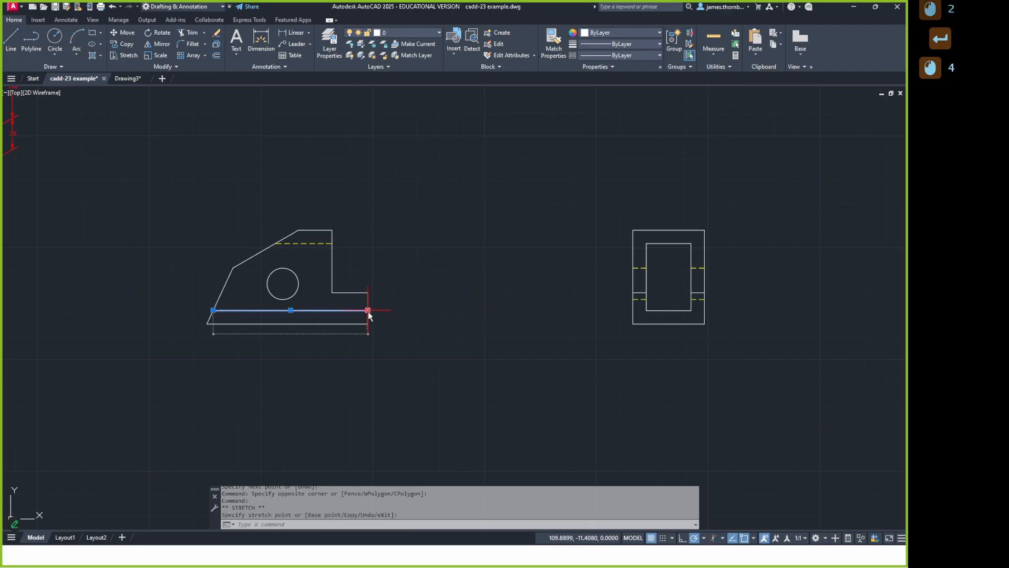
pyautogui.click(413, 34)
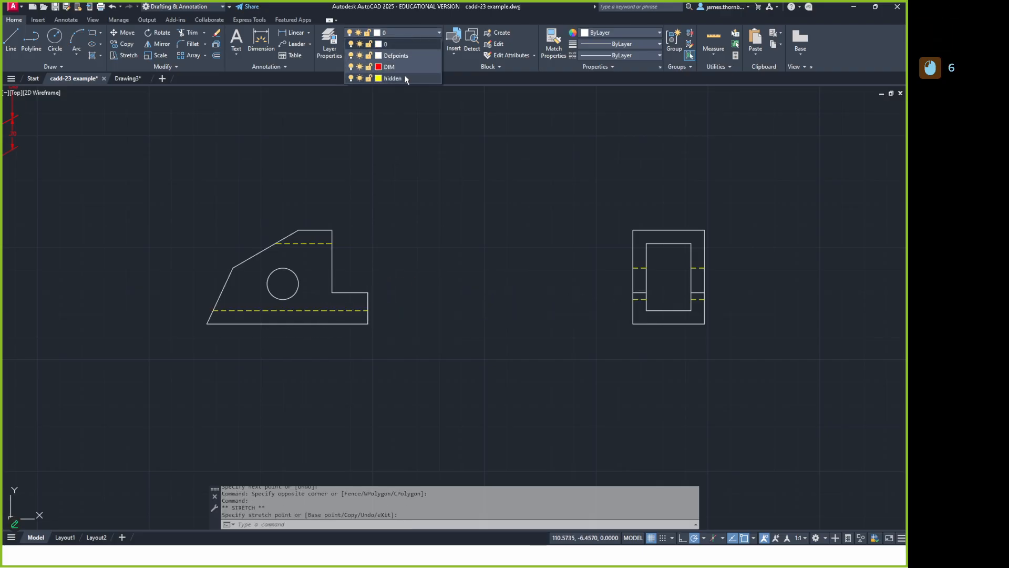
pyautogui.click(405, 76)
pyautogui.press('Escape')
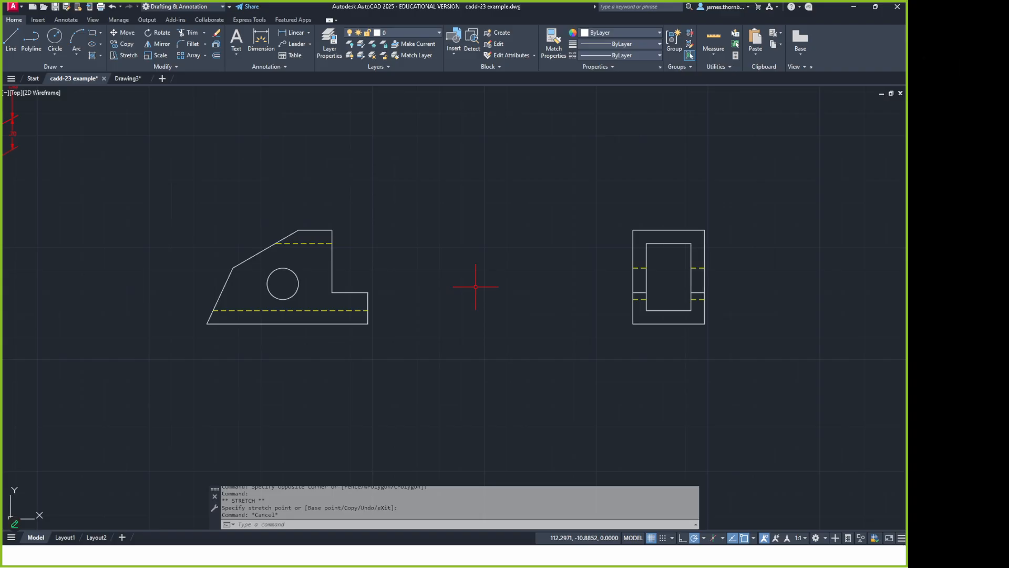
pyautogui.moveTo(492, 277); pyautogui.dragTo(557, 253, button='middle')
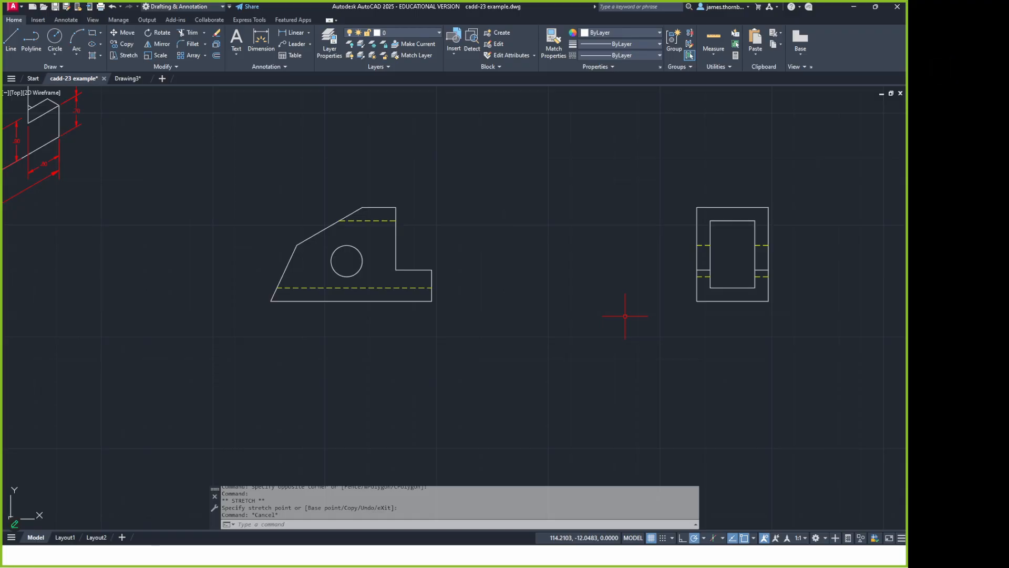
pyautogui.scroll(-3, 625, 316)
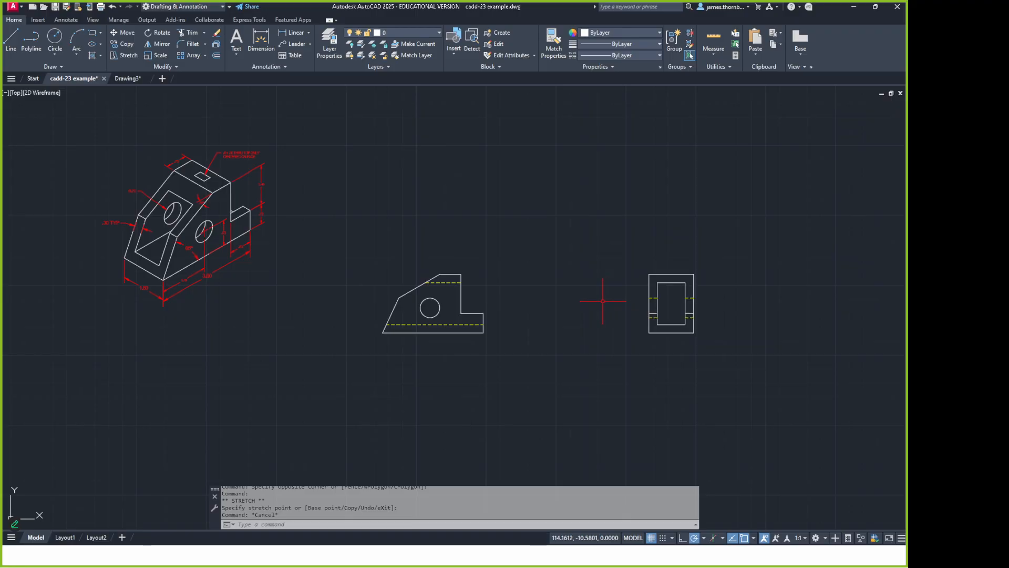
pyautogui.moveTo(637, 301); pyautogui.dragTo(655, 299, button='middle')
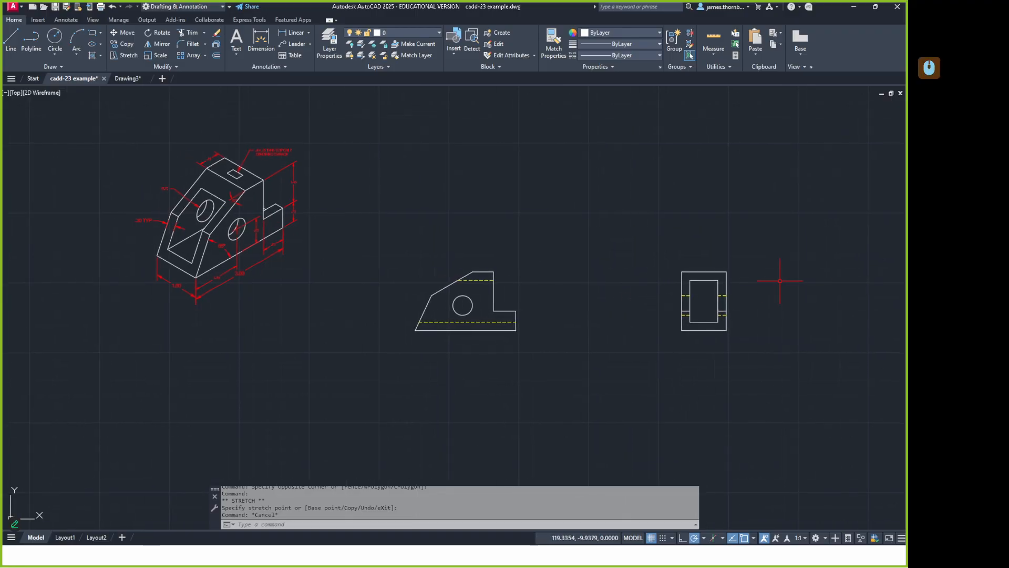
# Try moving the end view diagonally down toward the side view, and undo the move
pyautogui.click(754, 280)
pyautogui.click(714, 252)
pyautogui.write('m')
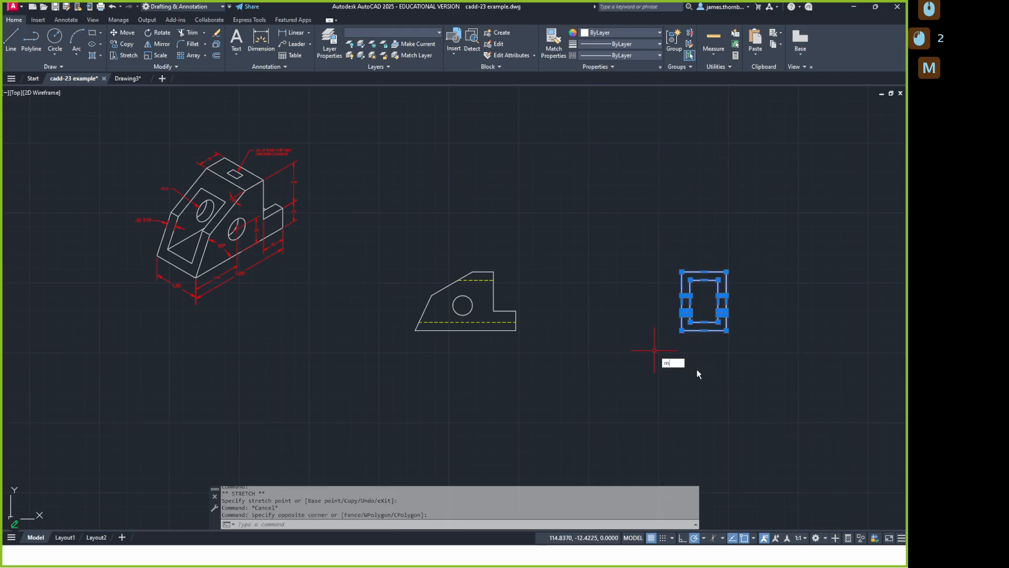
pyautogui.press('Return')
pyautogui.click(704, 363)
pyautogui.click(628, 420)
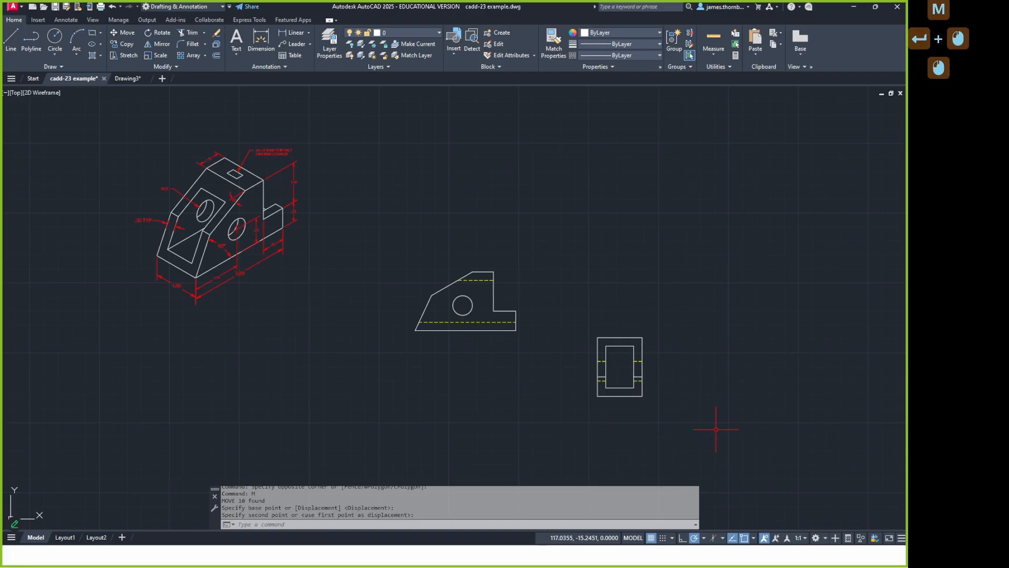
pyautogui.hotkey('ctrl', 'z')
# Move the end view straight left, closer to the side view and level with it
pyautogui.click(806, 213)
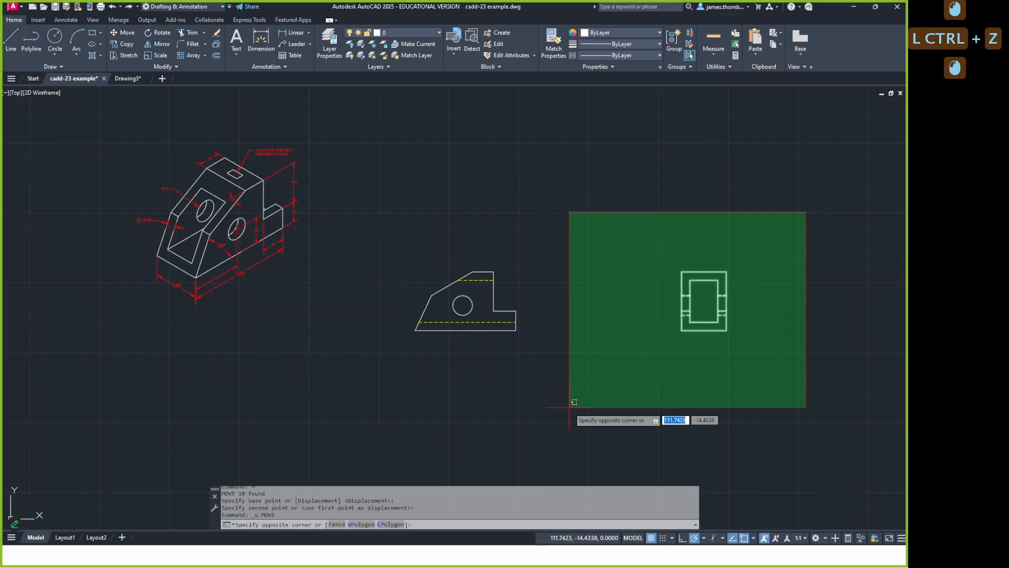
pyautogui.click(568, 411)
pyautogui.write('m')
pyautogui.press('Return')
pyautogui.click(715, 392)
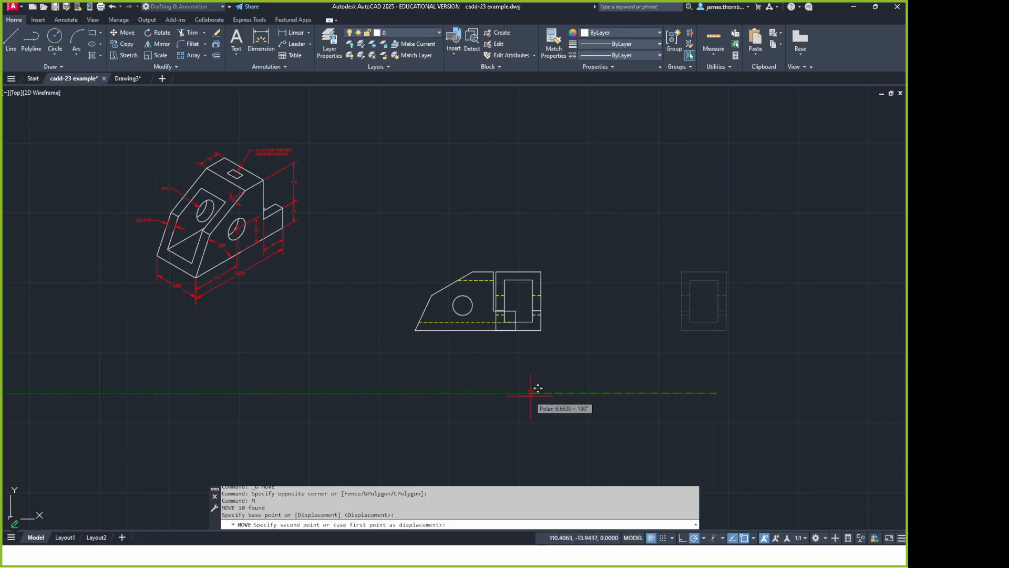
pyautogui.scroll(2, 525, 389)
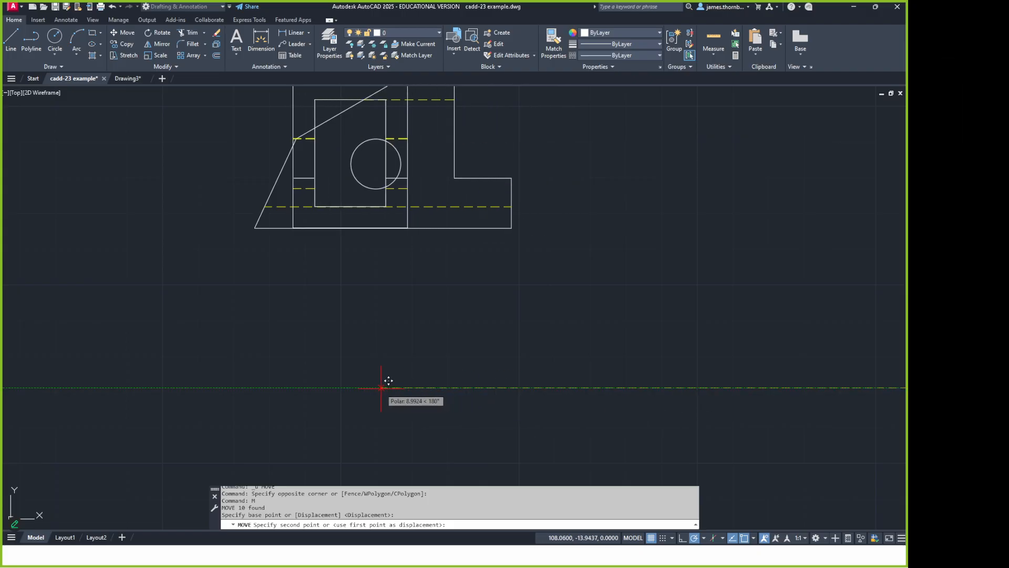
pyautogui.scroll(-2, 389, 382)
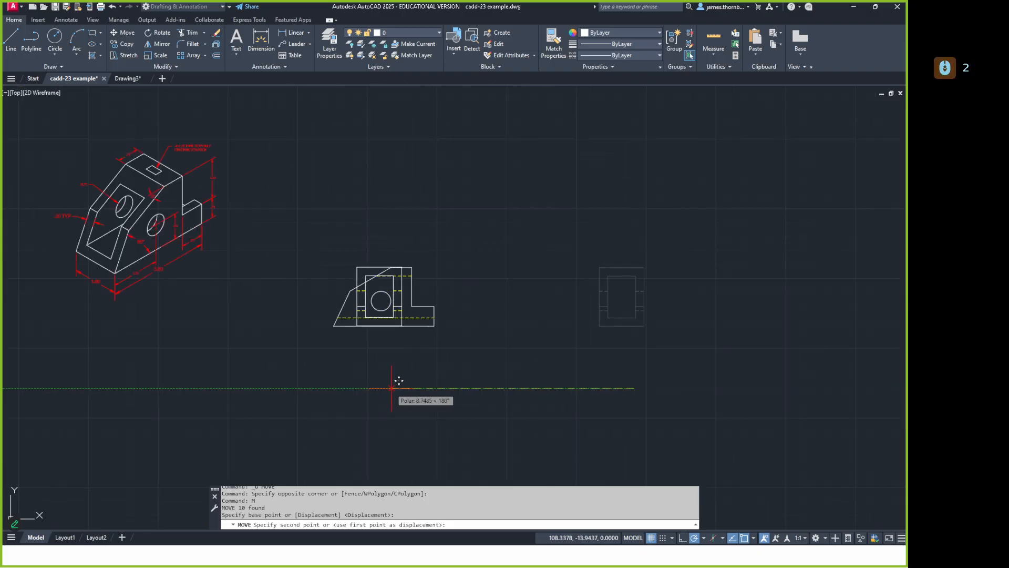
pyautogui.click(587, 388)
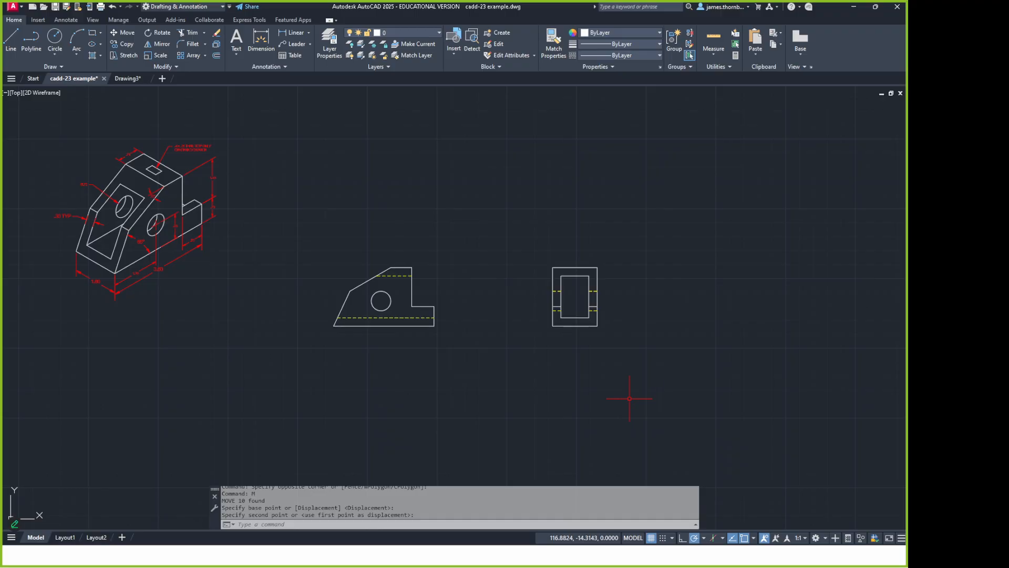
# Draw a 45° miter line above the end view, rising to the right past both of its outer edges
pyautogui.moveTo(689, 298); pyautogui.dragTo(727, 322, button='middle')
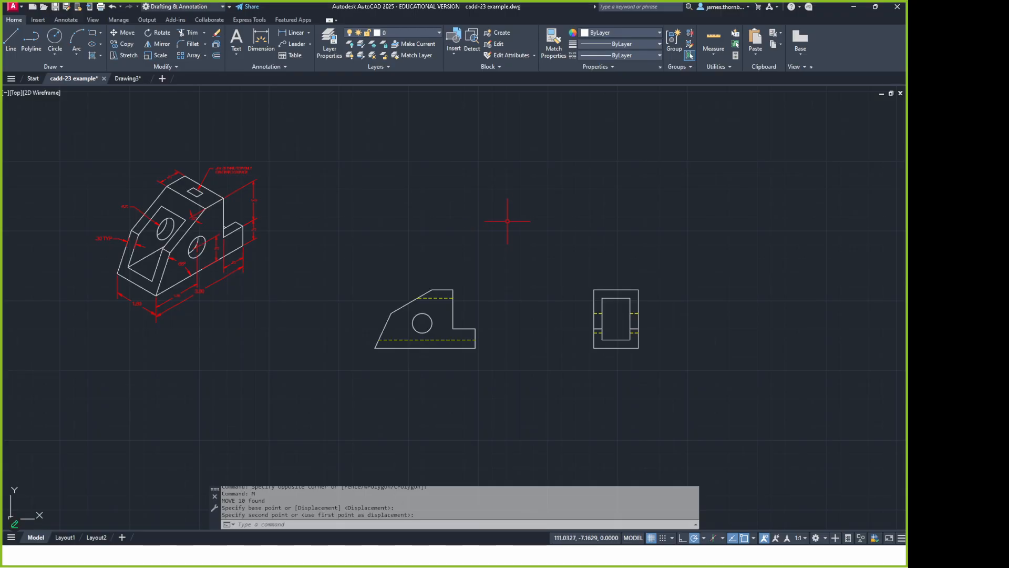
pyautogui.press('l')
pyautogui.press('Return')
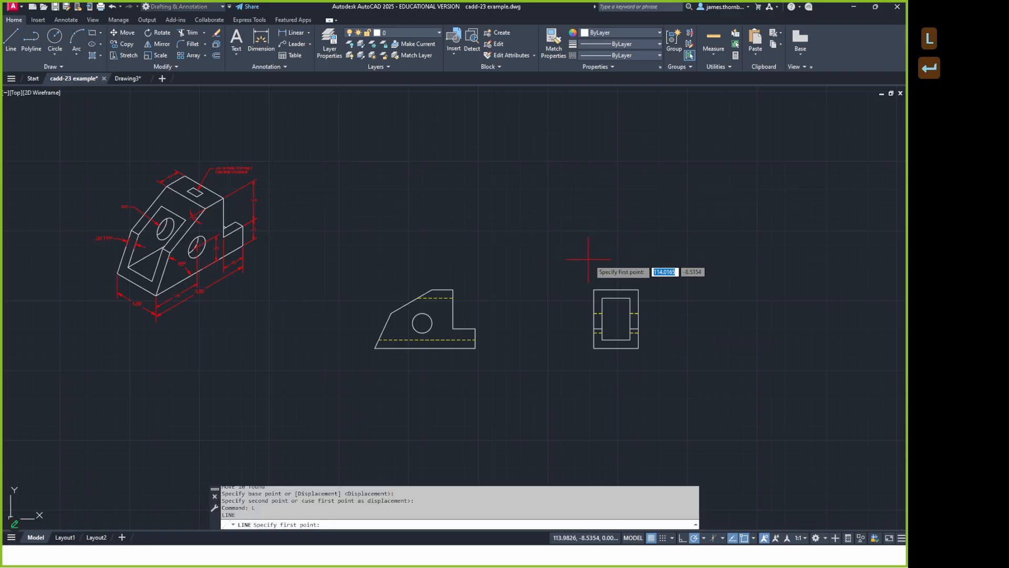
pyautogui.click(574, 273)
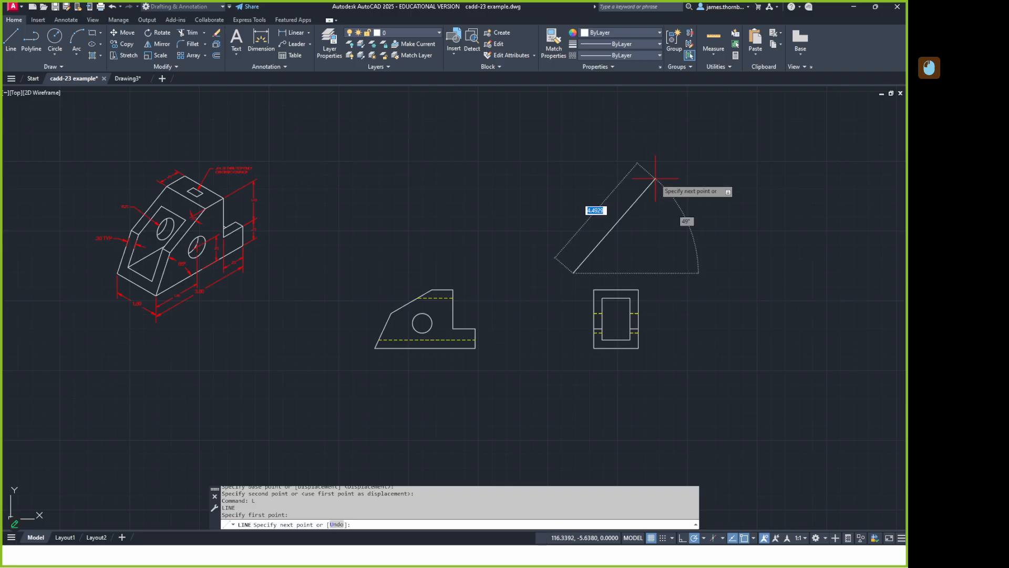
pyautogui.press('Tab')
pyautogui.write('45')
pyautogui.press('Tab')
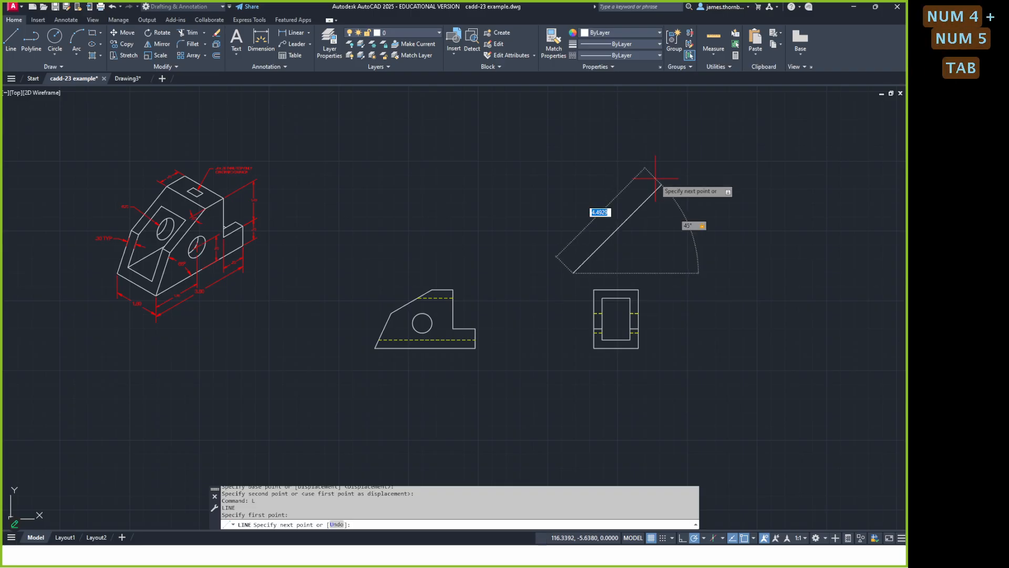
pyautogui.click(647, 201)
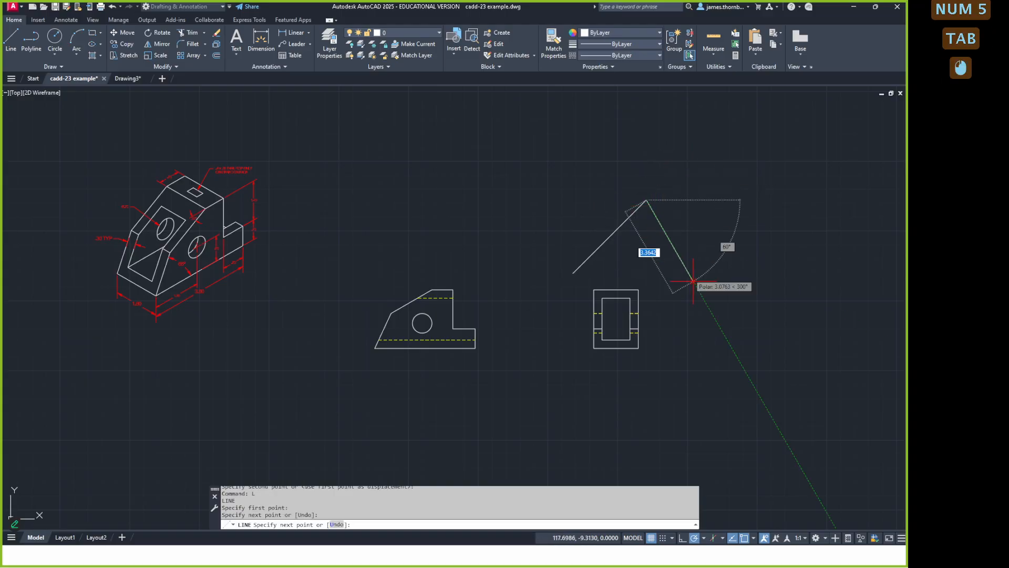
pyautogui.press('Return')
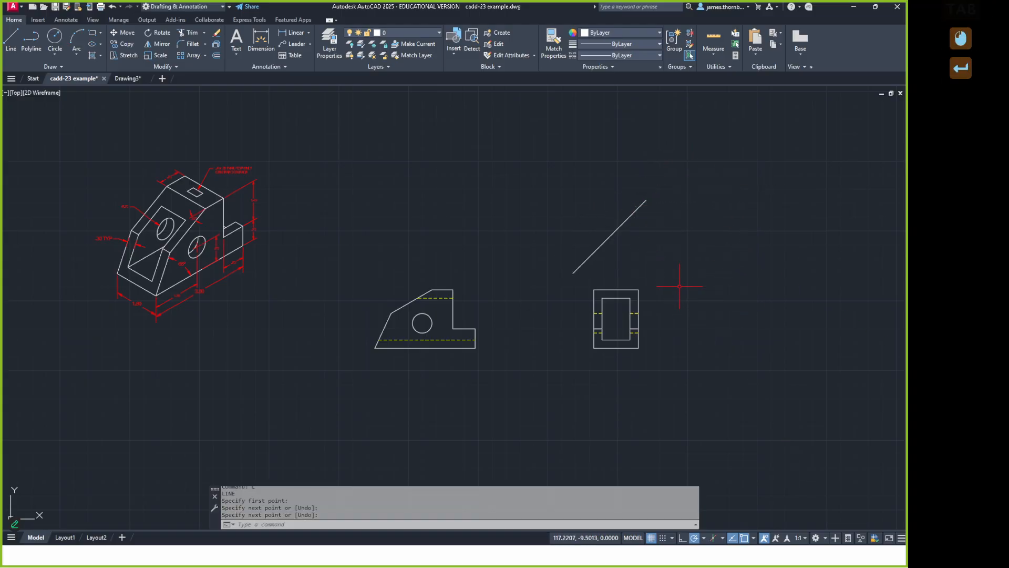
# Project the end view's left edge vertically up to the 45° miter line
pyautogui.write('l')
pyautogui.press('Return')
pyautogui.click(594, 289)
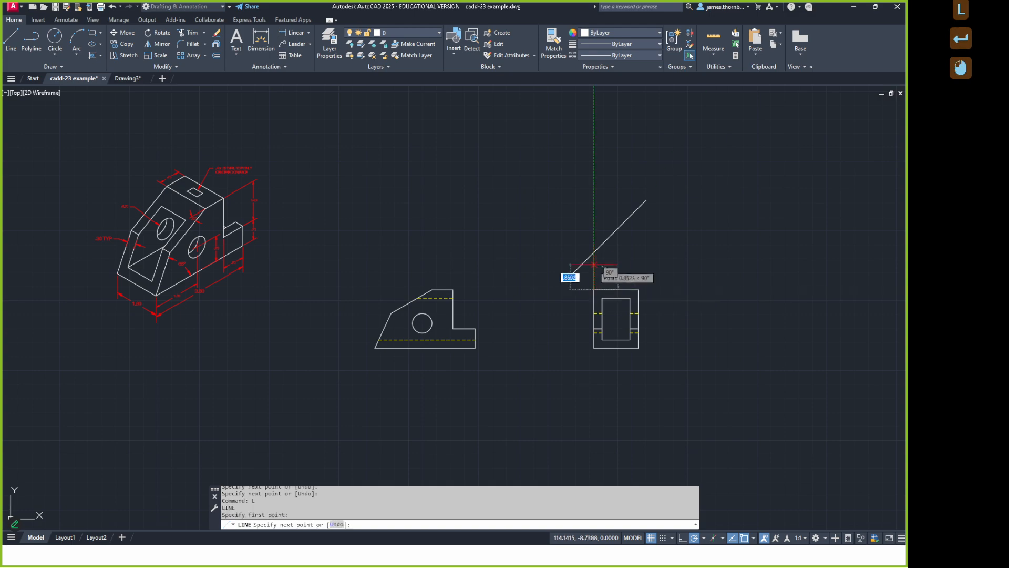
pyautogui.click(593, 254)
pyautogui.press('Return')
# Project the end view's right edge up to the miter line, and carry both edges' projections horizontally left past the area above the side view
pyautogui.press('Return')
pyautogui.click(639, 207)
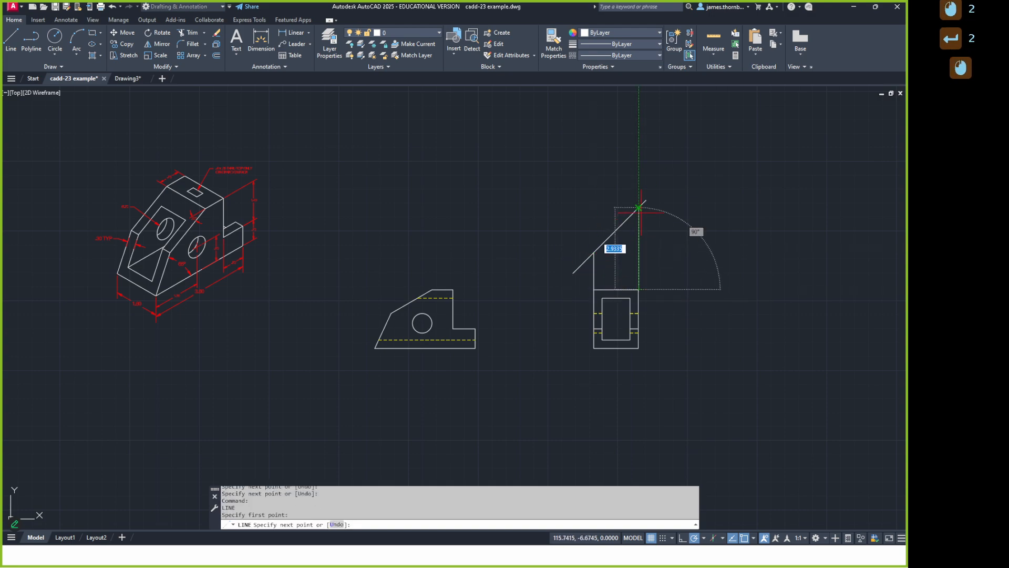
pyautogui.click(341, 207)
pyautogui.press('Return')
pyautogui.press('Return')
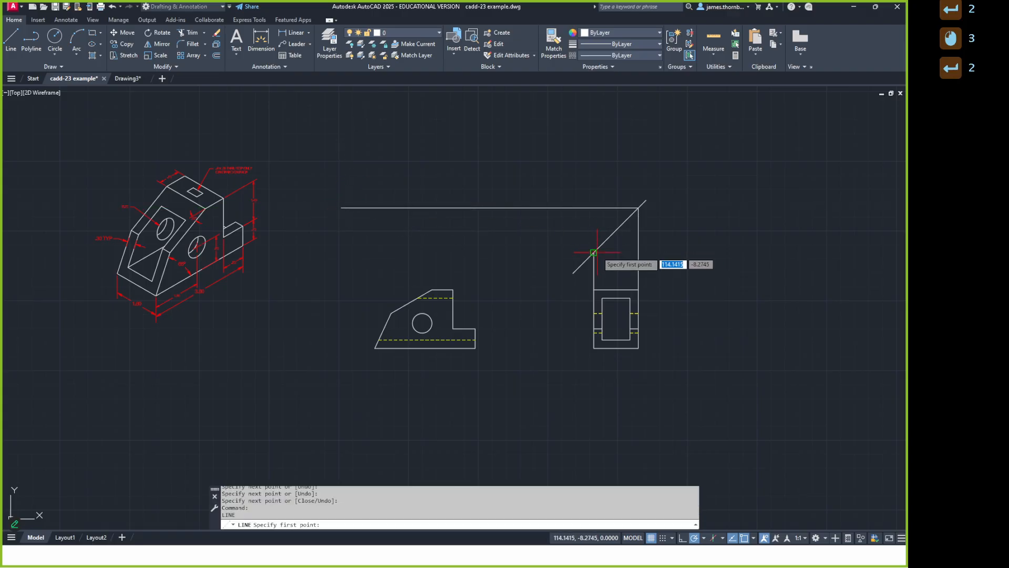
pyautogui.click(594, 253)
pyautogui.click(339, 252)
pyautogui.press('Return')
# Project the side view's lower left corner vertically up to the upper horizontal projection line
pyautogui.press('Return')
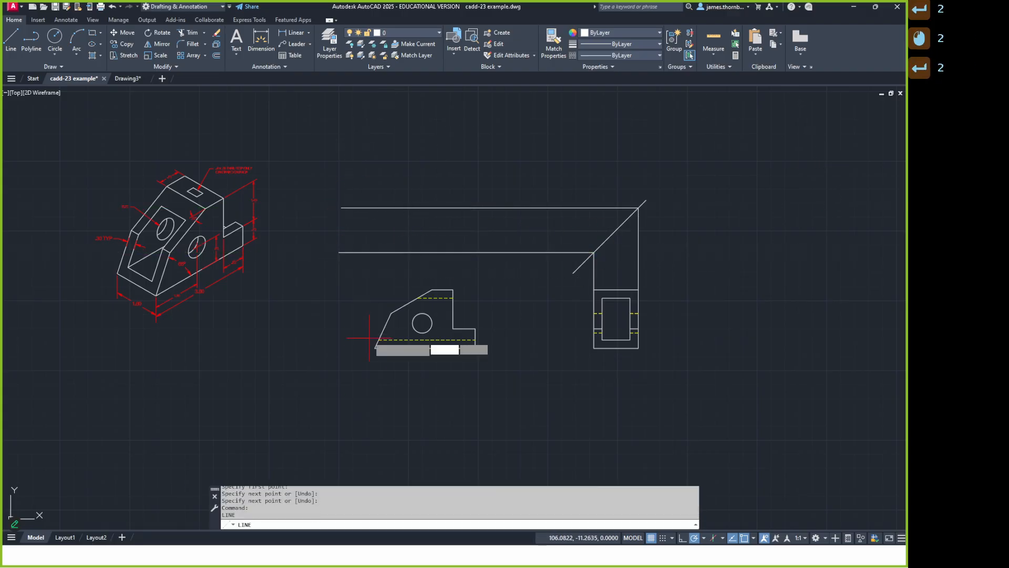
pyautogui.click(375, 347)
pyautogui.click(375, 229)
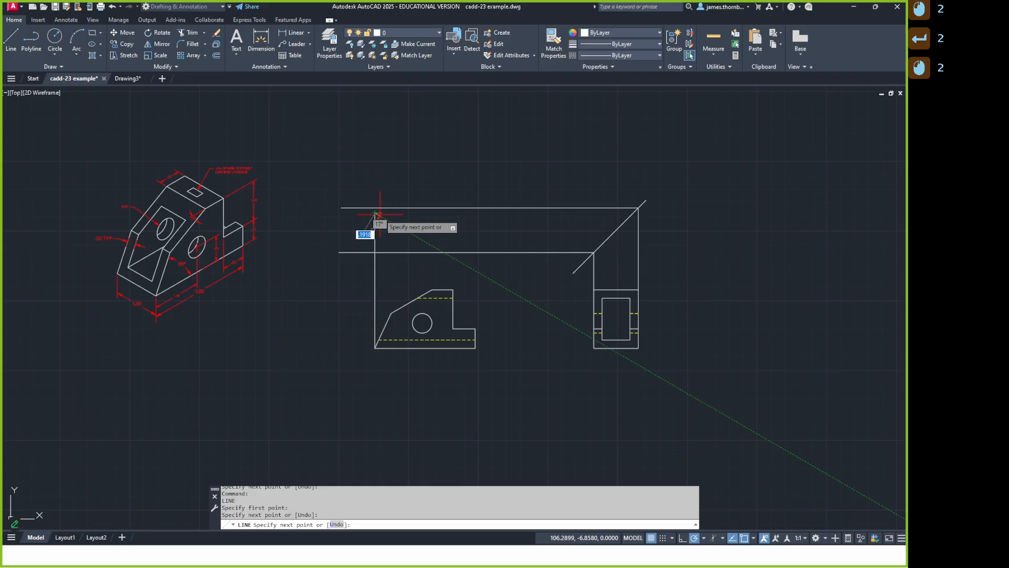
pyautogui.write('u')
pyautogui.press('Return')
pyautogui.click(375, 208)
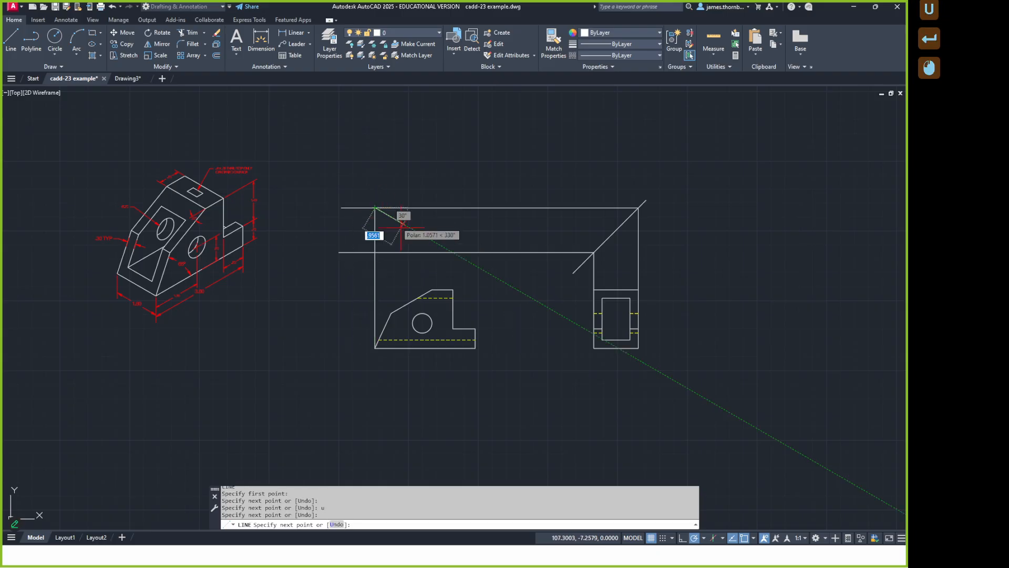
pyautogui.press('Return')
# Project the side view's right end up to the upper horizontal line, and draw its tall vertical edge's position between the two horizontal lines
pyautogui.press('Return')
pyautogui.click(475, 329)
pyautogui.click(475, 208)
pyautogui.press('Return')
pyautogui.press('Return')
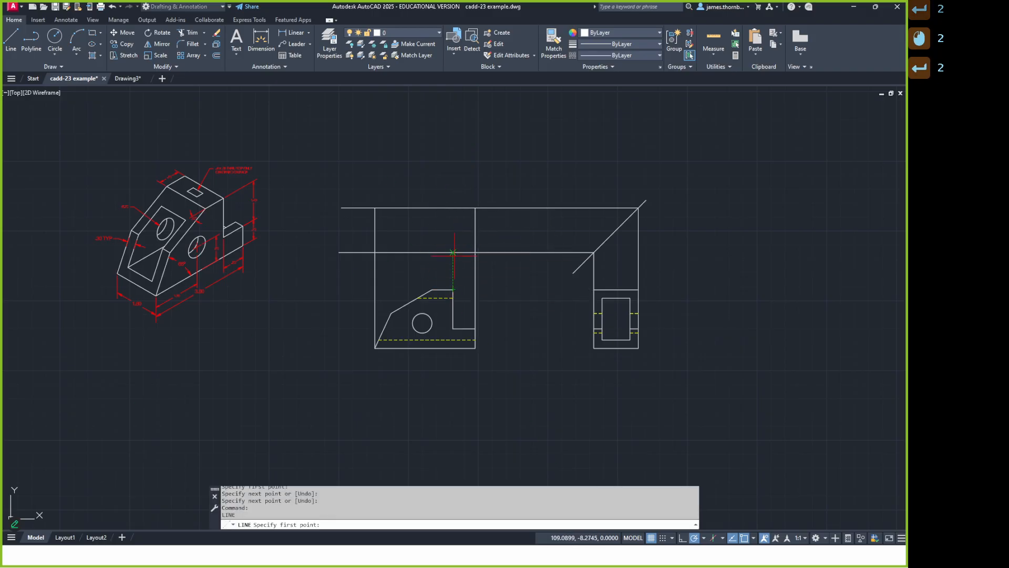
pyautogui.click(453, 252)
pyautogui.click(452, 208)
pyautogui.press('Return')
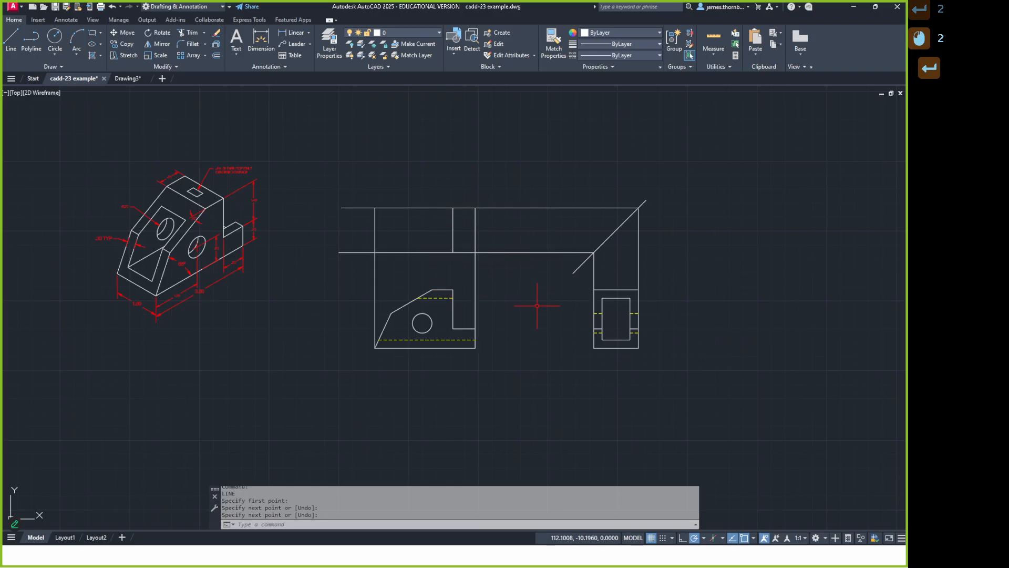
# Trim the projection lines outside the top view's rectangular outline on its right, lower and left sides
pyautogui.write('tr')
pyautogui.press('Return')
pyautogui.click(537, 174)
pyautogui.click(527, 271)
pyautogui.click(519, 282)
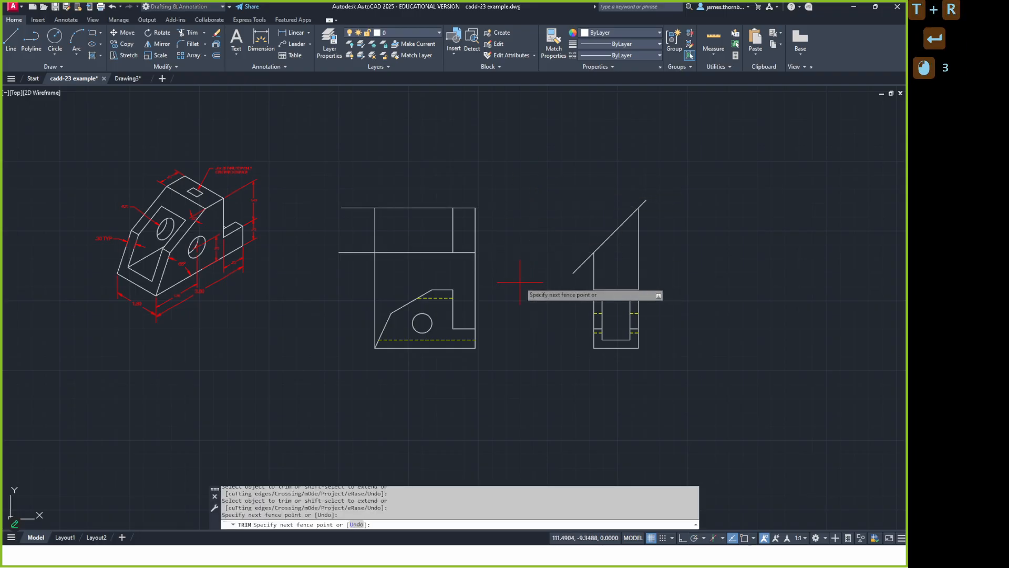
pyautogui.click(358, 269)
pyautogui.moveTo(351, 281); pyautogui.dragTo(353, 166)
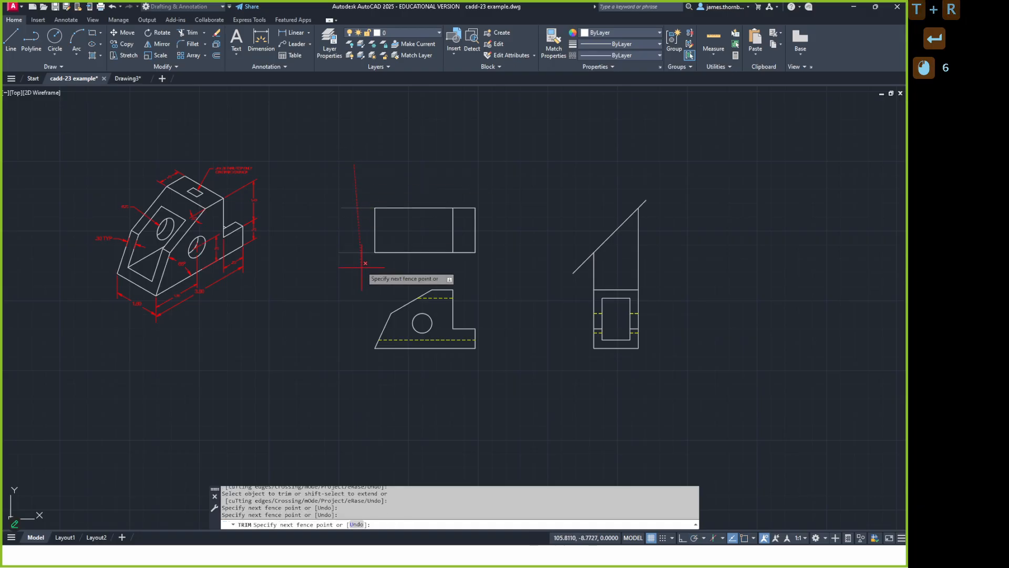
pyautogui.press('Return')
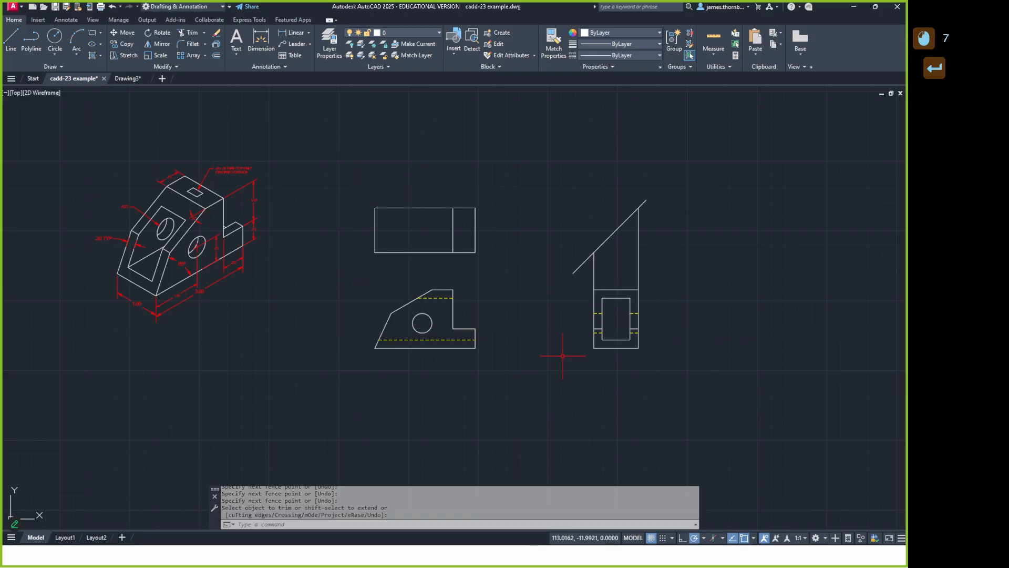
# Delete the two vertical projection lines between the end view and the miter line
pyautogui.click(672, 253)
pyautogui.click(591, 278)
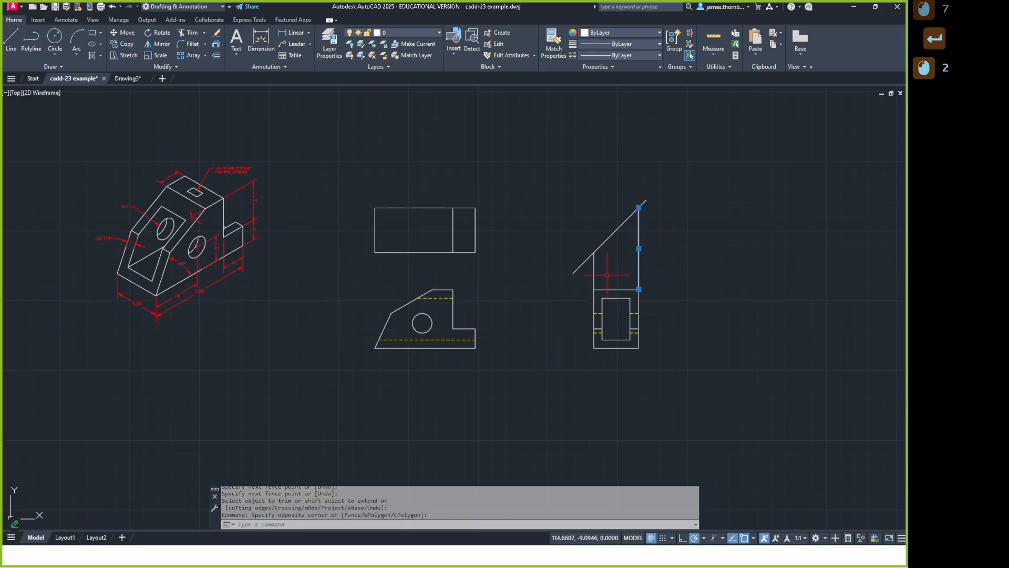
pyautogui.press('Delete')
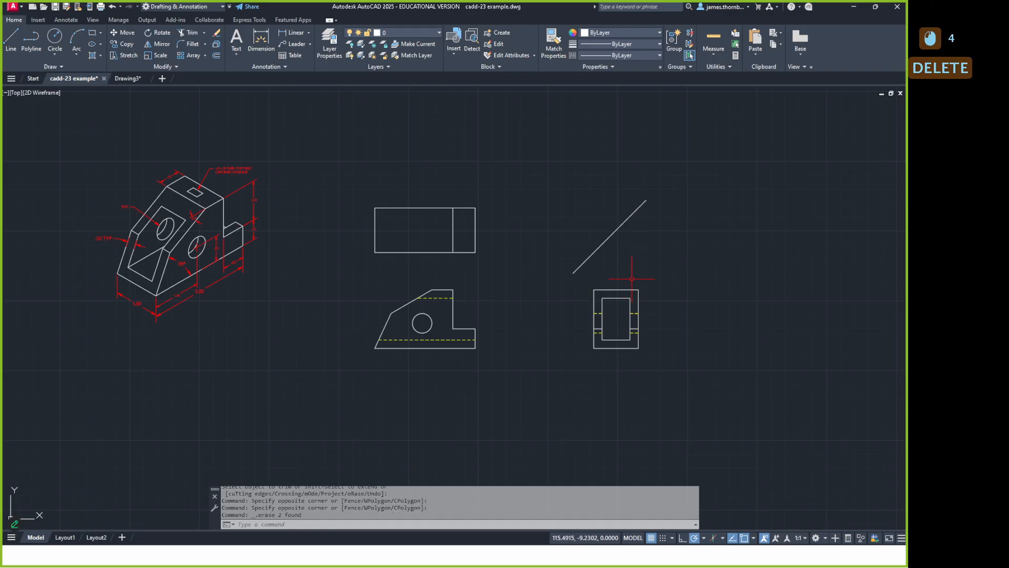
pyautogui.write('L')
pyautogui.press('Return')
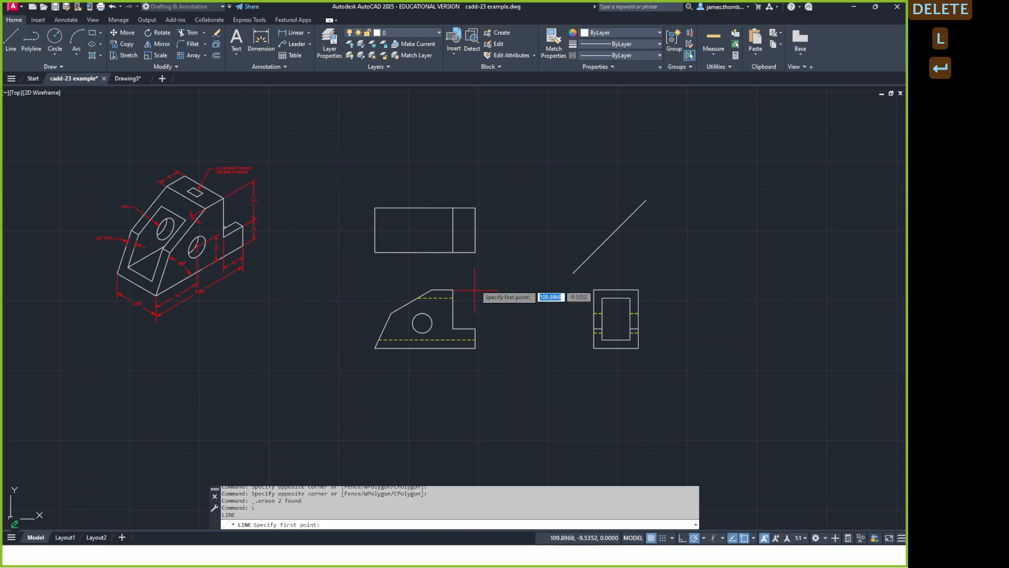
pyautogui.press('Escape')
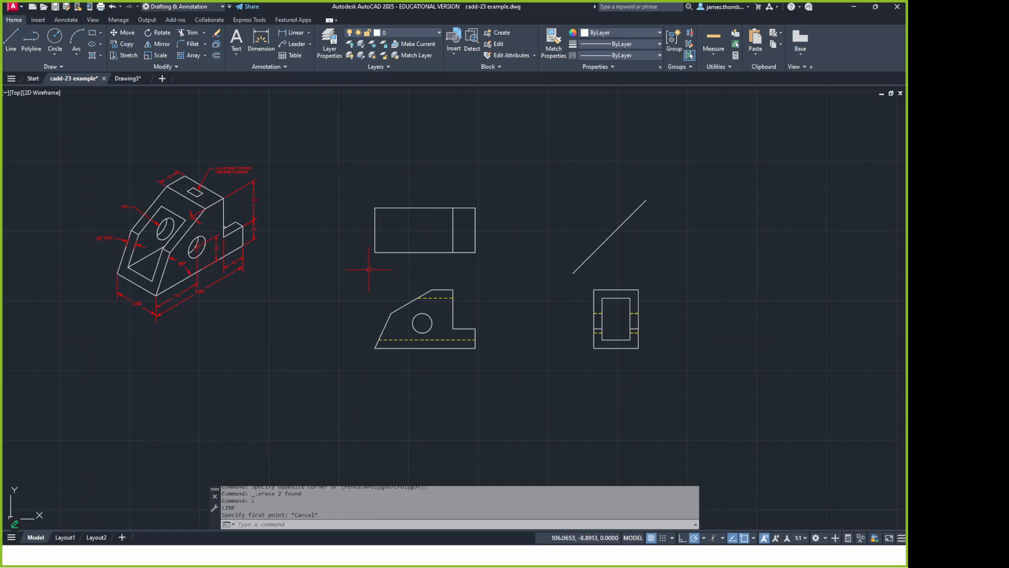
# Draw a vertical line from the corner between the side view's two sloped edges up past the top view's upper edge
pyautogui.write('L')
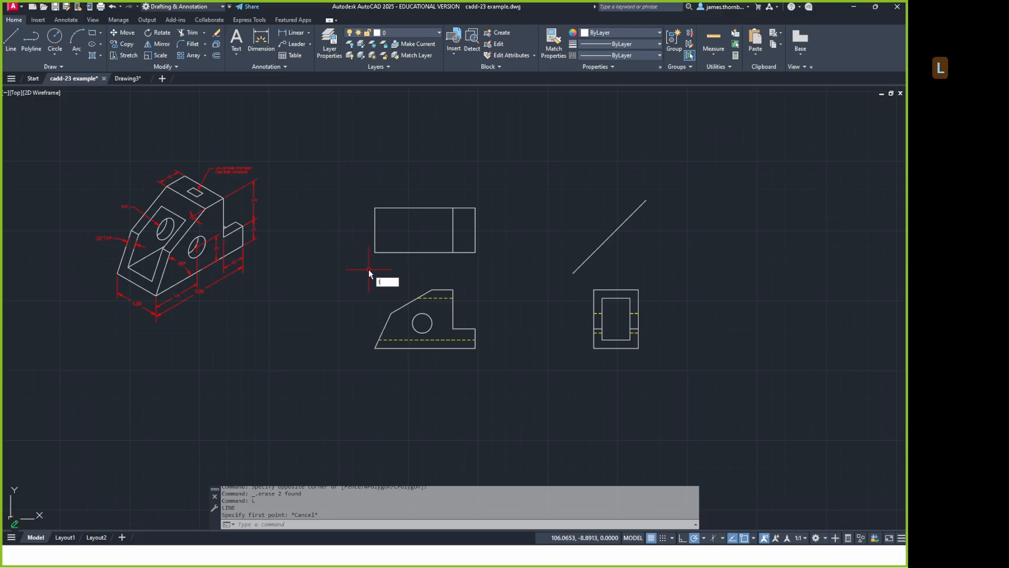
pyautogui.press('Return')
pyautogui.click(391, 313)
pyautogui.click(391, 195)
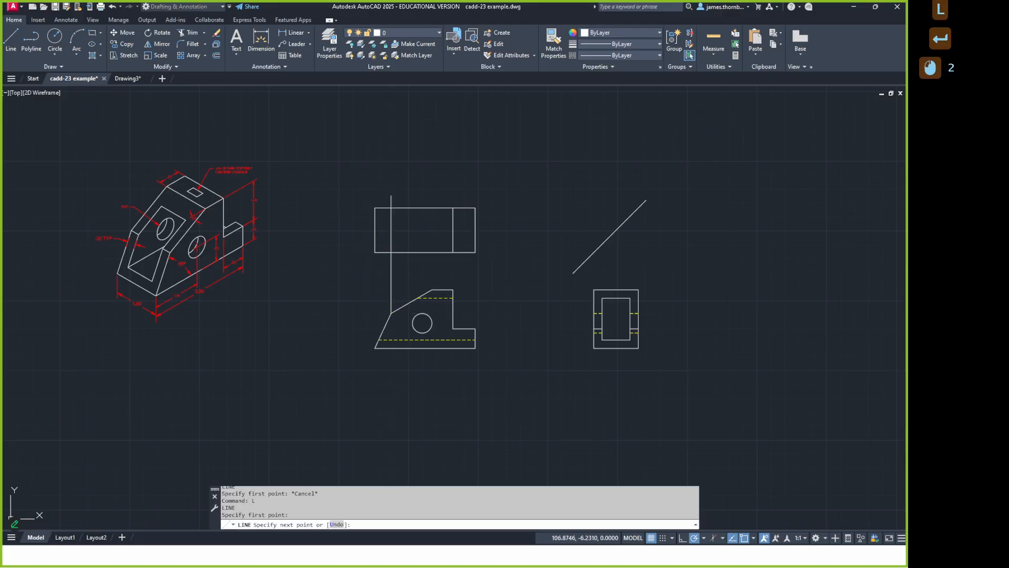
pyautogui.press('Return')
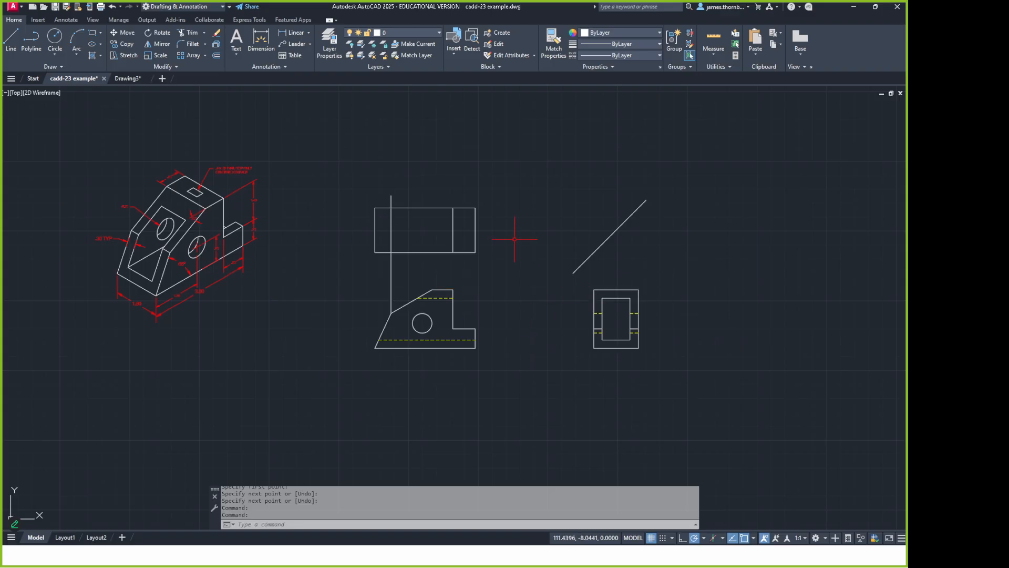
# Draw a vertical line from the top of the side view's upper slope to the top view's upper edge
pyautogui.scroll(2, 405, 268)
pyautogui.moveTo(405, 268); pyautogui.dragTo(470, 230, button='middle')
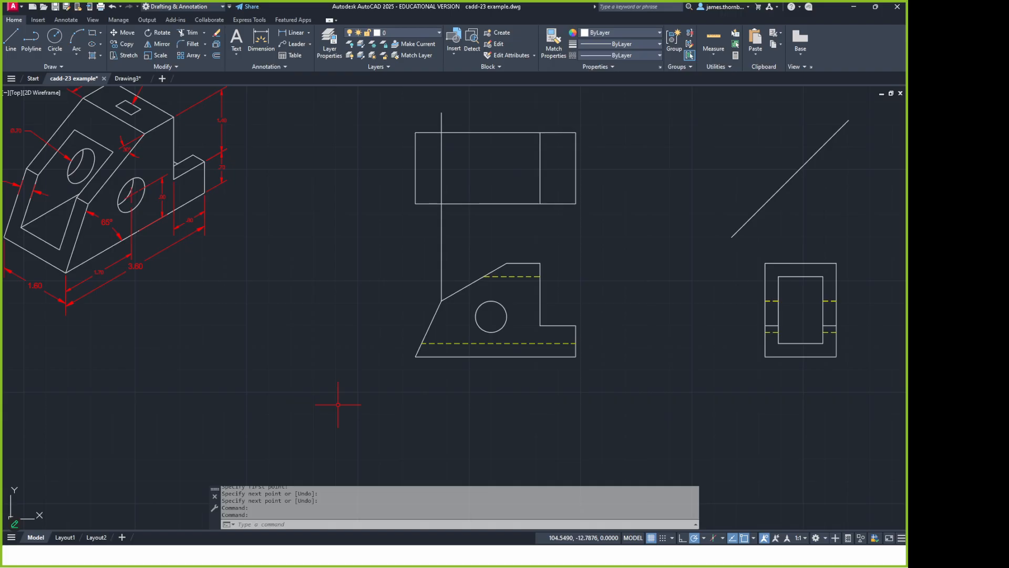
pyautogui.press('l')
pyautogui.press('Return')
pyautogui.click(507, 262)
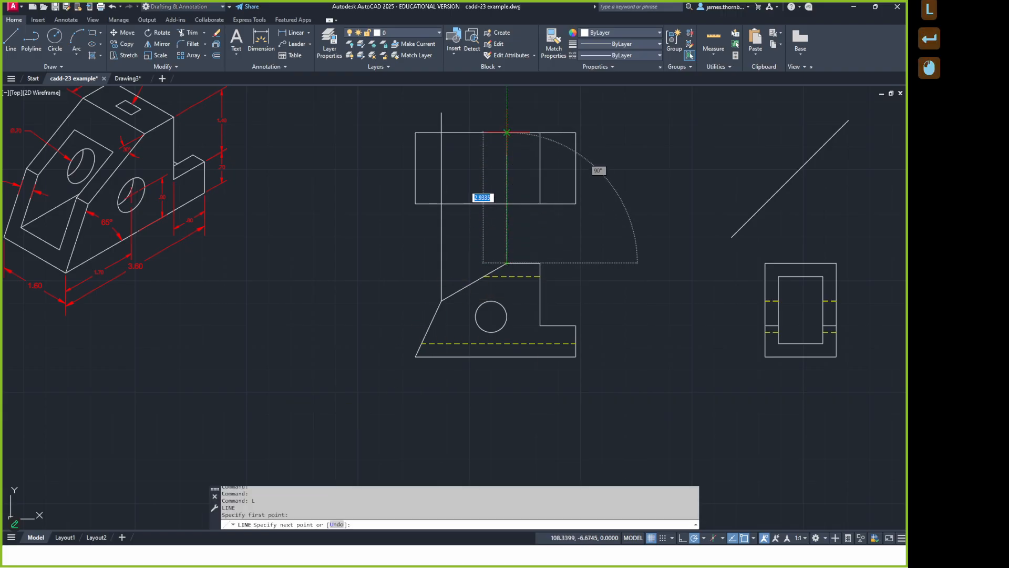
pyautogui.click(507, 133)
pyautogui.press('Return')
# Shorten the line projected from the top of the slope so its lower end sits on the top view's lower edge
pyautogui.click(525, 232)
pyautogui.click(503, 257)
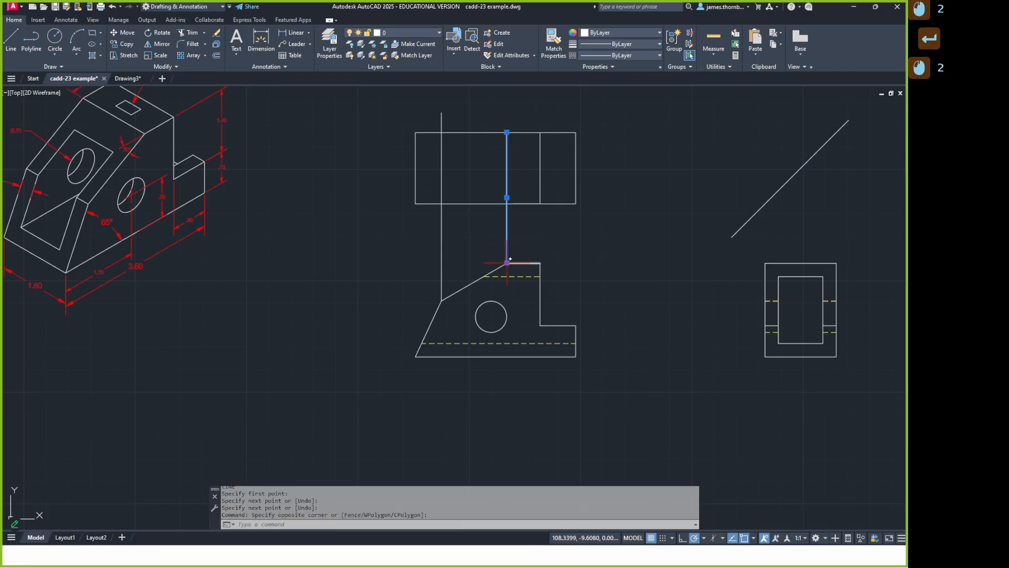
pyautogui.click(506, 262)
pyautogui.click(507, 204)
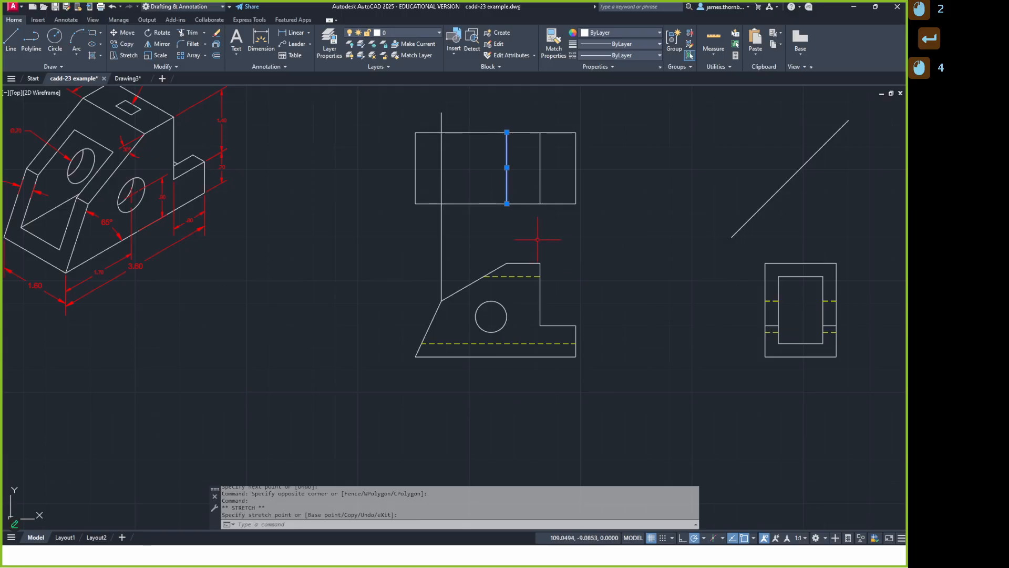
# Draw a vertical line from the slope end of the side view's upper hidden line to the top view's upper edge
pyautogui.press('Escape')
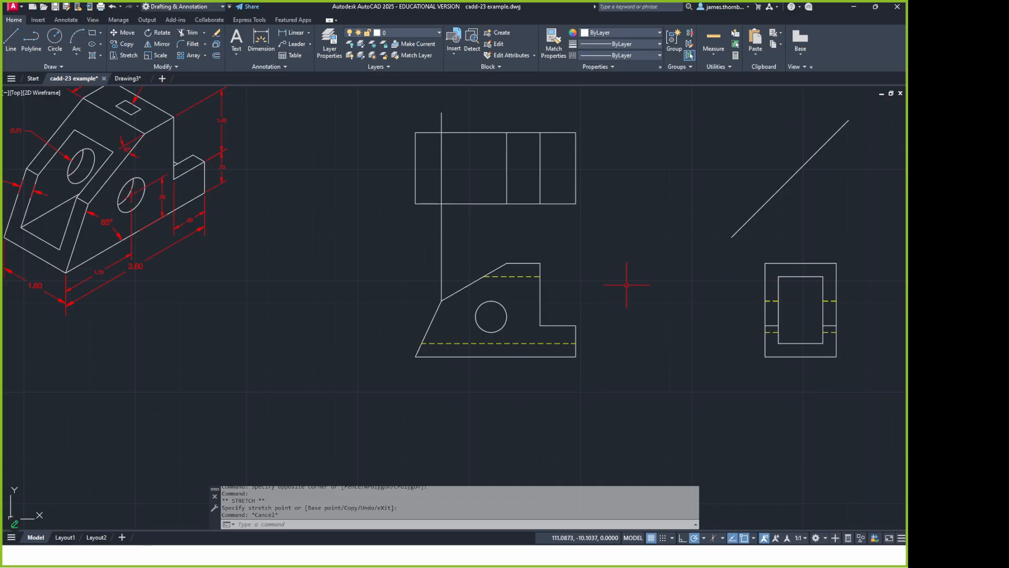
pyautogui.click(499, 276)
pyautogui.click(460, 343)
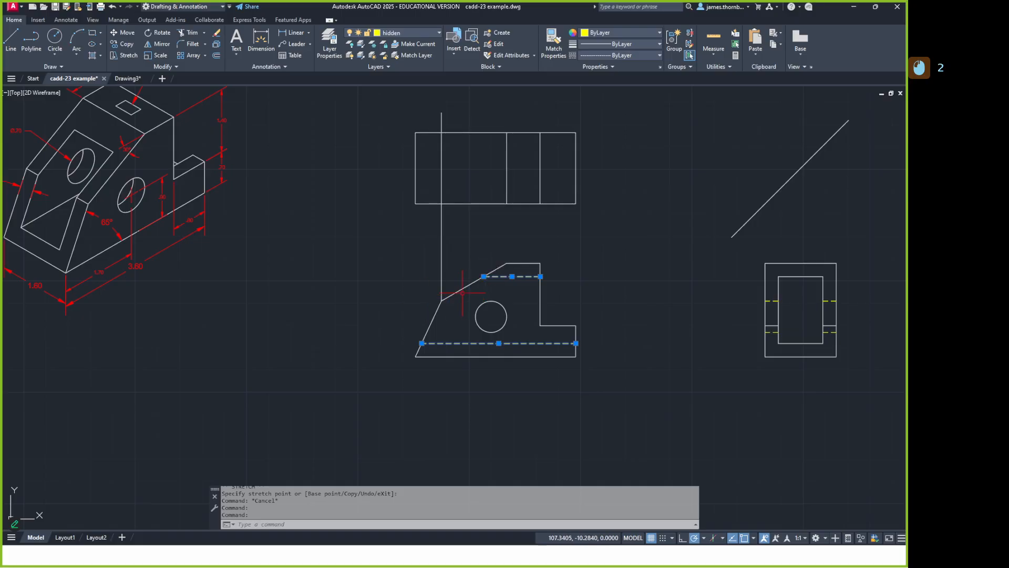
pyautogui.press('Escape')
pyautogui.press('Escape')
pyautogui.write('l')
pyautogui.press('Return')
pyautogui.click(483, 275)
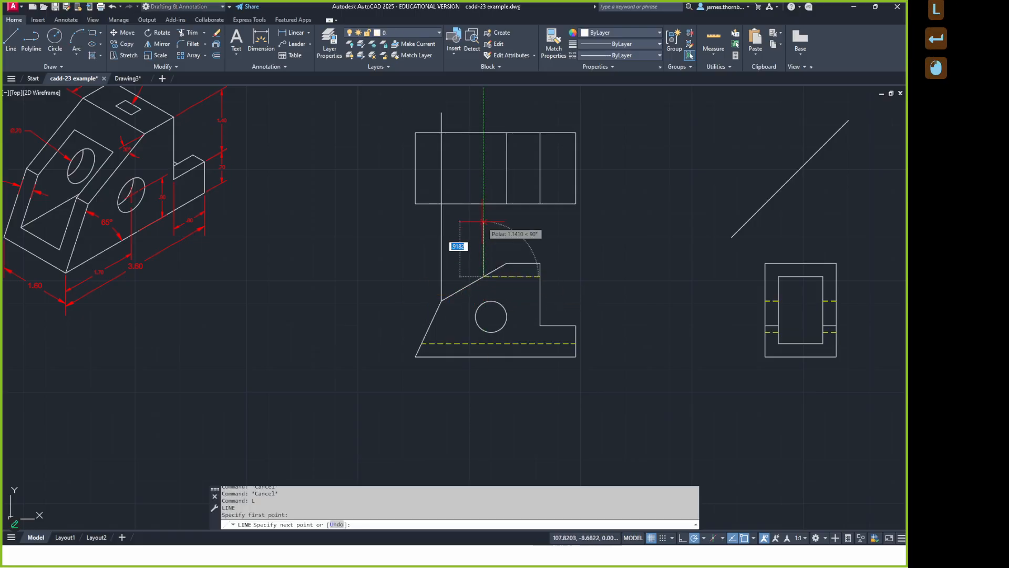
pyautogui.click(484, 132)
pyautogui.press('Return')
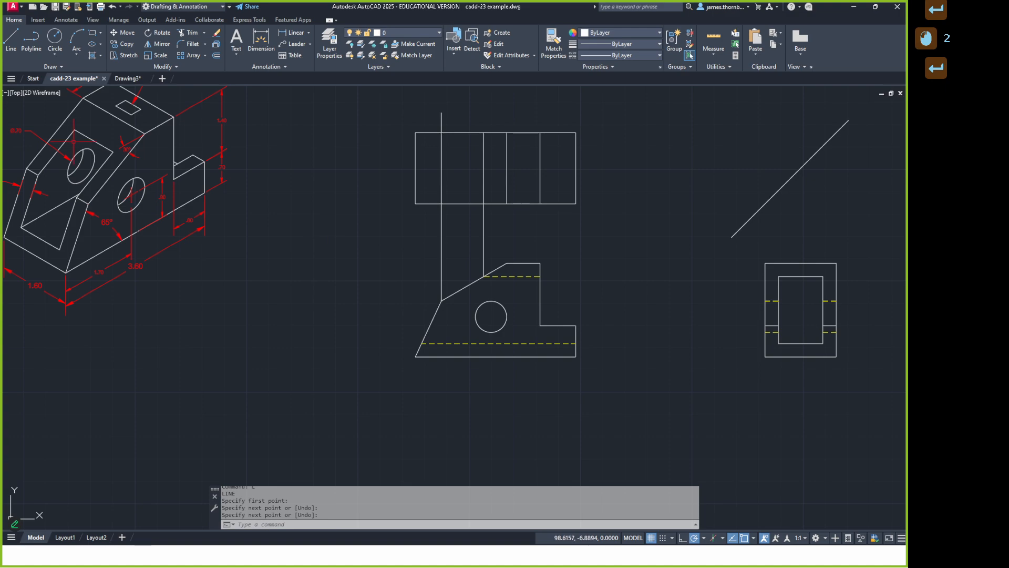
# Draw a vertical line from the slope end of the side view's lower hidden line up past the top view's upper edge
pyautogui.click(94, 140)
pyautogui.click(83, 130)
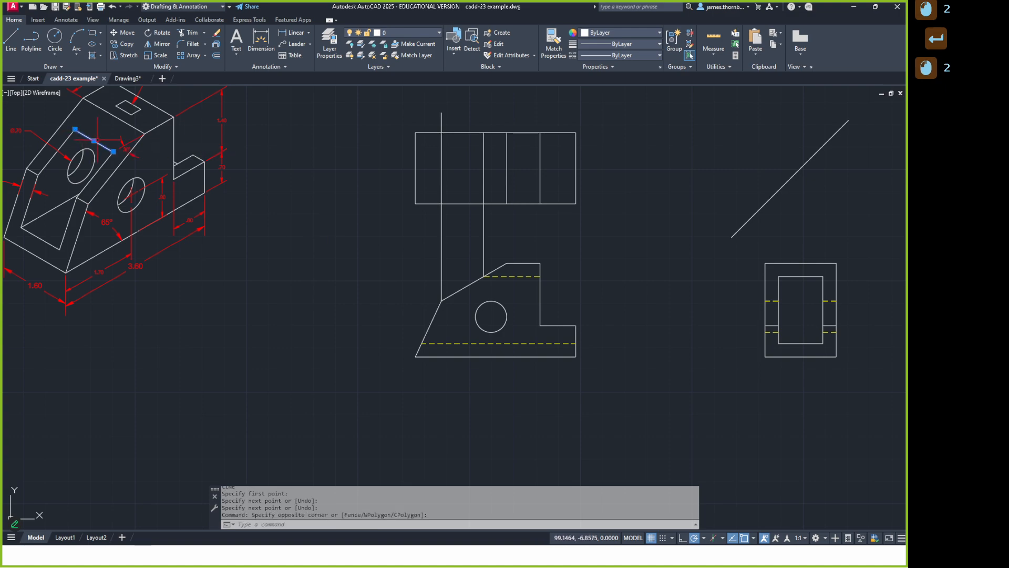
pyautogui.moveTo(116, 149); pyautogui.dragTo(140, 157, button='middle')
pyautogui.press('Escape')
pyautogui.press('Escape')
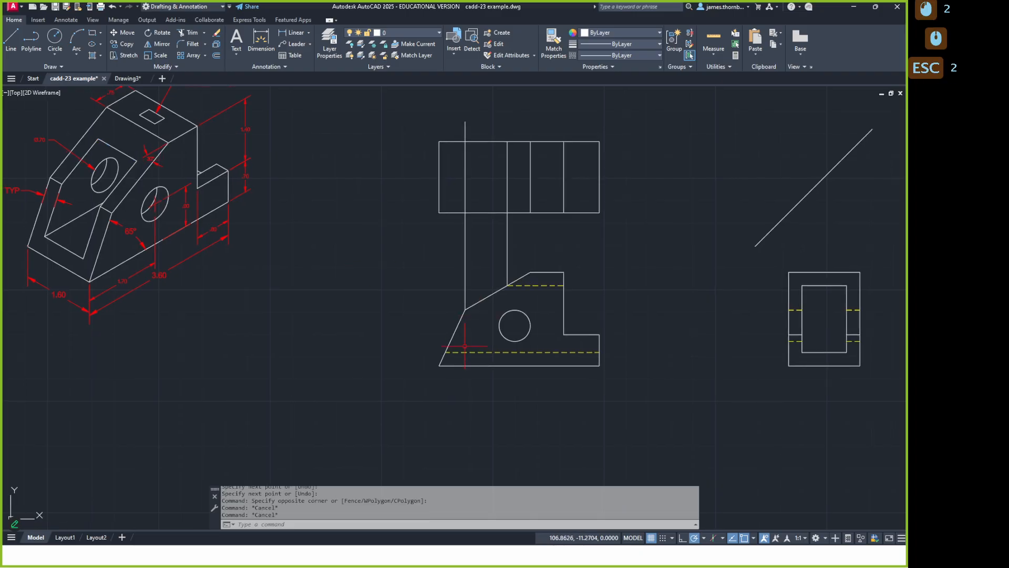
pyautogui.write('l')
pyautogui.press('Return')
pyautogui.click(445, 352)
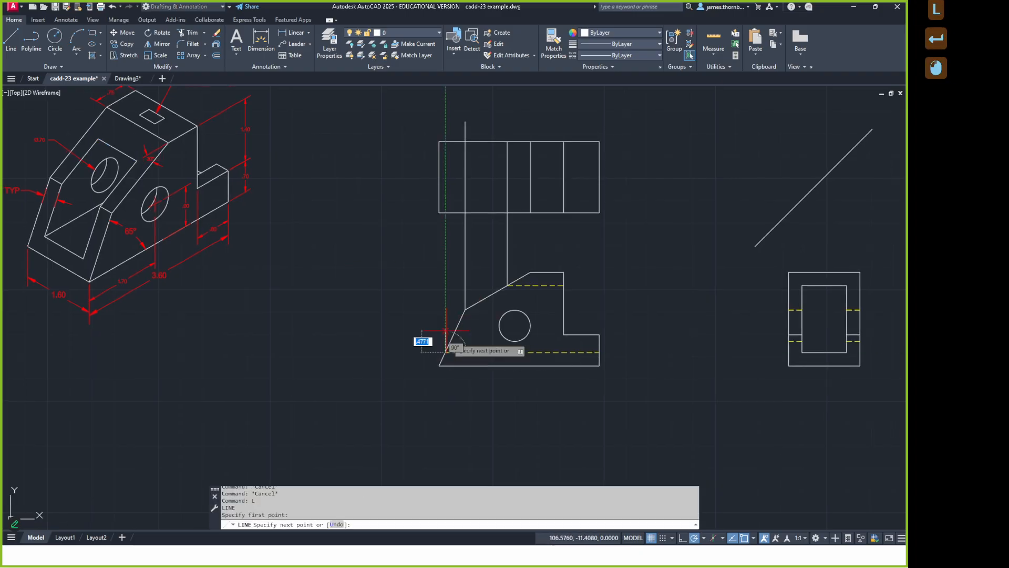
pyautogui.click(444, 128)
pyautogui.press('Return')
pyautogui.click(73, 251)
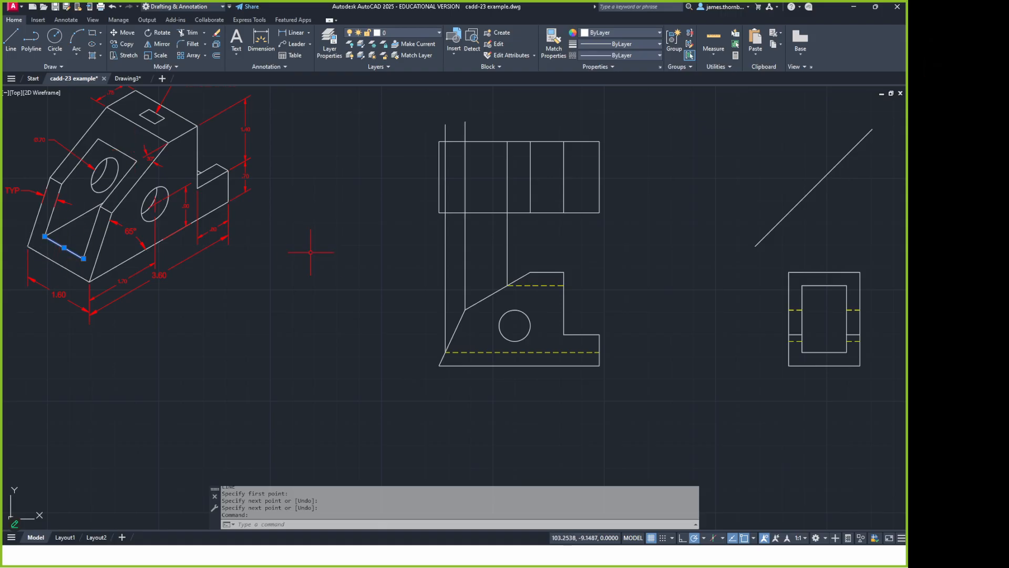
pyautogui.press('Escape')
# Project the end view's inner rectangle's upper-left corner up to the miter line and across to the leftmost projection line in the top view
pyautogui.write('L')
pyautogui.press('Return')
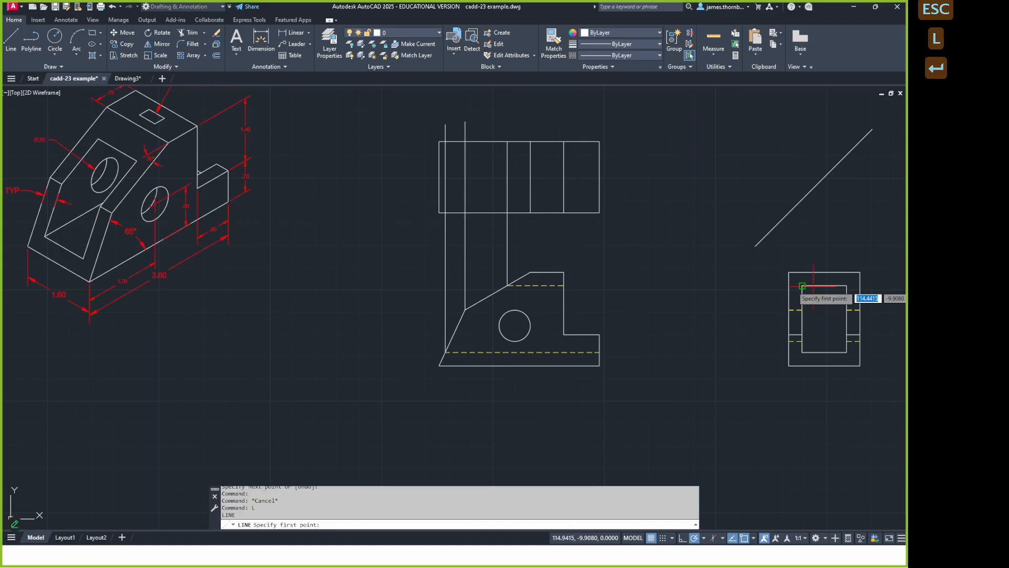
pyautogui.click(802, 199)
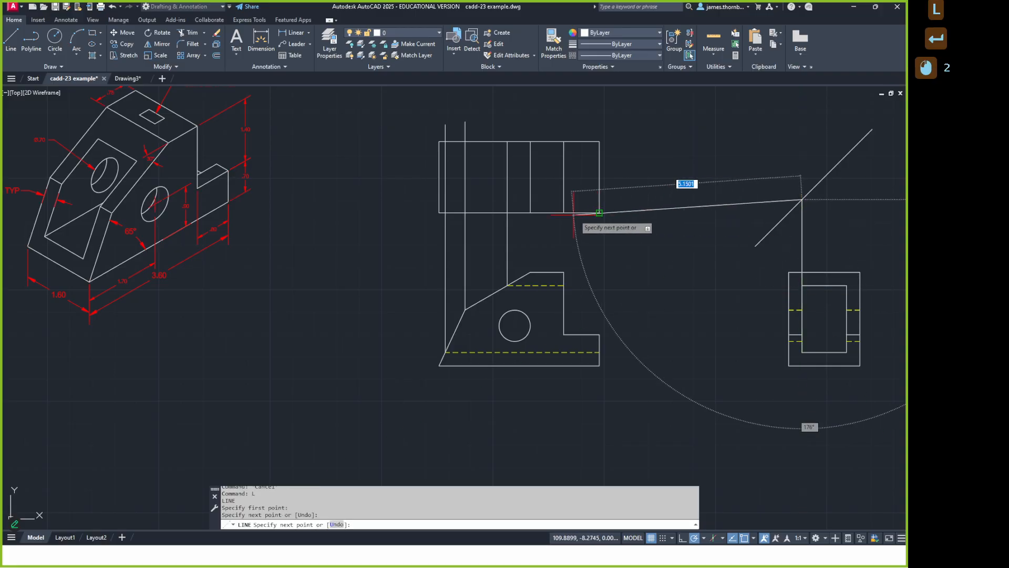
pyautogui.click(445, 199)
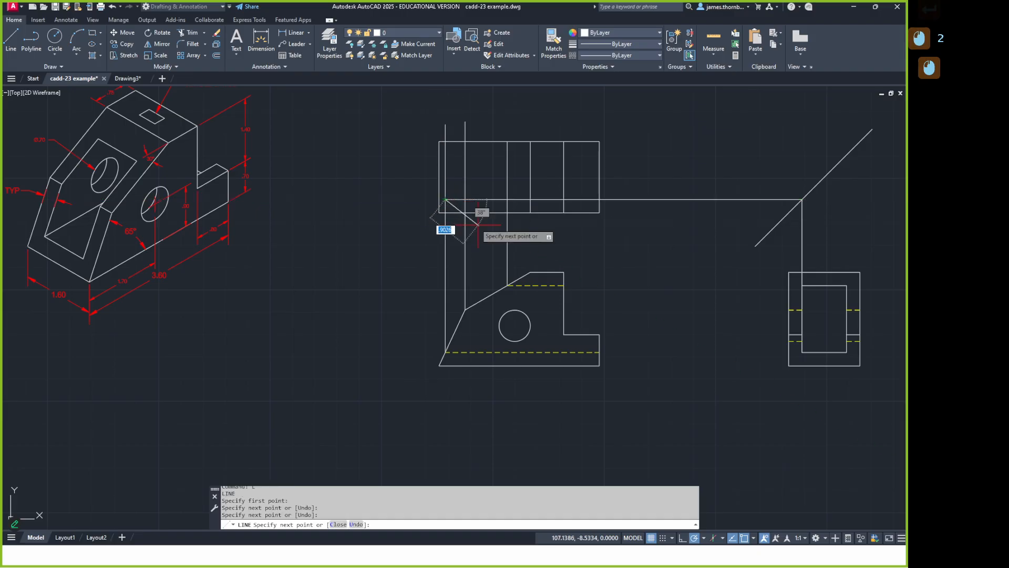
pyautogui.press('Return')
# Project the inner rectangle's upper-right corner up to the miter line and across to the same leftmost projection line
pyautogui.press('Return')
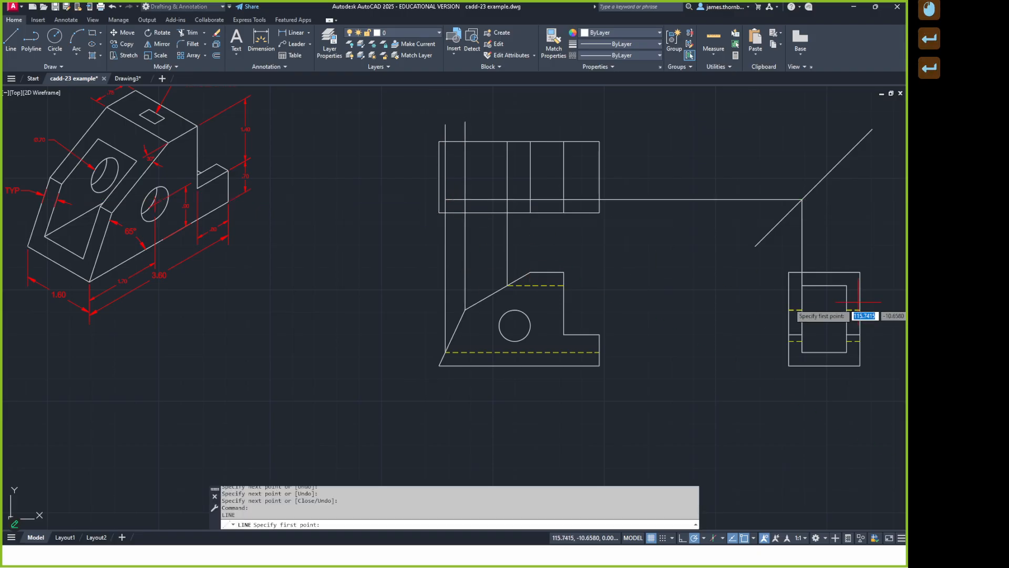
pyautogui.click(846, 155)
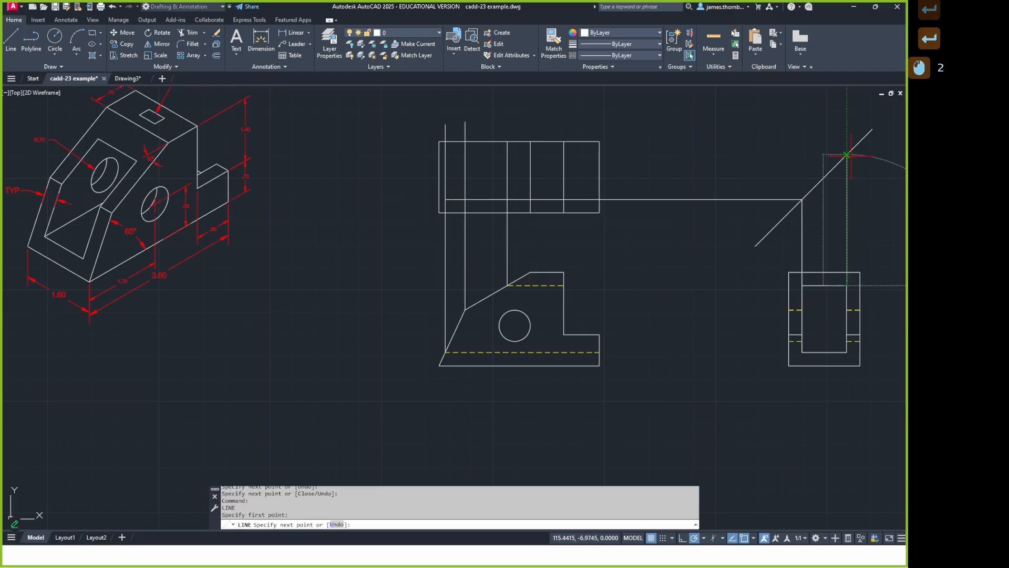
pyautogui.doubleClick(445, 155)
pyautogui.press('Return')
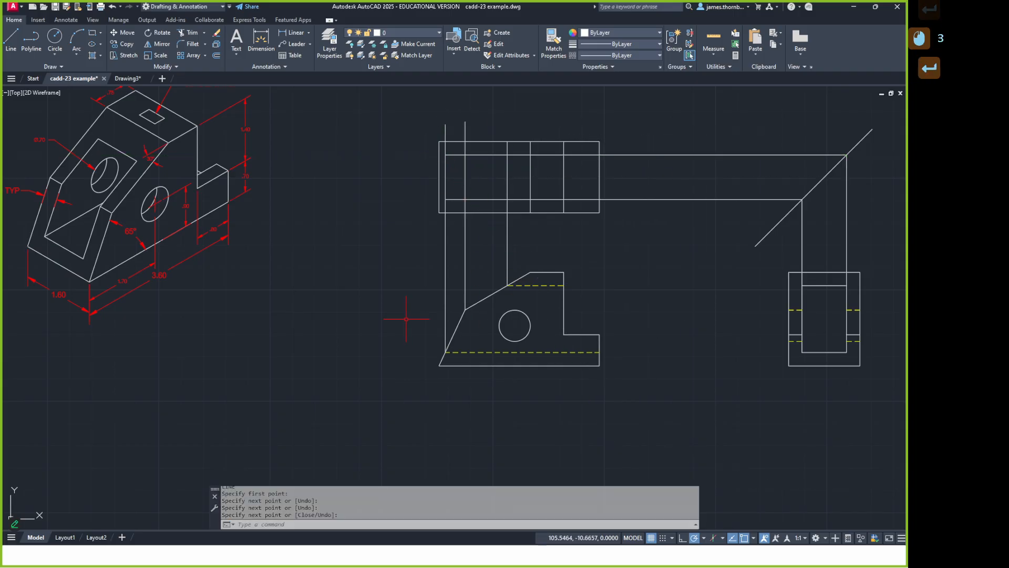
# Trim both horizontal projection lines back to the vertical line projected from the upper hidden line, using it as the cutting edge
pyautogui.write('tr')
pyautogui.press('Return')
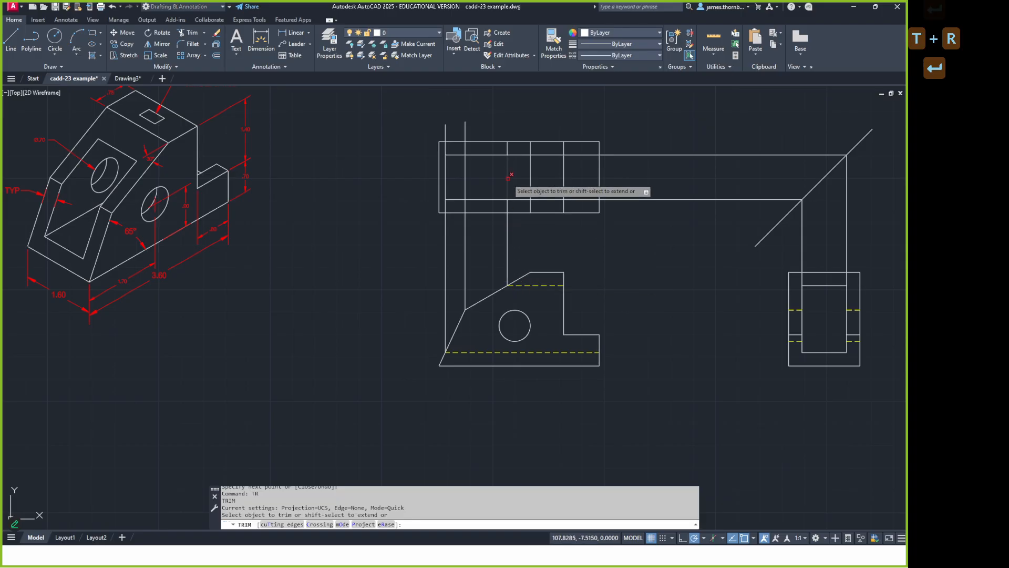
pyautogui.write('t')
pyautogui.press('Return')
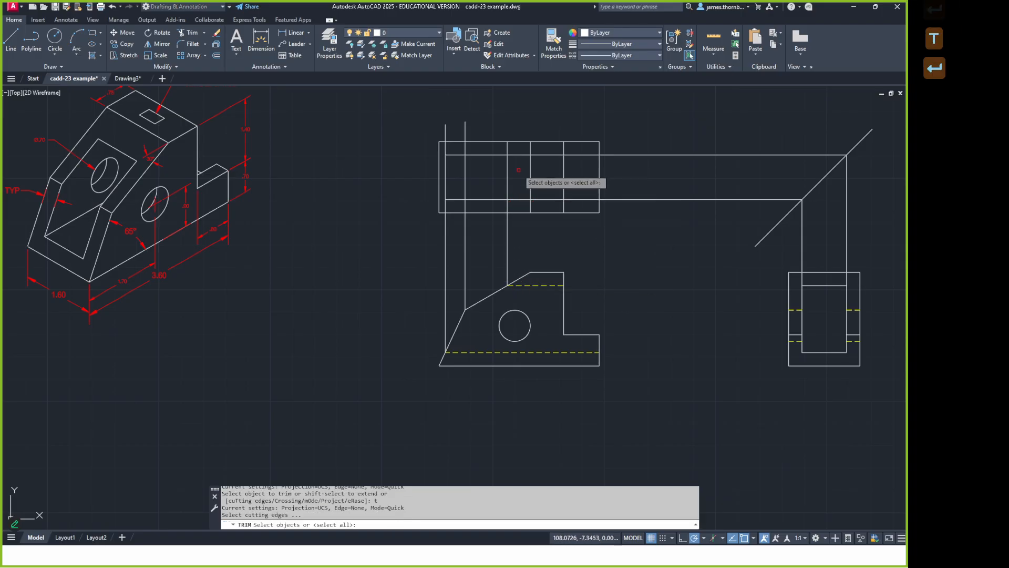
pyautogui.click(508, 173)
pyautogui.press('Return')
pyautogui.click(520, 155)
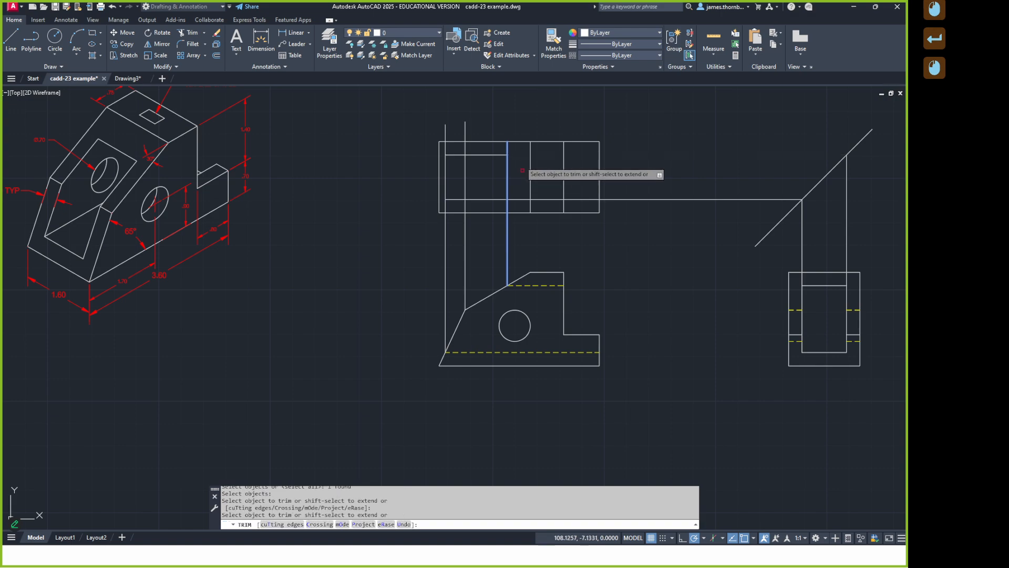
pyautogui.click(522, 198)
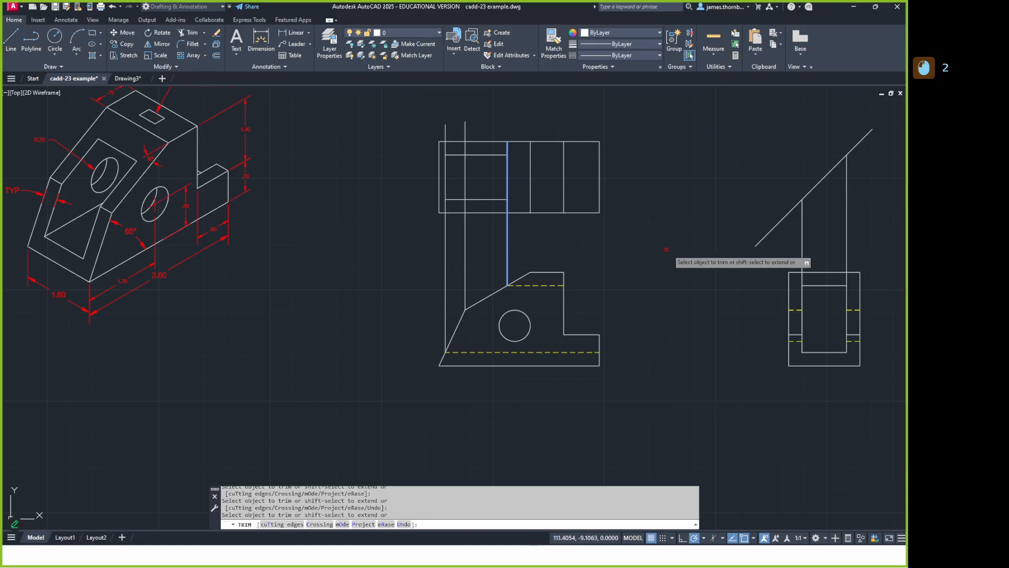
pyautogui.press('Return')
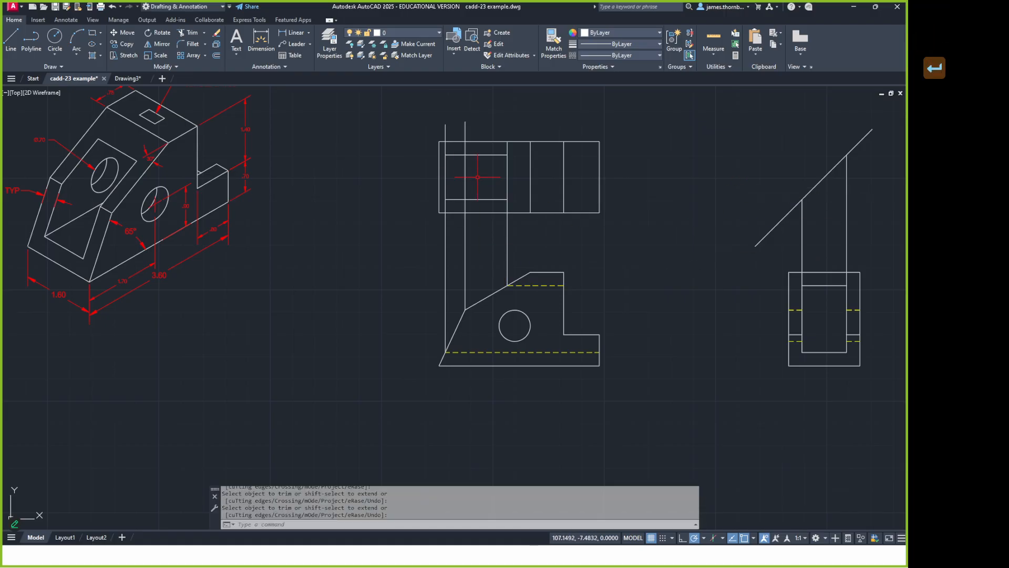
# Trim the line projected from the slope corner between the two horizontal pocket edges and beyond the top view's outline
pyautogui.write('tr')
pyautogui.press('Return')
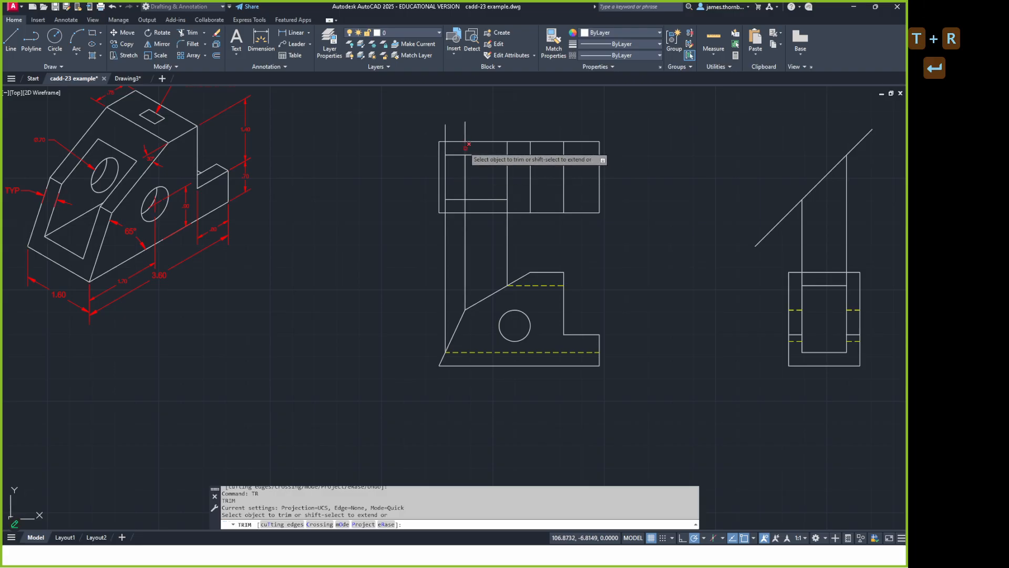
pyautogui.click(465, 177)
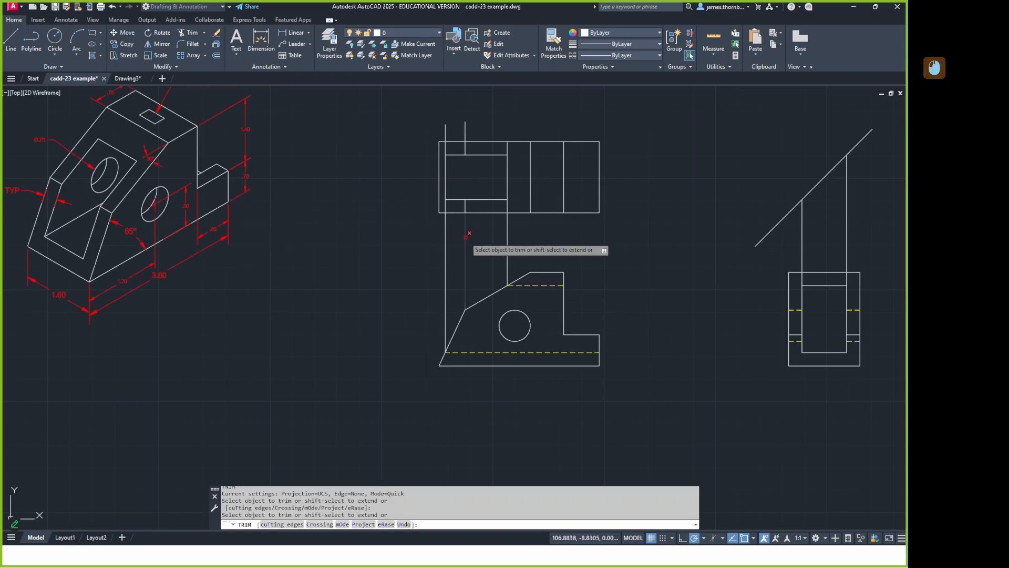
pyautogui.click(465, 237)
pyautogui.click(465, 132)
pyautogui.press('Return')
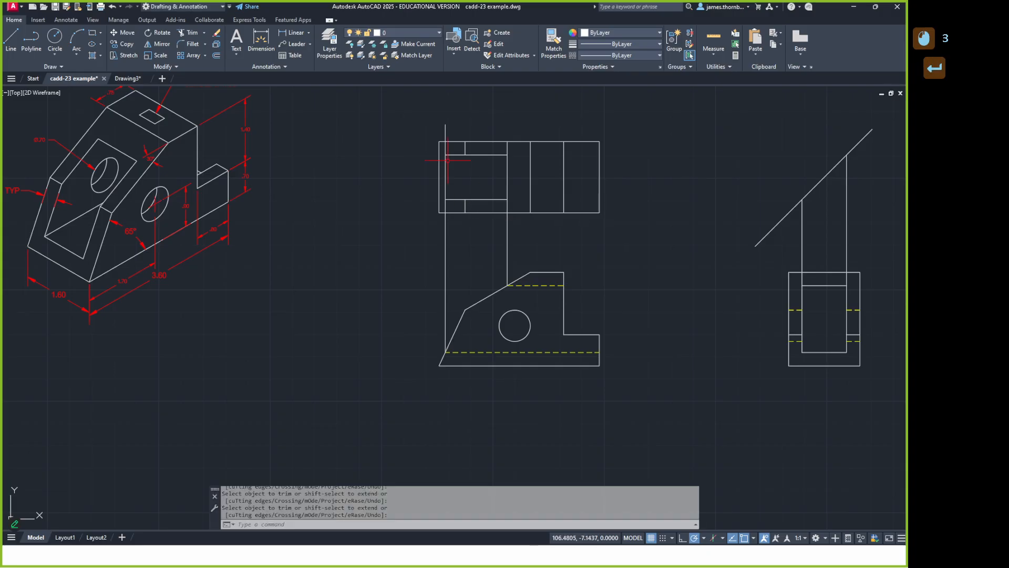
# Trim the two vertical pocket lines above and below the pocket rectangle in the top view
pyautogui.press('Return')
pyautogui.click(446, 136)
pyautogui.click(446, 149)
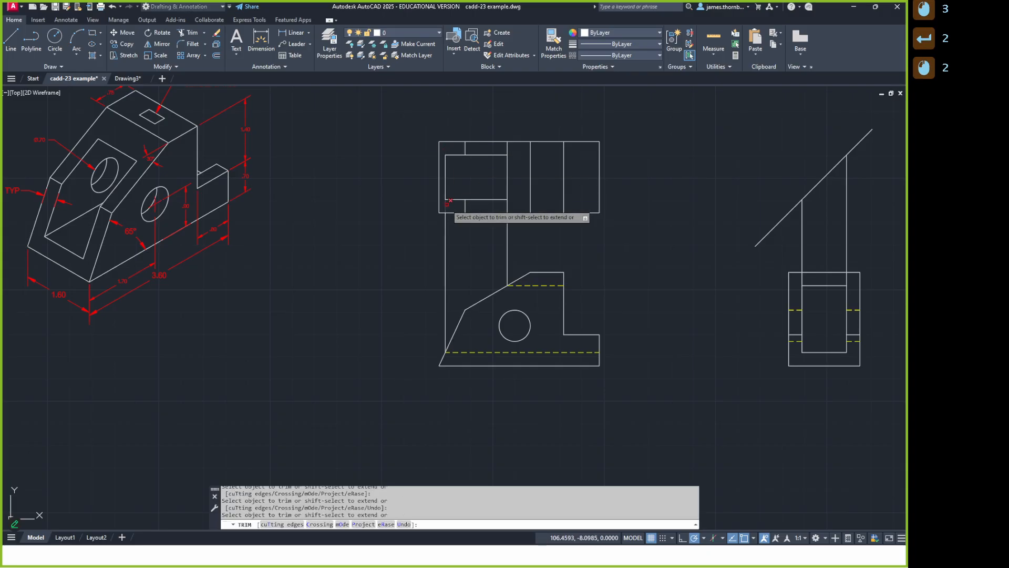
pyautogui.click(448, 204)
pyautogui.click(455, 205)
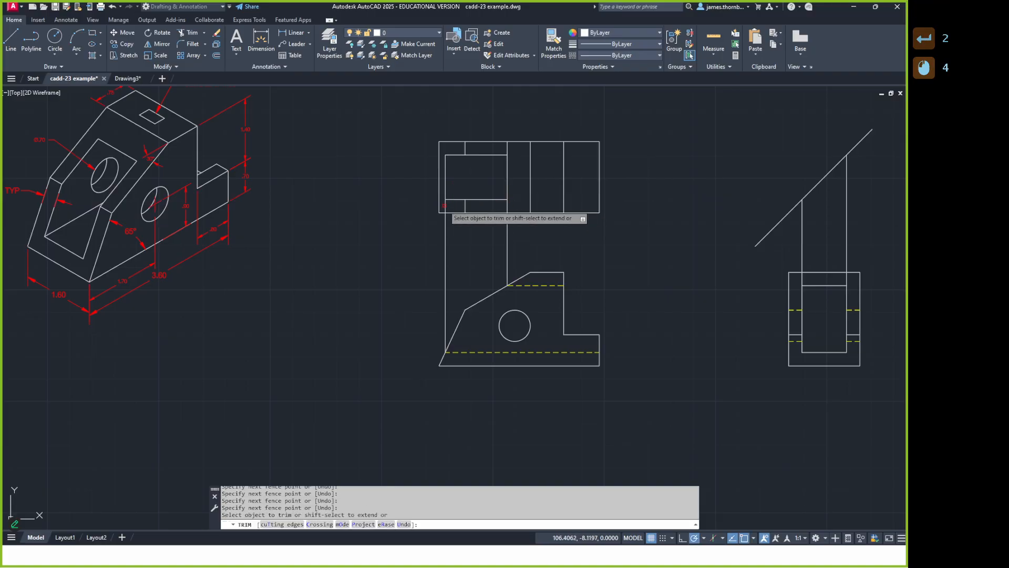
pyautogui.click(445, 206)
pyautogui.click(507, 206)
pyautogui.click(507, 149)
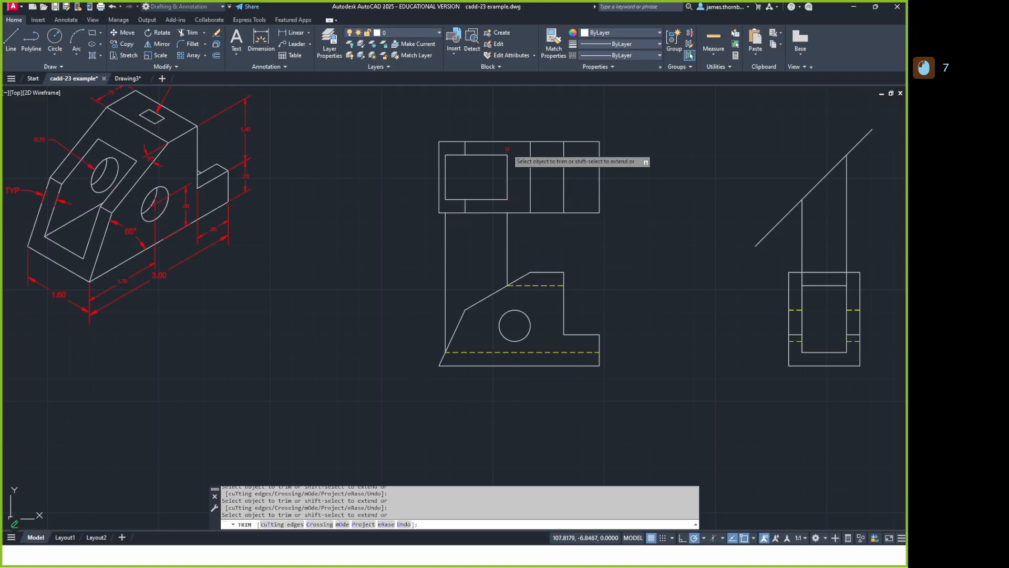
pyautogui.press('Return')
# Delete the leftover vertical projection lines between the top and side views and between the end view and the miter line
pyautogui.click(542, 237)
pyautogui.click(428, 249)
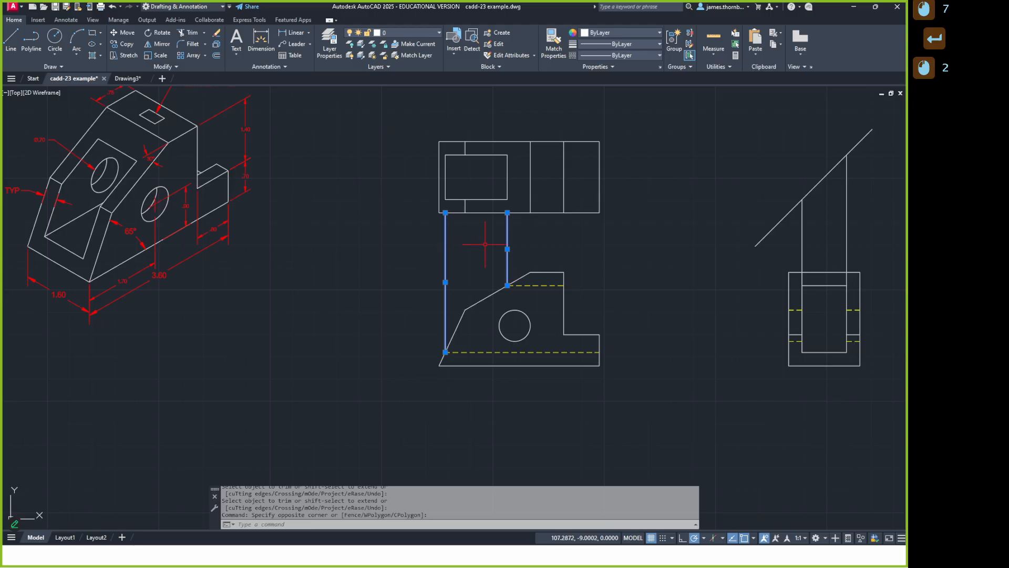
pyautogui.press('Delete')
pyautogui.moveTo(619, 258); pyautogui.dragTo(581, 259, button='middle')
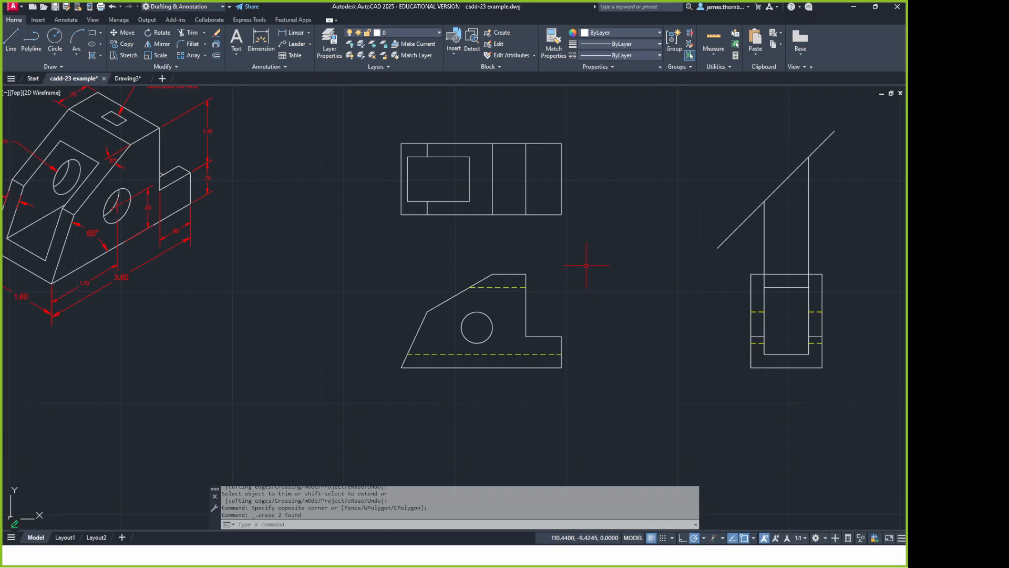
pyautogui.click(851, 251)
pyautogui.click(757, 243)
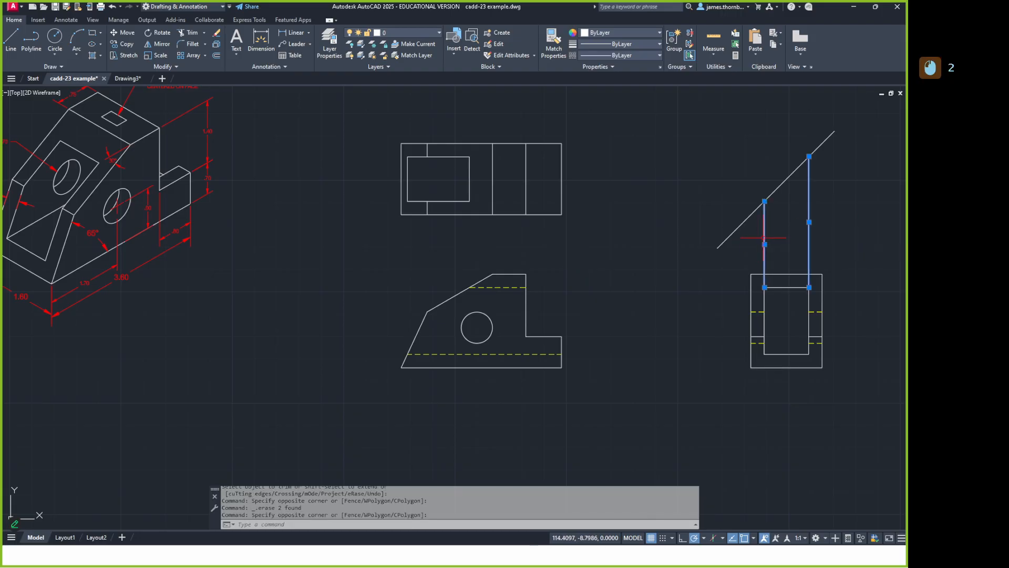
pyautogui.press('Delete')
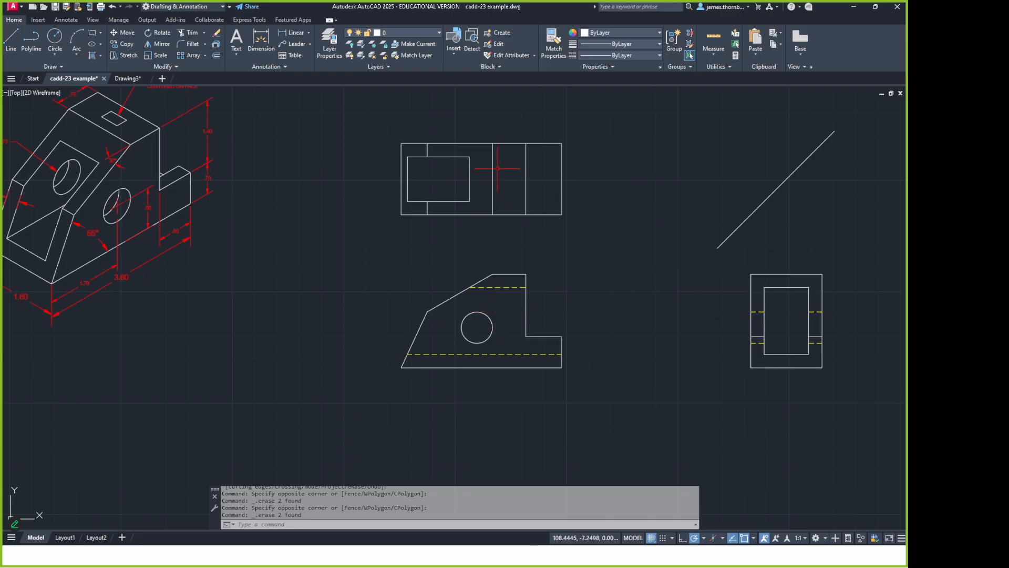
# Draw a horizontal line in two segments from the pocket's upper-right corner to the step edge and on to the top view's right edge
pyautogui.write('L')
pyautogui.press('Return')
pyautogui.click(470, 156)
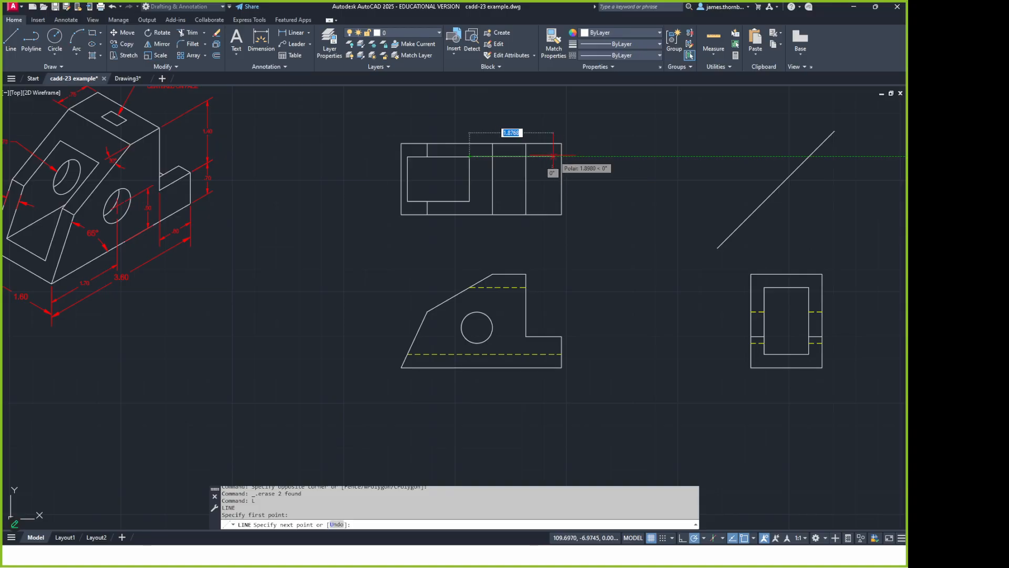
pyautogui.click(526, 156)
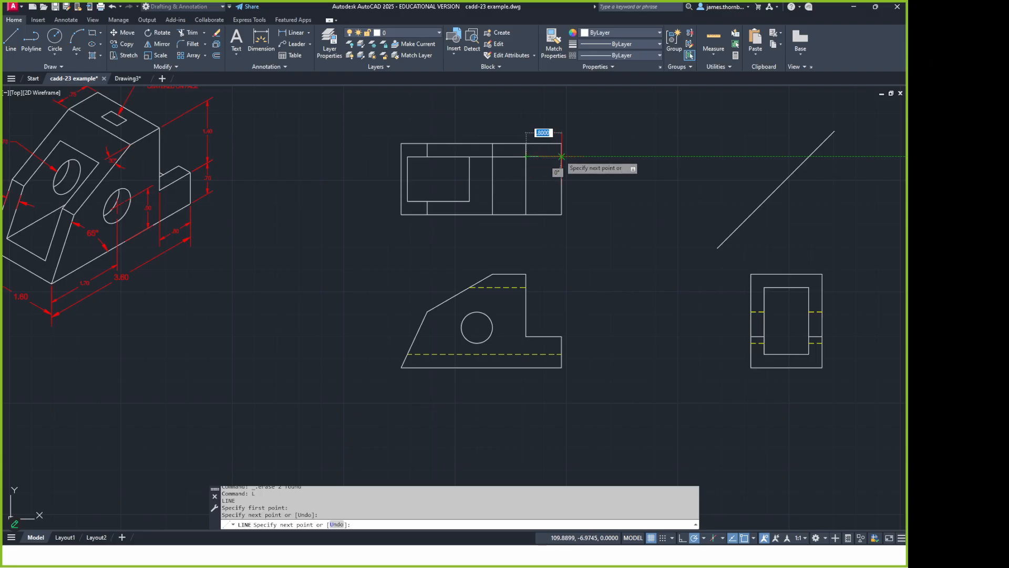
pyautogui.click(561, 157)
pyautogui.press('Return')
# Move the segment between the pocket and the step edge to the hidden layer
pyautogui.click(511, 156)
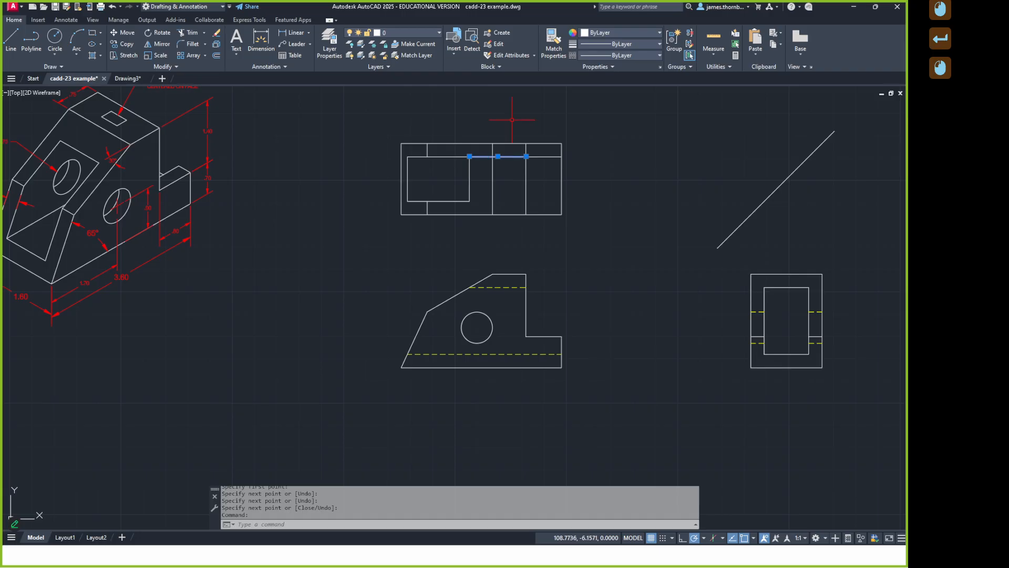
pyautogui.click(410, 33)
pyautogui.click(410, 77)
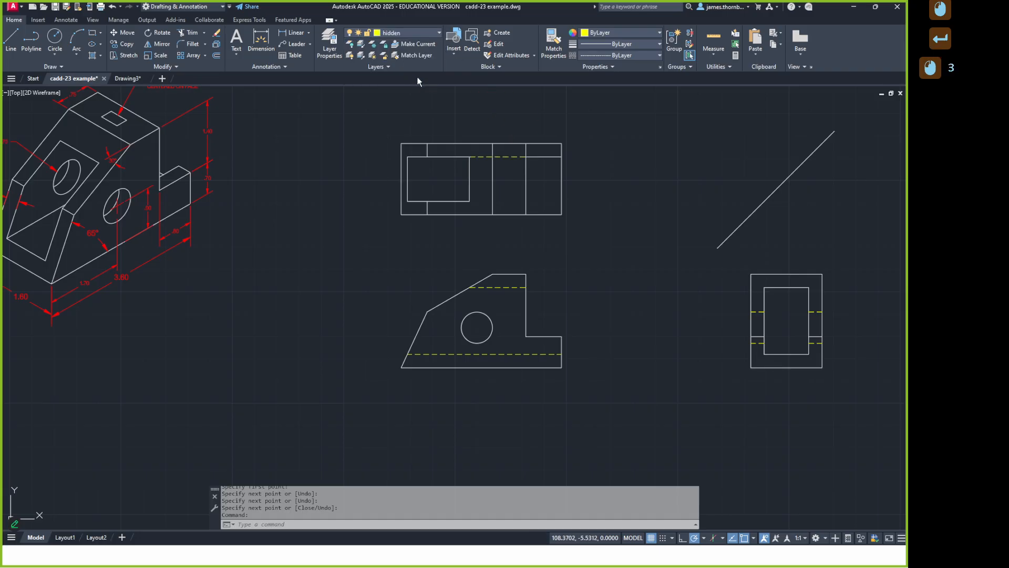
pyautogui.press('Escape')
pyautogui.click(514, 156)
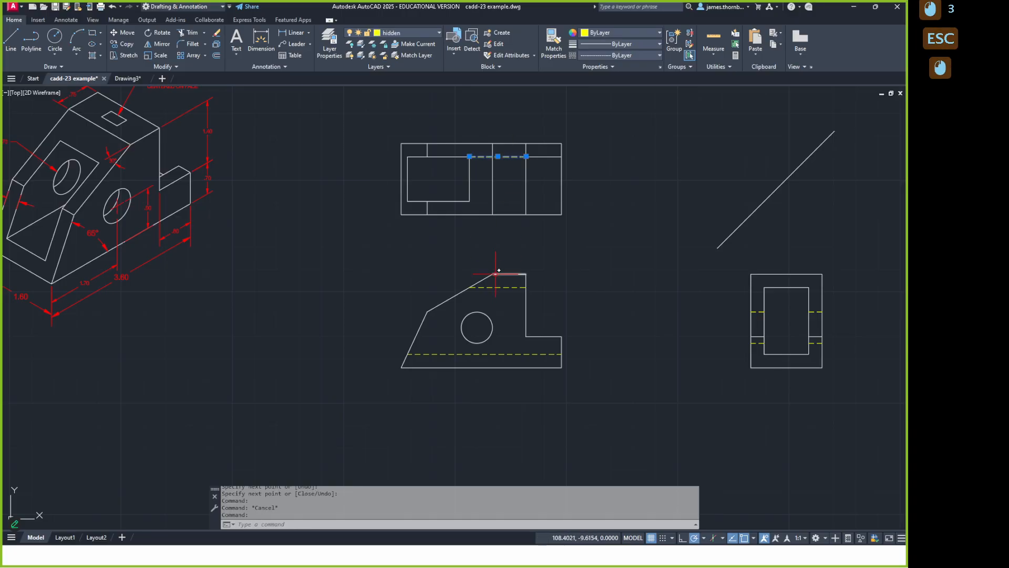
pyautogui.click(492, 286)
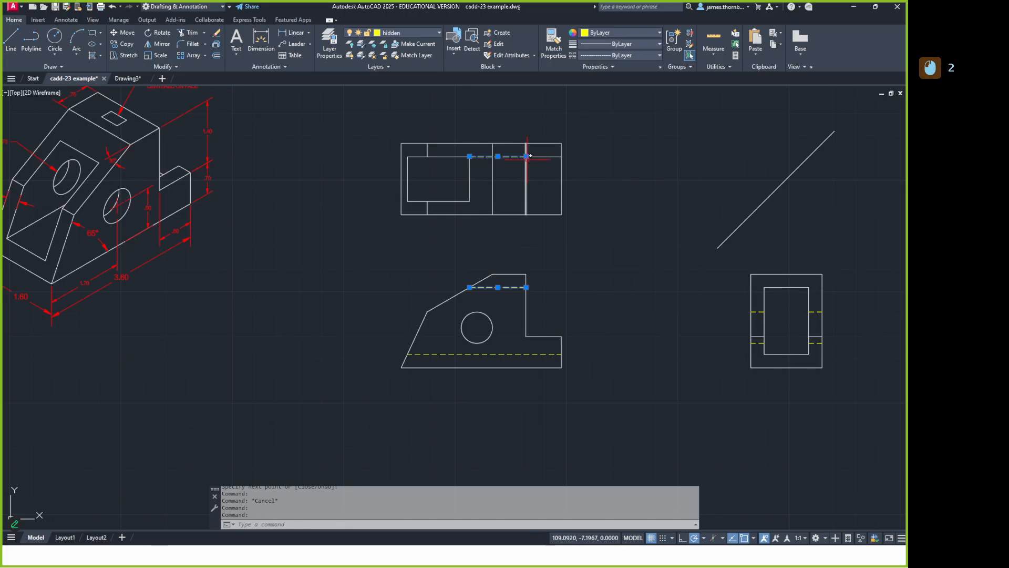
pyautogui.press('Escape')
pyautogui.click(507, 156)
pyautogui.write('M')
pyautogui.press('Return')
pyautogui.click(621, 199)
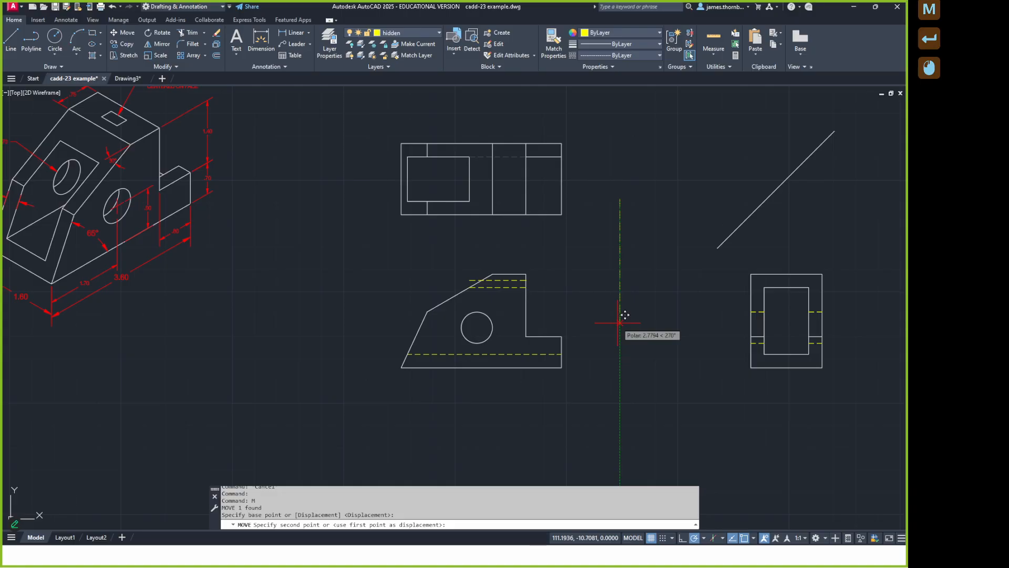
pyautogui.press('Escape')
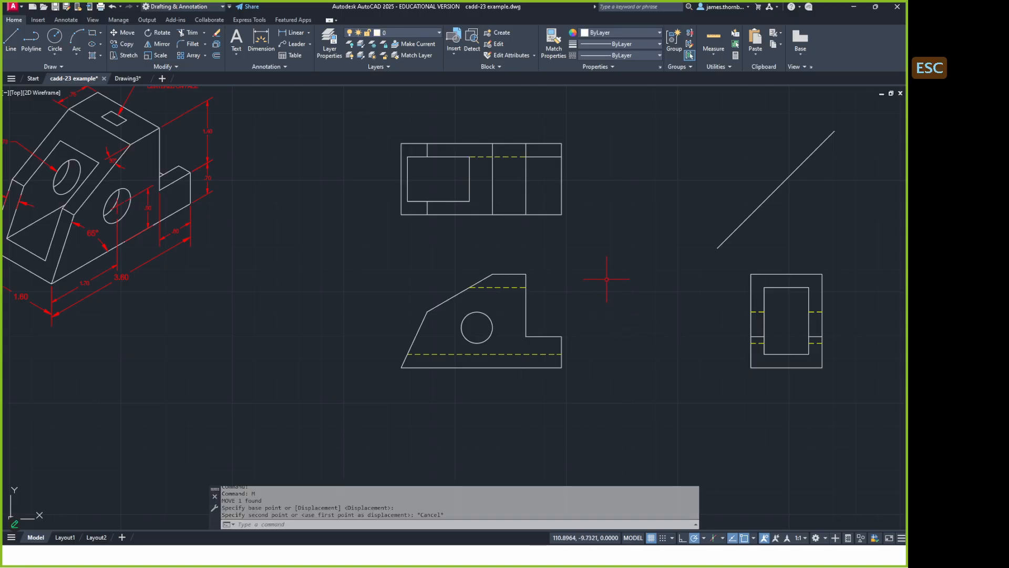
# Copy the hidden segment and its solid continuation from the pocket's upper-right corner to its lower-right corner in the top view
pyautogui.click(519, 152)
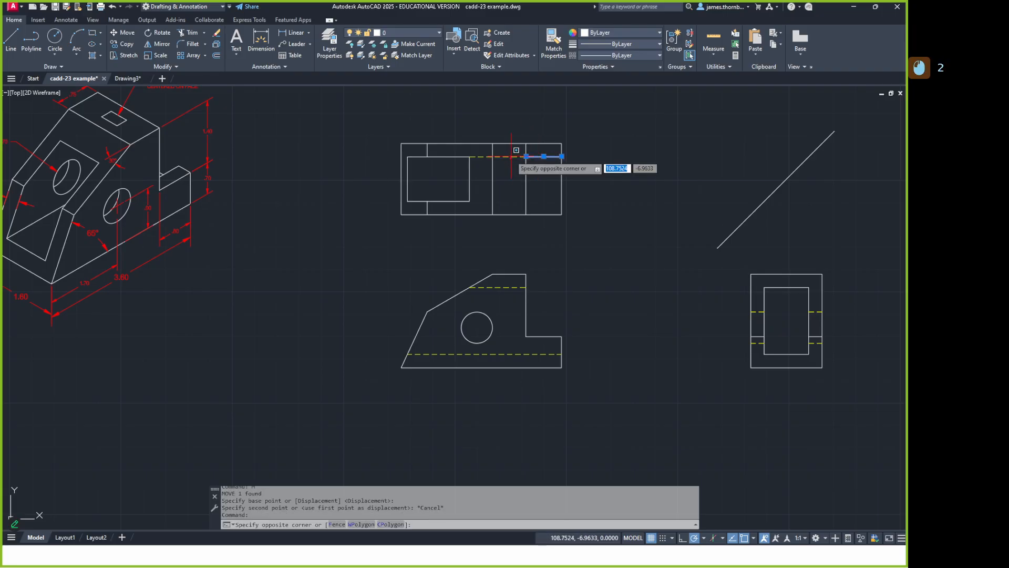
pyautogui.click(514, 155)
pyautogui.write('cp')
pyautogui.press('Return')
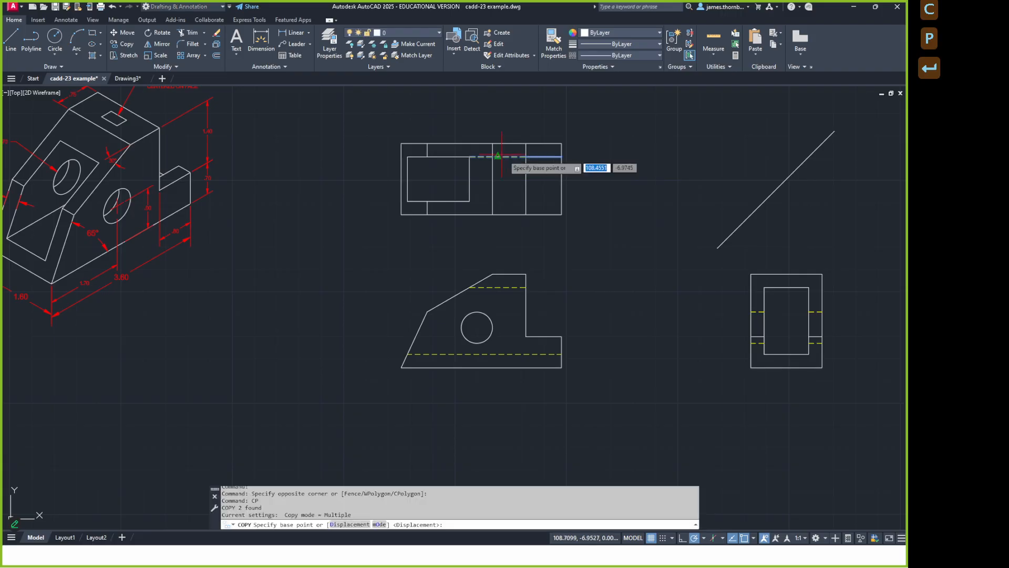
pyautogui.click(469, 156)
pyautogui.click(477, 201)
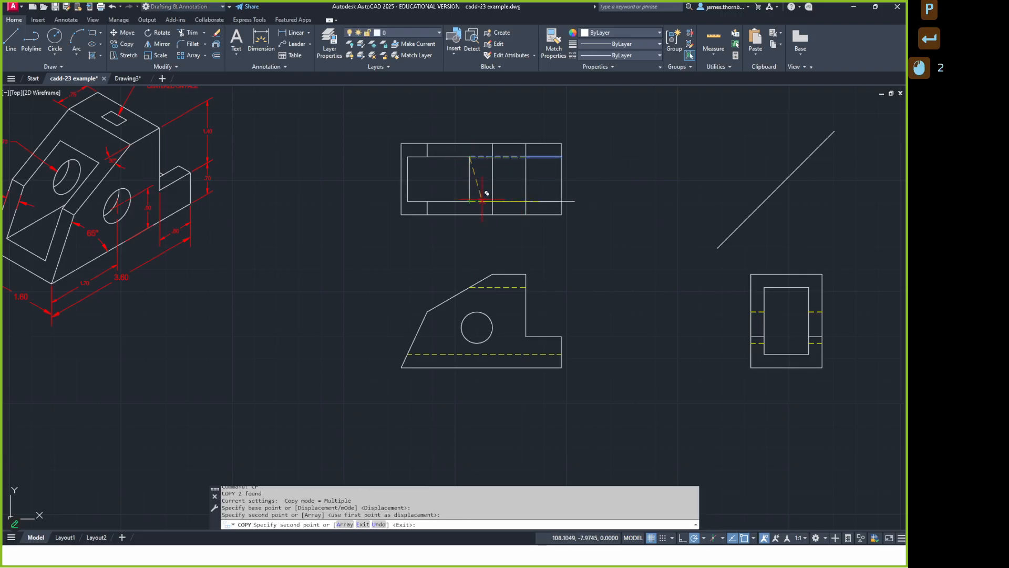
pyautogui.press('Return')
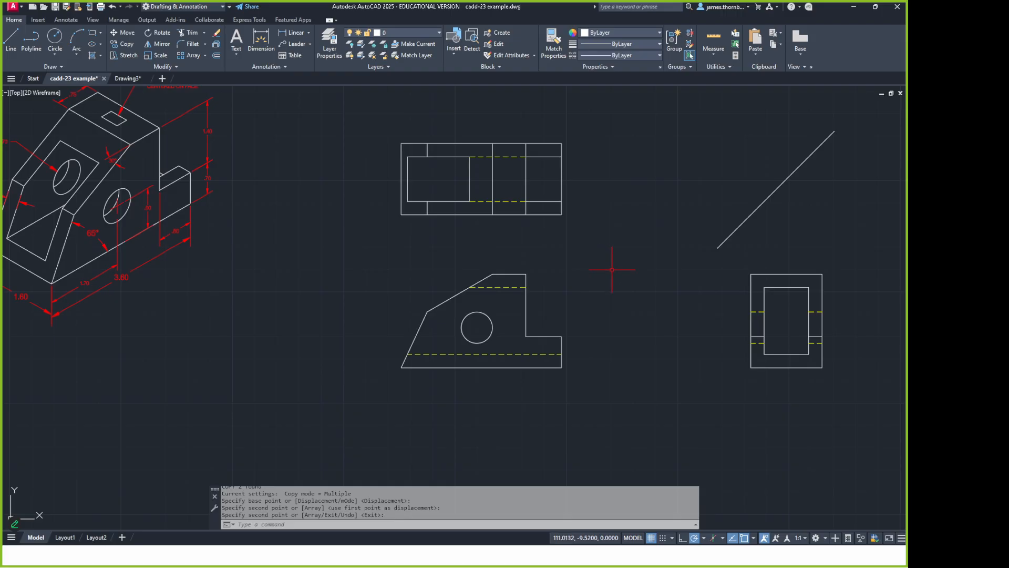
# Try to project a vertical line from the circle's right quadrant in the side view up to the top view
pyautogui.moveTo(611, 269); pyautogui.dragTo(646, 265, button='middle')
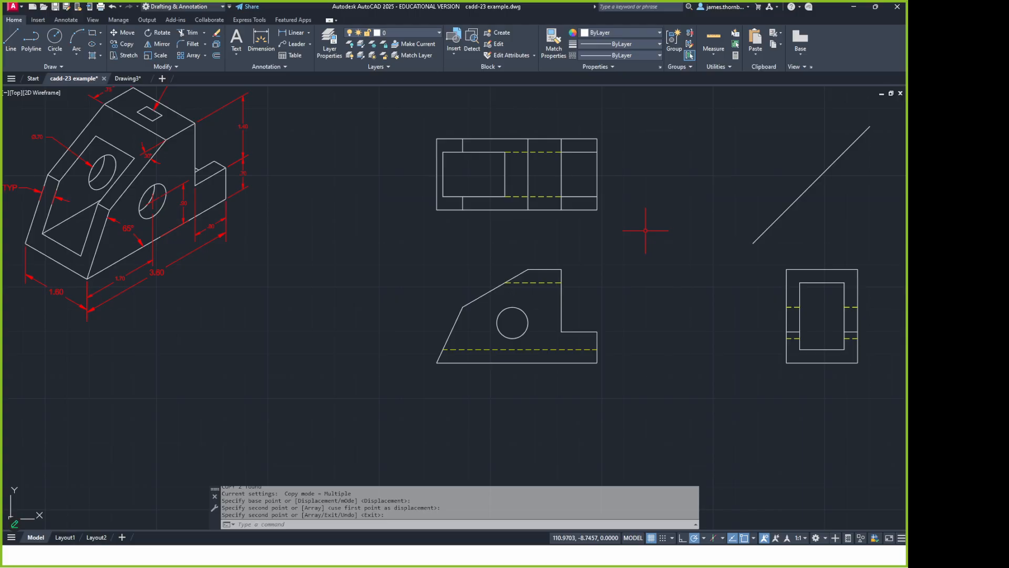
pyautogui.write('L')
pyautogui.press('Return')
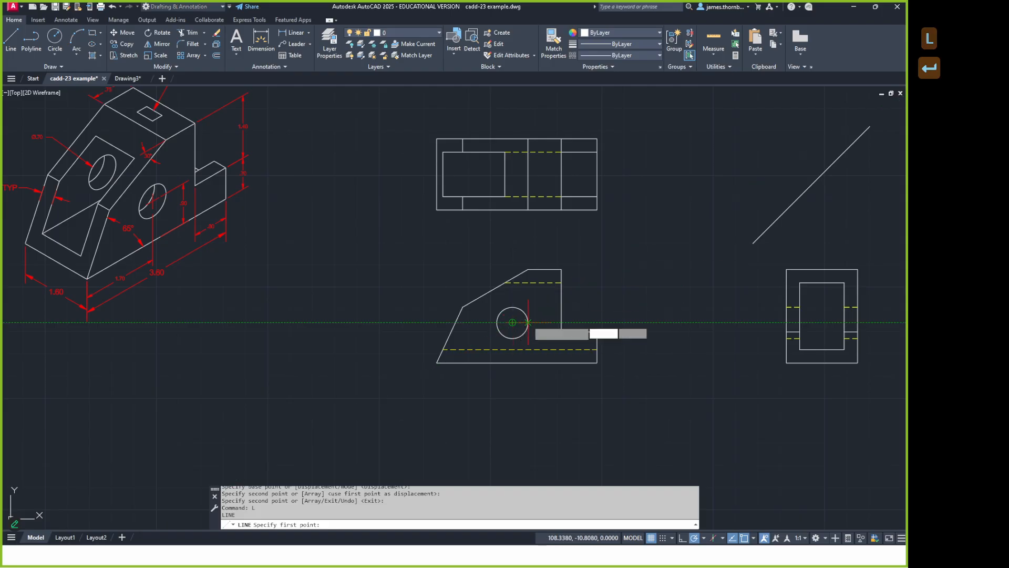
pyautogui.click(527, 322)
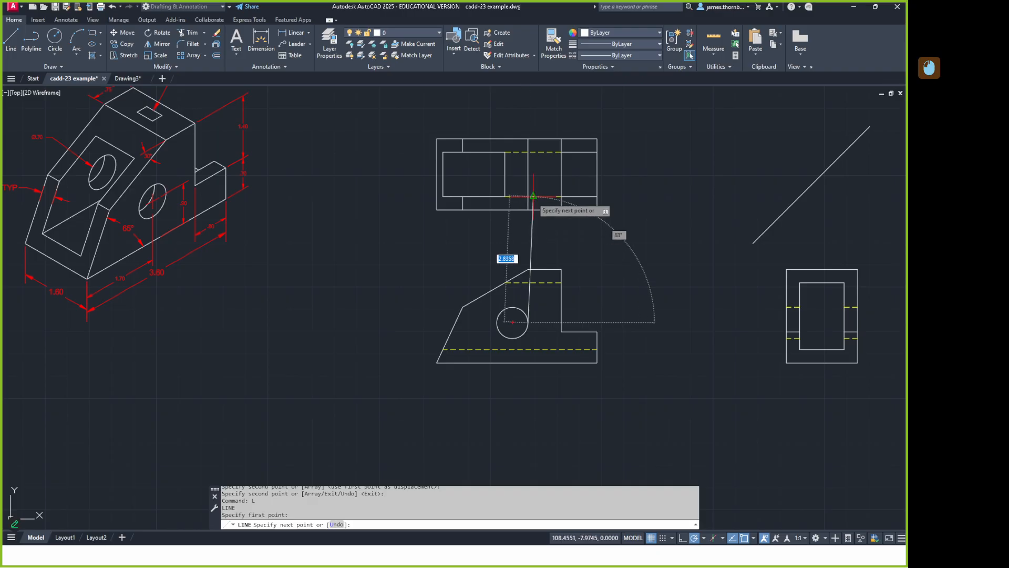
pyautogui.scroll(3, 533, 196)
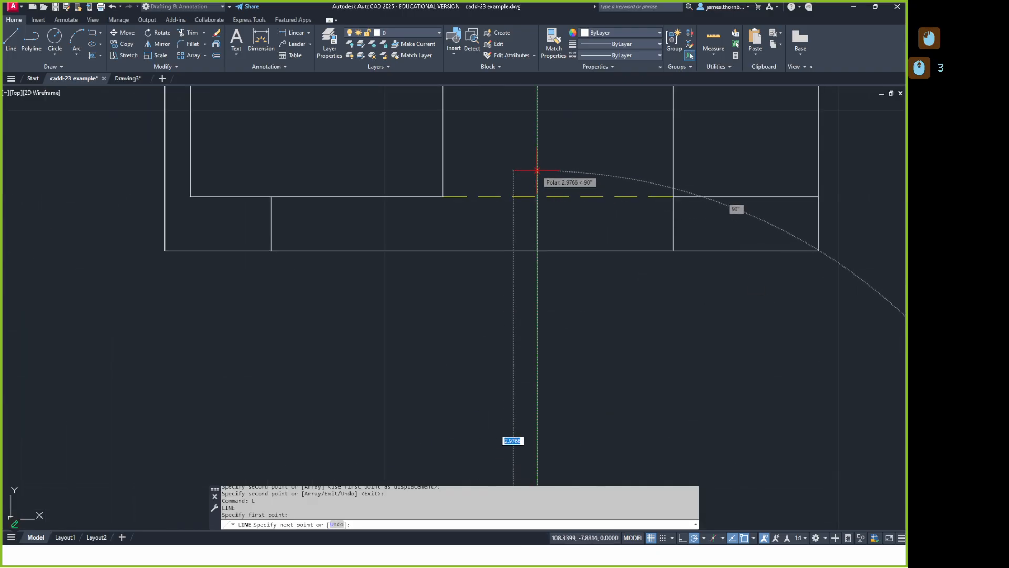
pyautogui.press('Escape')
pyautogui.scroll(-2, 531, 284)
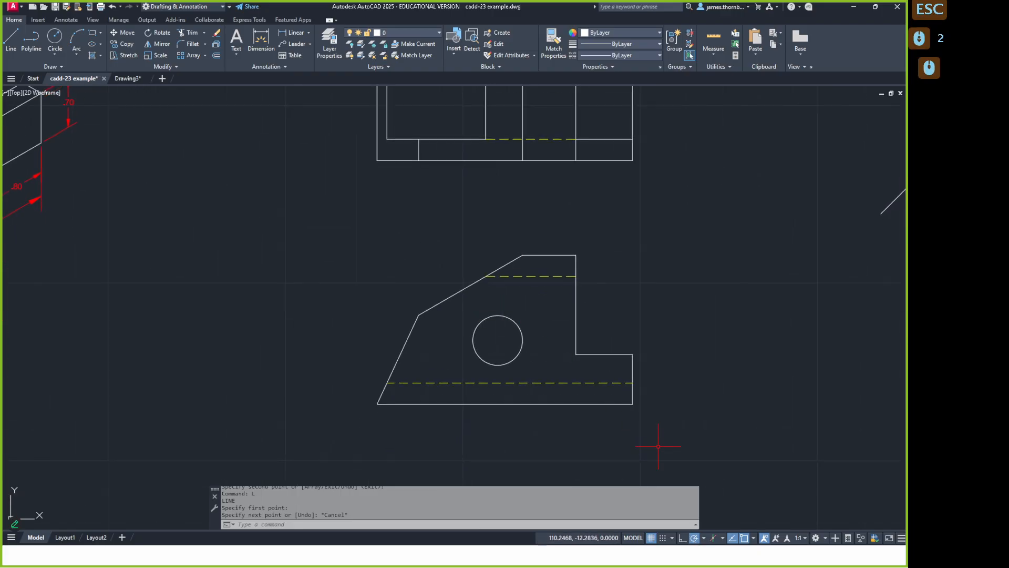
# Try orthogonal-only object snap tracking in the polar tracking settings, reselect tracking with all polar angles, and discard the changes
pyautogui.click(753, 537)
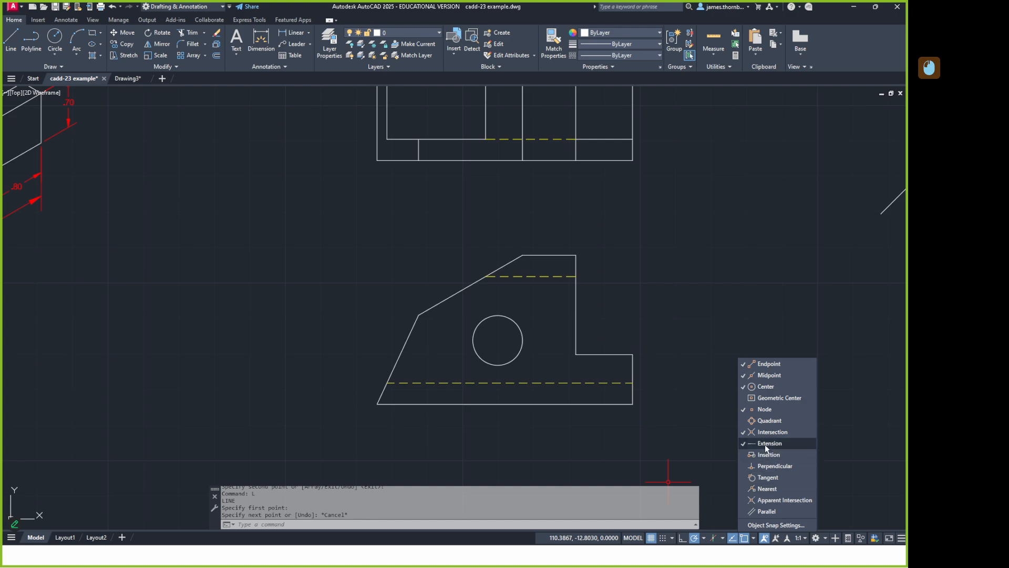
pyautogui.click(704, 537)
pyautogui.click(735, 524)
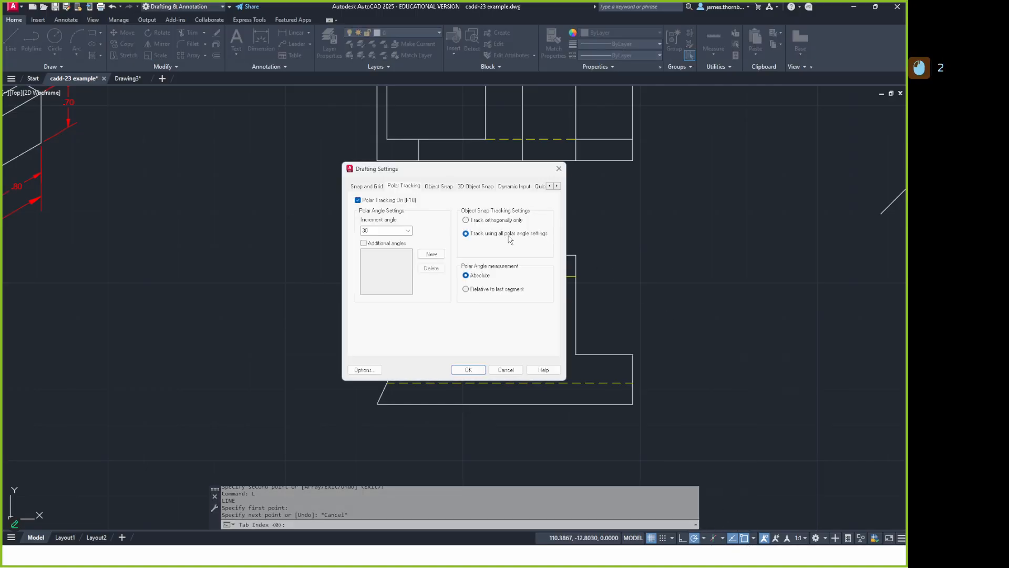
pyautogui.click(486, 220)
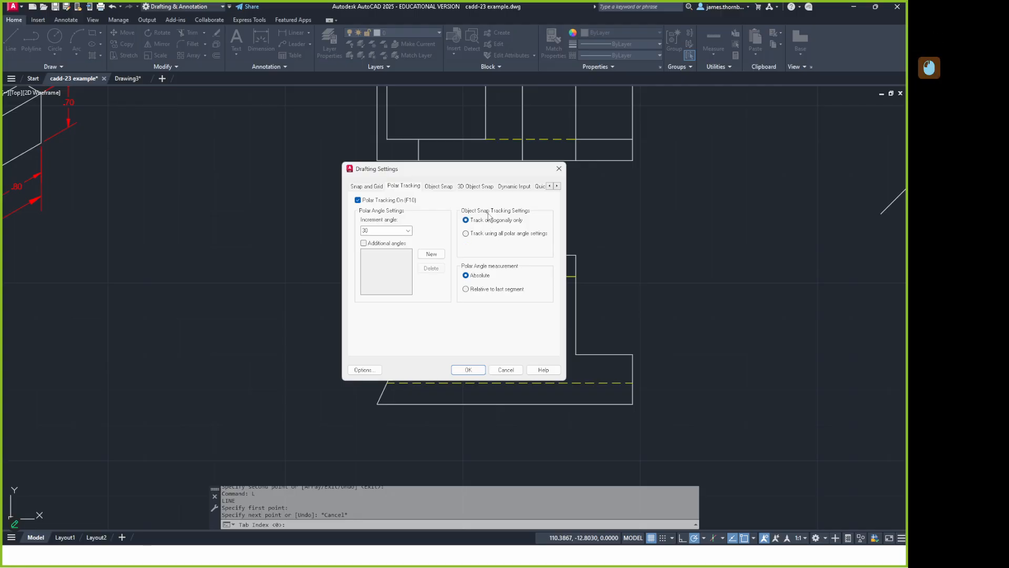
pyautogui.click(487, 233)
pyautogui.click(505, 370)
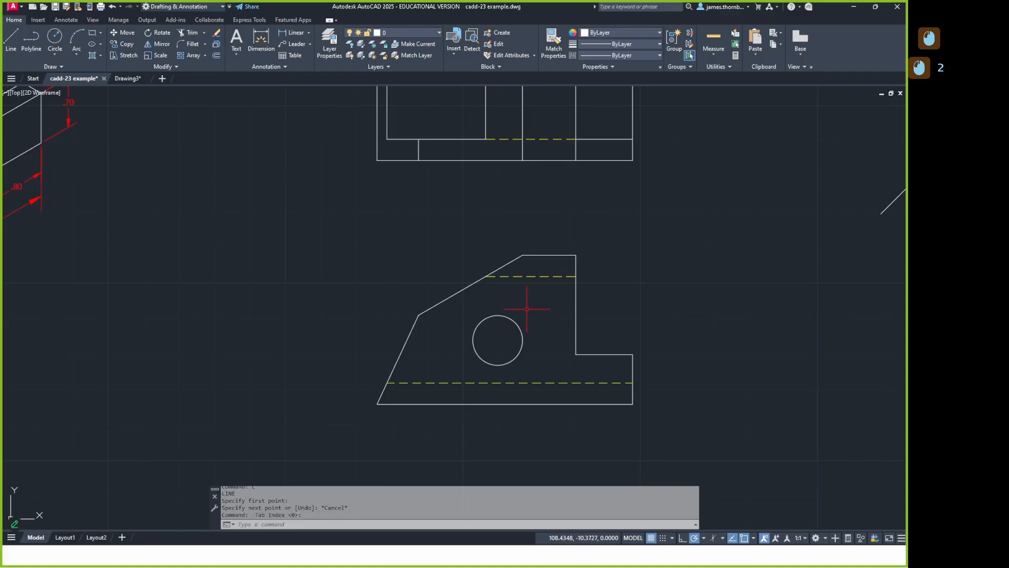
pyautogui.write('l')
pyautogui.press('Return')
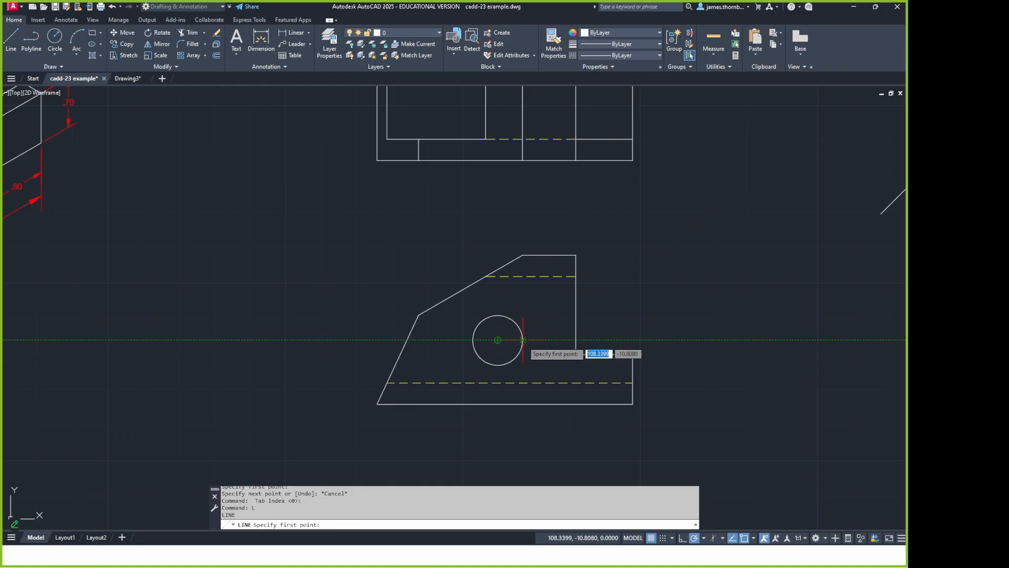
pyautogui.press('Escape')
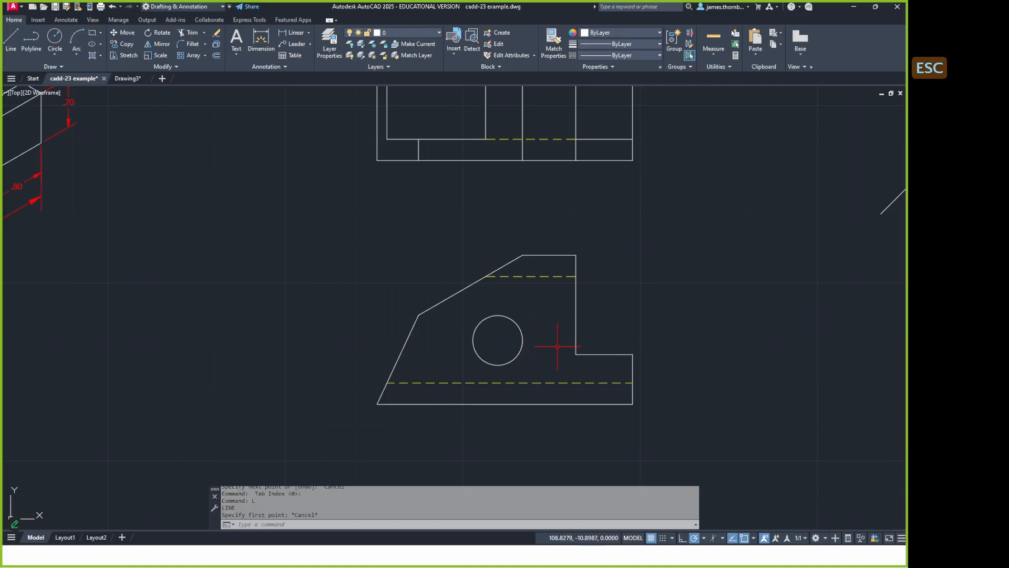
pyautogui.moveTo(558, 343); pyautogui.dragTo(551, 344, button='middle')
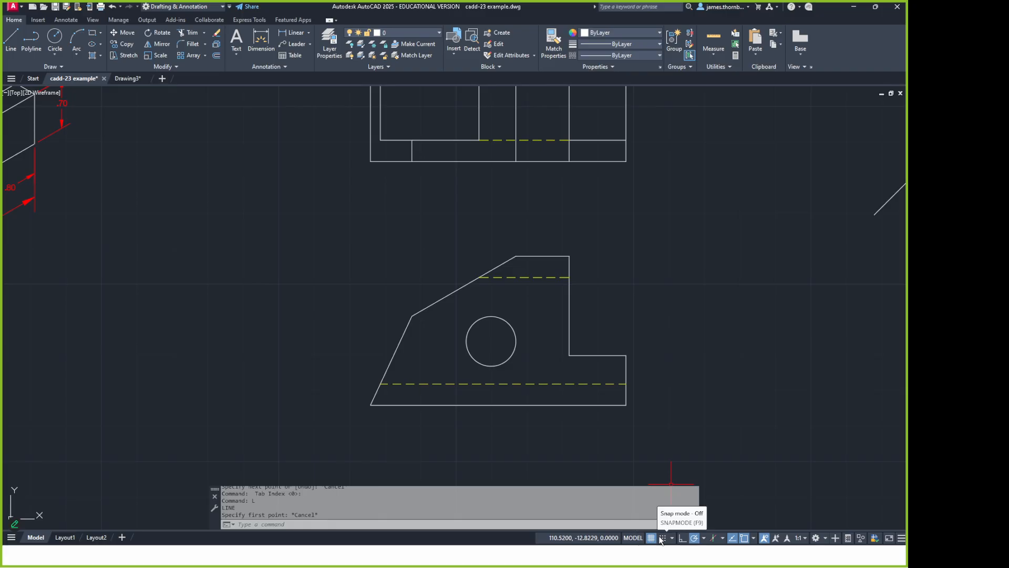
# Try switching between ortho mode and polar tracking, leaving ortho mode on
pyautogui.click(683, 539)
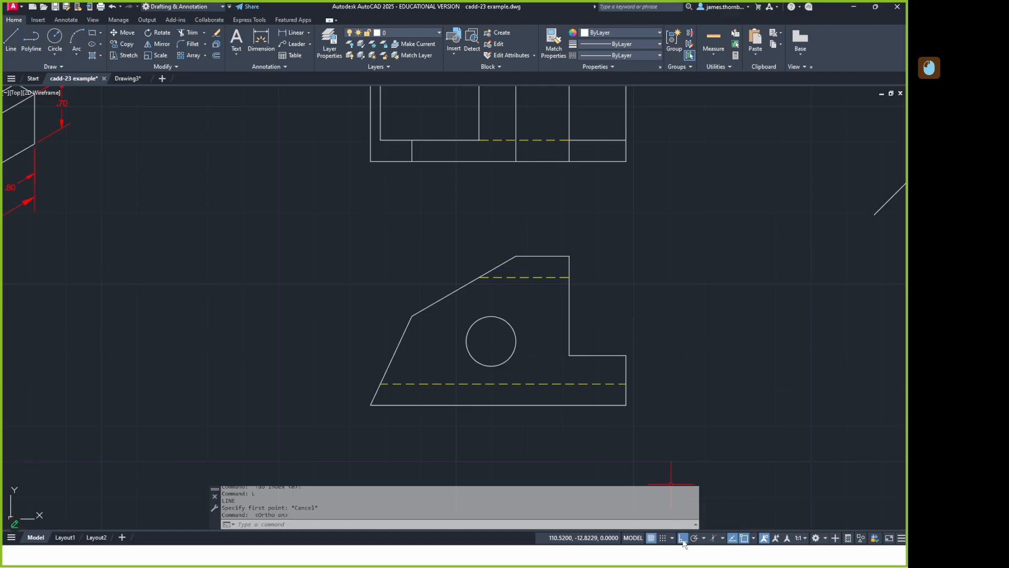
pyautogui.click(694, 538)
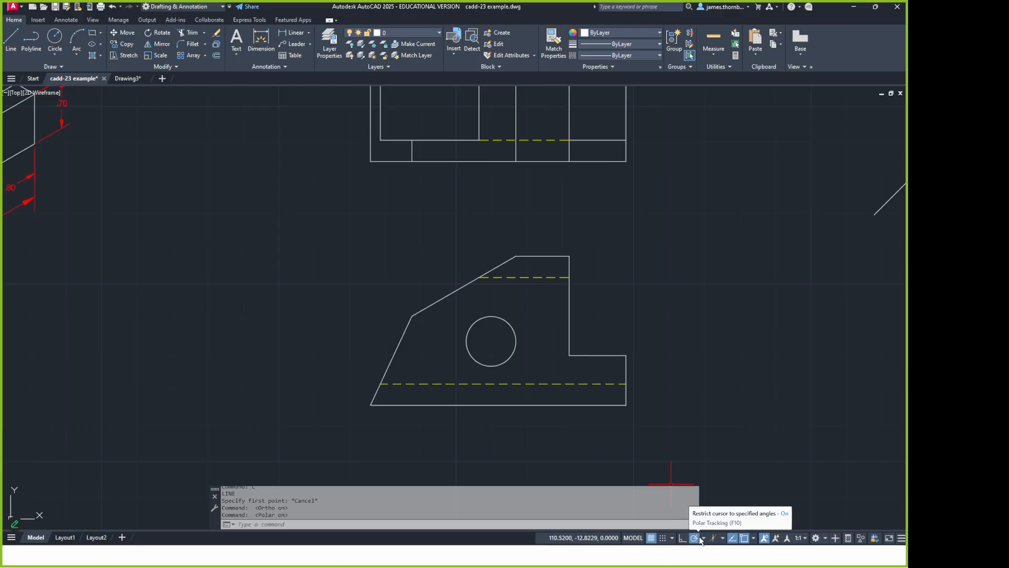
pyautogui.click(694, 538)
pyautogui.click(693, 540)
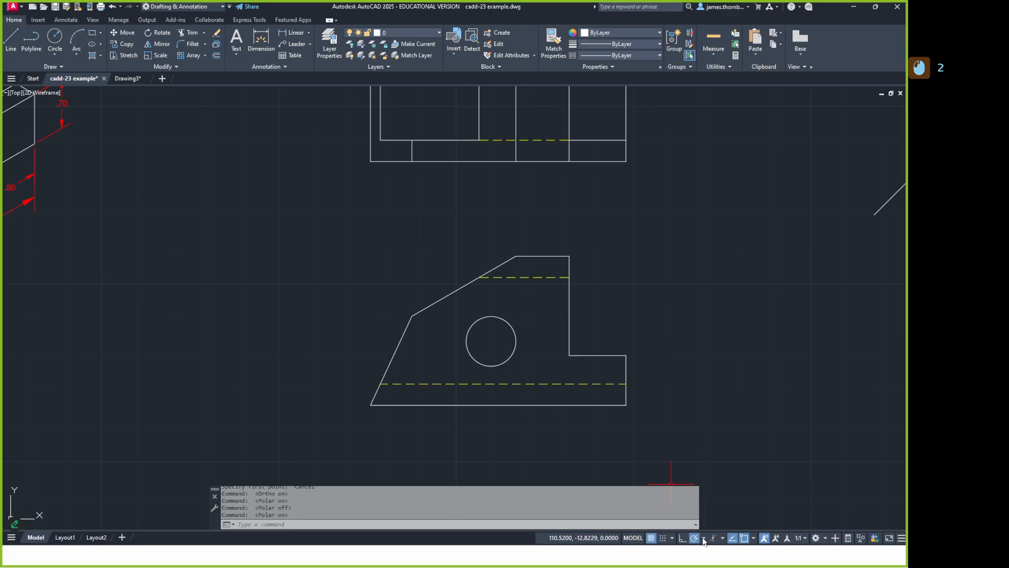
pyautogui.click(705, 539)
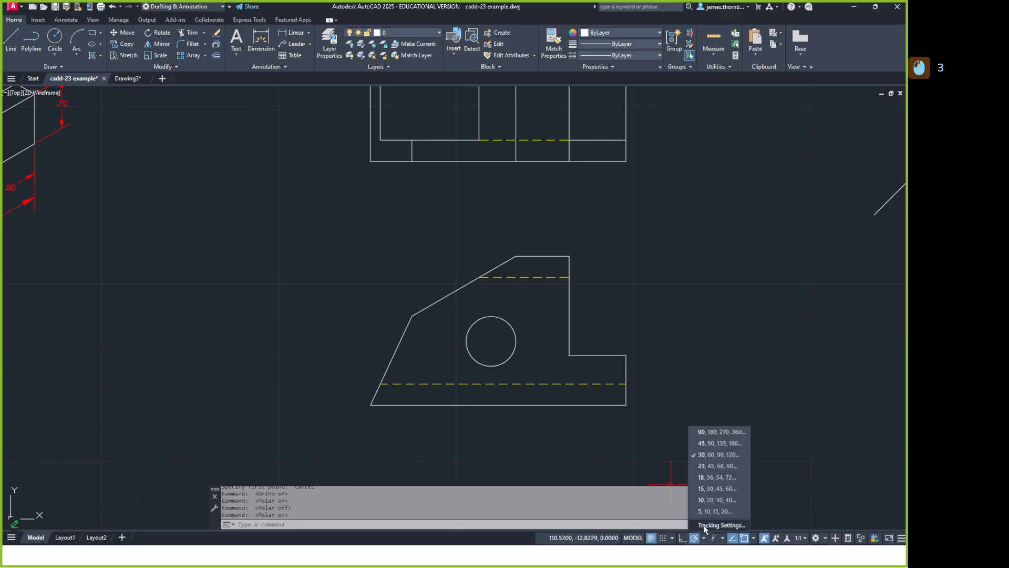
pyautogui.click(682, 537)
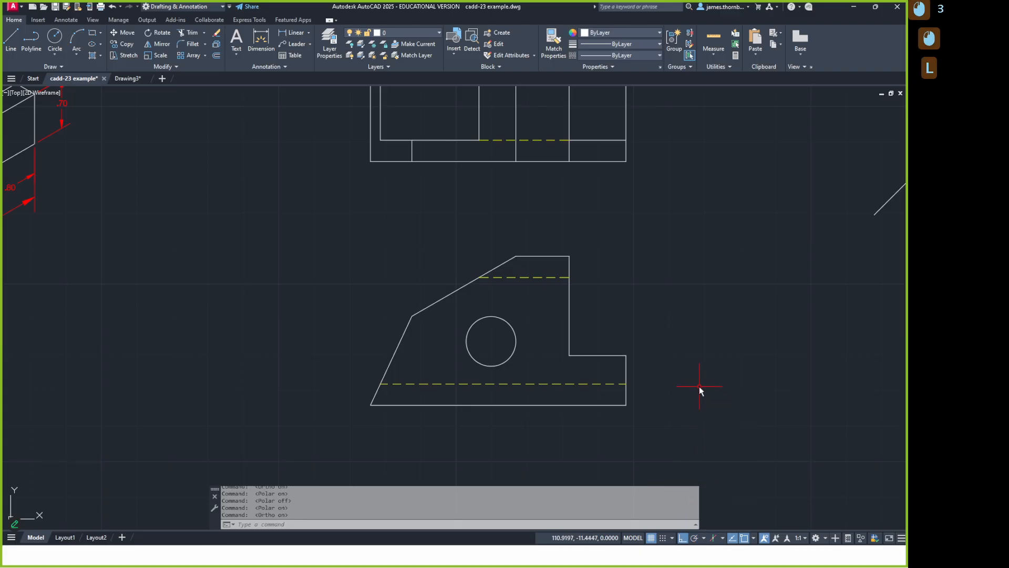
# Try a test line in the empty area beside the side view, switching from ortho mode to polar tracking, and cancel it
pyautogui.write('L')
pyautogui.press('Return')
pyautogui.click(685, 371)
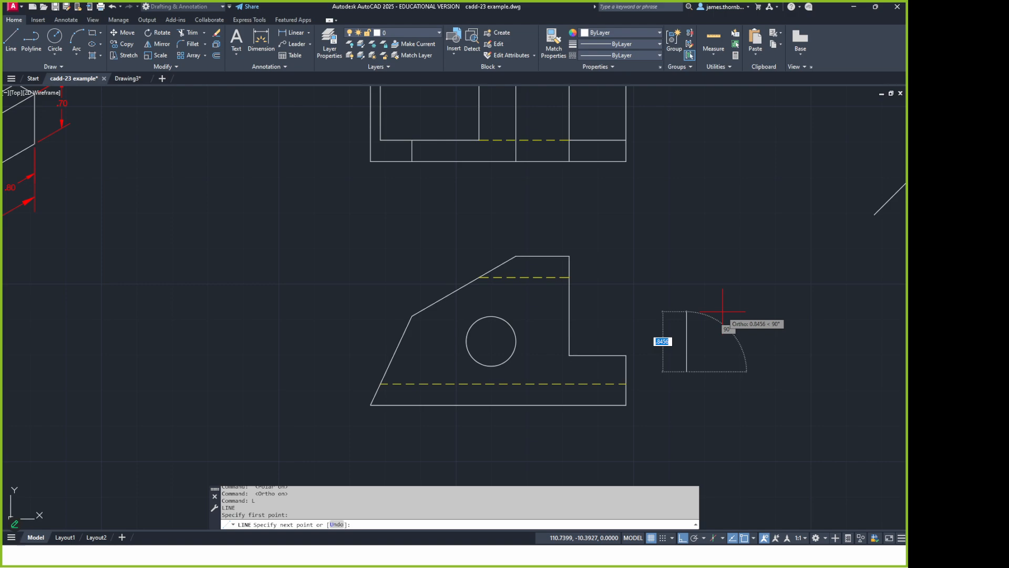
pyautogui.press('F10')
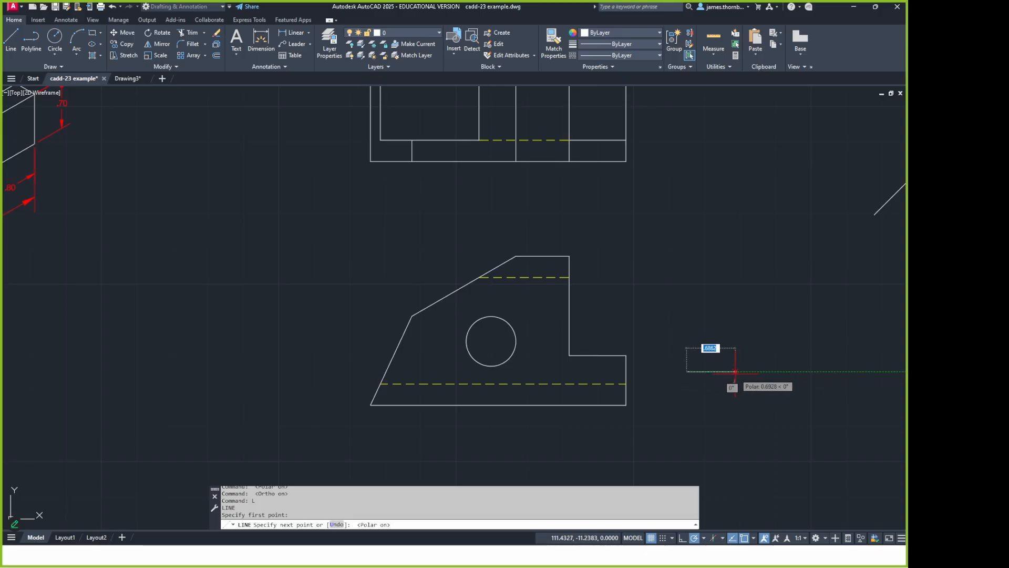
pyautogui.press('Escape')
pyautogui.press('Escape')
# Try snap mode with Polar Snap, restore Grid Snap and turn snap mode off
pyautogui.click(664, 538)
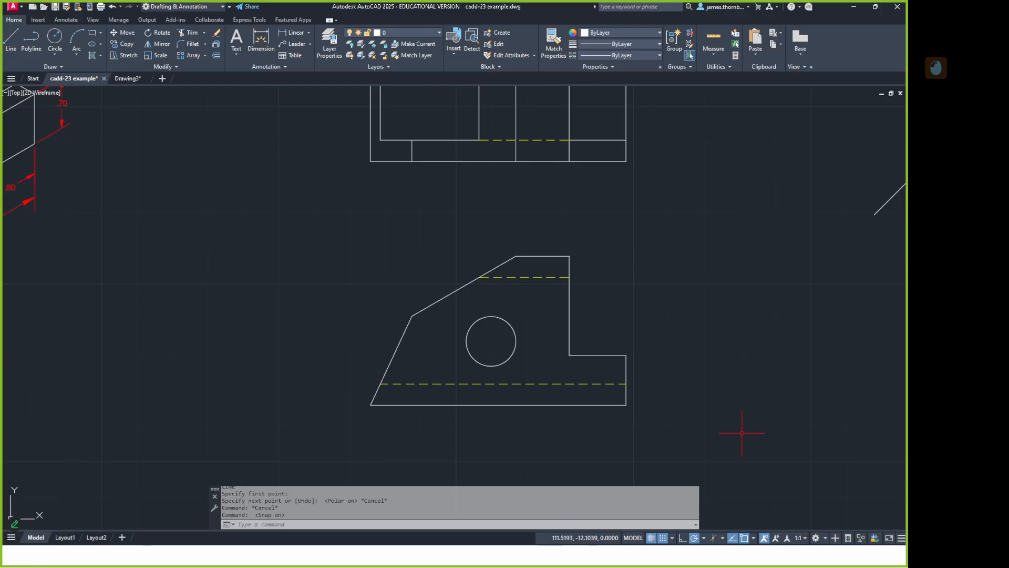
pyautogui.click(672, 538)
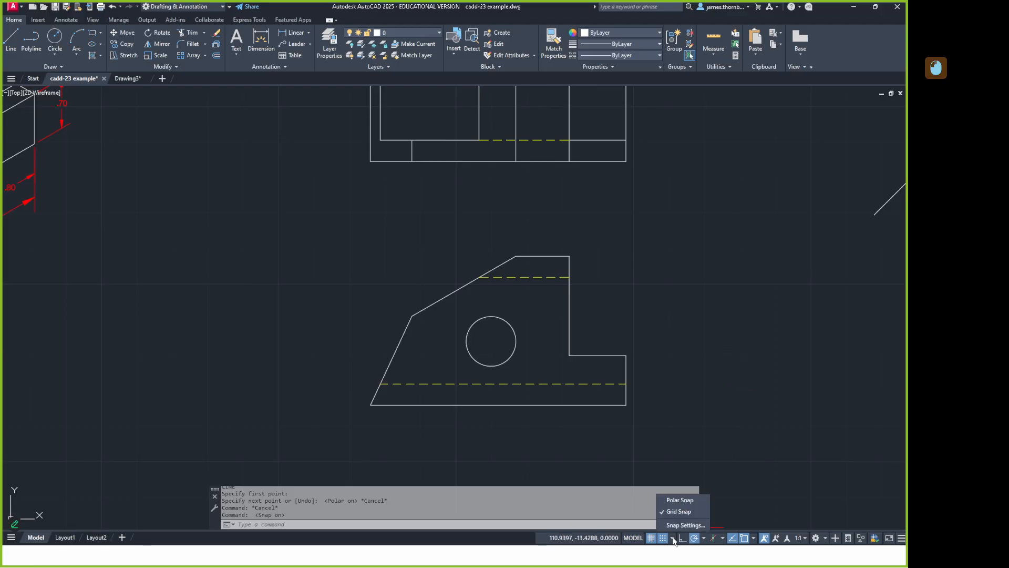
pyautogui.click(680, 501)
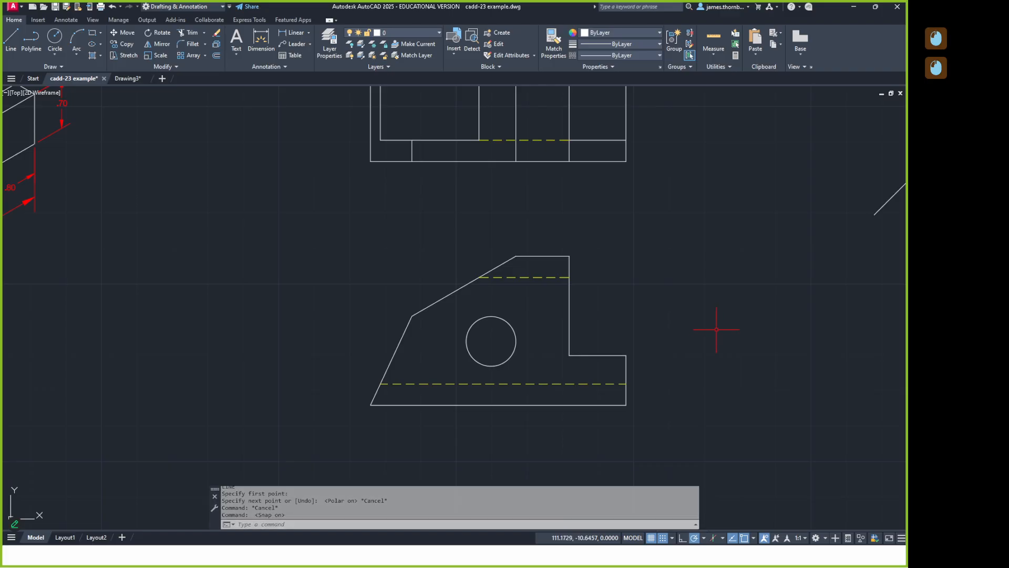
pyautogui.click(672, 537)
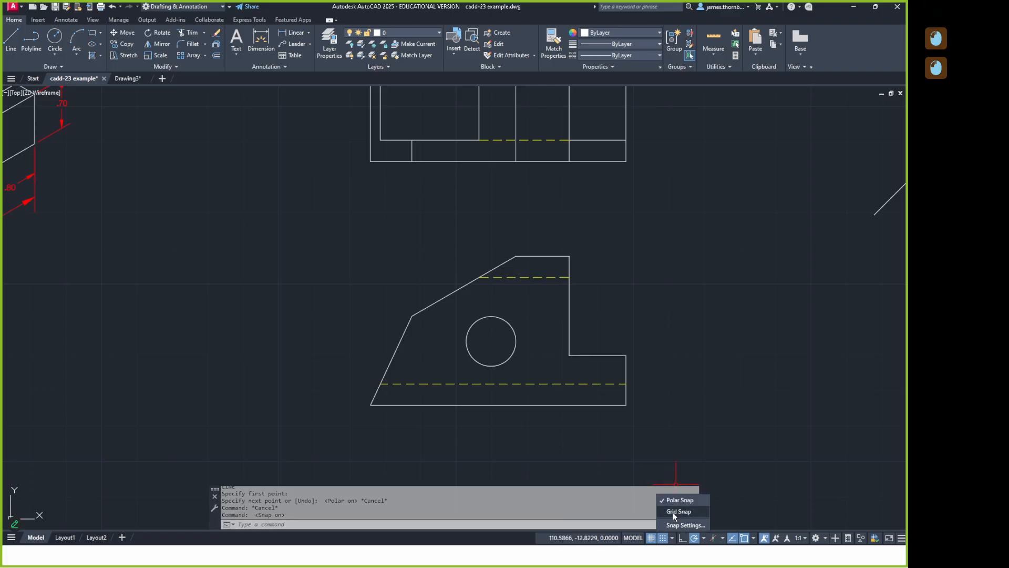
pyautogui.click(678, 510)
pyautogui.click(664, 537)
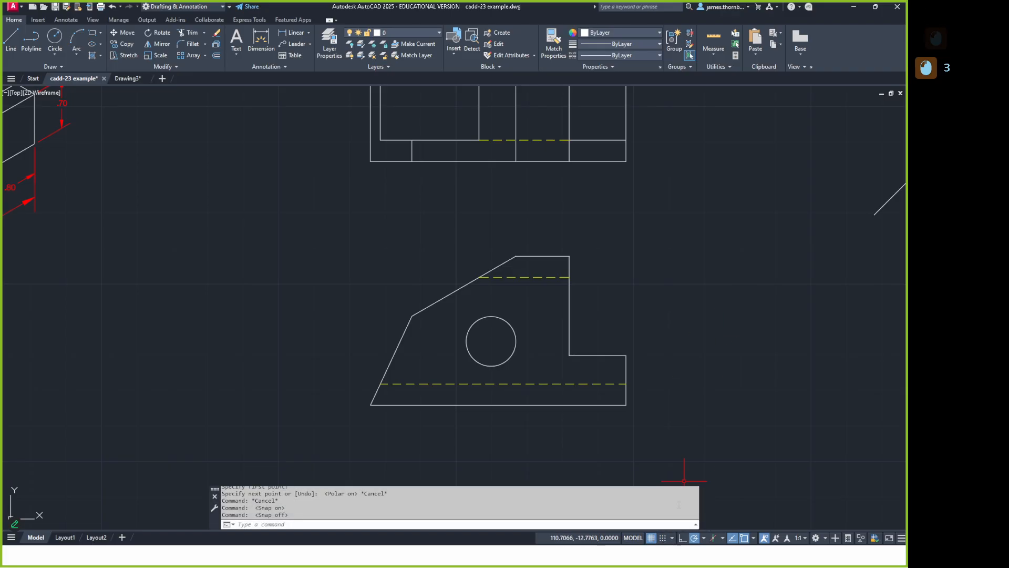
pyautogui.click(672, 537)
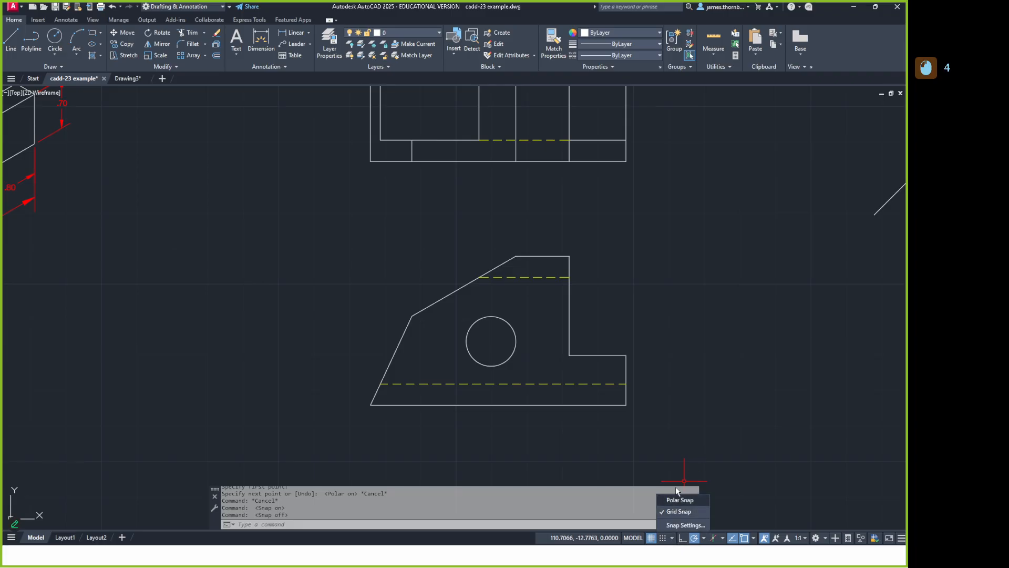
pyautogui.click(679, 455)
pyautogui.click(699, 426)
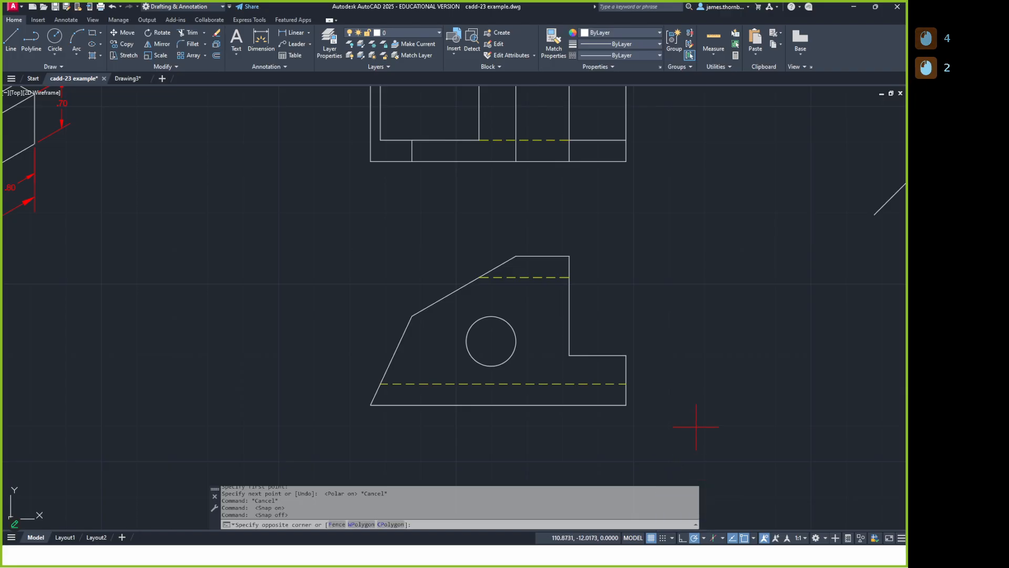
pyautogui.click(697, 430)
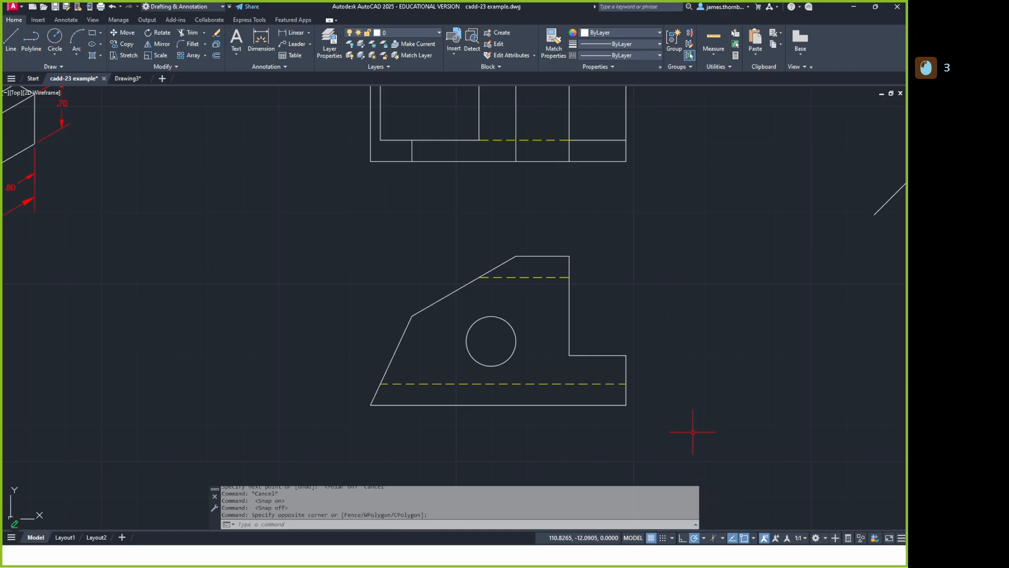
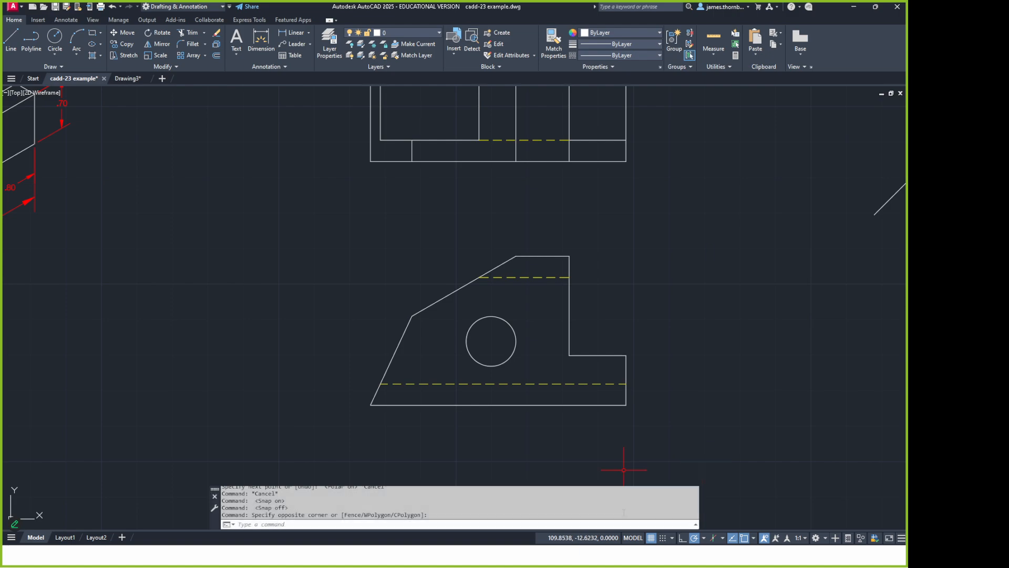
# Try hiding the model space grid and restore it
pyautogui.scroll(-2, 678, 405)
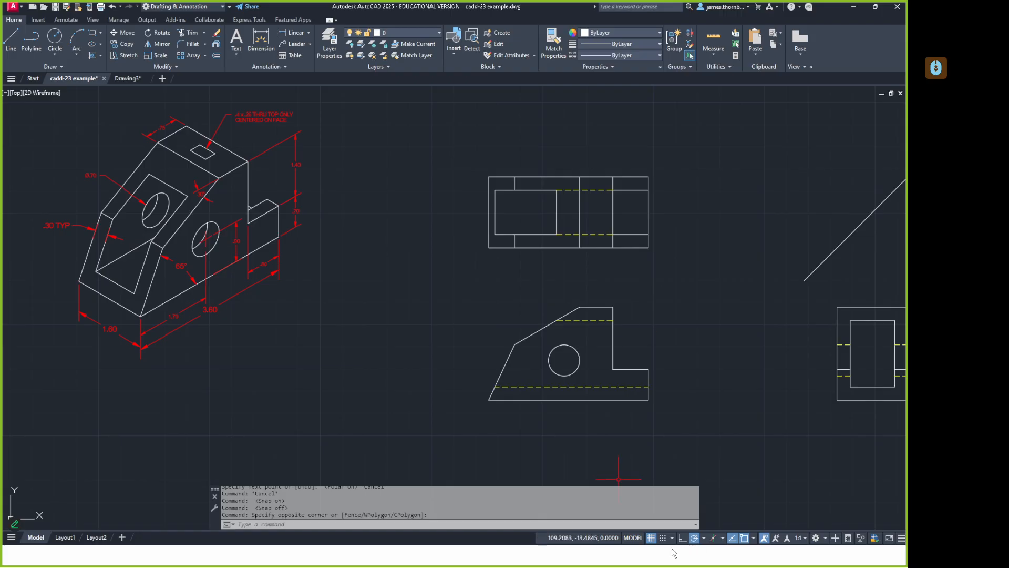
pyautogui.click(651, 538)
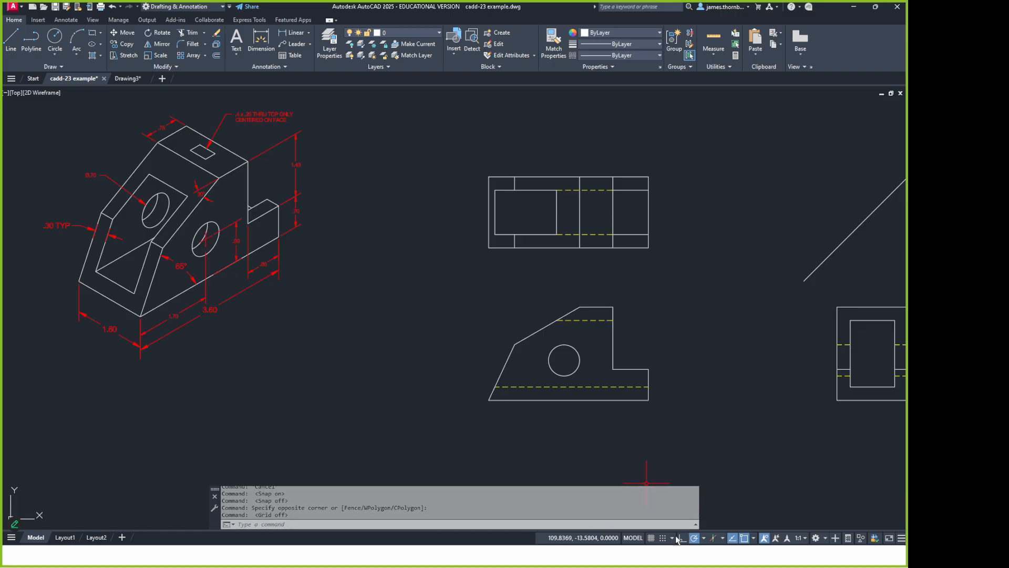
pyautogui.click(651, 538)
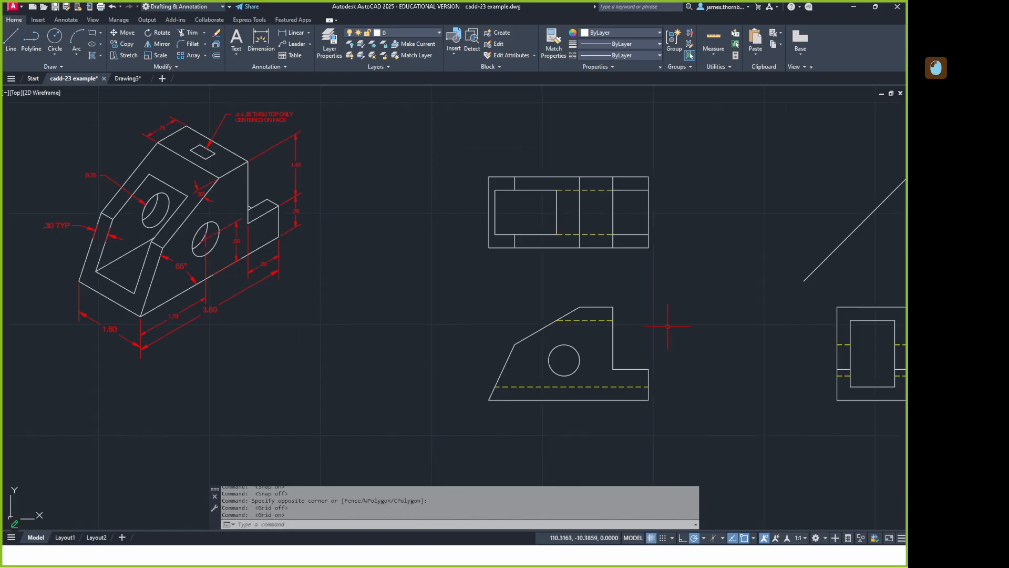
# Activate the viewport on Layout1, try its grid display on and off, and return to model space
pyautogui.click(65, 537)
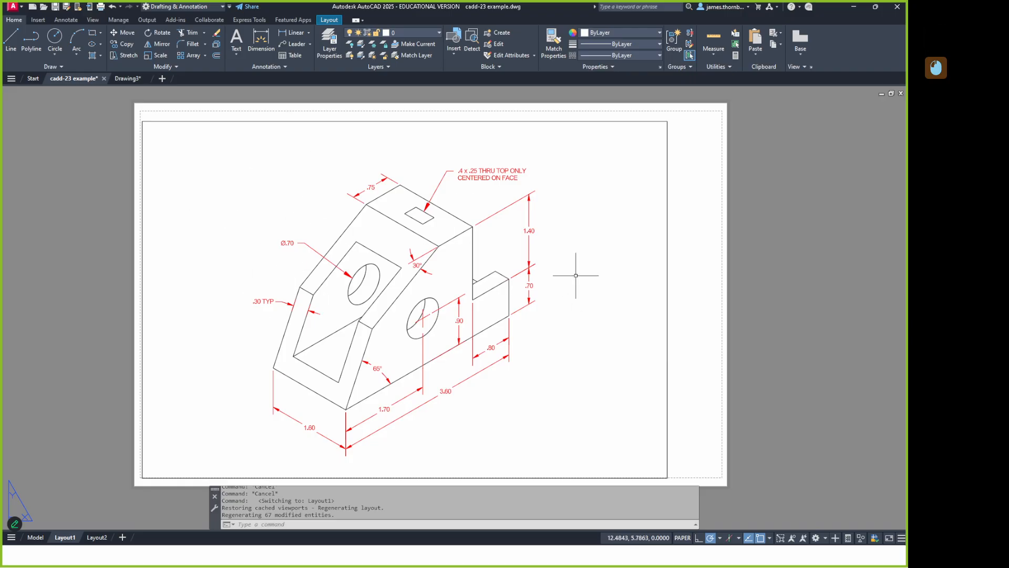
pyautogui.doubleClick(573, 292)
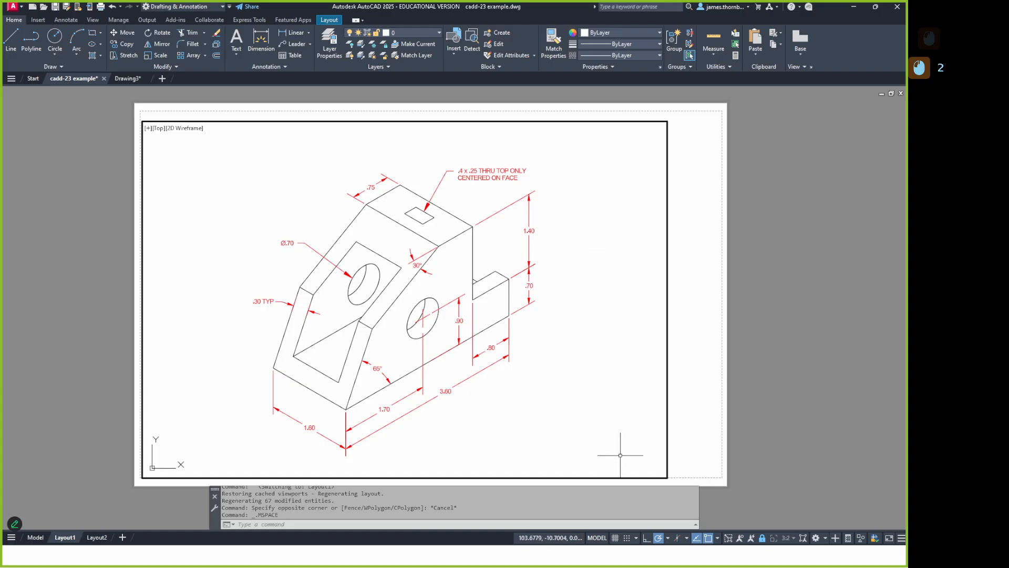
pyautogui.click(614, 538)
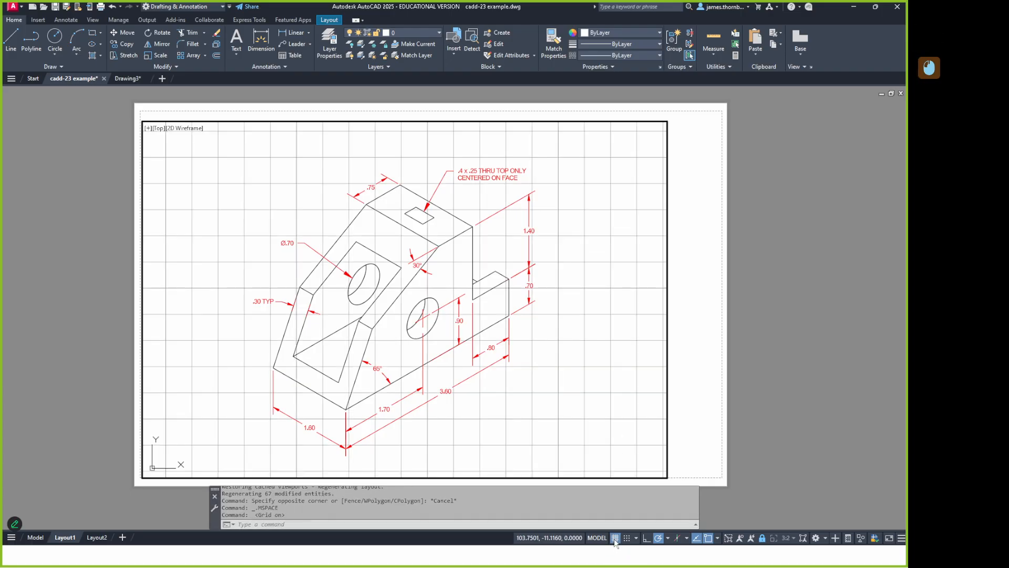
pyautogui.click(615, 538)
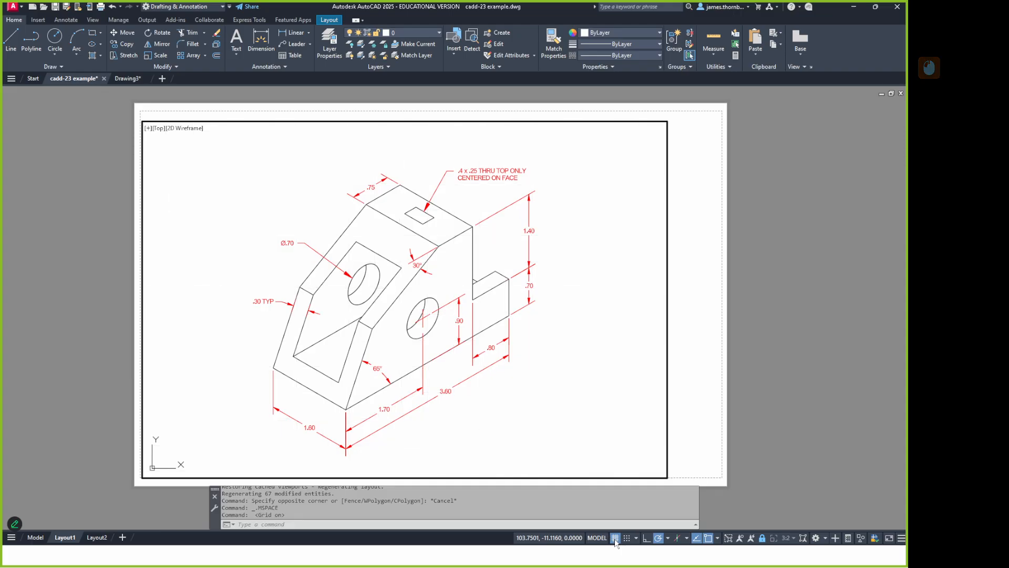
pyautogui.doubleClick(75, 505)
pyautogui.click(35, 537)
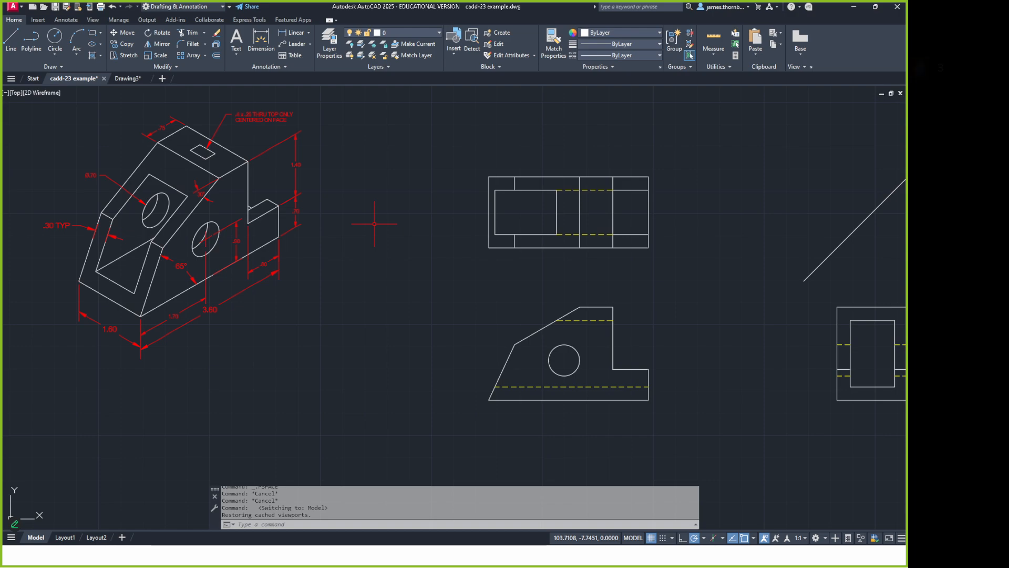
# Toggle the grid display off and on twice in model space, leaving the grid on
pyautogui.click(651, 537)
pyautogui.click(651, 538)
pyautogui.click(651, 538)
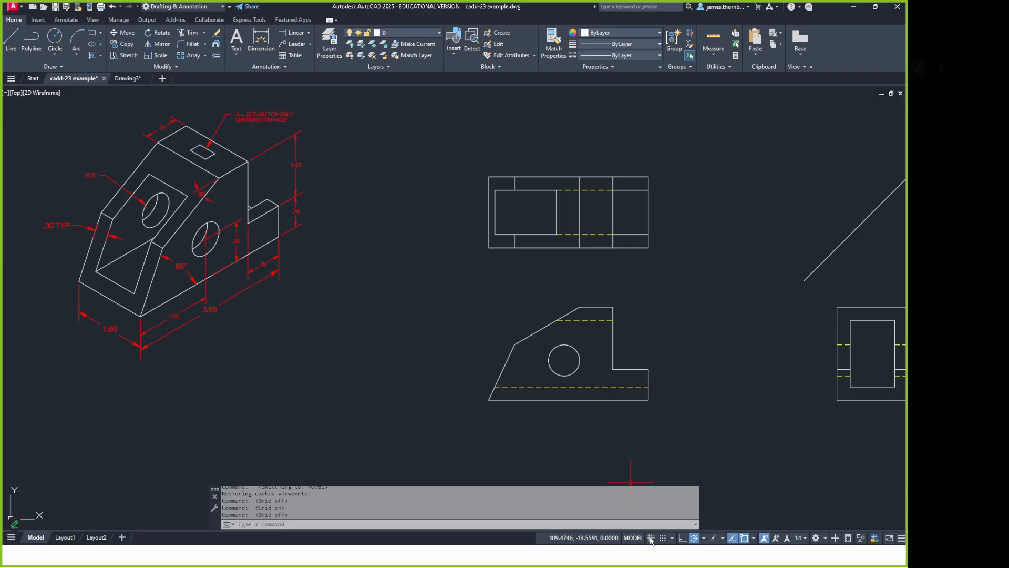
pyautogui.click(651, 538)
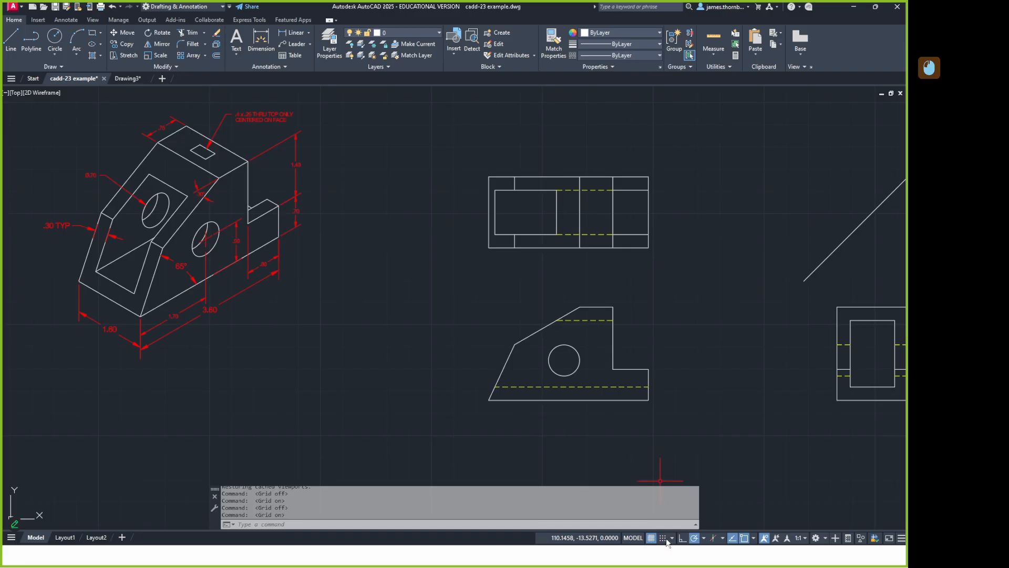
# Try a vertical projection line from the hole's right quadrant toward the top view's lower edge, and cancel it
pyautogui.moveTo(720, 428)
pyautogui.mouseDown(button='middle')
pyautogui.moveTo(649, 365)
pyautogui.moveTo(624, 372)
pyautogui.mouseUp(button='middle')
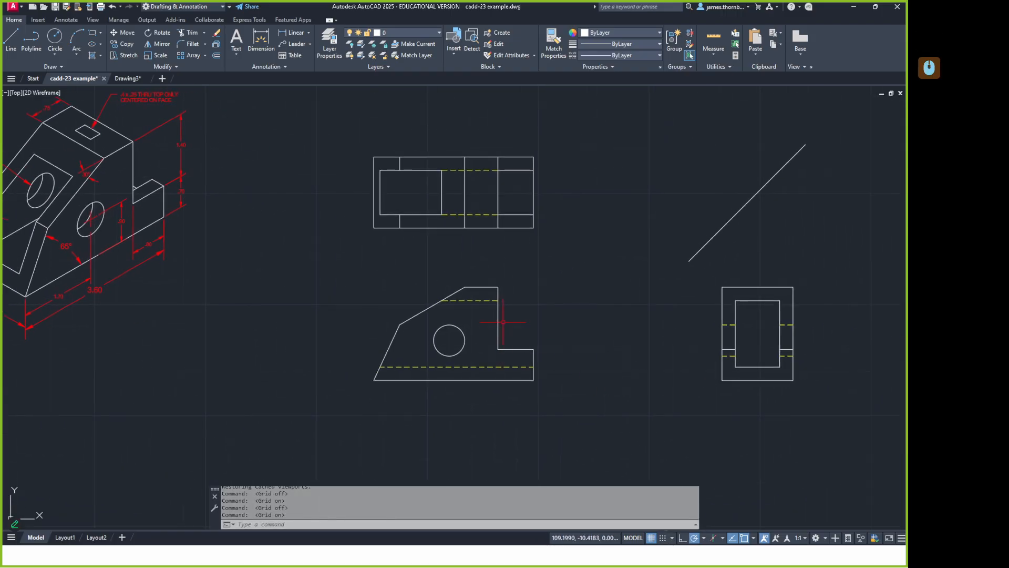
pyautogui.write('L')
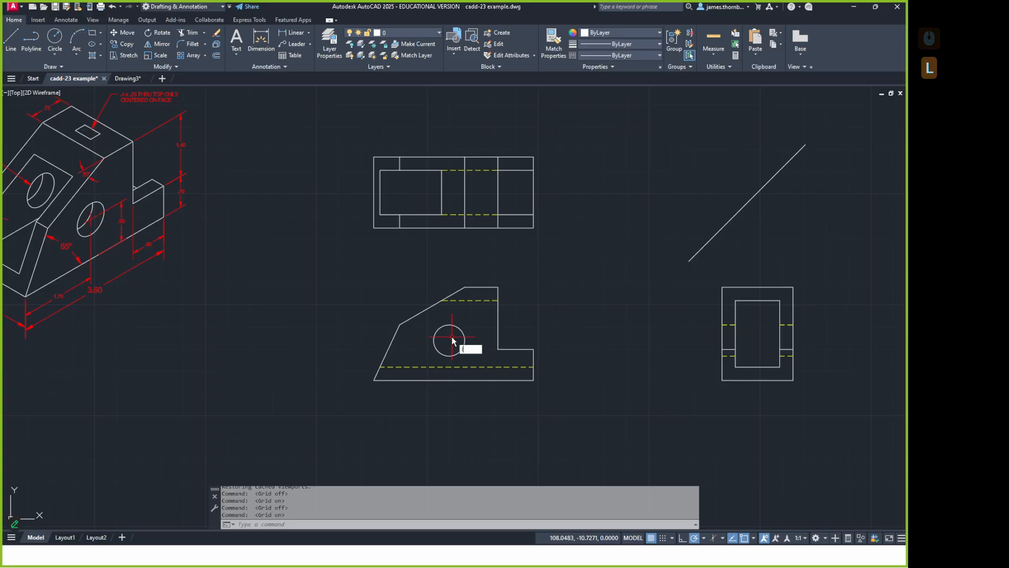
pyautogui.press('Return')
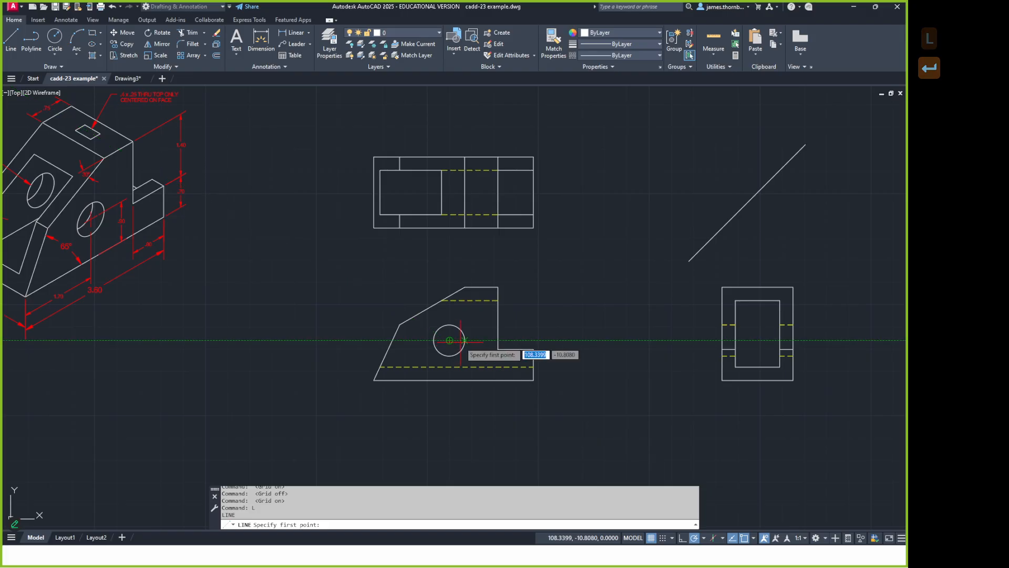
pyautogui.click(450, 341)
pyautogui.scroll(6, 471, 248)
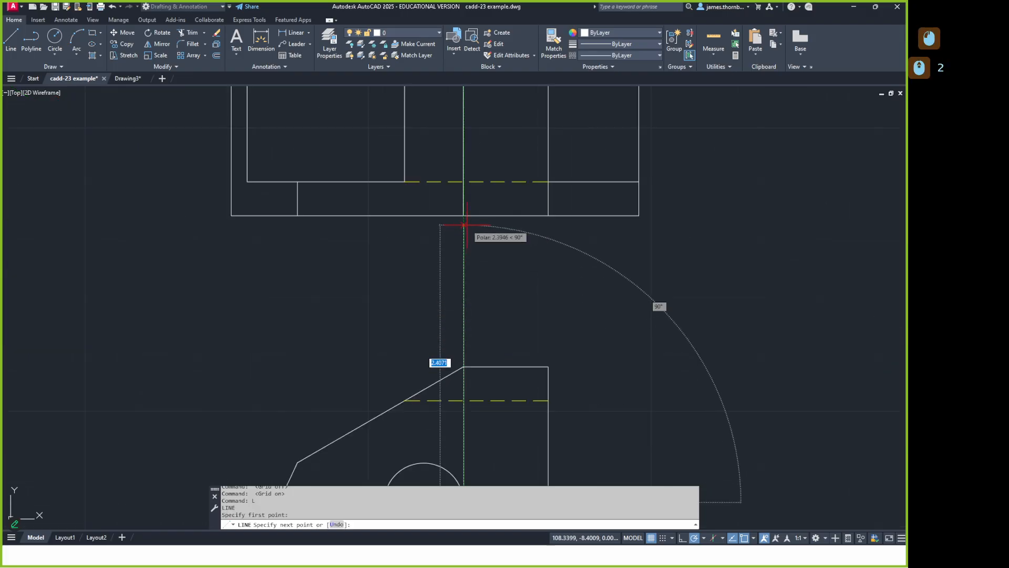
pyautogui.scroll(4, 468, 227)
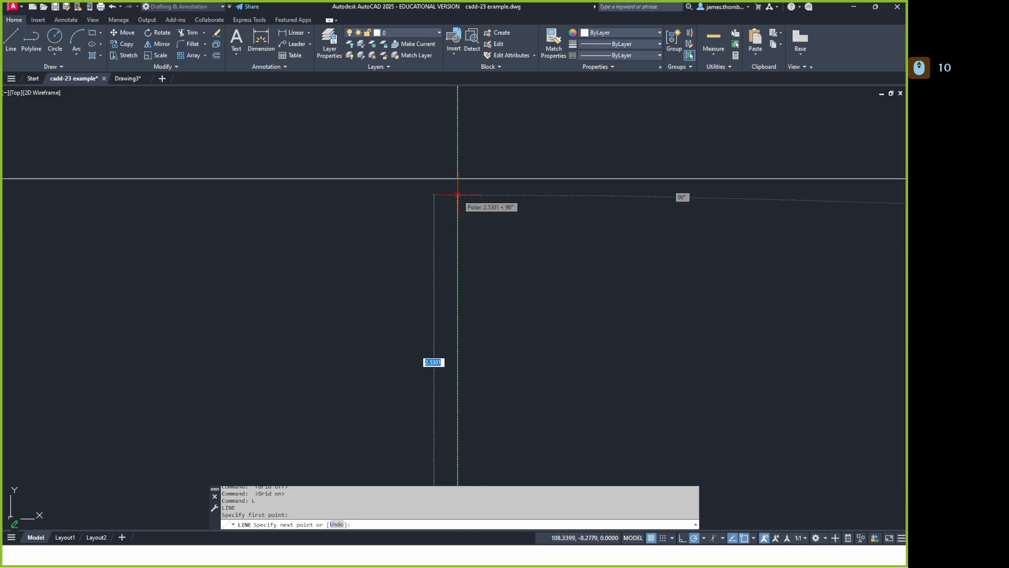
pyautogui.scroll(-10, 457, 194)
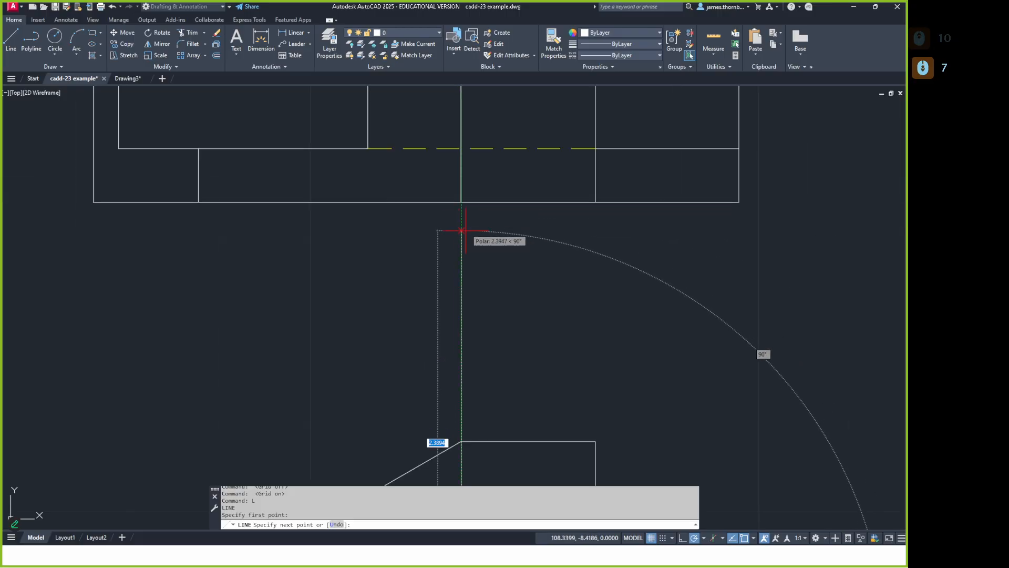
pyautogui.press('Escape')
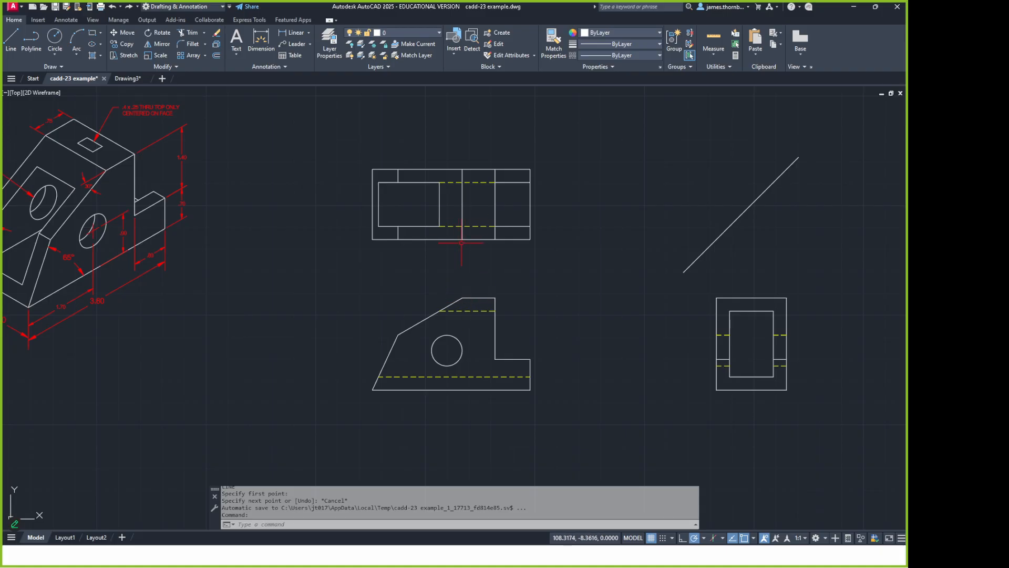
pyautogui.write('l')
pyautogui.press('Return')
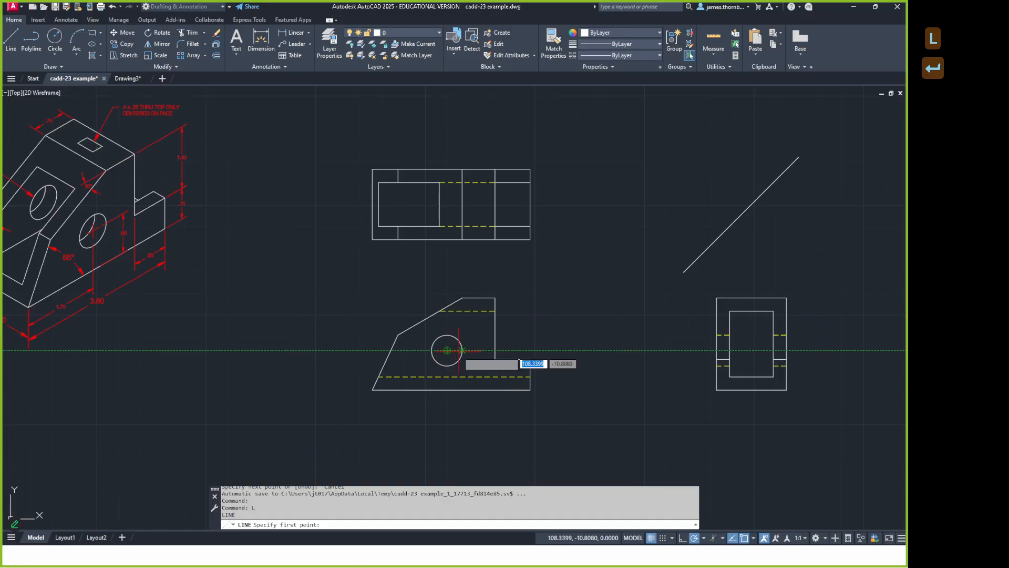
pyautogui.click(462, 350)
pyautogui.press('Escape')
# Measure the vertical distance from the hole's right quadrant to the top view's lower edge
pyautogui.write('di')
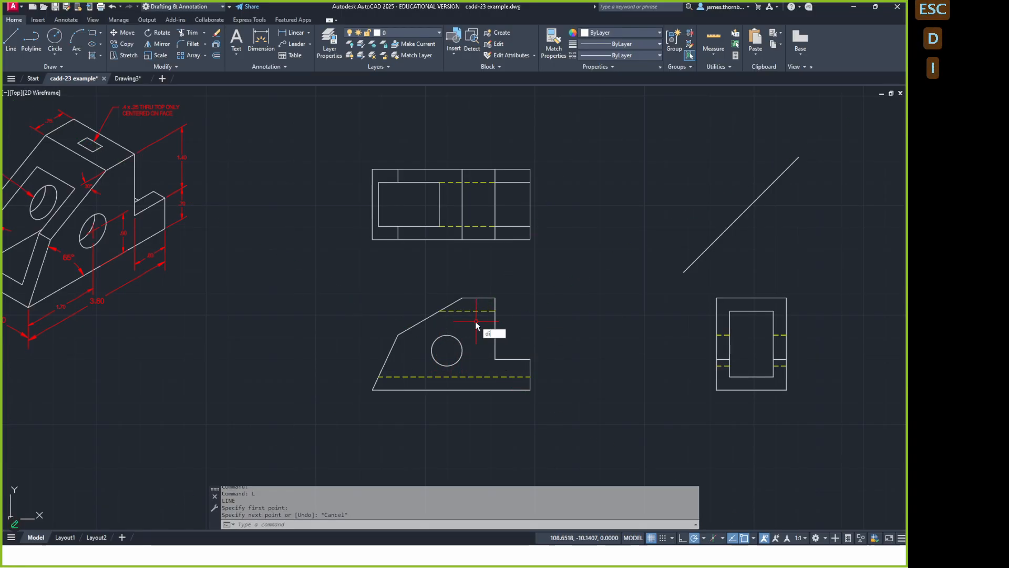
pyautogui.press('Return')
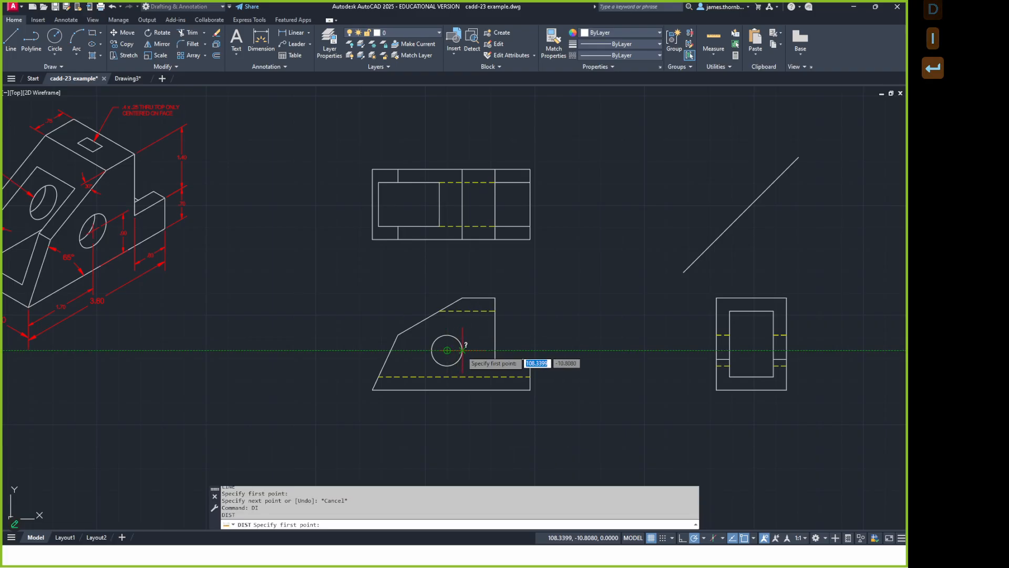
pyautogui.click(453, 351)
pyautogui.click(467, 240)
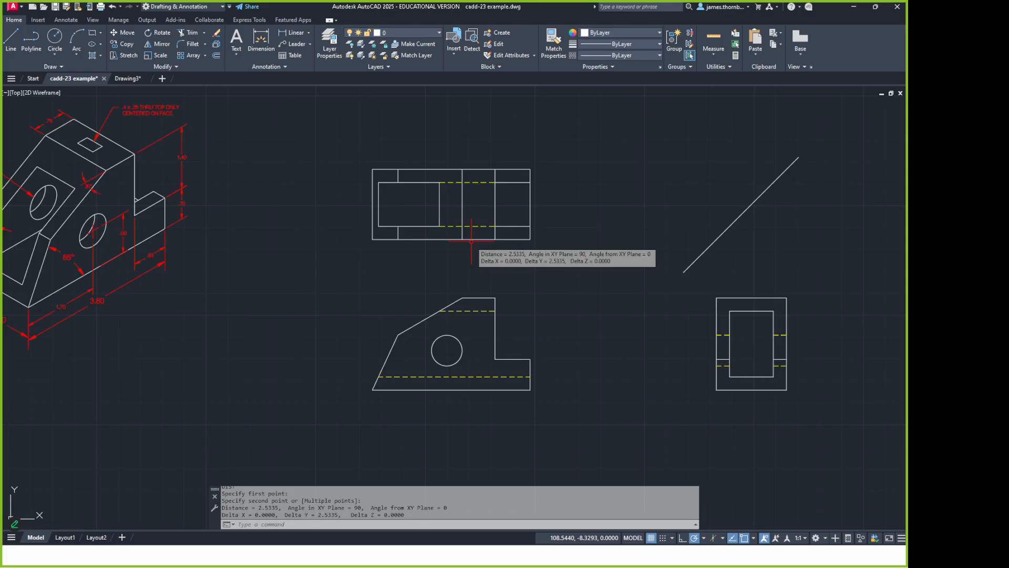
pyautogui.press('Escape')
# Draw a vertical projection line from the hole's left quadrant up to the top view's upper edge
pyautogui.write('L')
pyautogui.press('Return')
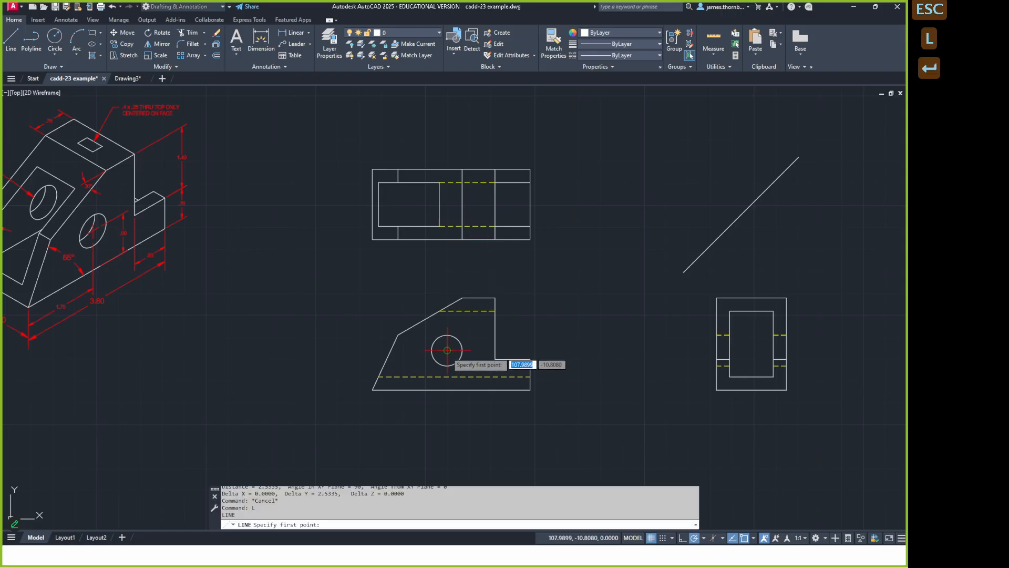
pyautogui.click(432, 350)
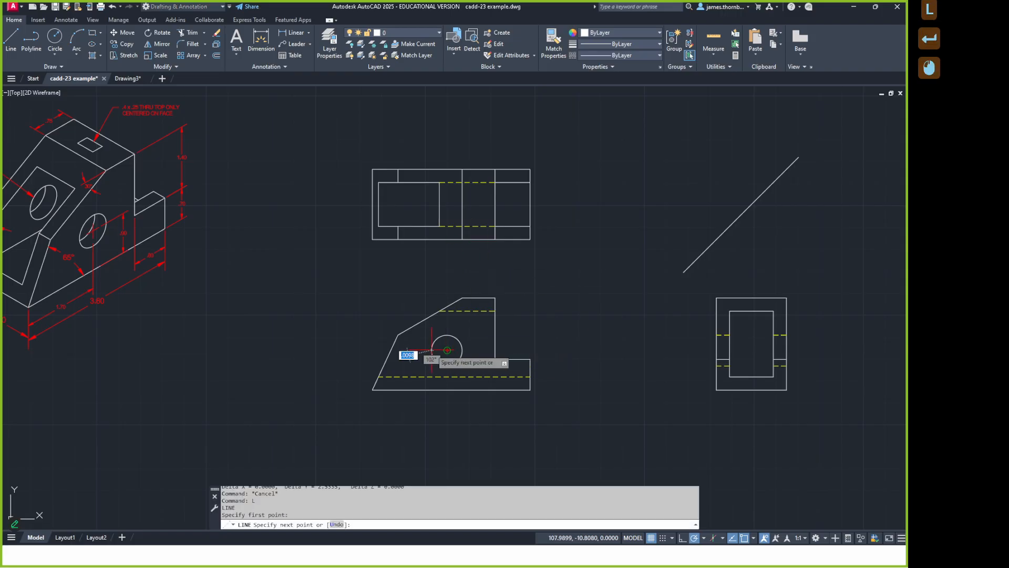
pyautogui.click(432, 169)
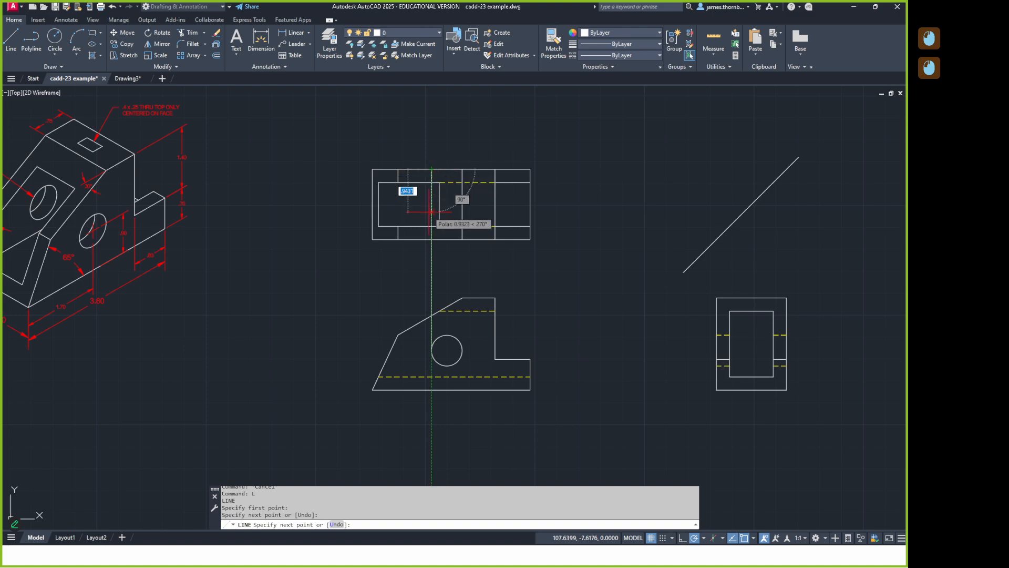
pyautogui.press('Return')
# Assign the hole's vertical projection line to the hidden layer
pyautogui.click(444, 259)
pyautogui.click(423, 249)
pyautogui.click(427, 33)
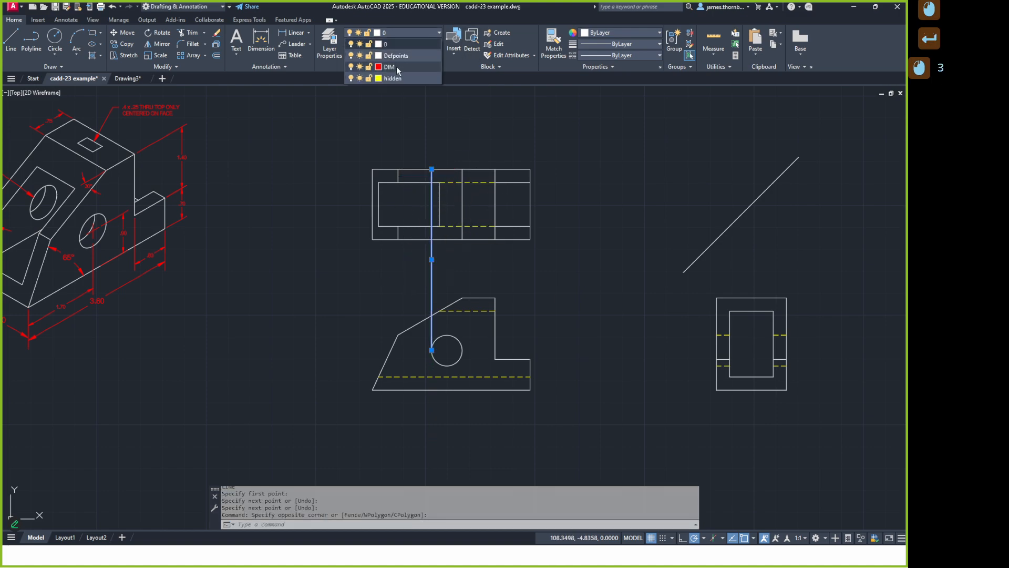
pyautogui.click(395, 77)
pyautogui.press('Escape')
# Trim the hidden projection line inside the pocket and between the views, and erase its leftover piece above the hole
pyautogui.write('tr')
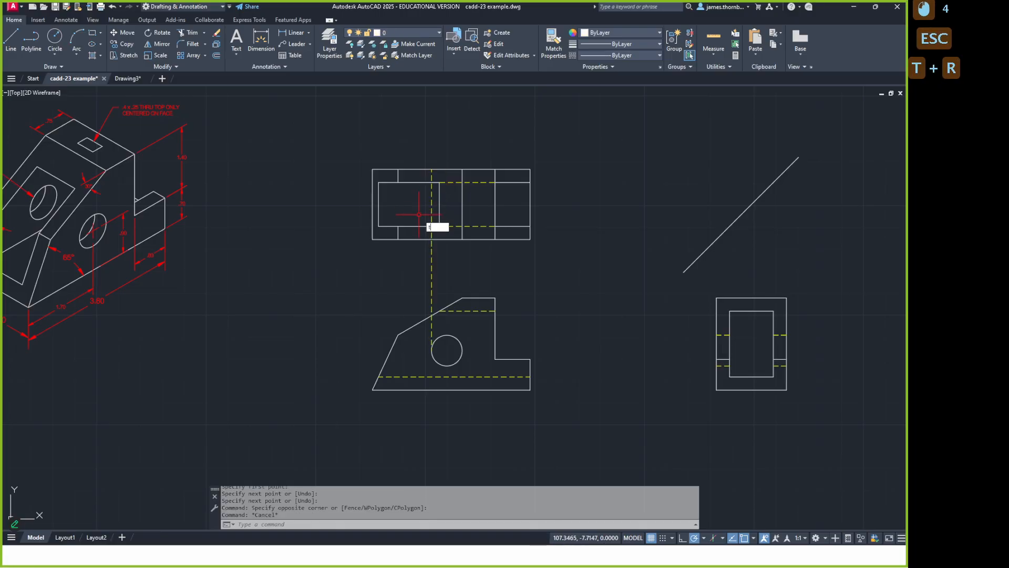
pyautogui.press('Return')
pyautogui.click(433, 209)
pyautogui.click(430, 210)
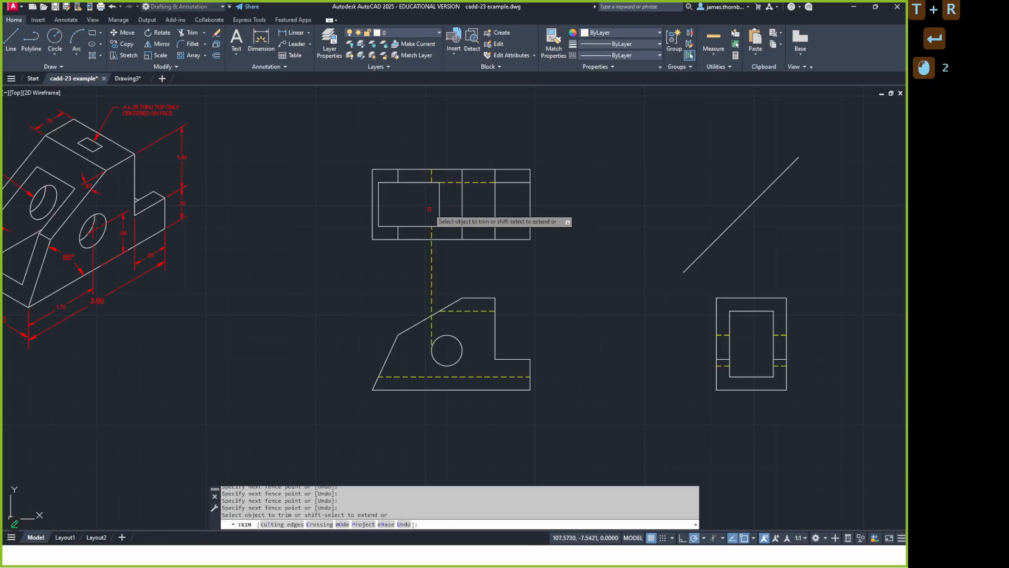
pyautogui.click(433, 259)
pyautogui.press('Return')
pyautogui.click(431, 328)
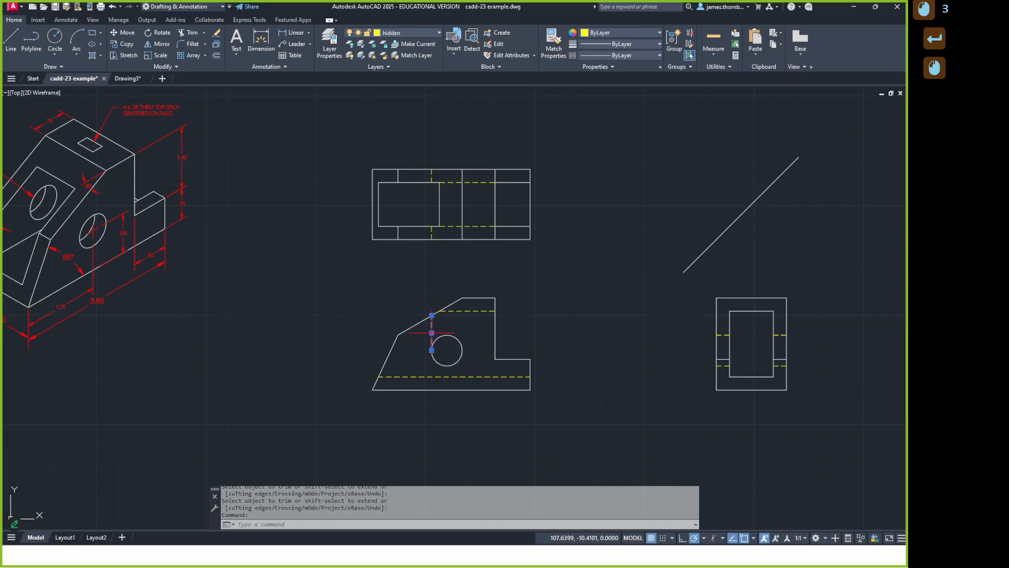
pyautogui.press('Delete')
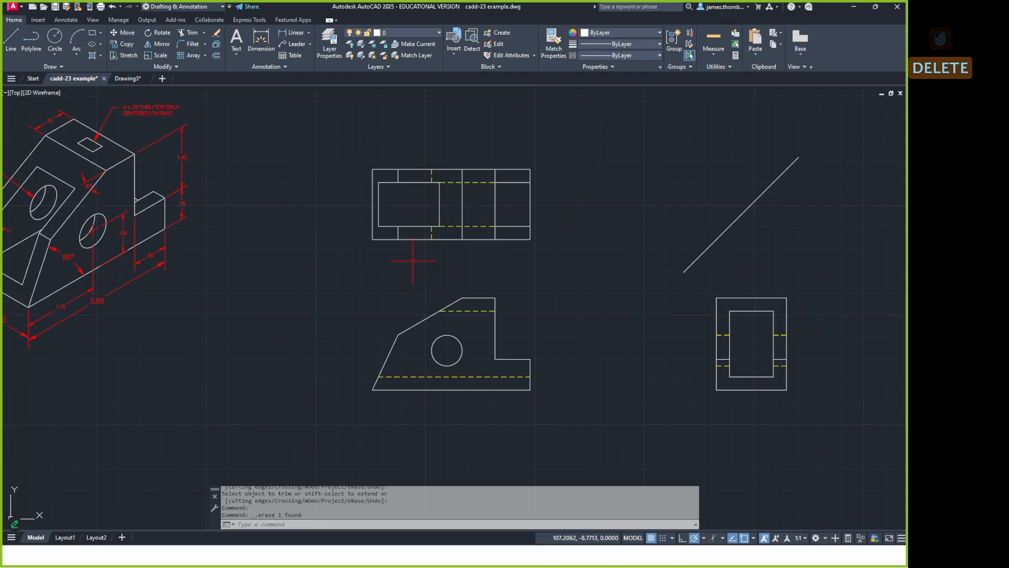
# Create a new layer named "cen" for center lines
pyautogui.click(329, 44)
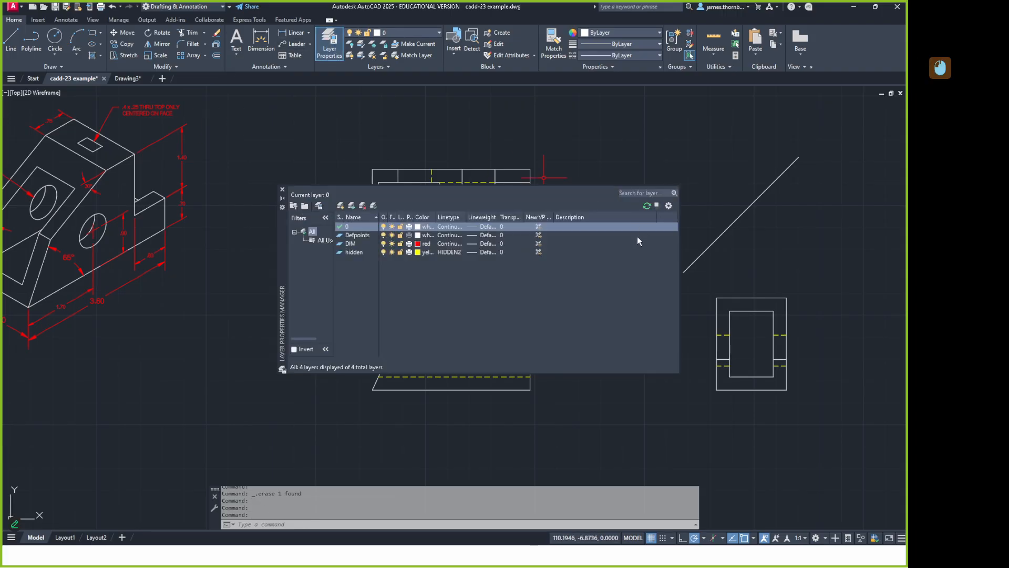
pyautogui.click(341, 206)
pyautogui.write('cen')
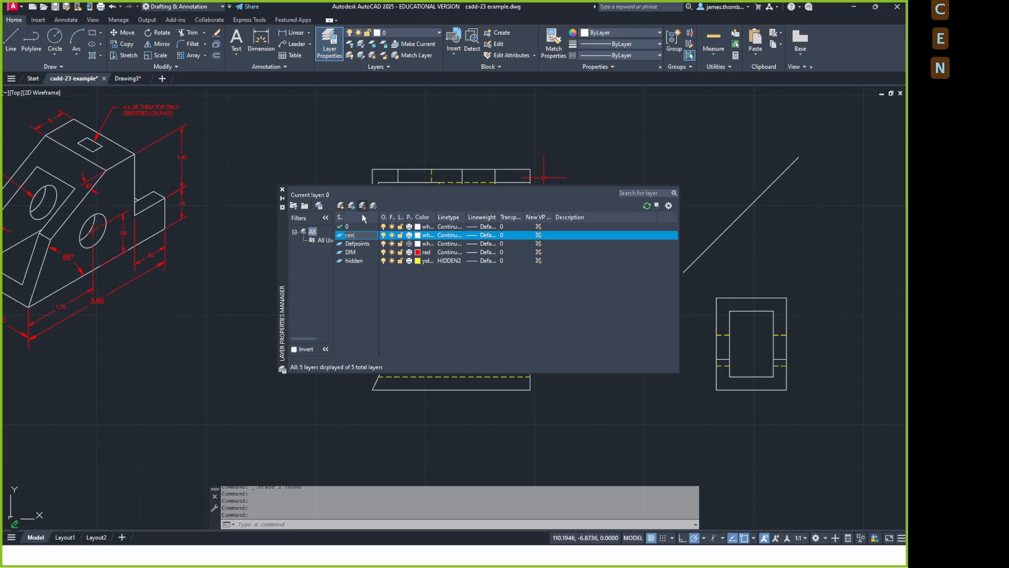
pyautogui.click(434, 262)
# Load the CENTER2 linetype and assign it to the cen layer
pyautogui.click(449, 235)
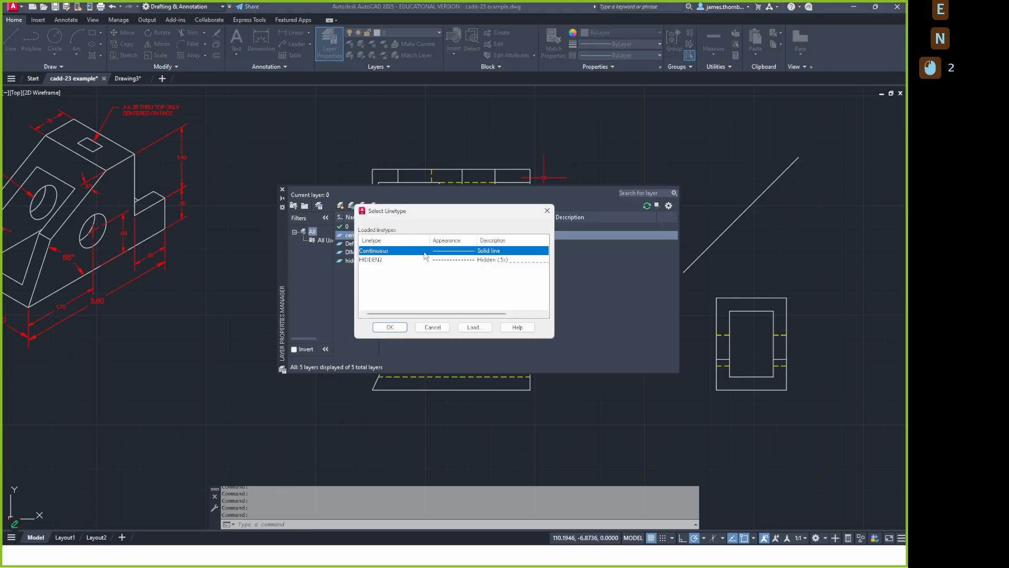
pyautogui.click(462, 326)
pyautogui.click(379, 298)
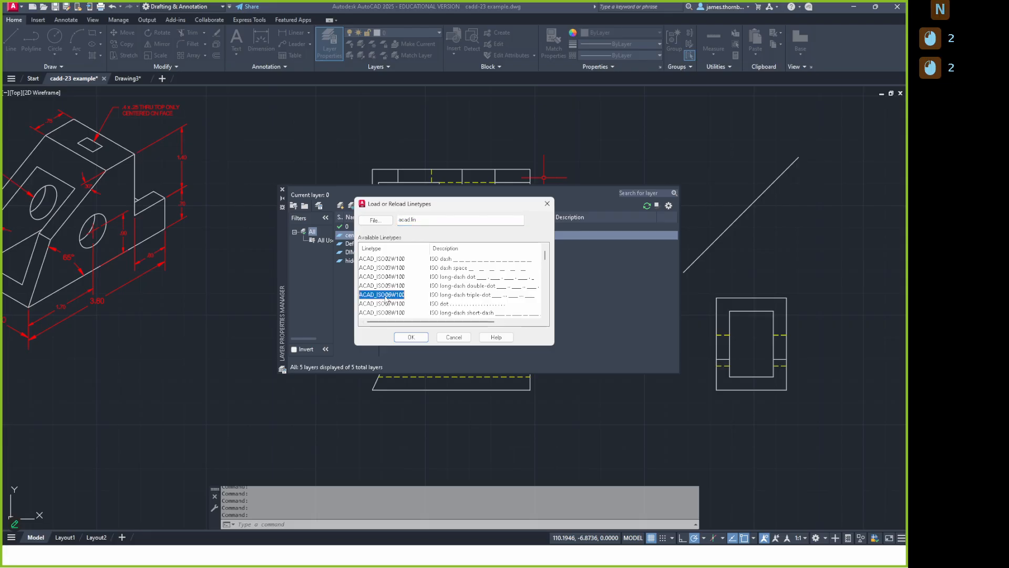
pyautogui.press('c')
pyautogui.doubleClick(375, 274)
pyautogui.click(379, 253)
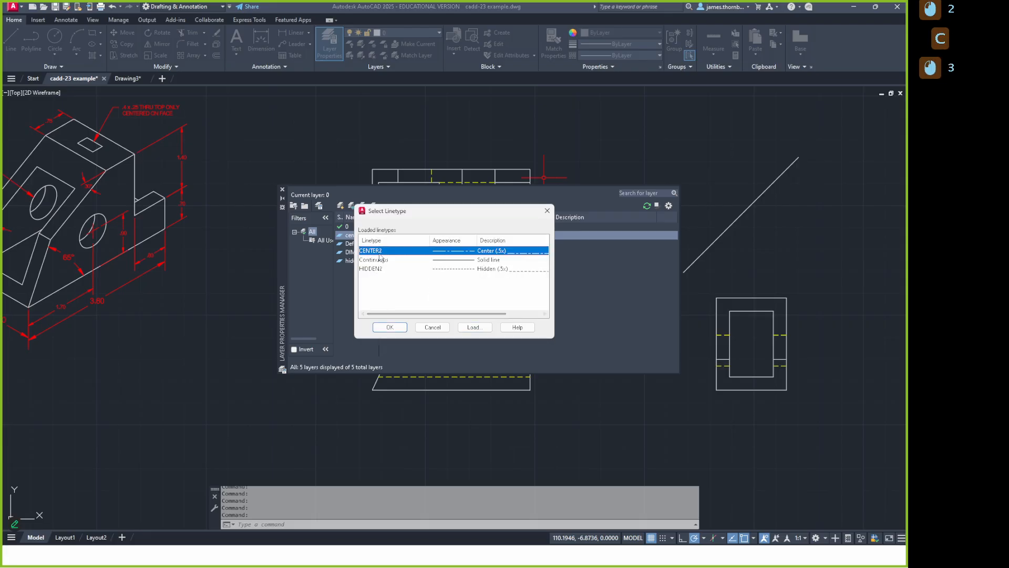
pyautogui.click(389, 328)
# Set the cen layer's color to green and close the layer manager
pyautogui.click(420, 235)
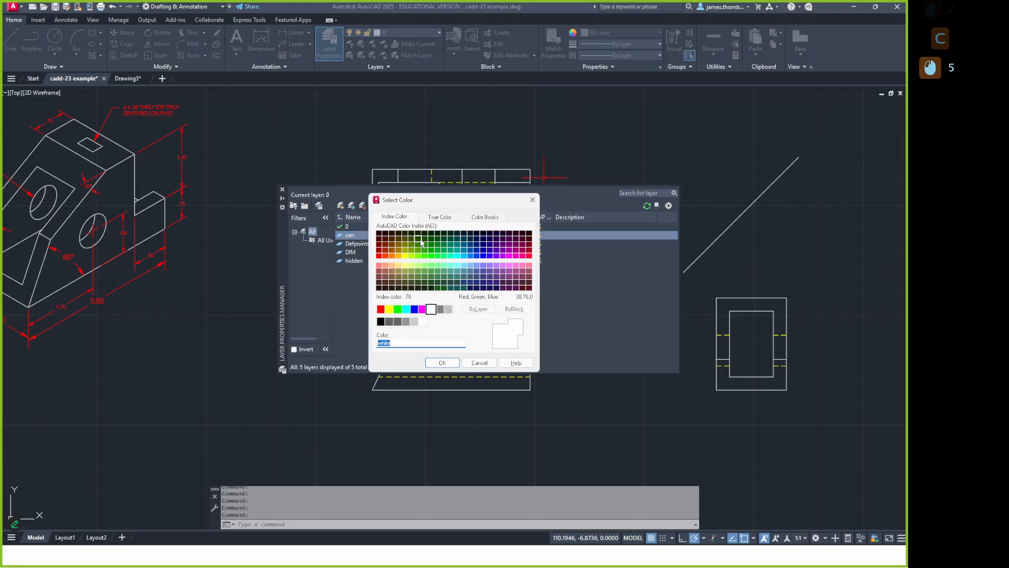
pyautogui.click(397, 309)
pyautogui.click(442, 363)
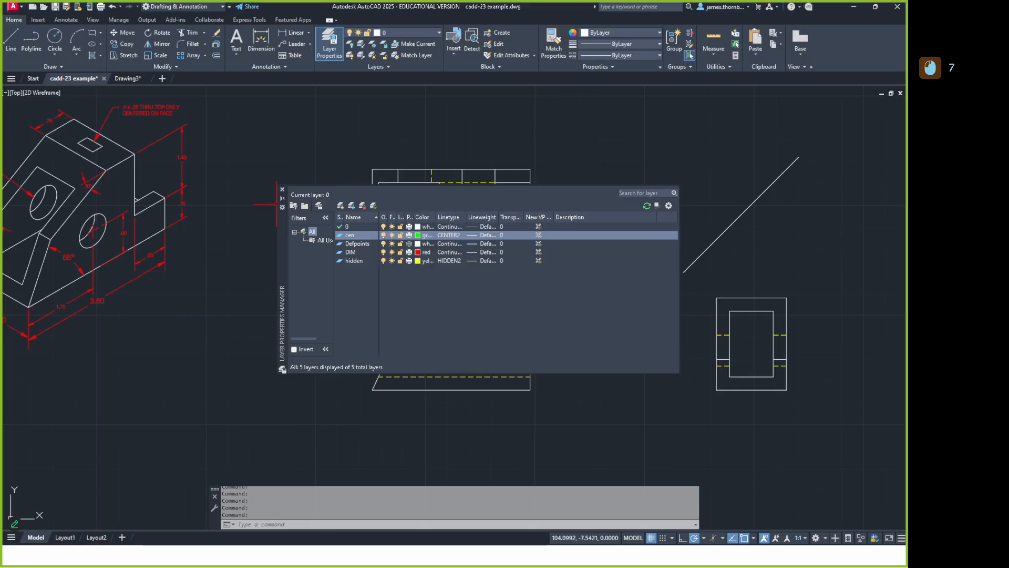
pyautogui.click(282, 190)
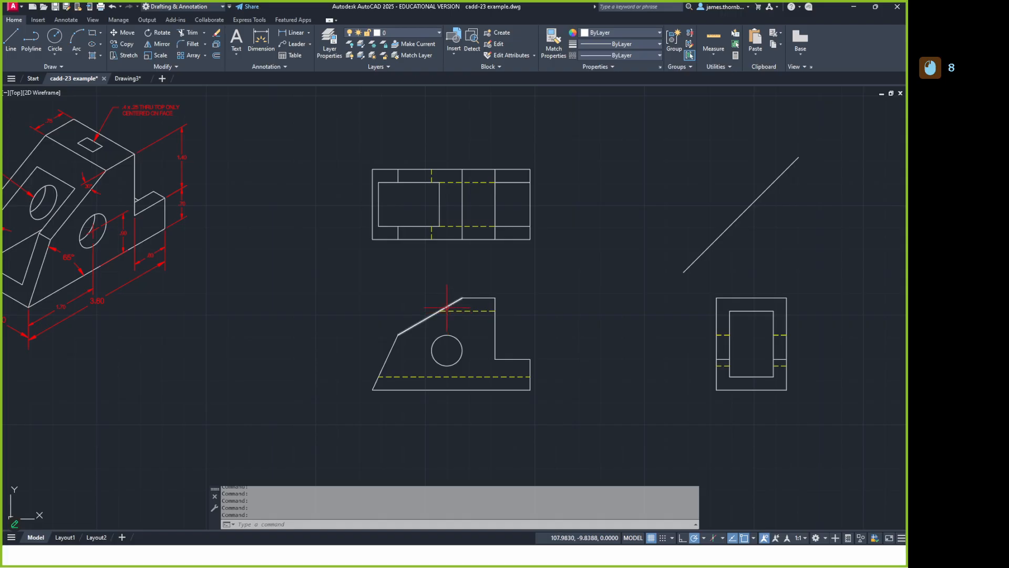
# Draw a vertical line across the top view's full height, starting midway between the hole's hidden line and the neighbouring vertical edge
pyautogui.write('l')
pyautogui.press('Return')
pyautogui.scroll(2, 438, 253)
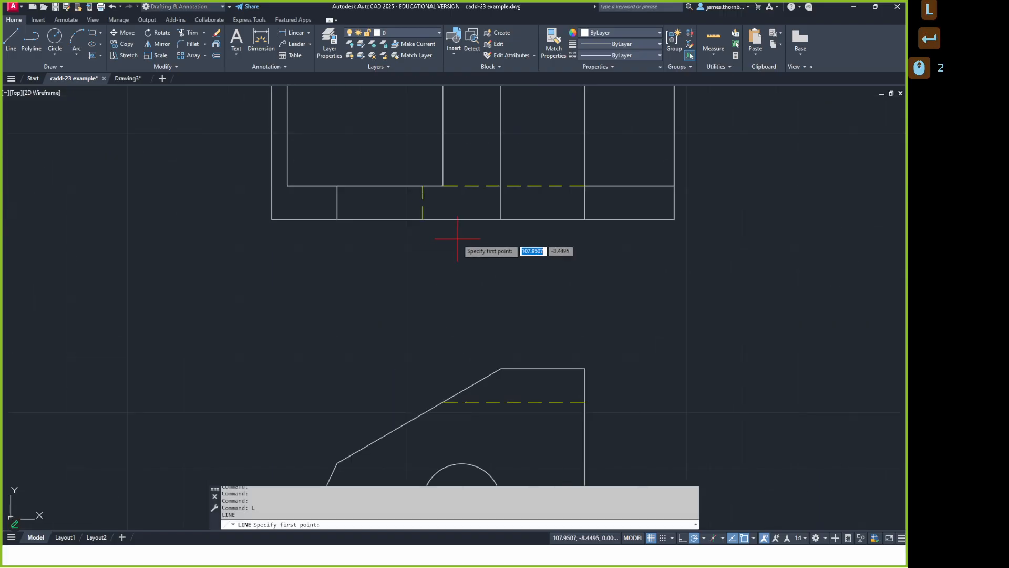
pyautogui.scroll(-1, 449, 256)
pyautogui.moveTo(449, 256); pyautogui.dragTo(445, 324, button='middle')
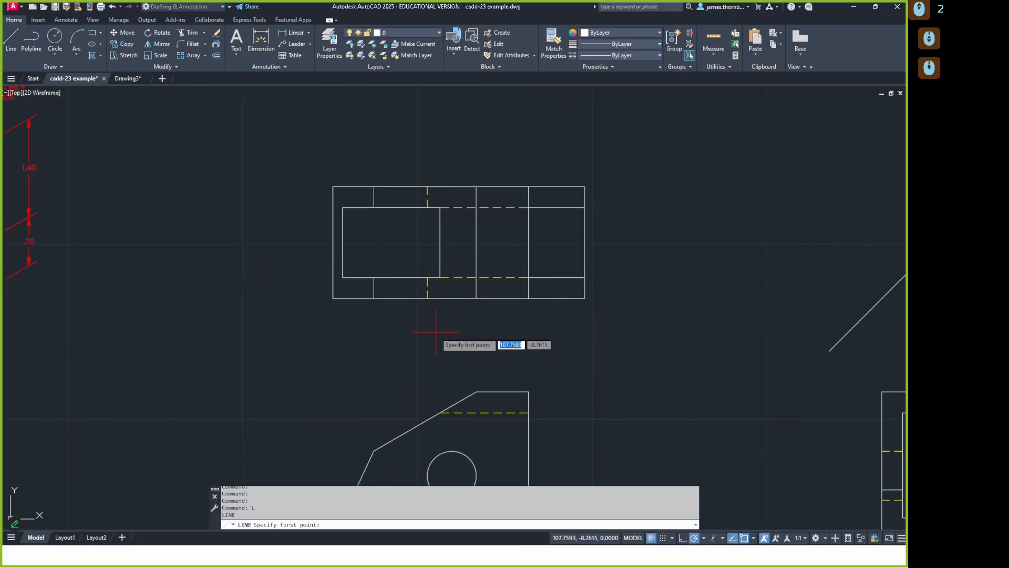
pyautogui.keyDown('shift'); pyautogui.rightClick(437, 332); pyautogui.keyUp('shift')
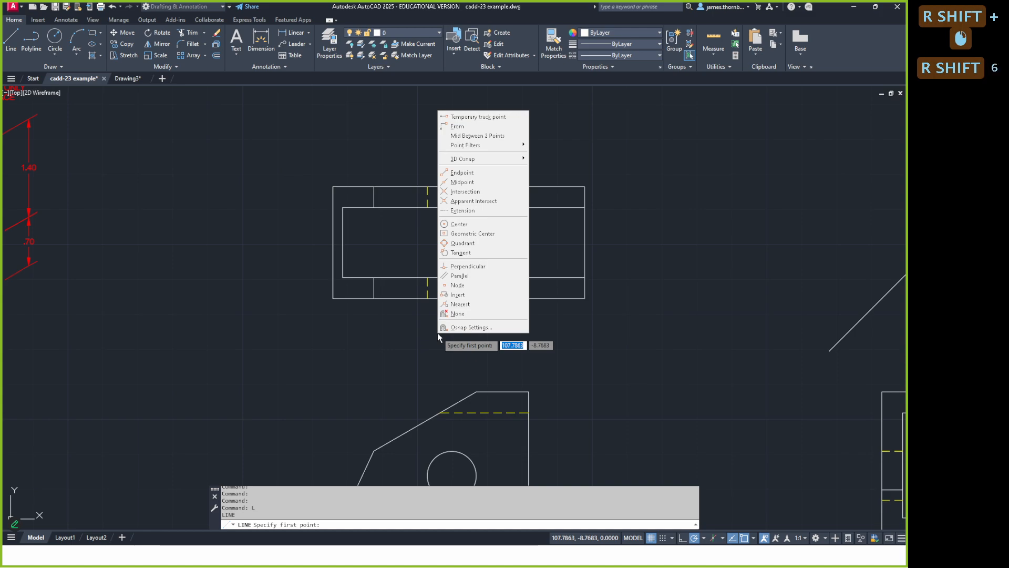
pyautogui.click(473, 136)
pyautogui.click(427, 298)
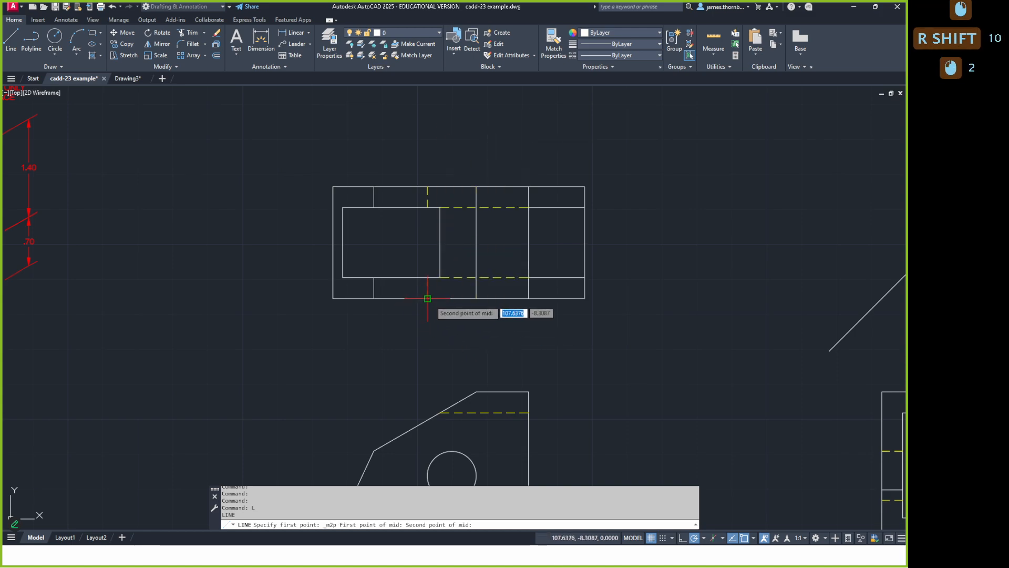
pyautogui.click(476, 298)
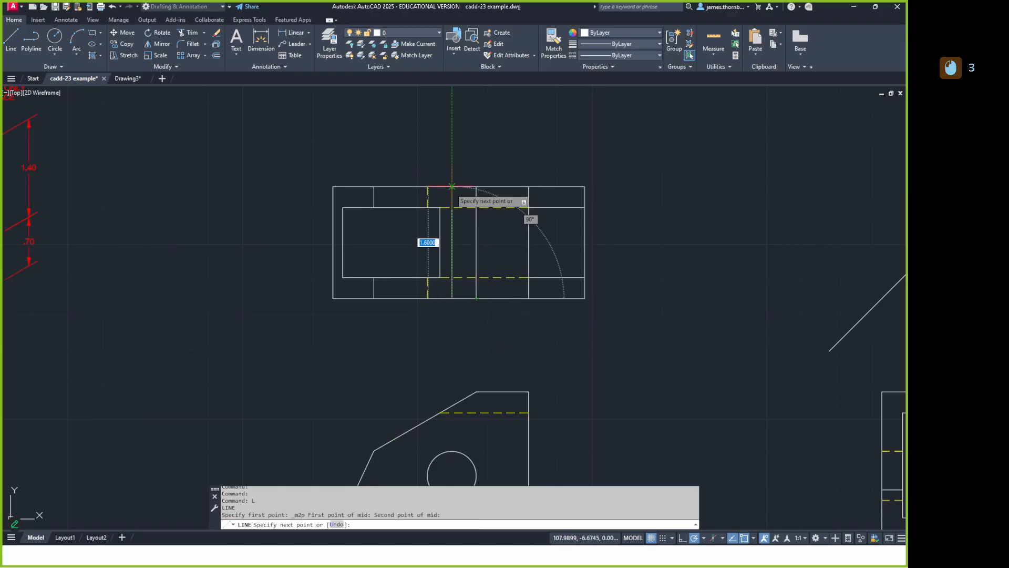
pyautogui.click(452, 298)
pyautogui.press('Return')
# Assign the hole's new vertical line in the top view to the cen layer
pyautogui.click(447, 200)
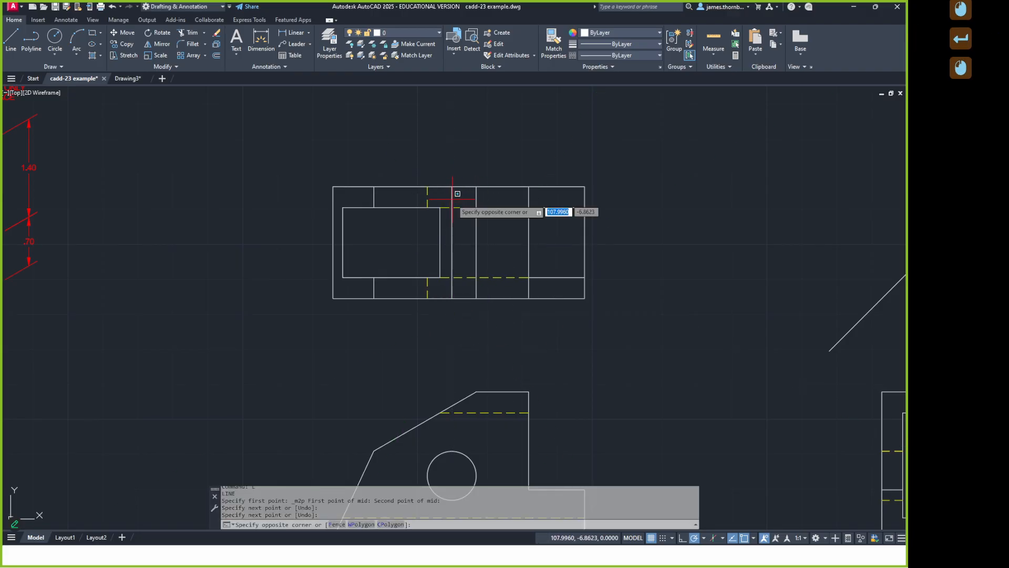
pyautogui.click(449, 196)
pyautogui.click(449, 196)
pyautogui.click(450, 194)
pyautogui.click(452, 195)
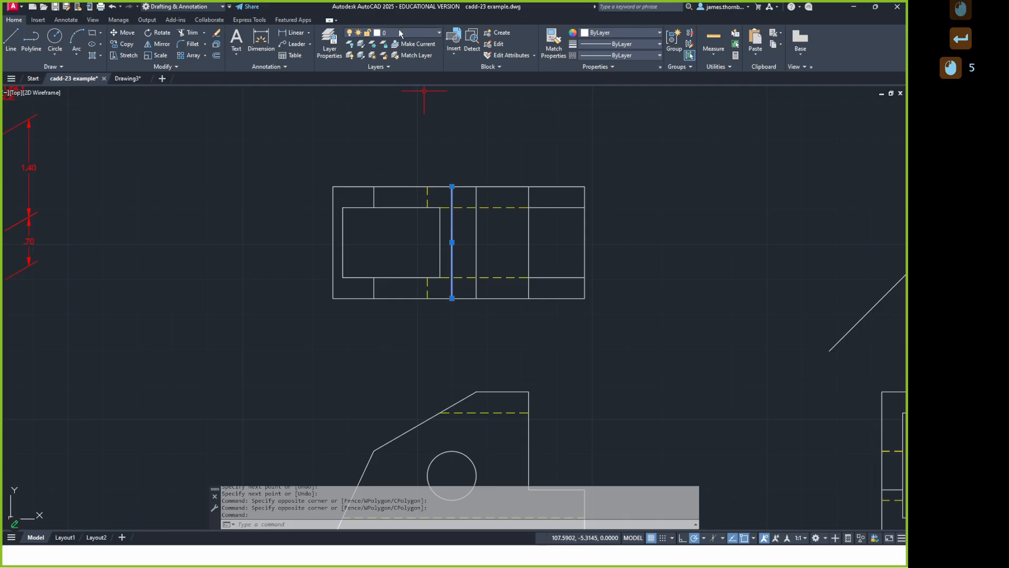
pyautogui.click(400, 32)
pyautogui.click(400, 59)
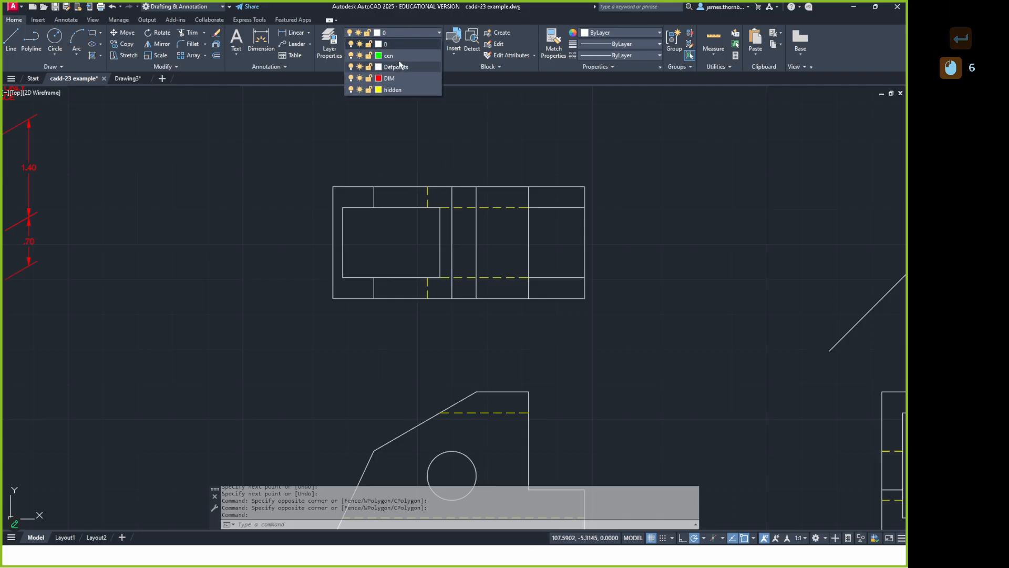
# Extend both ends of the hole's center line 0.2 beyond the top view's upper and lower edges
pyautogui.click(452, 186)
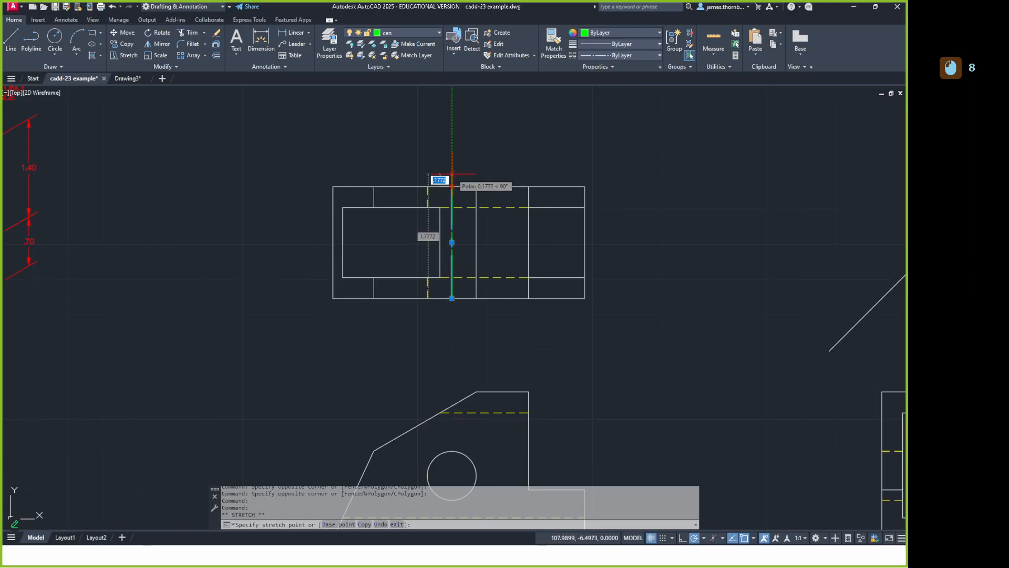
pyautogui.write('.2')
pyautogui.press('Return')
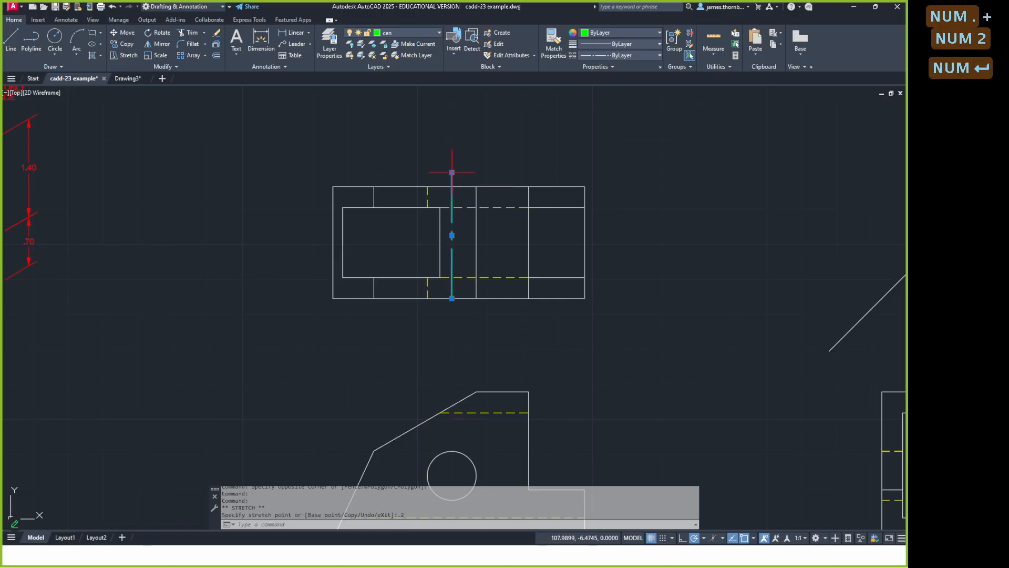
pyautogui.click(452, 298)
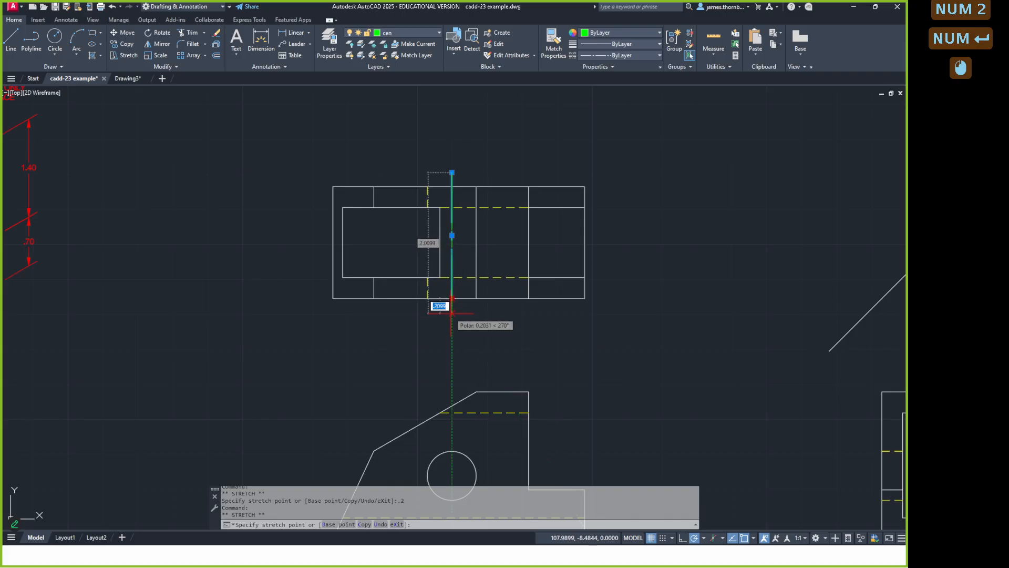
pyautogui.write('.2')
pyautogui.press('Return')
pyautogui.press('Escape')
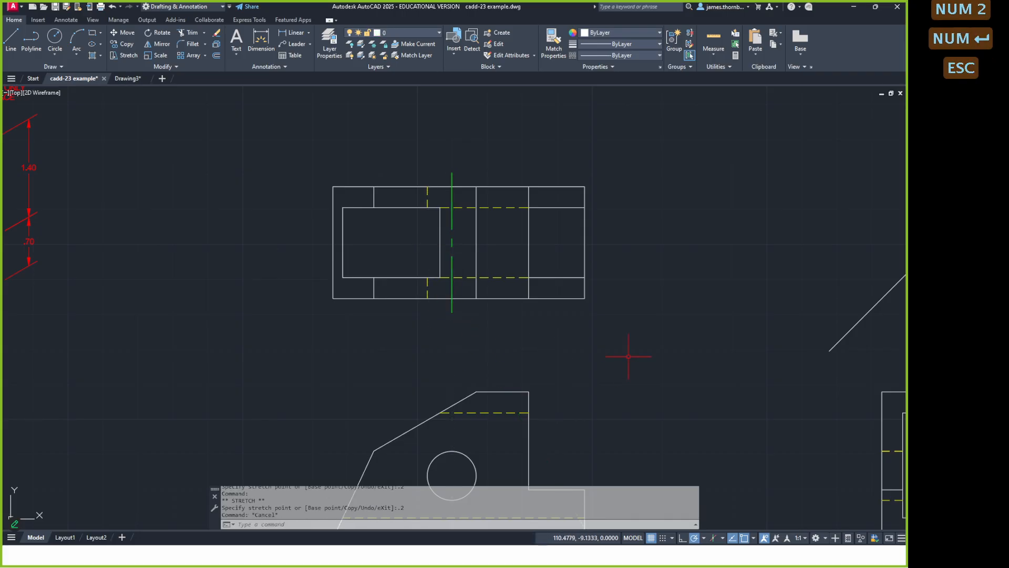
pyautogui.scroll(-2, 631, 354)
pyautogui.scroll(2, 465, 248)
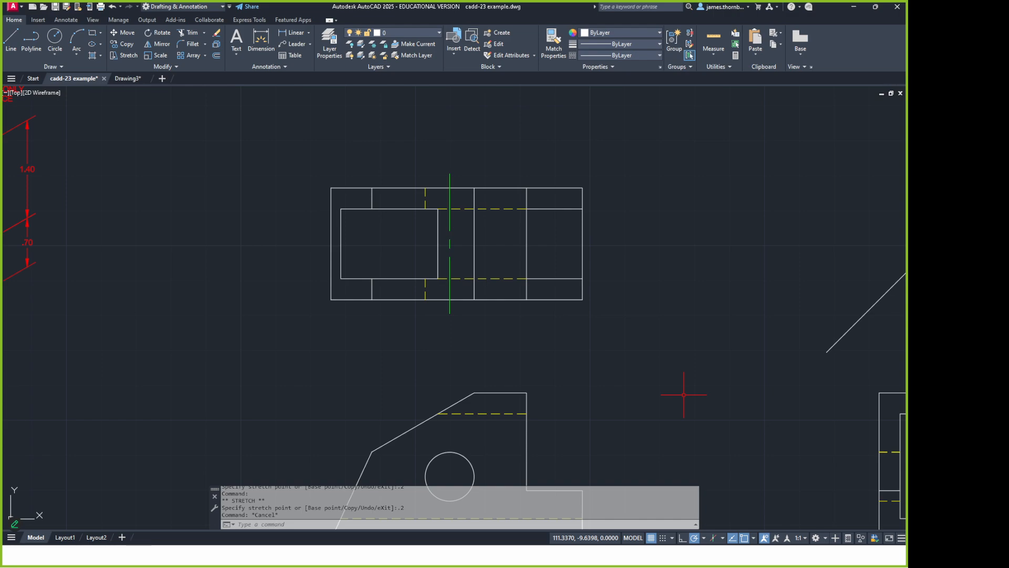
# Try shortening the center line to end 0.2 above the lower hidden pocket line, and undo both stretches
pyautogui.click(450, 245)
pyautogui.click(450, 174)
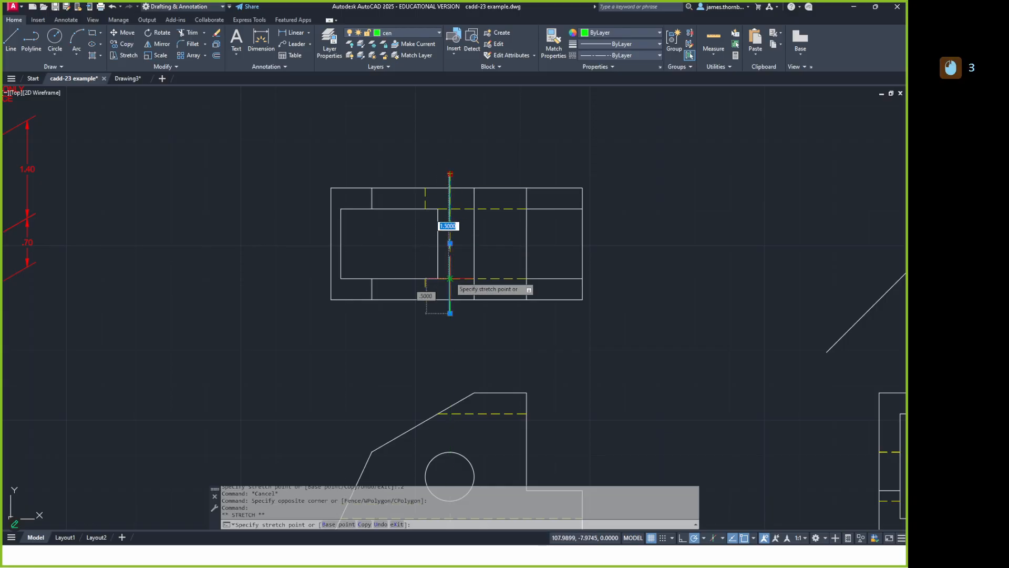
pyautogui.click(449, 278)
pyautogui.click(450, 278)
pyautogui.write('.2')
pyautogui.press('Return')
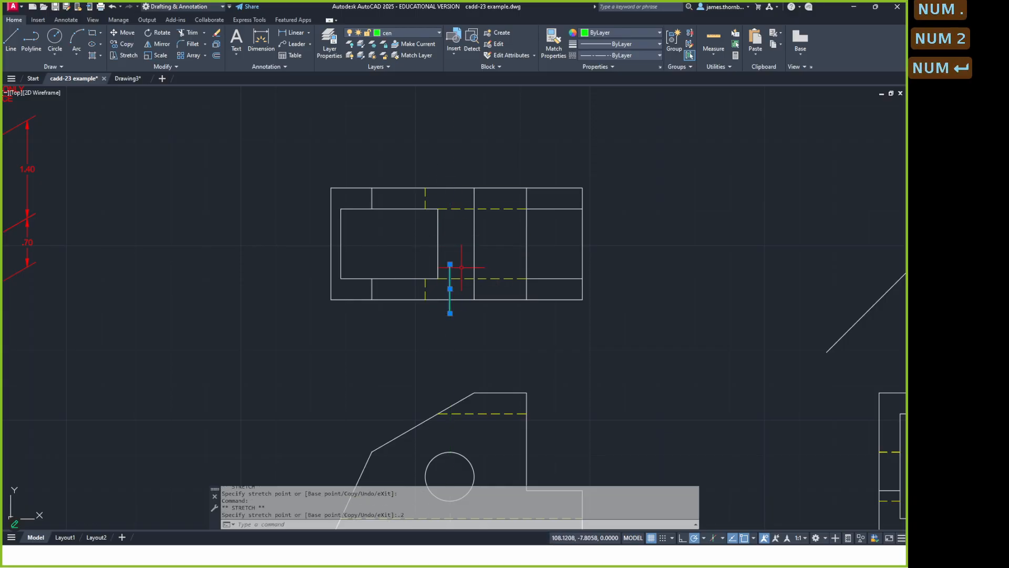
pyautogui.press('Escape')
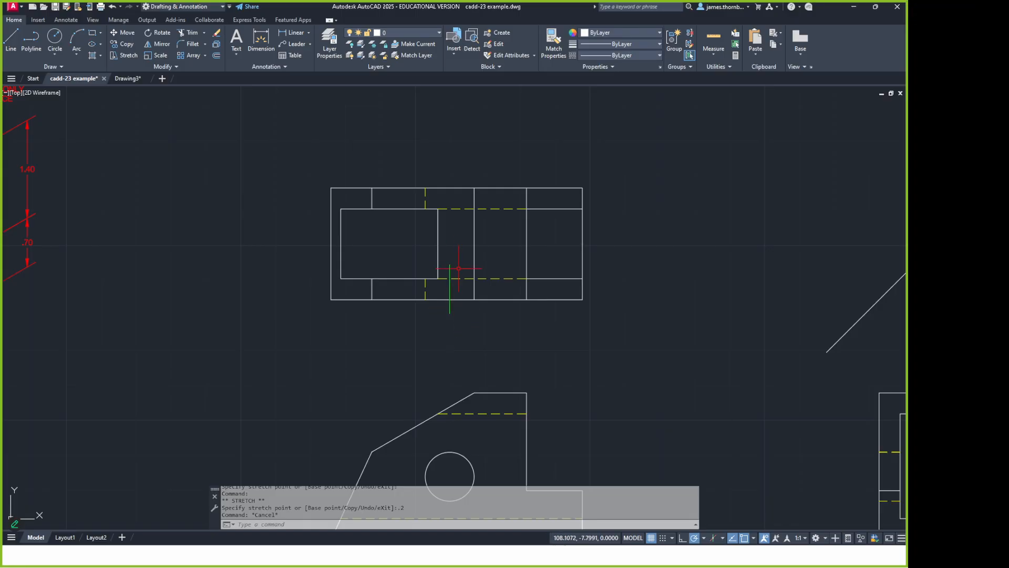
pyautogui.hotkey('ctrl', 'z')
pyautogui.hotkey('ctrl', 'z')
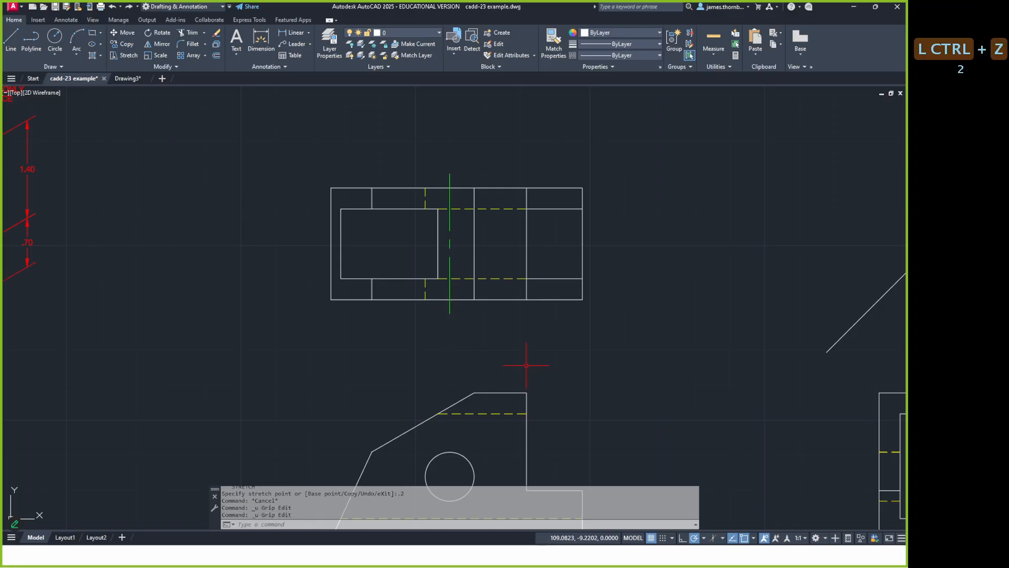
# Examine the rectangular through-hole's callout on the isometric view's top face and the matching face in the top view
pyautogui.scroll(-3, 603, 309)
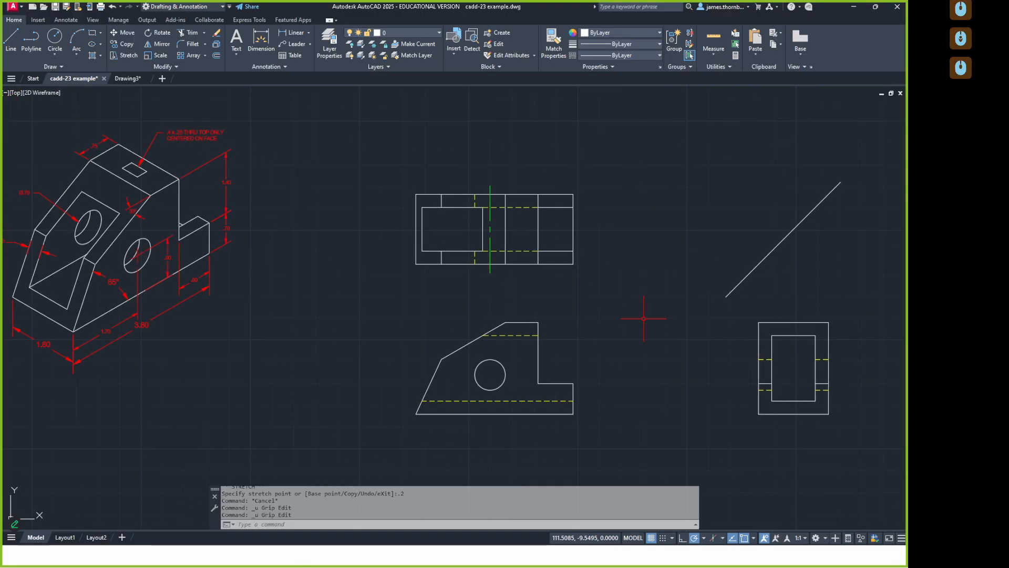
pyautogui.moveTo(587, 290); pyautogui.dragTo(550, 268, button='middle')
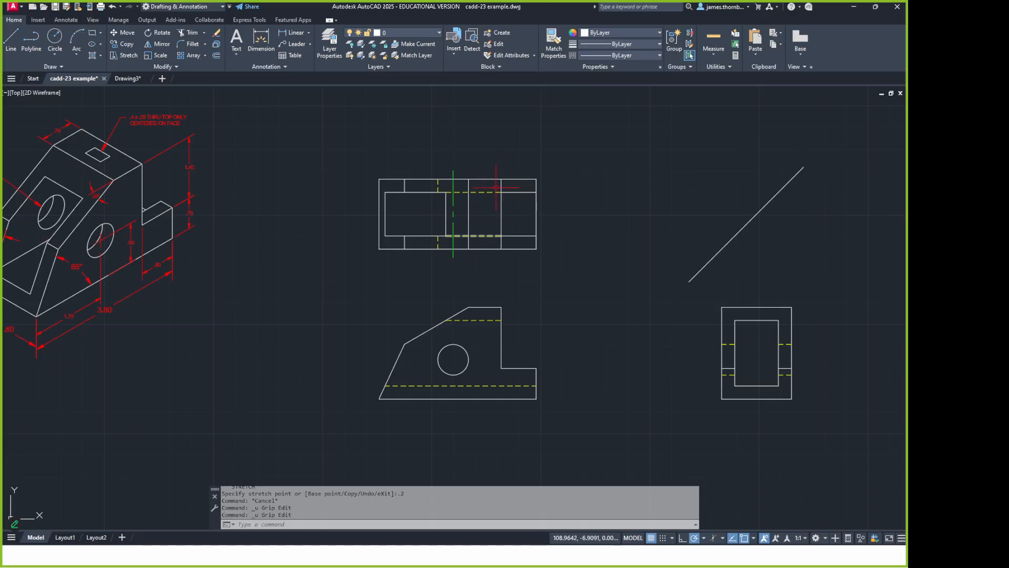
pyautogui.scroll(1, 484, 210)
pyautogui.moveTo(484, 210); pyautogui.dragTo(567, 224, button='middle')
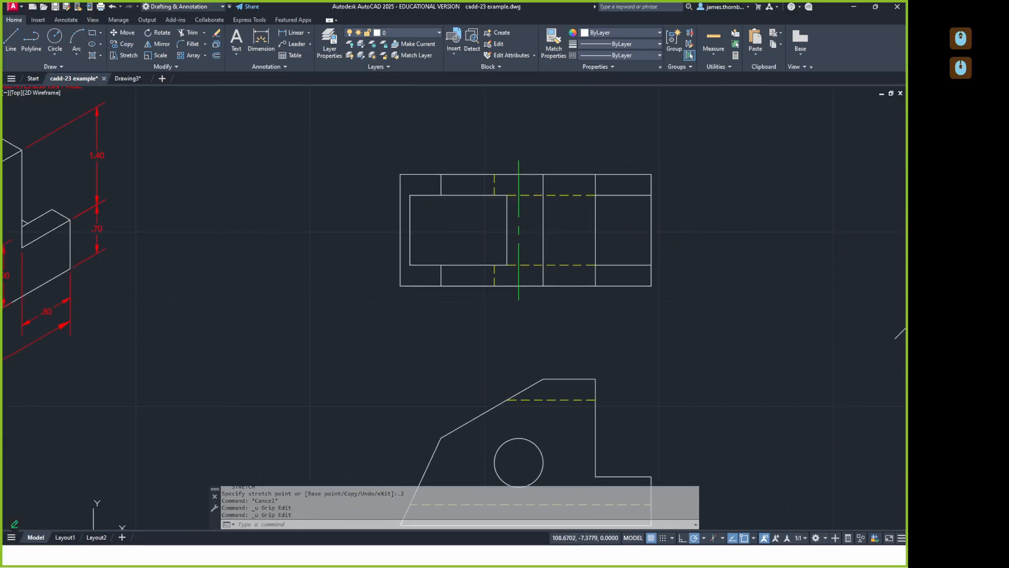
pyautogui.scroll(-1, 567, 224)
pyautogui.scroll(1, 259, 158)
pyautogui.moveTo(231, 128); pyautogui.dragTo(240, 153, button='middle')
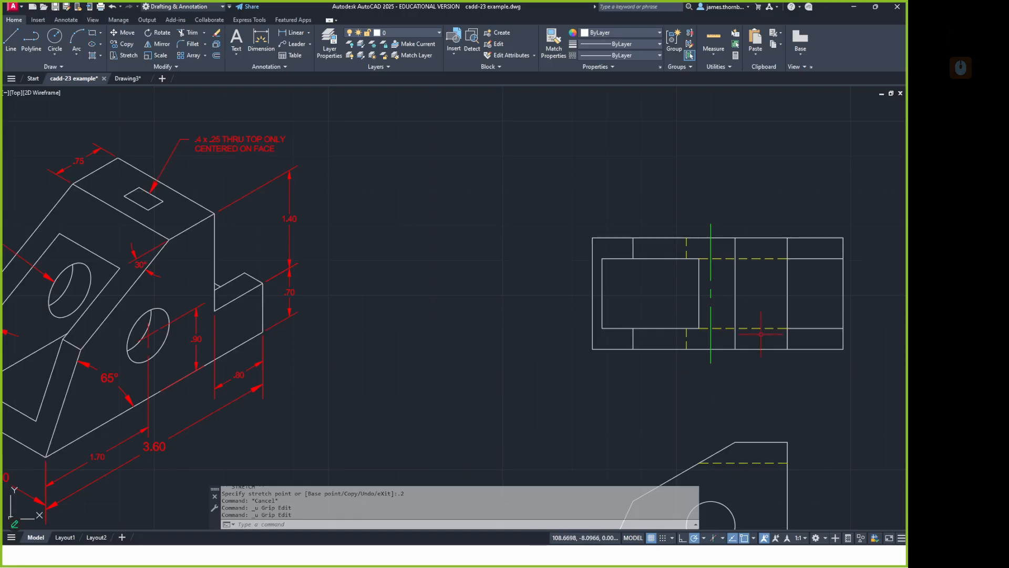
pyautogui.moveTo(405, 241); pyautogui.dragTo(336, 238, button='middle')
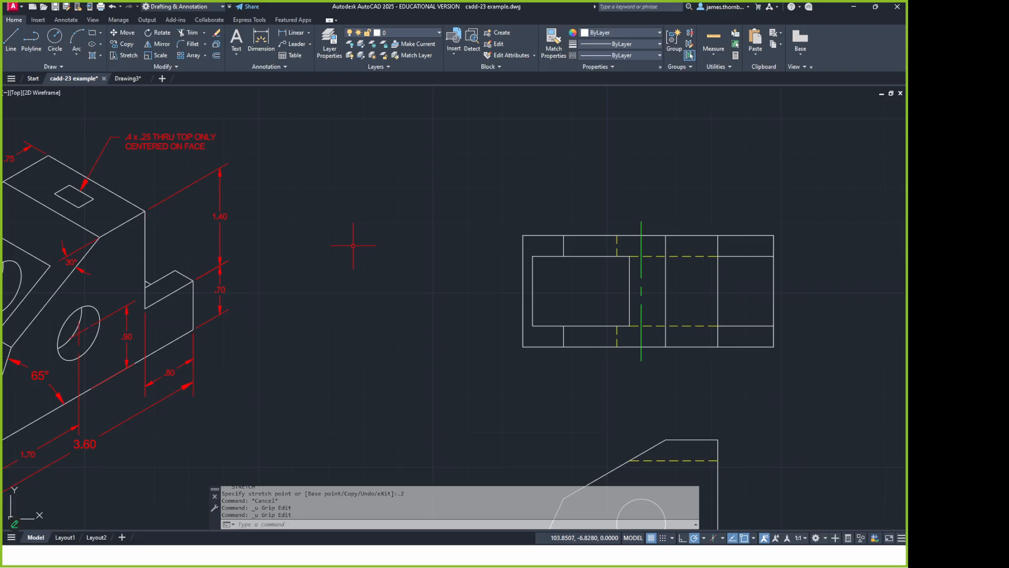
pyautogui.moveTo(324, 276)
pyautogui.mouseDown(button='middle')
pyautogui.moveTo(398, 259)
pyautogui.moveTo(386, 273)
pyautogui.mouseUp(button='middle')
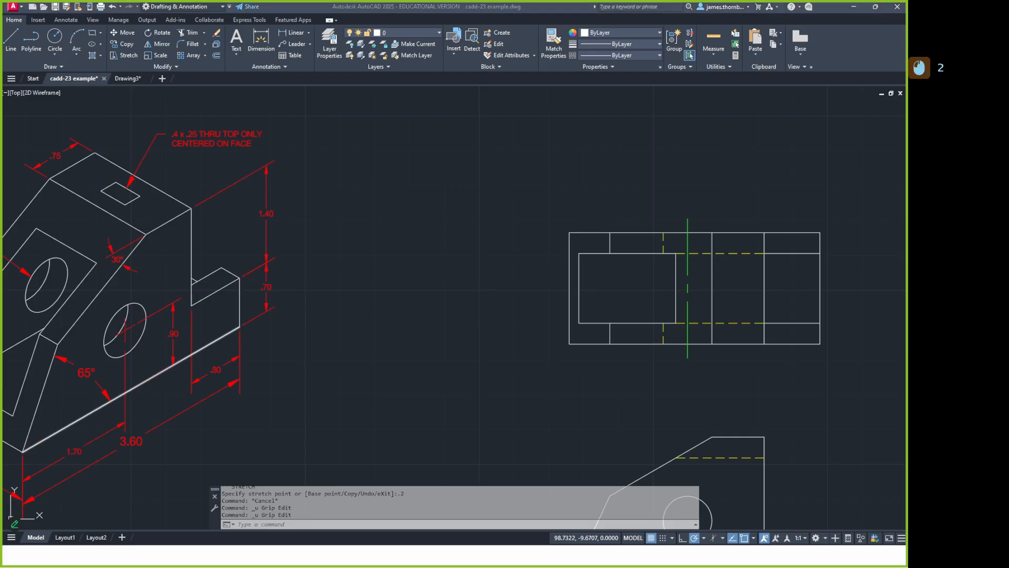
pyautogui.click(447, 236)
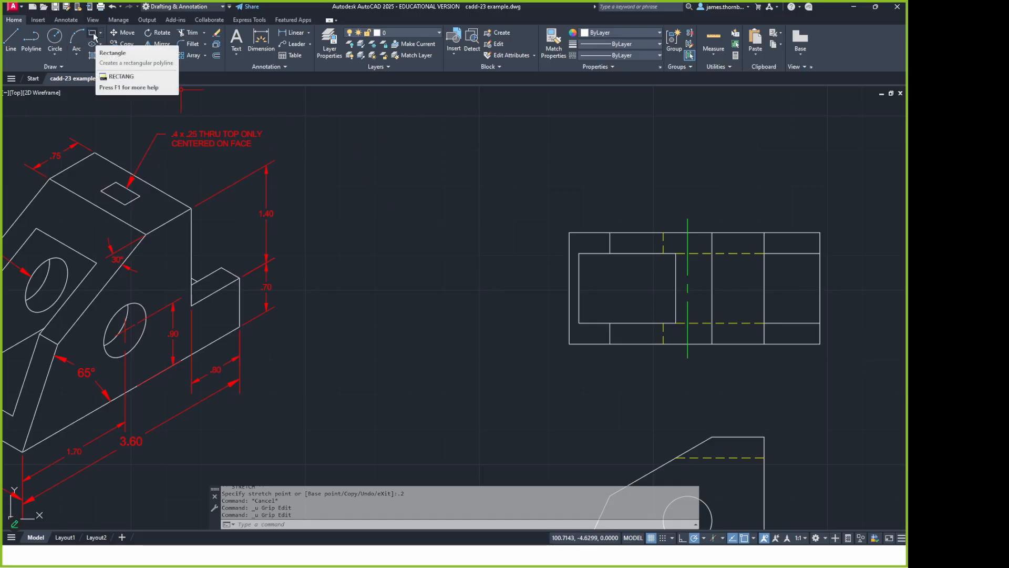
# Draw a rectangle 0.25 wide by 0.4 high in the empty space above the top view
pyautogui.write('RE')
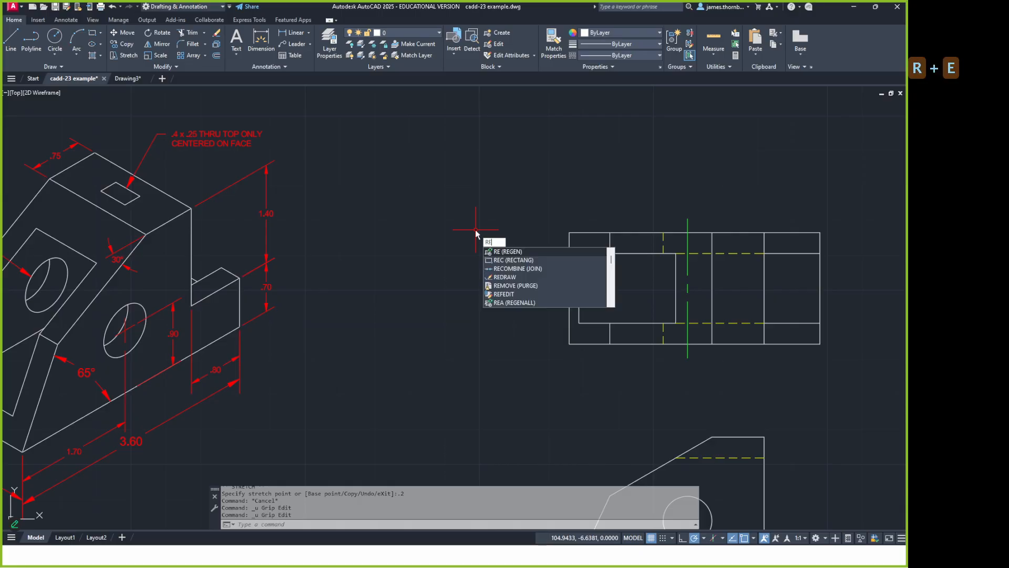
pyautogui.click(508, 261)
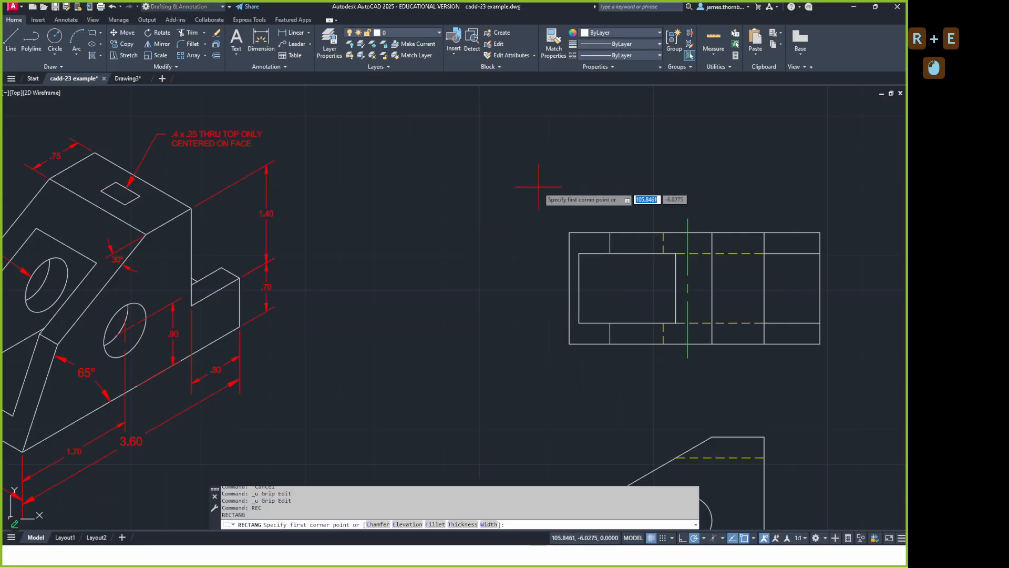
pyautogui.click(580, 171)
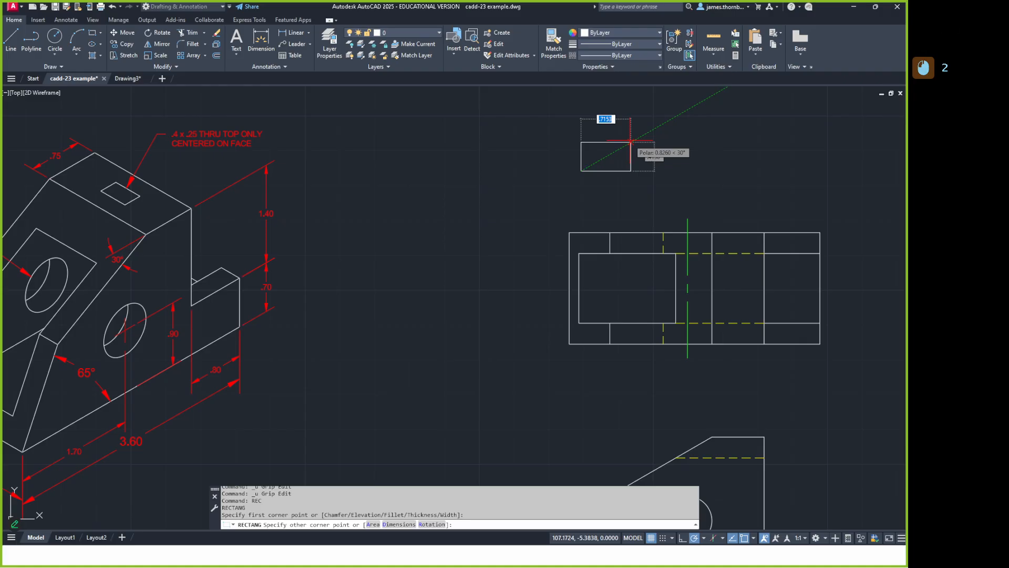
pyautogui.write('.25,.4')
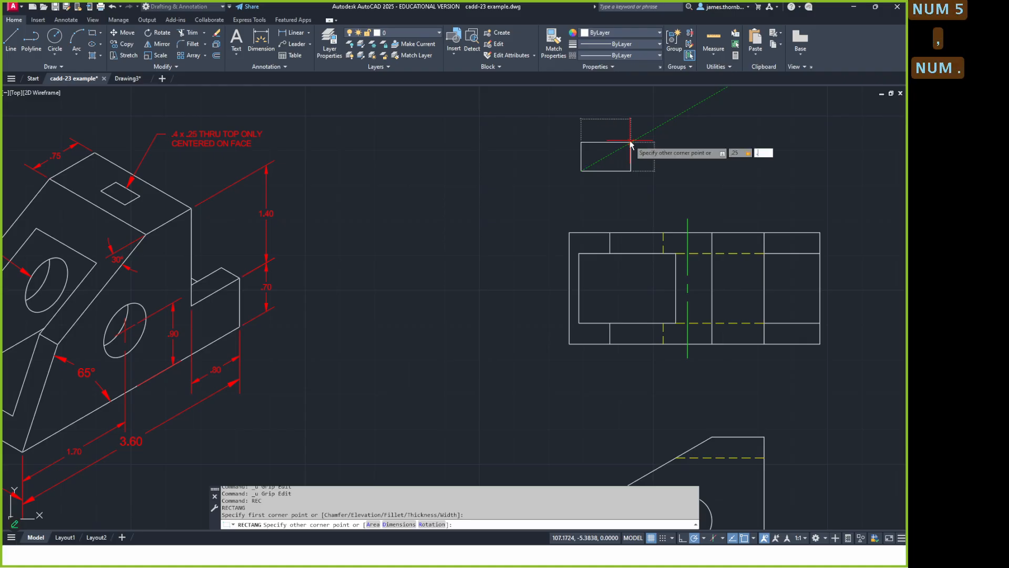
pyautogui.press('Return')
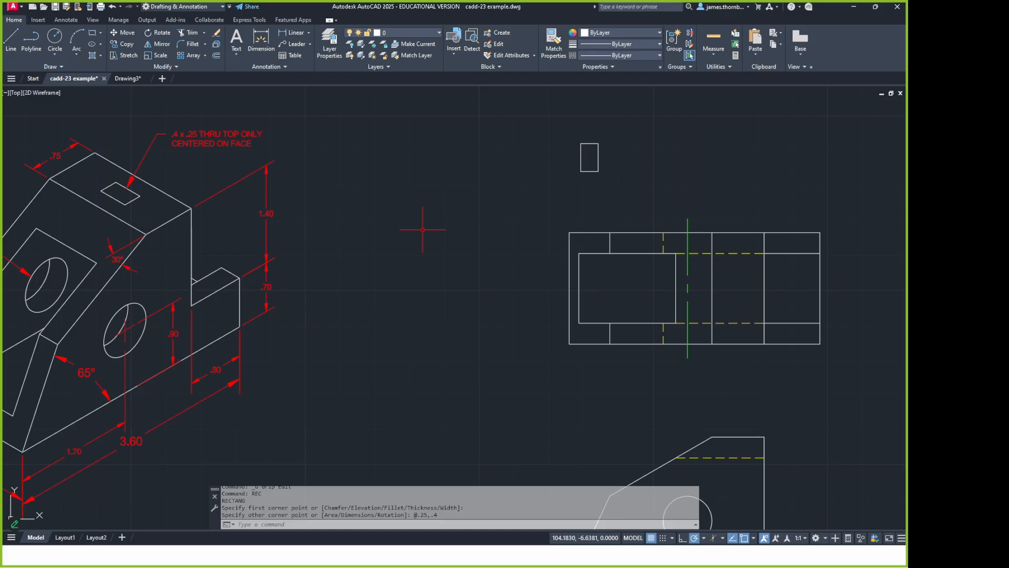
# Move the small rectangle by its center to the midpoint between opposite corners of the top face in the top view
pyautogui.click(622, 120)
pyautogui.click(561, 170)
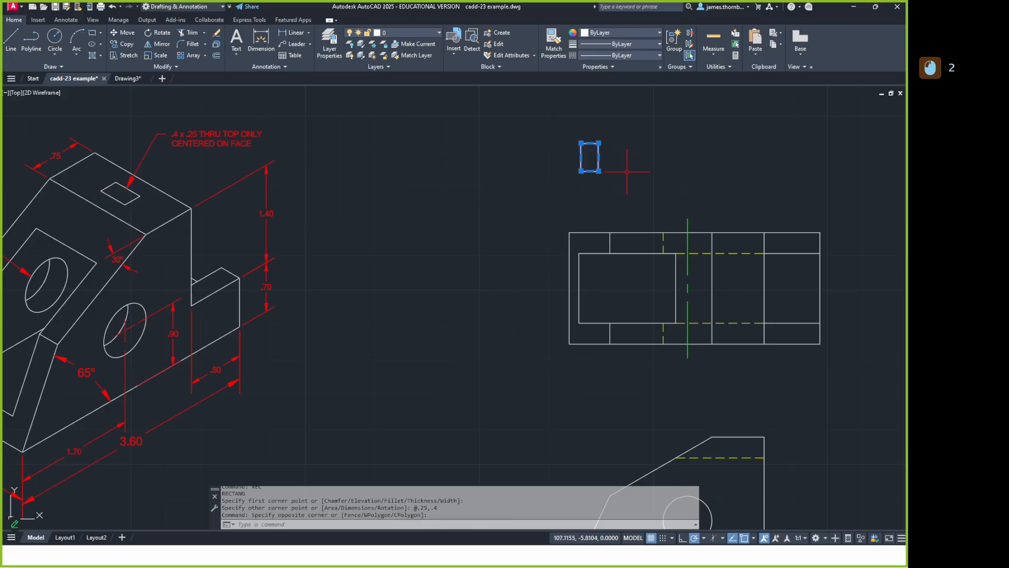
pyautogui.write('m')
pyautogui.press('Return')
pyautogui.keyDown('shift'); pyautogui.rightClick(644, 167); pyautogui.keyUp('shift')
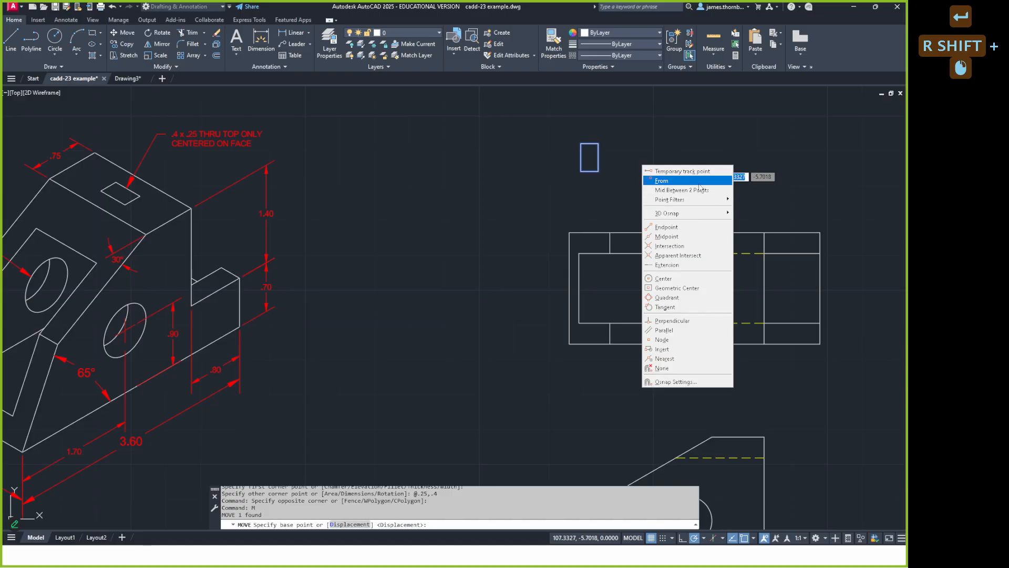
pyautogui.click(683, 190)
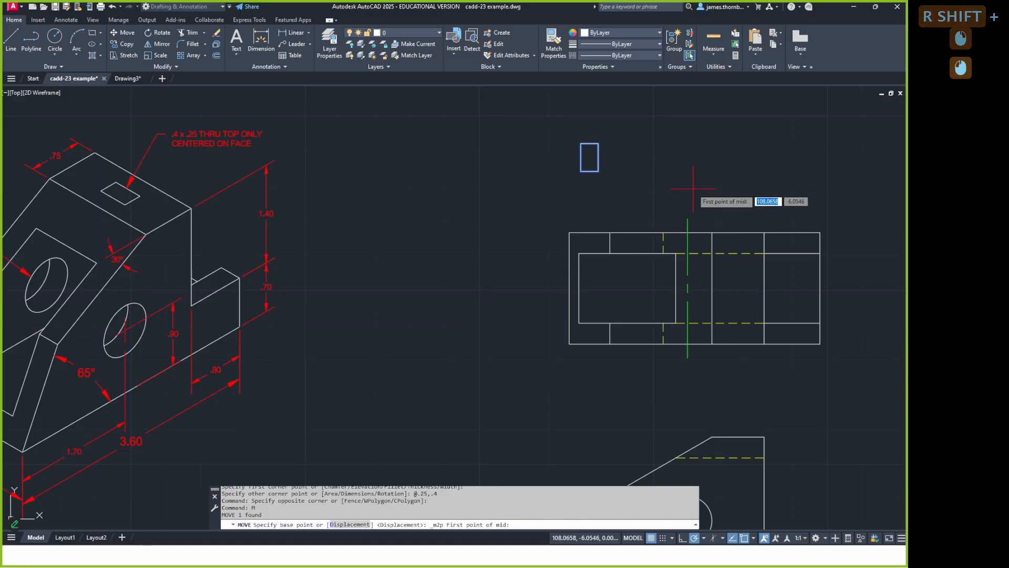
pyautogui.click(581, 144)
pyautogui.click(598, 170)
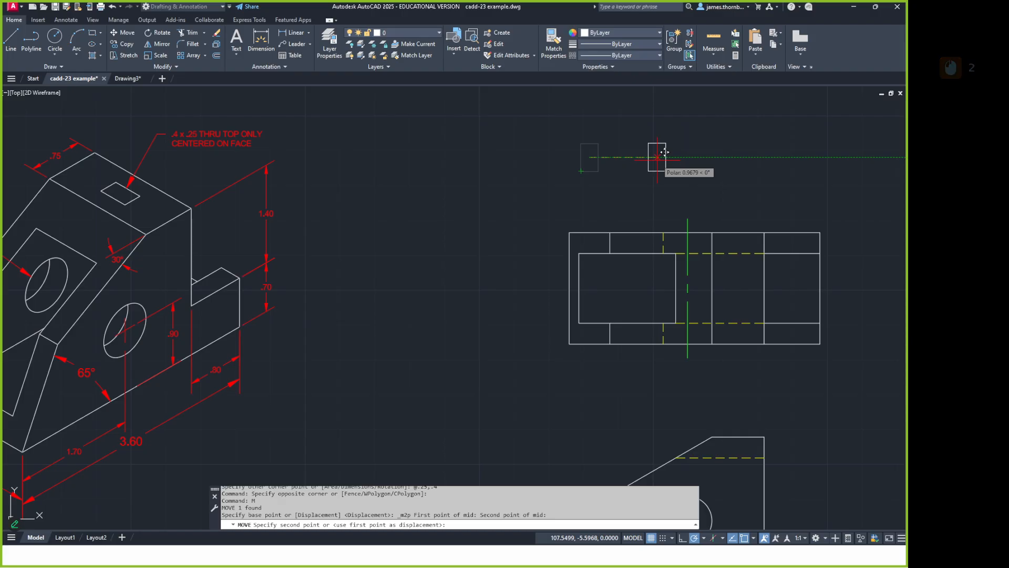
pyautogui.keyDown('shift'); pyautogui.rightClick(658, 157); pyautogui.keyUp('shift')
pyautogui.click(683, 187)
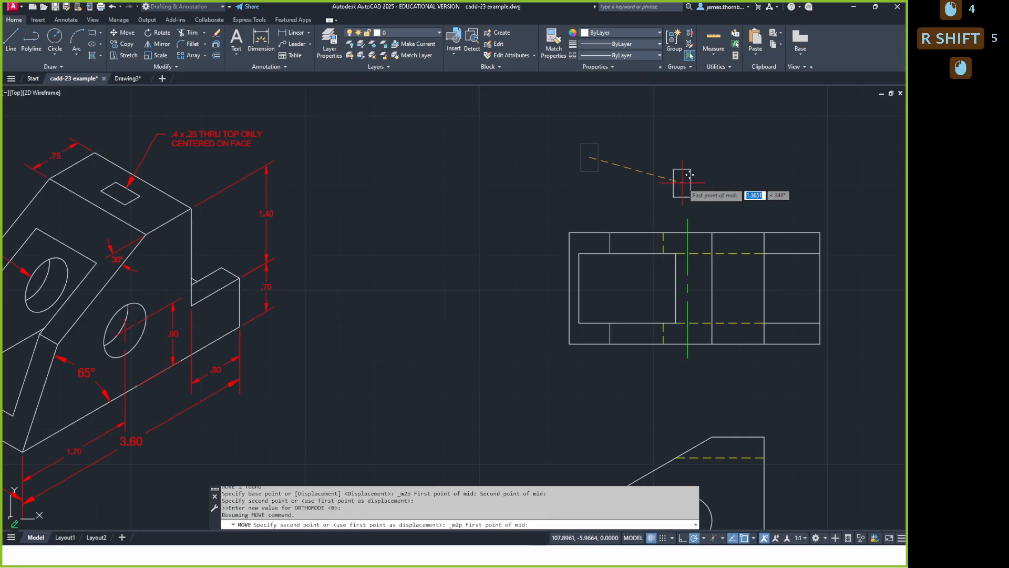
pyautogui.click(712, 232)
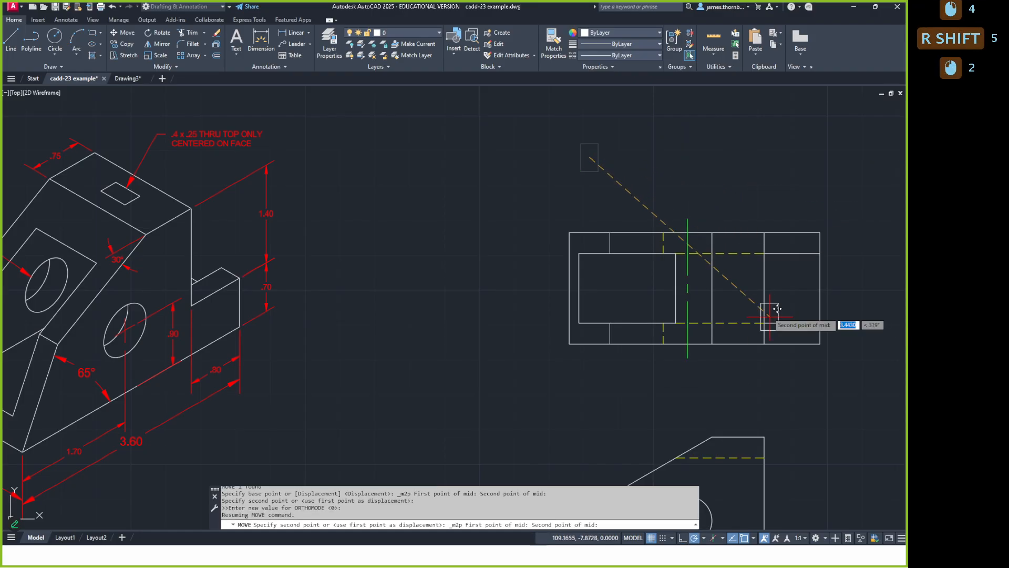
pyautogui.click(764, 344)
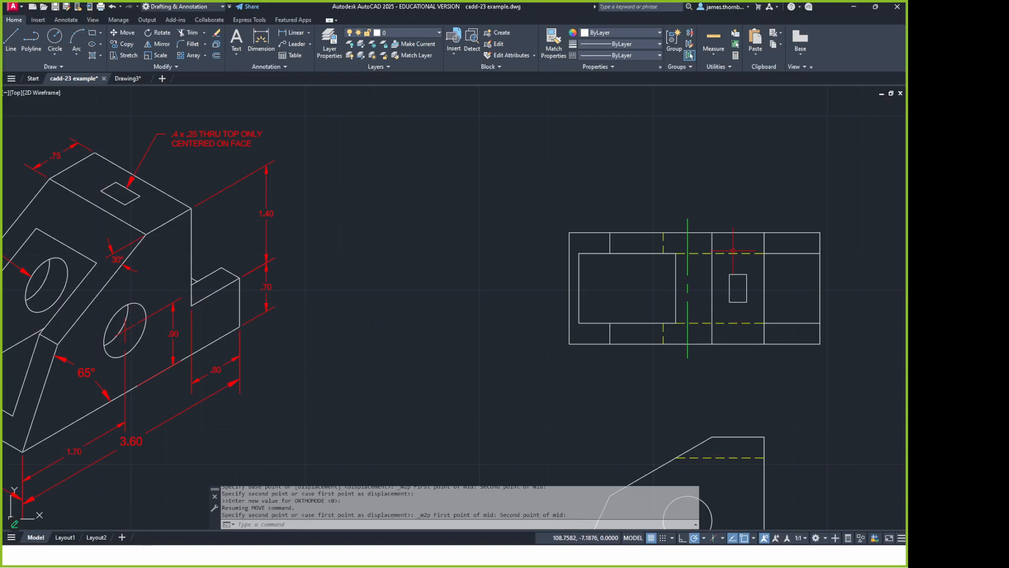
# Draw a 6-sided polygon circumscribed about a circle in the empty space between the isometric and top views
pyautogui.moveTo(798, 252); pyautogui.dragTo(773, 231, button='middle')
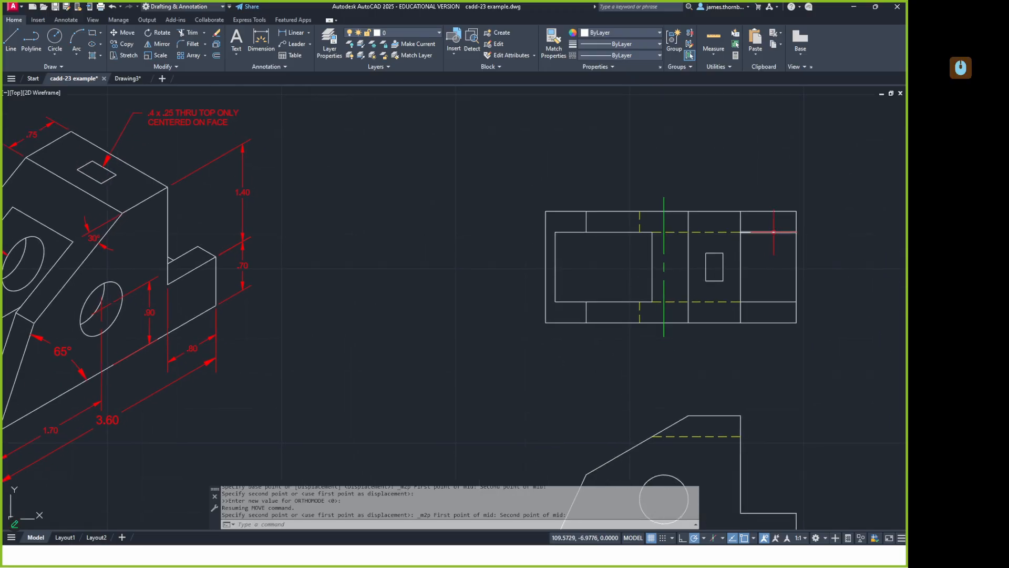
pyautogui.moveTo(637, 302); pyautogui.dragTo(609, 269, button='middle')
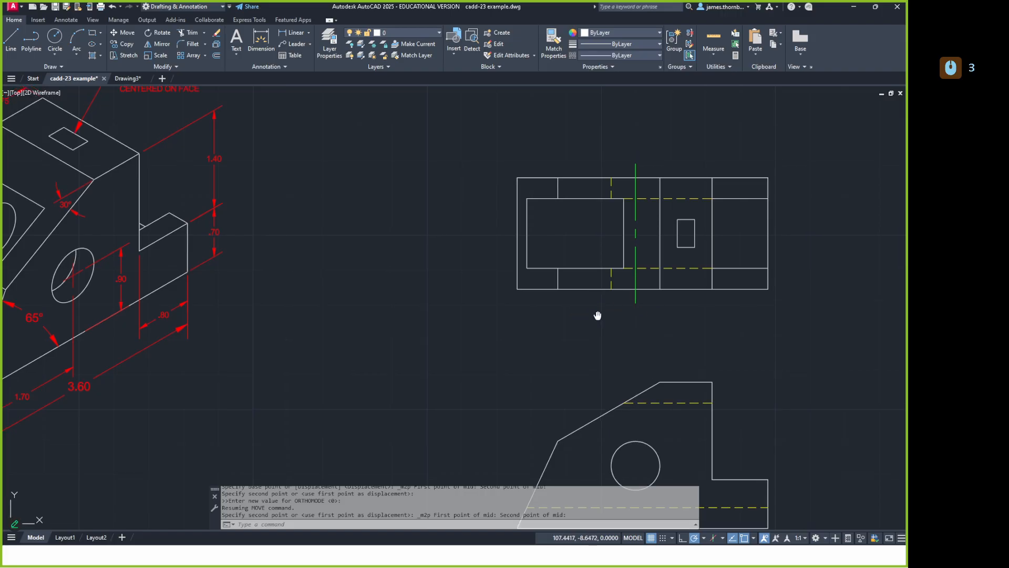
pyautogui.moveTo(598, 315); pyautogui.dragTo(602, 329, button='middle')
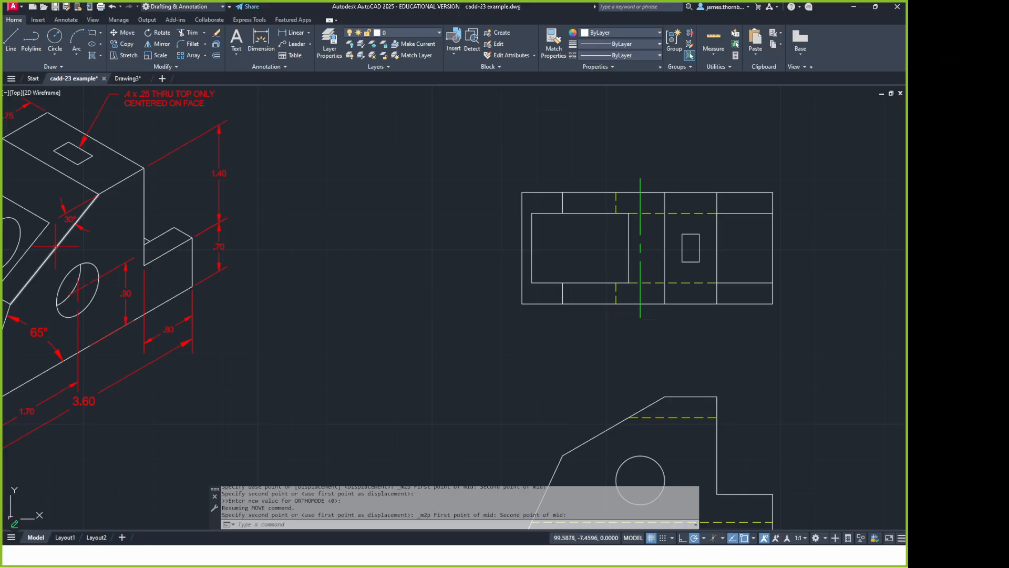
pyautogui.click(100, 33)
pyautogui.click(110, 68)
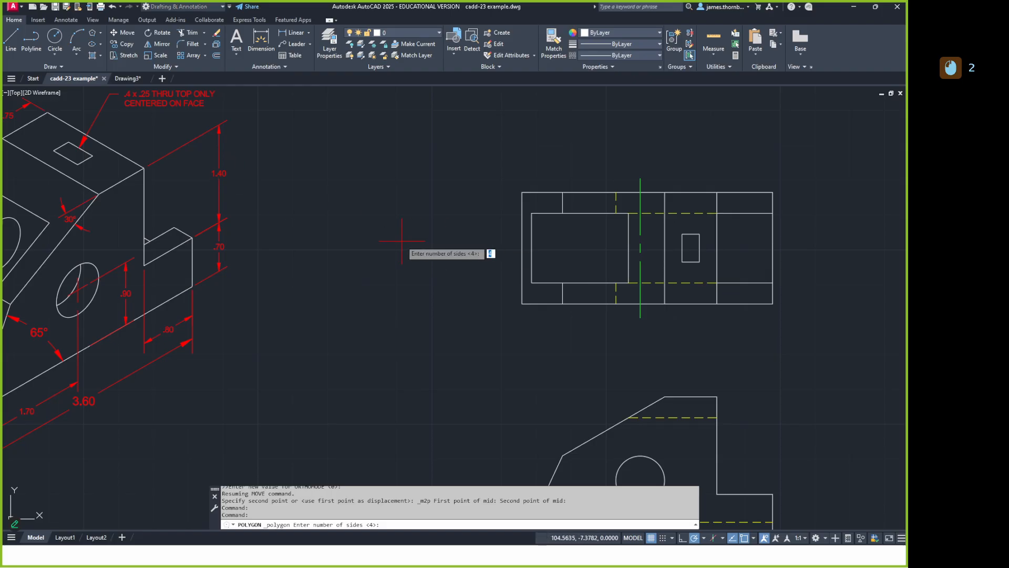
pyautogui.write('6')
pyautogui.press('Return')
pyautogui.click(379, 256)
pyautogui.click(415, 292)
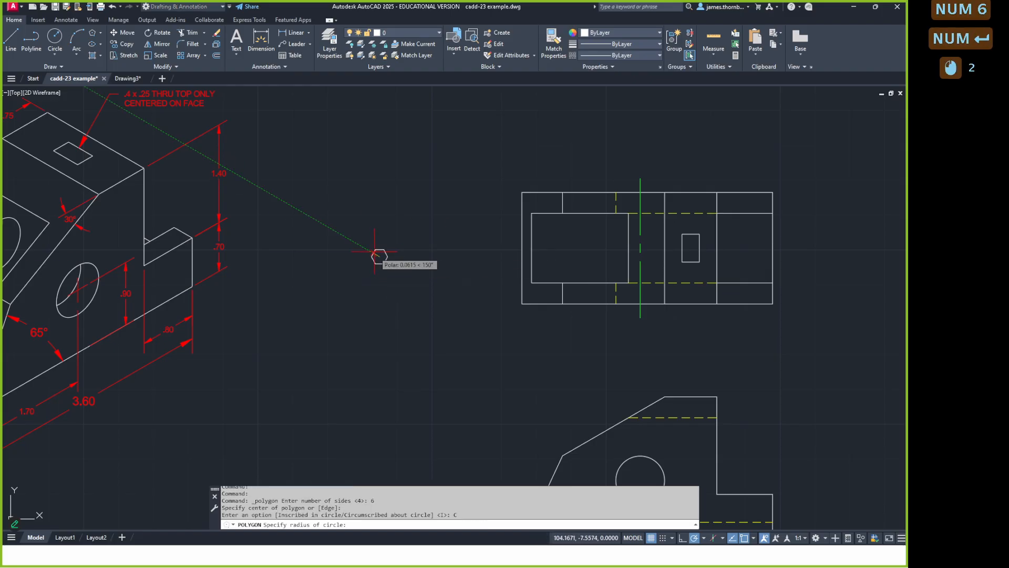
pyautogui.click(380, 287)
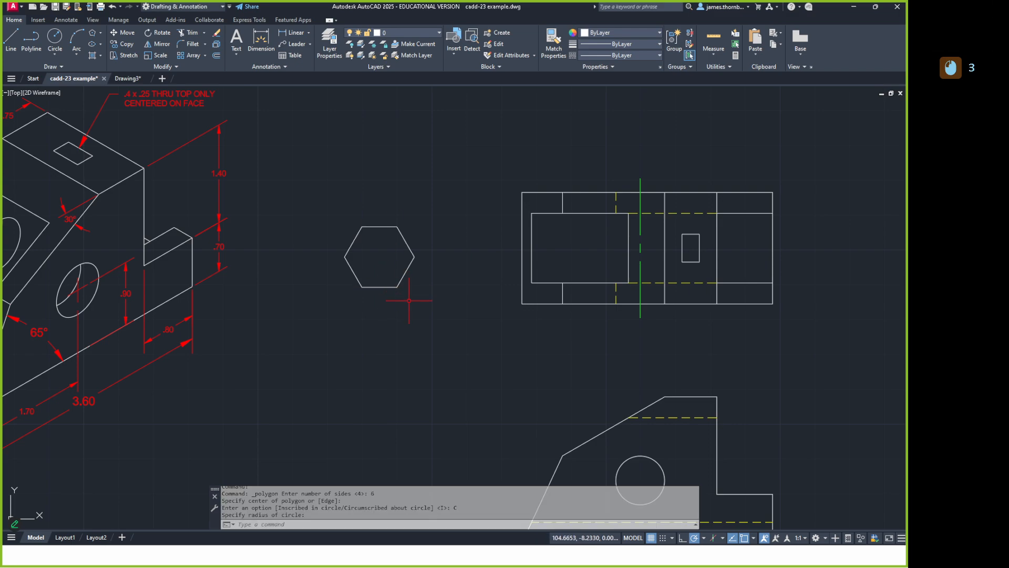
# Try to move the hexagon using the midpoint between two opposite corners as the base point, and undo the move
pyautogui.click(444, 193)
pyautogui.click(361, 304)
pyautogui.write('M')
pyautogui.press('Return')
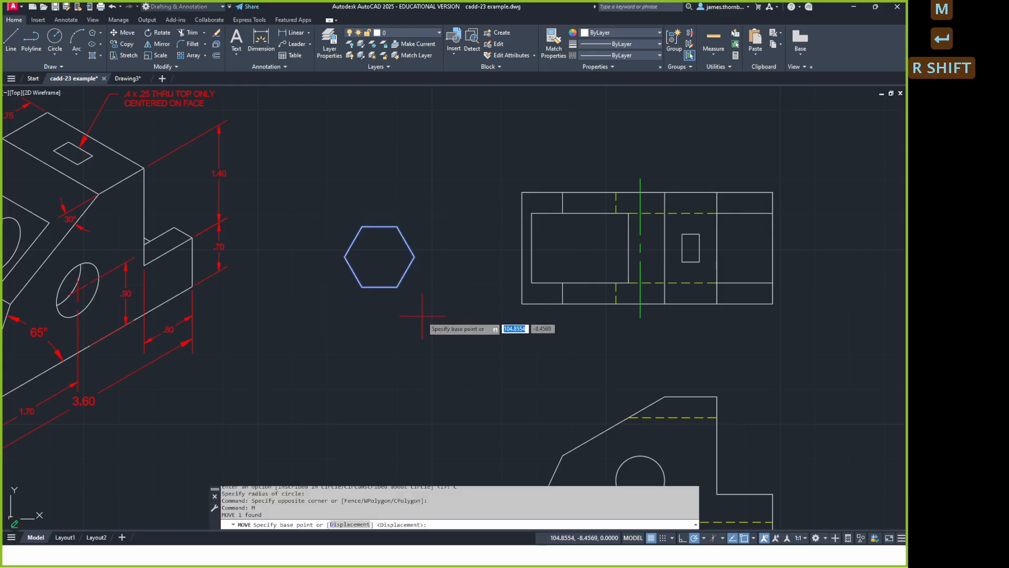
pyautogui.keyDown('shift'); pyautogui.rightClick(421, 316); pyautogui.keyUp('shift')
pyautogui.click(451, 337)
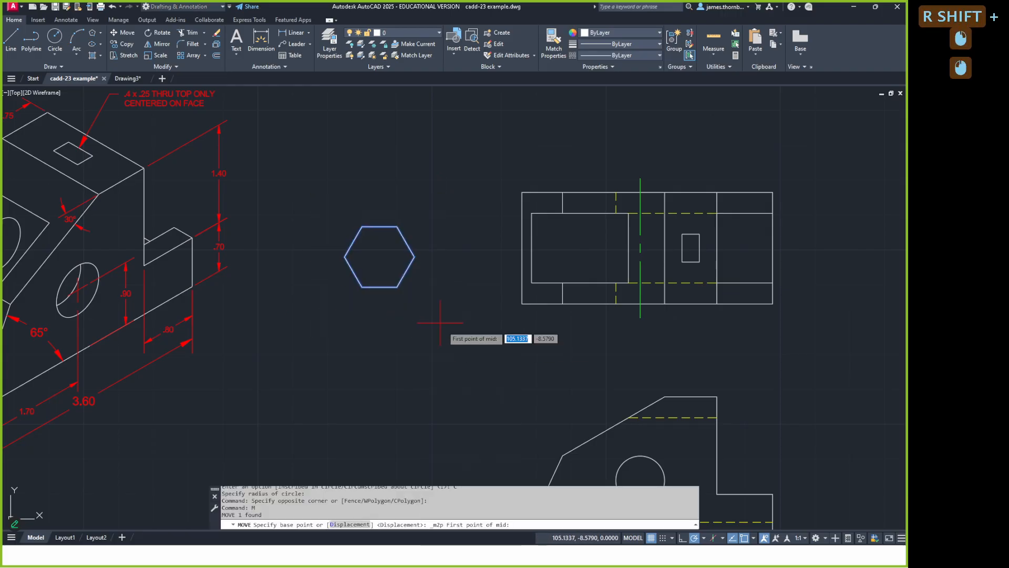
pyautogui.click(397, 287)
pyautogui.click(362, 226)
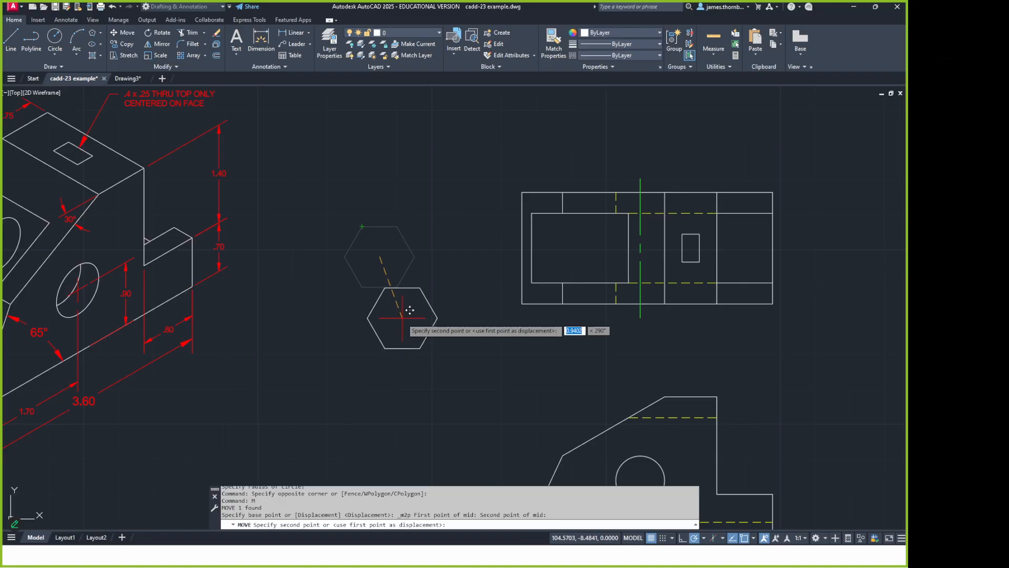
pyautogui.press('Escape')
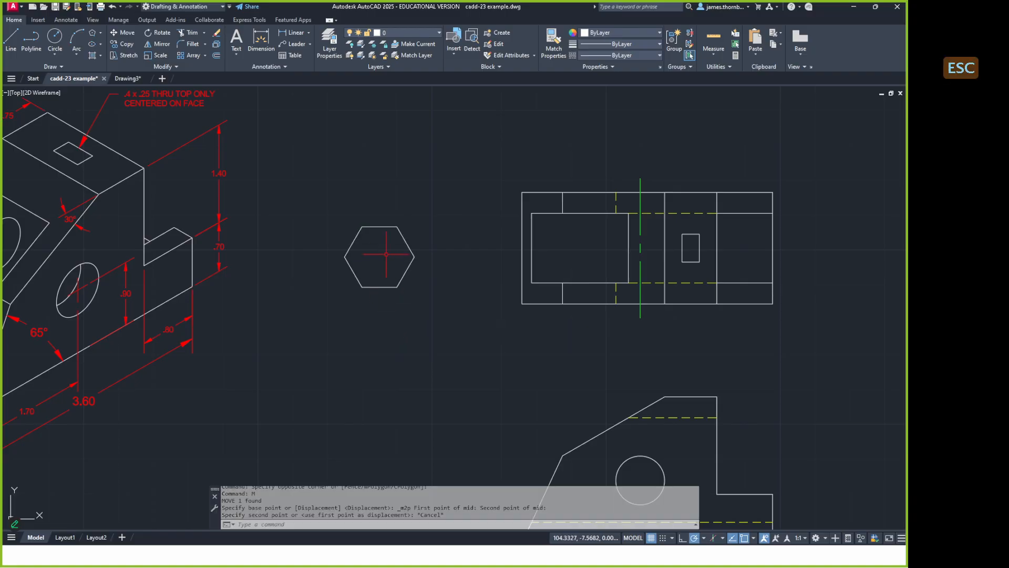
pyautogui.hotkey('ctrl', 'z')
# Delete the practice hexagon beside the top view
pyautogui.click(402, 221)
pyautogui.click(393, 245)
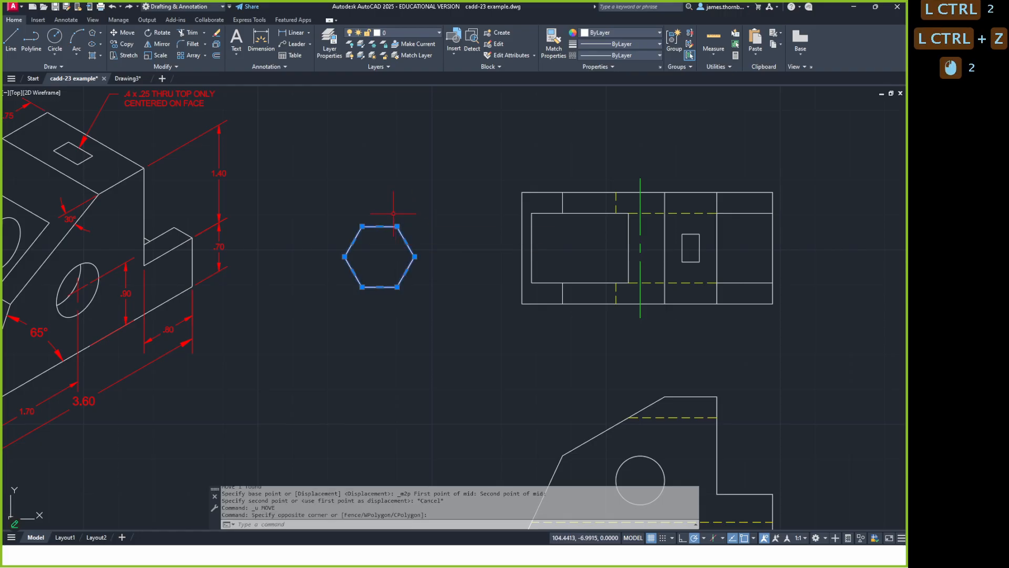
pyautogui.press('Delete')
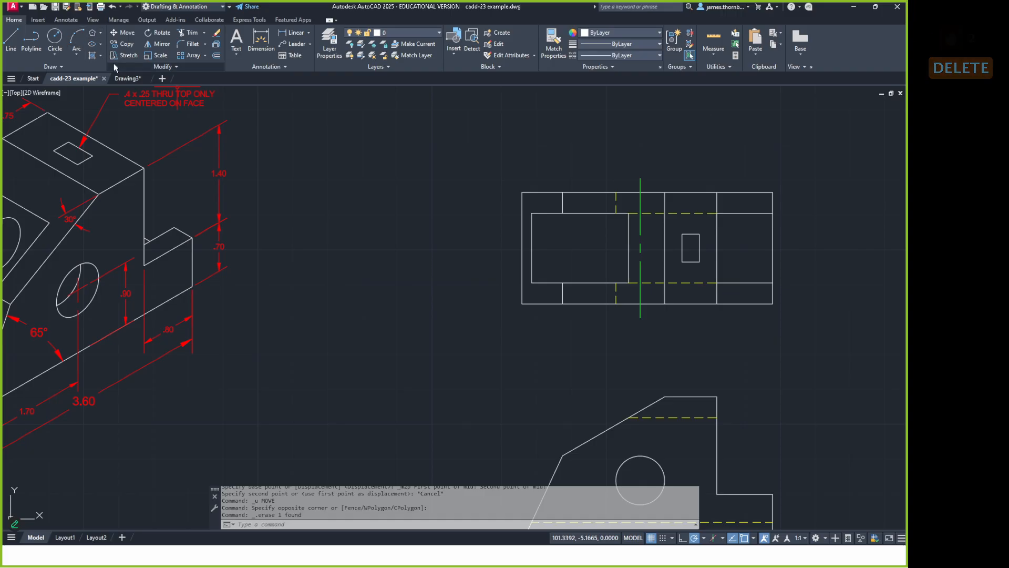
# Make hidden the current layer for drawing the rectangular hole's concealed edges
pyautogui.moveTo(403, 216); pyautogui.dragTo(352, 179, button='middle')
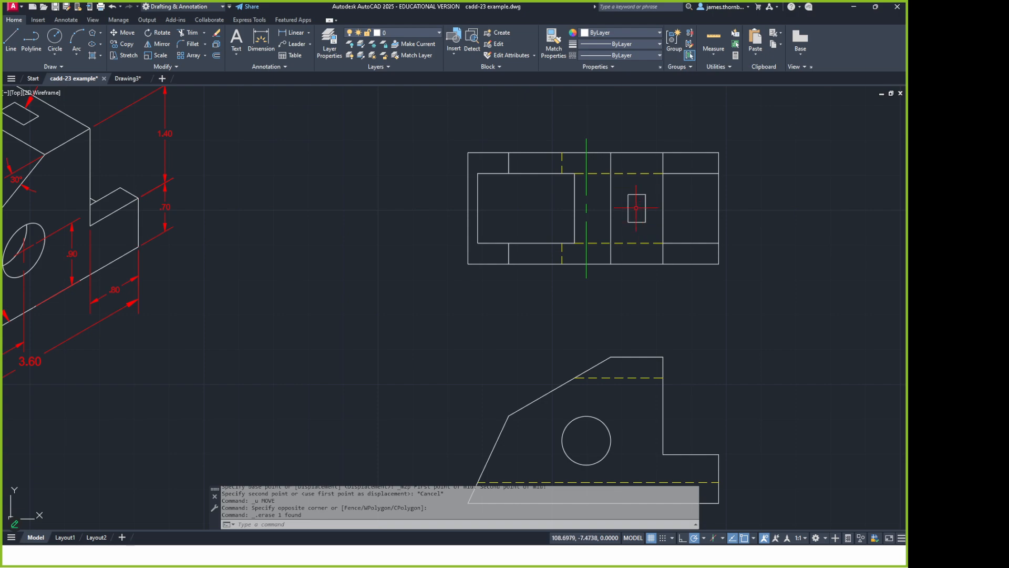
pyautogui.scroll(-3, 599, 162)
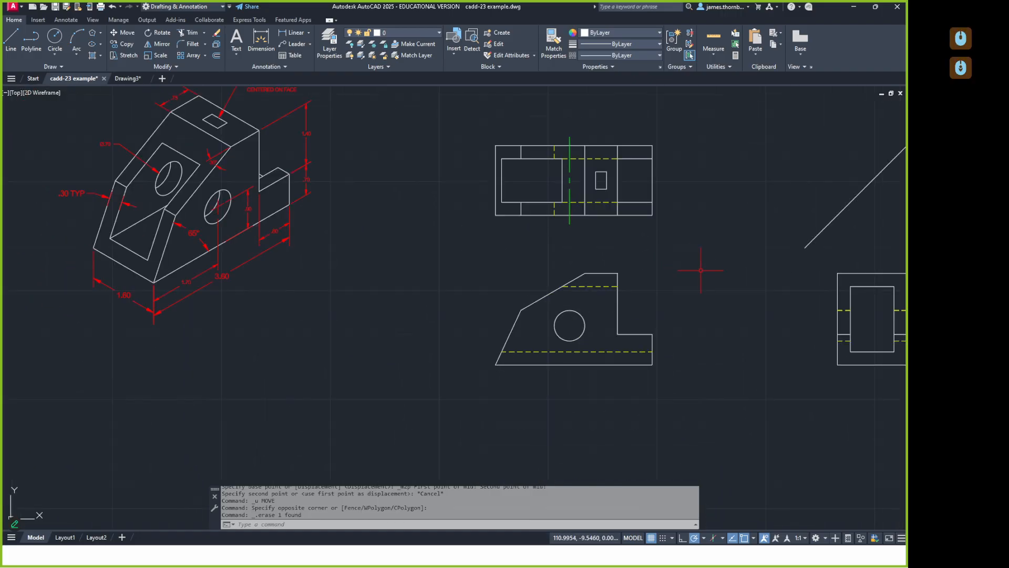
pyautogui.moveTo(701, 270); pyautogui.dragTo(619, 270, button='middle')
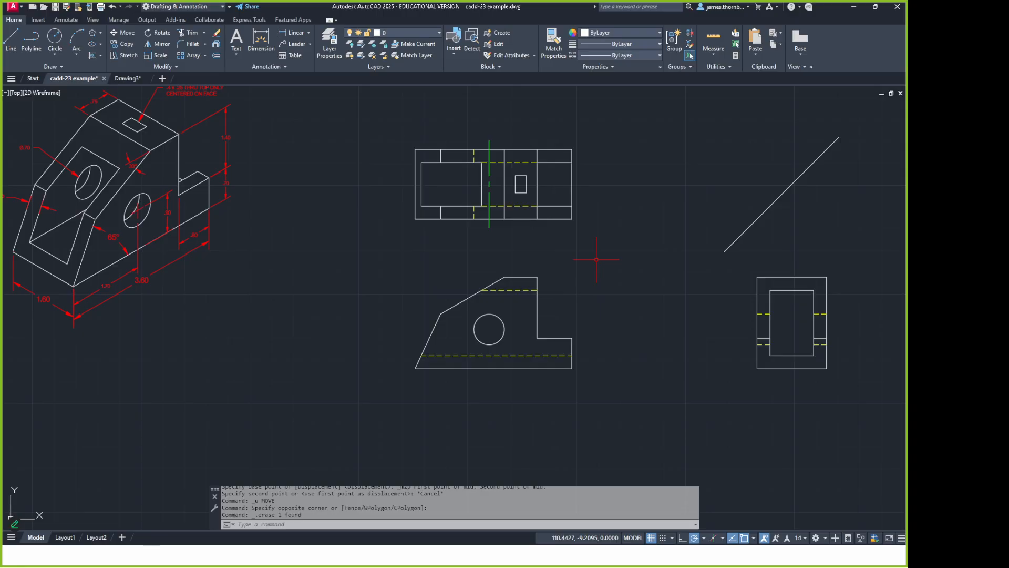
pyautogui.press('l')
pyautogui.press('Return')
pyautogui.press('Escape')
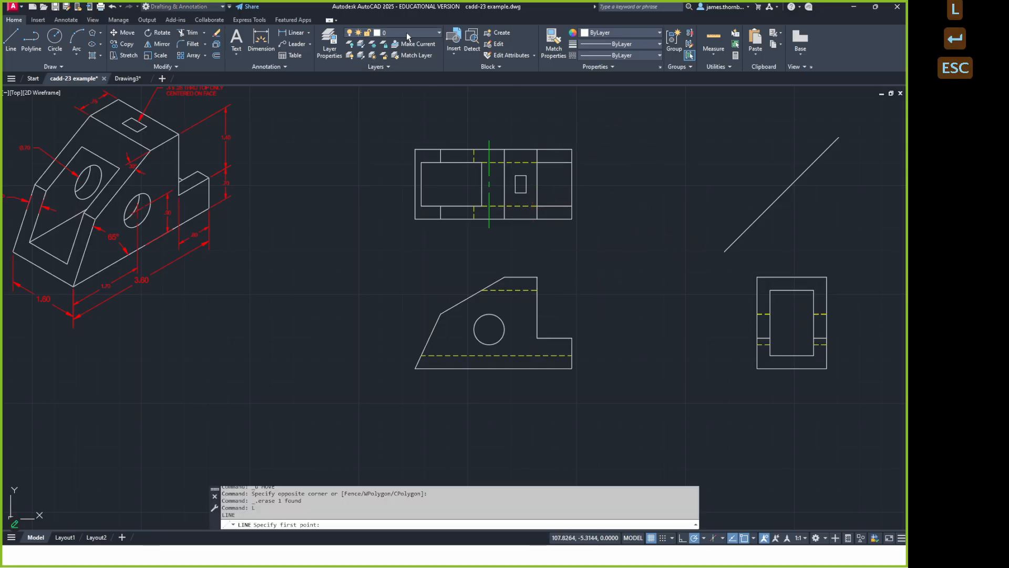
pyautogui.click(407, 35)
pyautogui.click(415, 92)
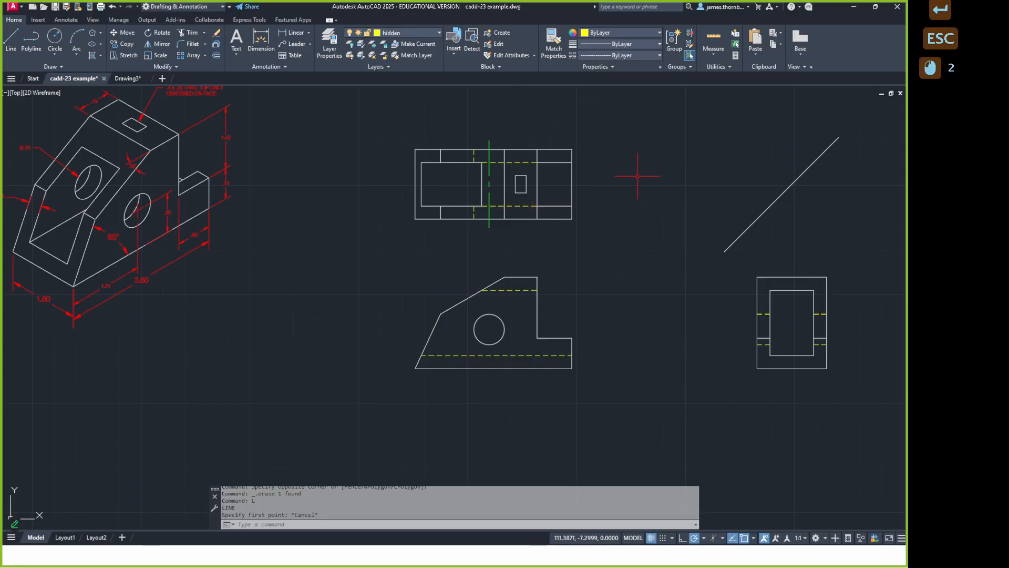
# Draw two vertical hidden lines in the front view from the top edge to the upper hidden line, aligned with the rectangular hole's sides
pyautogui.press('l')
pyautogui.press('Return')
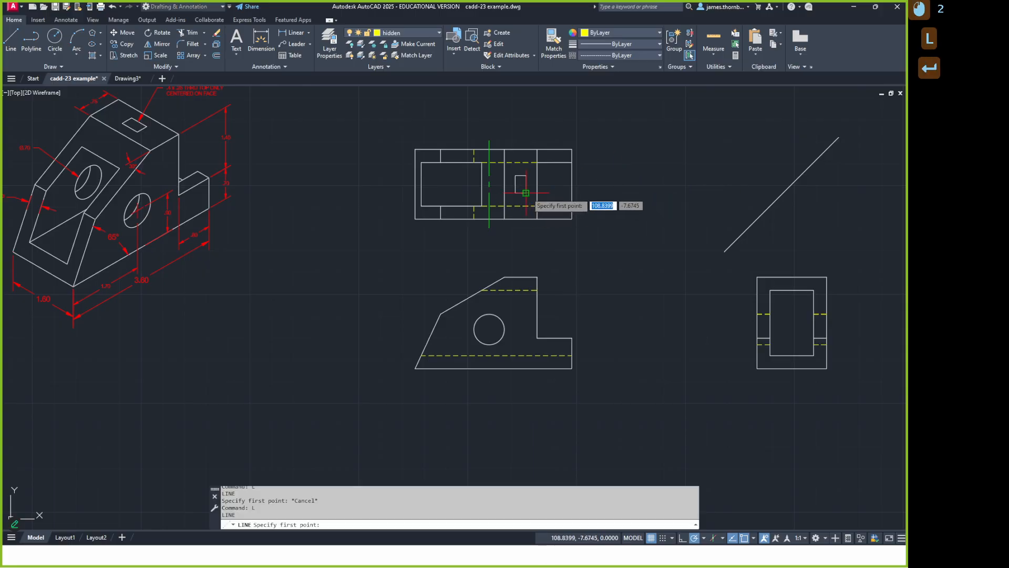
pyautogui.click(527, 279)
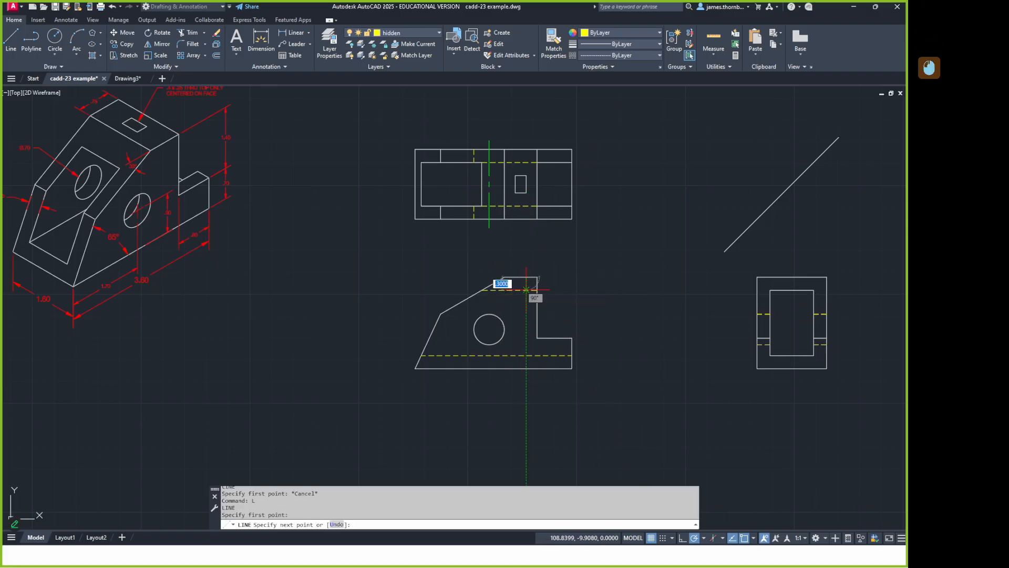
pyautogui.click(526, 289)
pyautogui.press('Return')
pyautogui.press('Return')
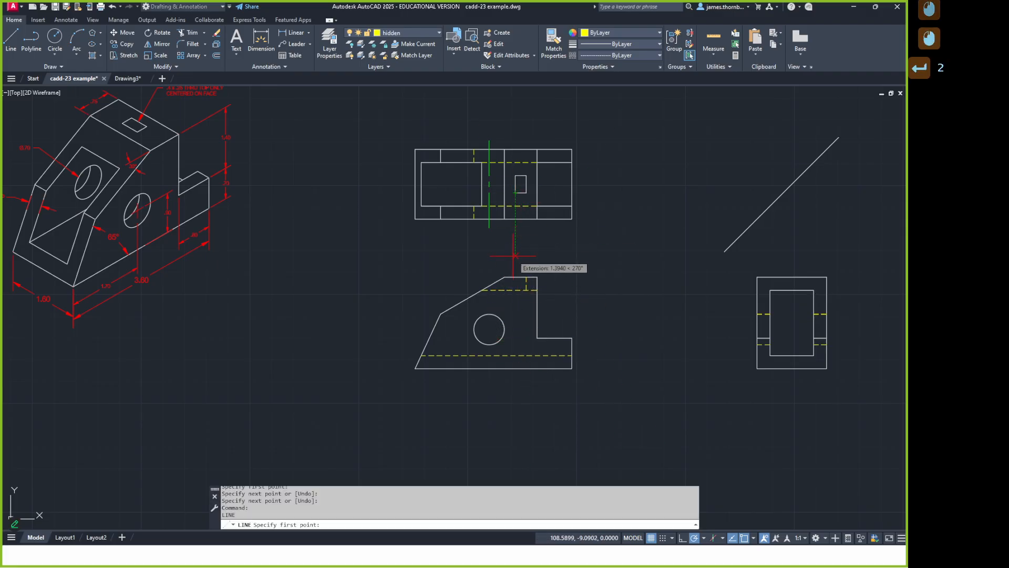
pyautogui.click(516, 278)
pyautogui.click(515, 289)
pyautogui.press('Return')
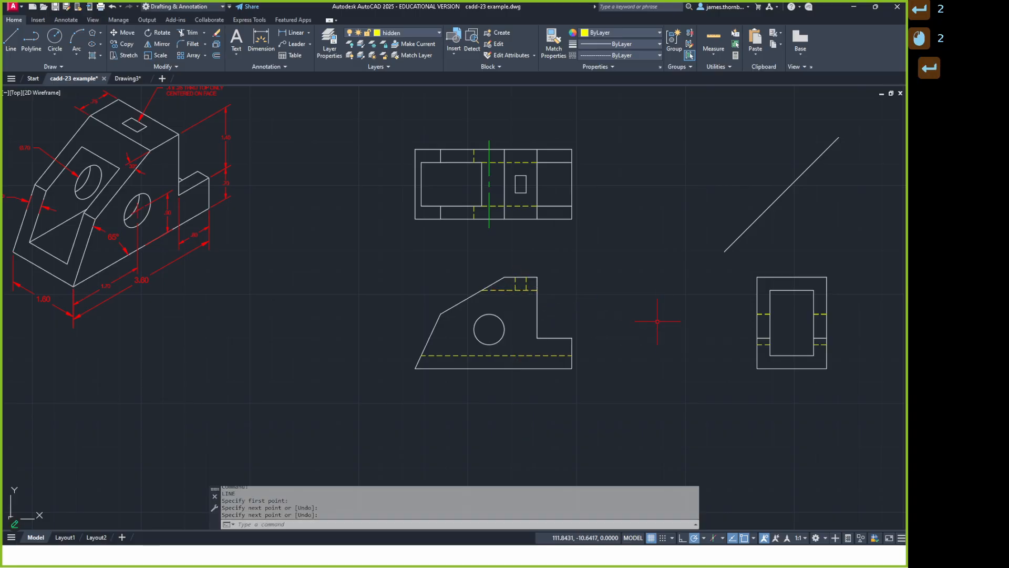
# Try to project a horizontal line from the rectangular hole's lower corner in the top view to the diagonal miter line
pyautogui.press('Return')
pyautogui.click(526, 193)
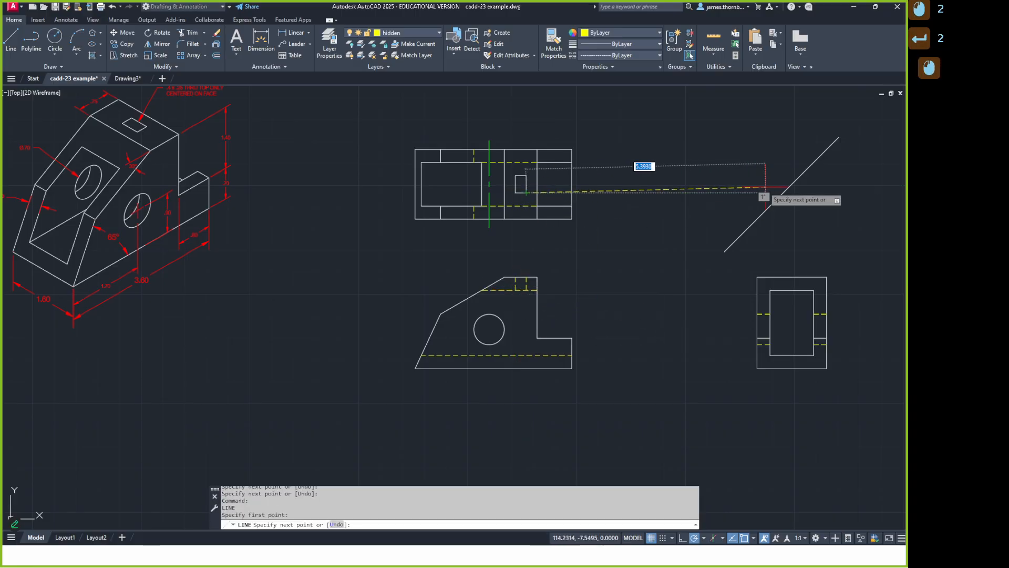
pyautogui.click(782, 193)
pyautogui.write('u')
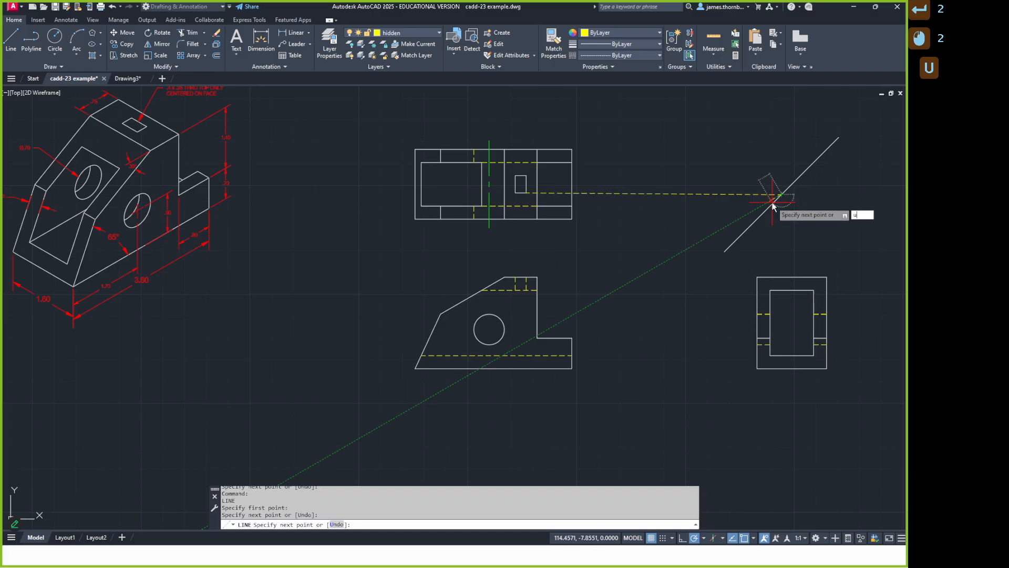
pyautogui.press('Return')
pyautogui.scroll(2, 770, 202)
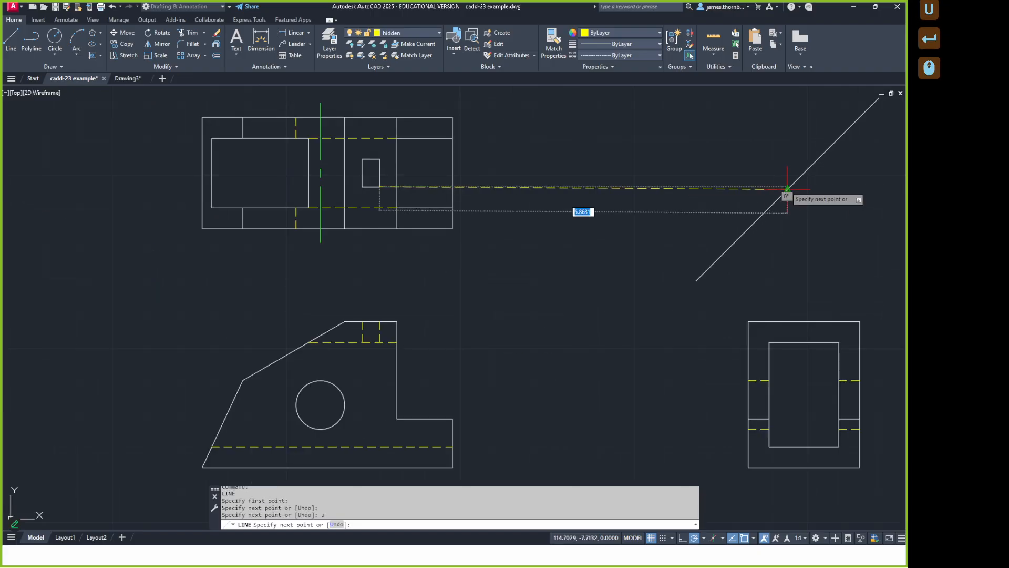
pyautogui.moveTo(787, 189); pyautogui.dragTo(573, 196, button='middle')
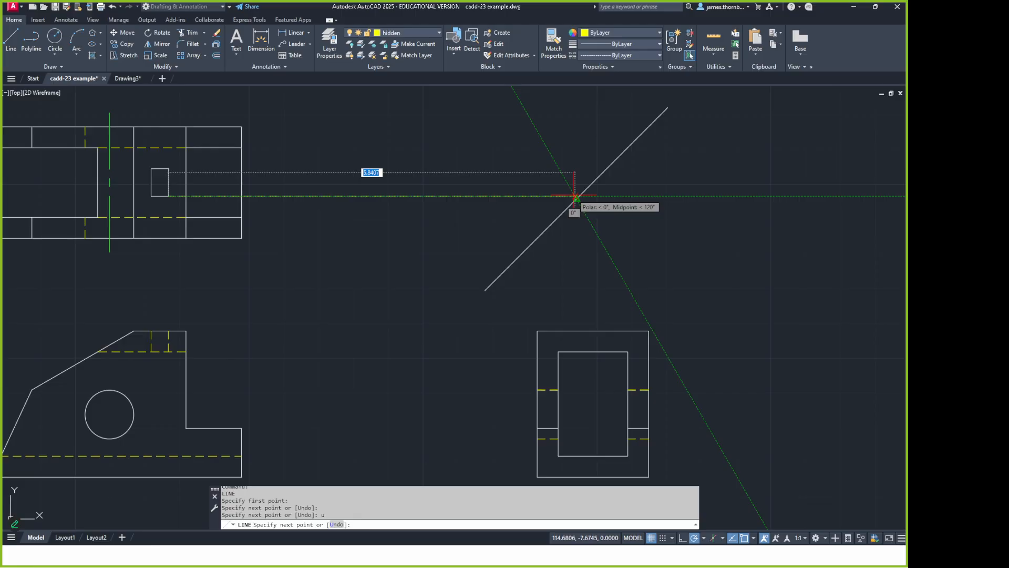
pyautogui.press('Escape')
pyautogui.press('Escape')
pyautogui.press('Escape')
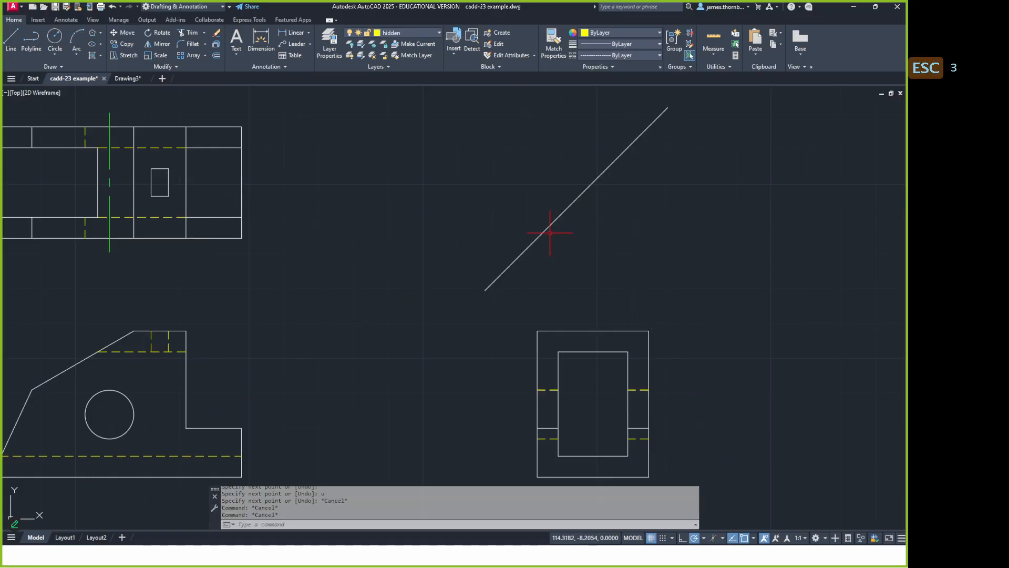
# Stretch the lower end of the diagonal miter line outward along its existing direction
pyautogui.click(550, 232)
pyautogui.click(530, 237)
pyautogui.click(484, 290)
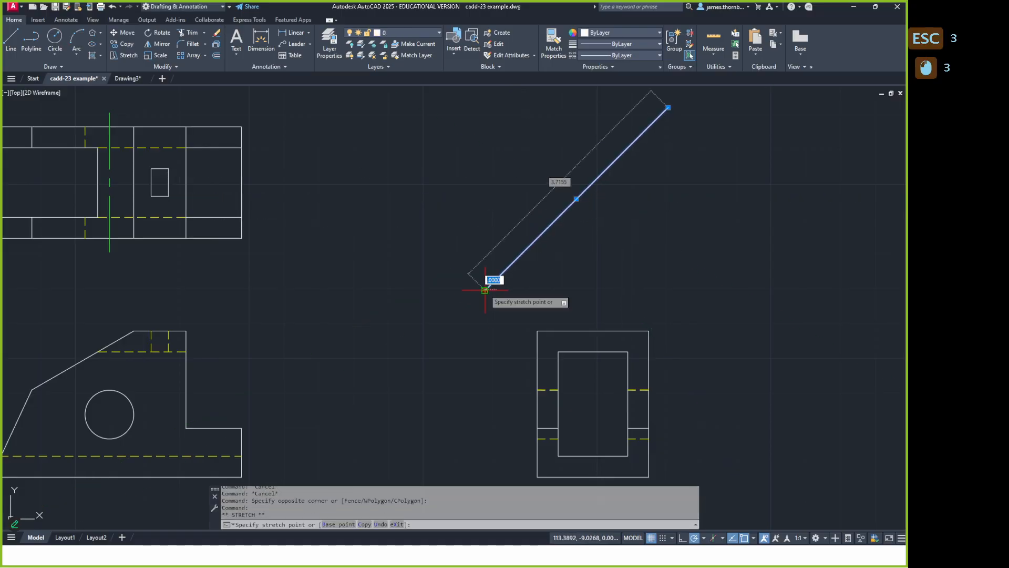
pyautogui.click(436, 339)
pyautogui.press('Escape')
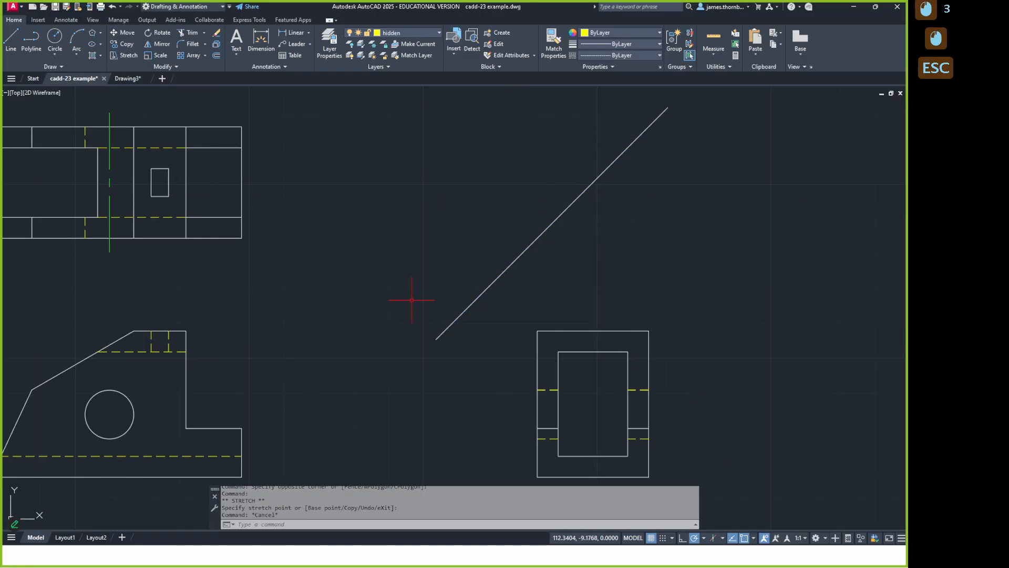
# Project the rectangular hole's lower right corner from the top view across to the miter line and down to the side view's inner top edge
pyautogui.write('l')
pyautogui.press('Return')
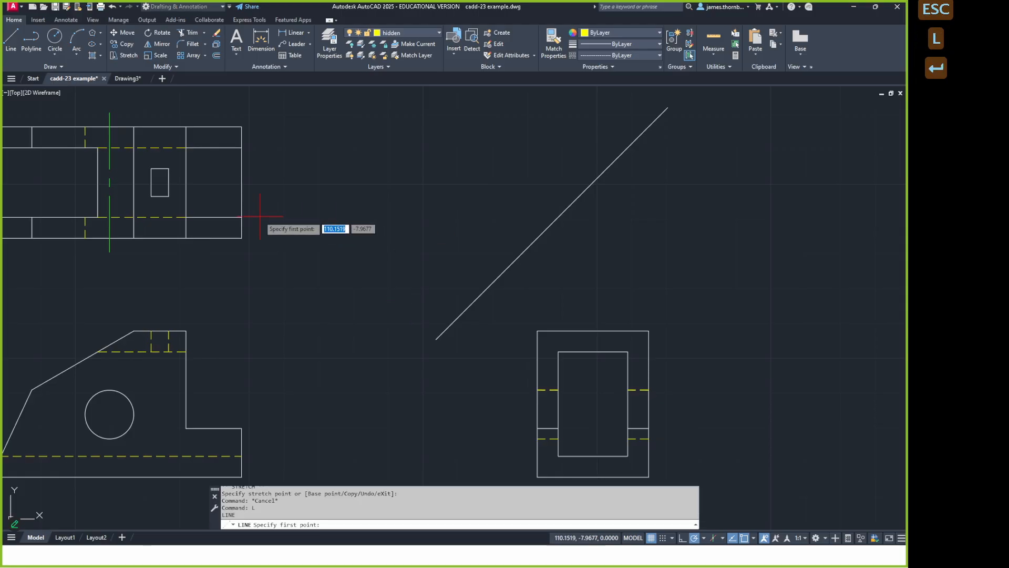
pyautogui.click(169, 196)
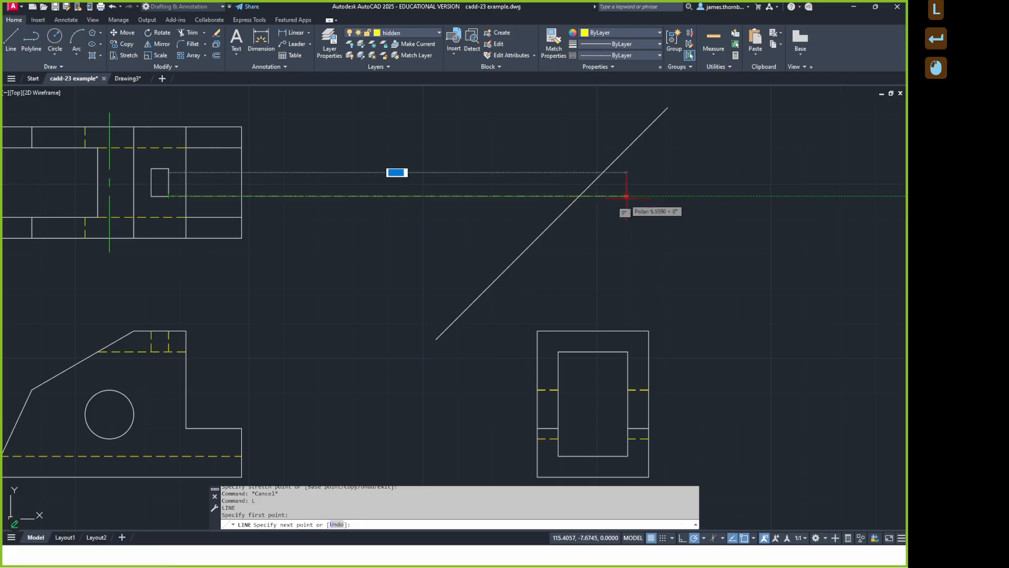
pyautogui.click(579, 196)
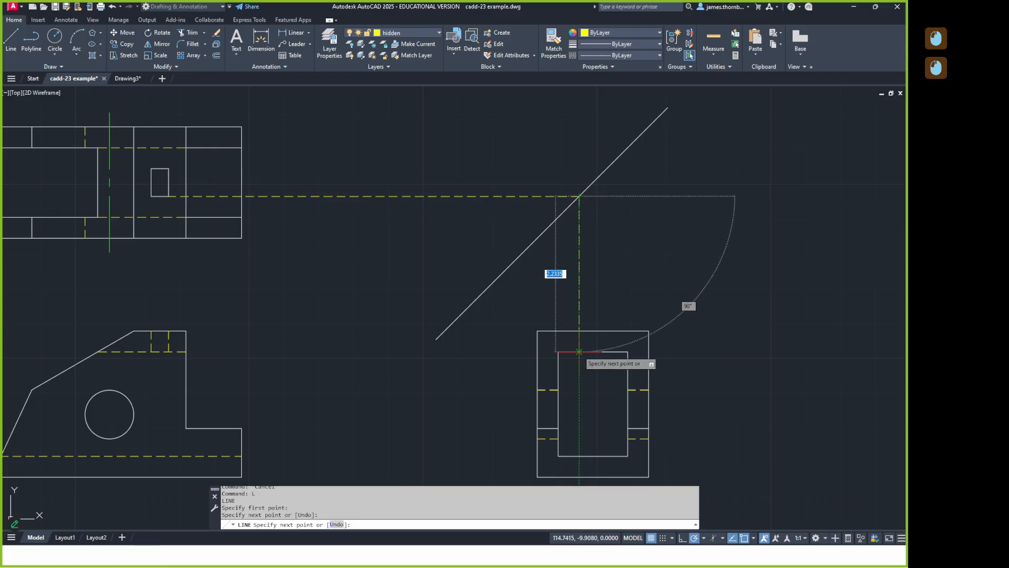
pyautogui.click(579, 352)
pyautogui.press('Return')
# Project the rectangular hole's upper right corner via the miter line down to the inner top edge of the side view
pyautogui.press('Return')
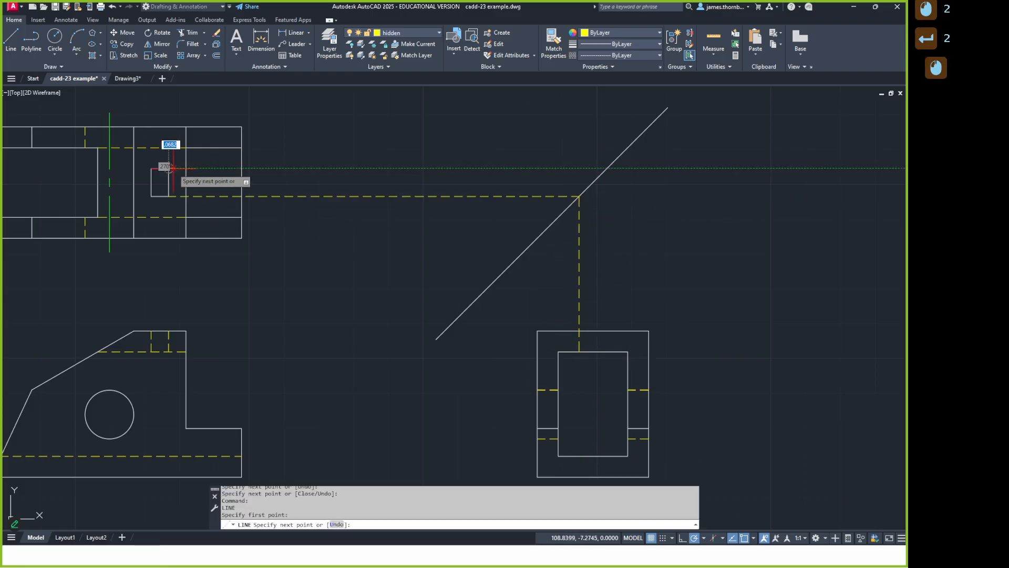
pyautogui.click(169, 168)
pyautogui.click(607, 169)
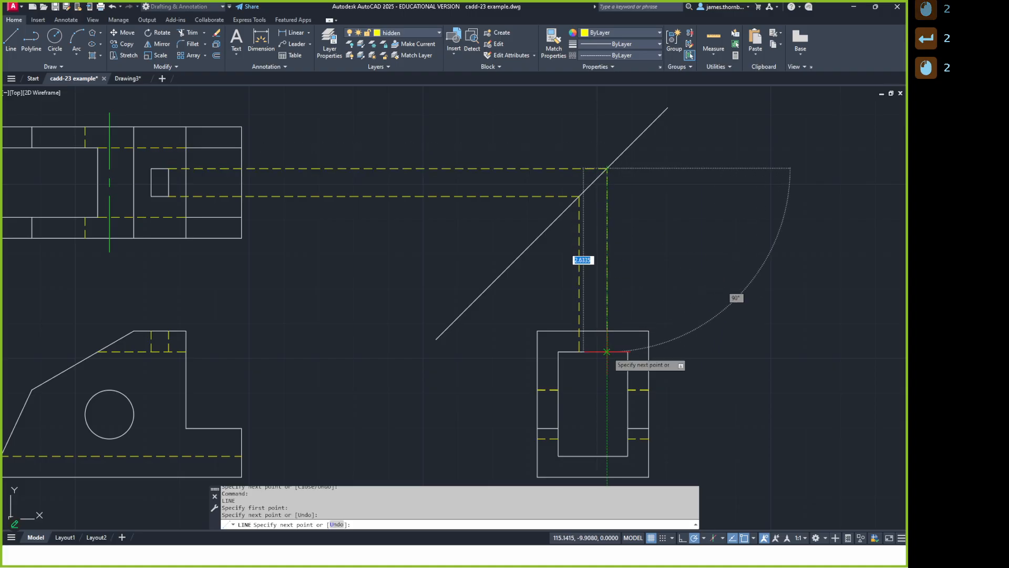
pyautogui.click(606, 351)
pyautogui.press('Return')
# Trim both vertical projection lines above the side view, keeping only the hidden segments between its outer and inner top edges
pyautogui.write('tr')
pyautogui.press('Return')
pyautogui.moveTo(661, 280)
pyautogui.mouseDown()
pyautogui.moveTo(575, 310)
pyautogui.moveTo(630, 299)
pyautogui.moveTo(601, 305)
pyautogui.mouseUp()
pyautogui.click(549, 307)
pyautogui.press('Return')
# Erase the two horizontal projection lines running from the rectangular hole in the top view to the miter line
pyautogui.scroll(-1, 641, 269)
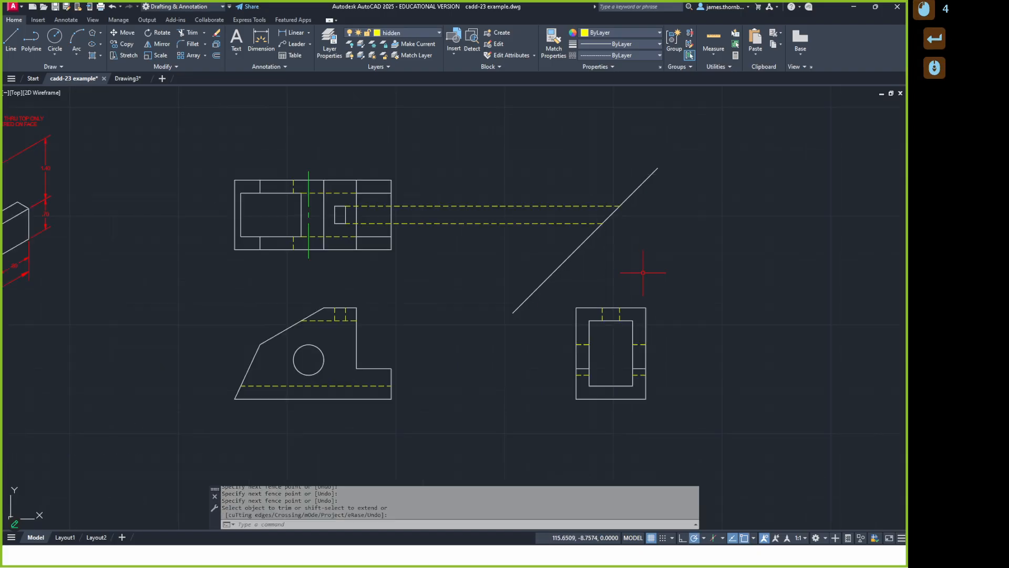
pyautogui.click(475, 163)
pyautogui.click(429, 283)
pyautogui.press('Delete')
pyautogui.moveTo(541, 299); pyautogui.dragTo(547, 257, button='middle')
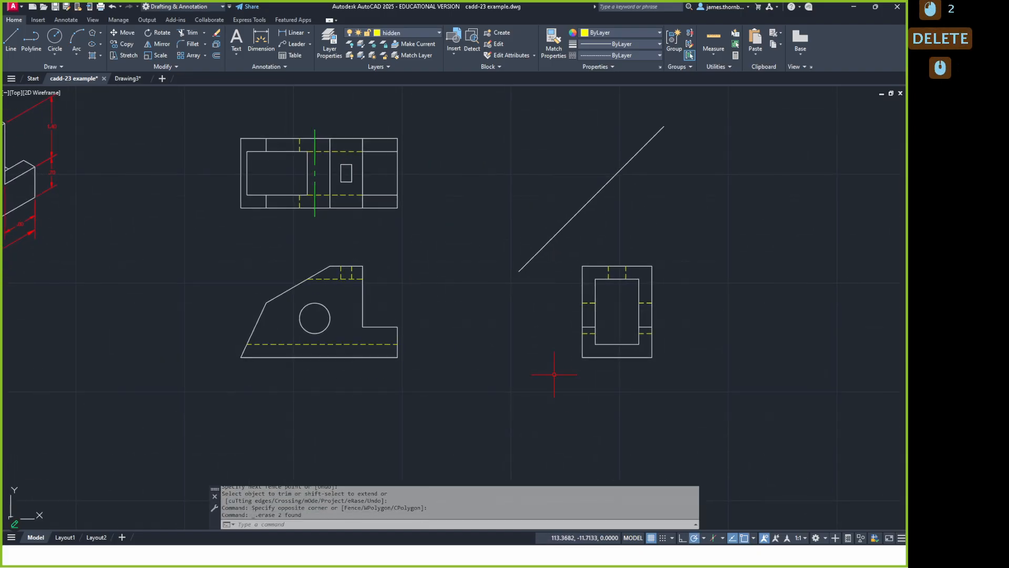
pyautogui.moveTo(675, 387); pyautogui.dragTo(659, 386, button='middle')
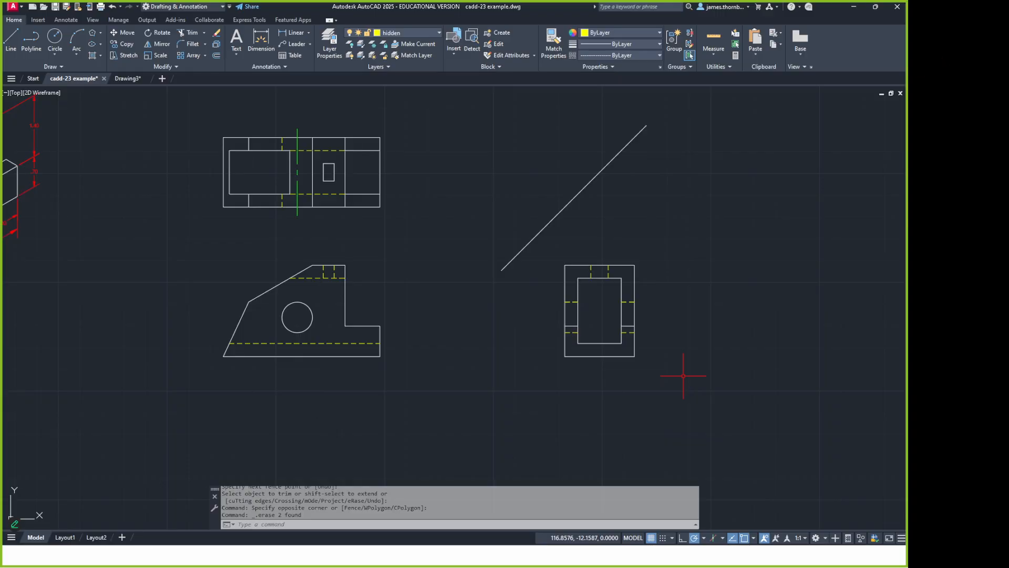
pyautogui.scroll(-2, 560, 439)
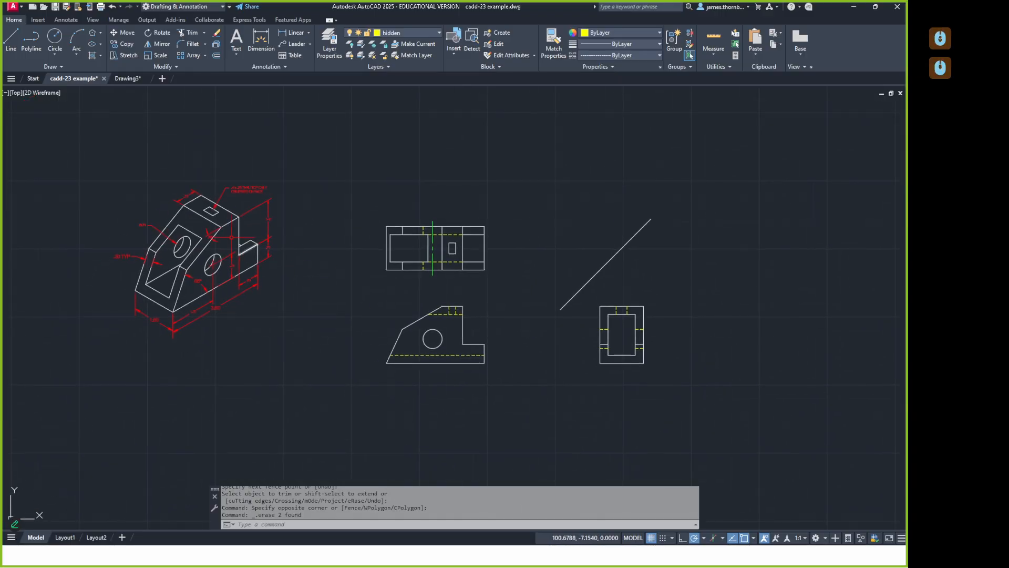